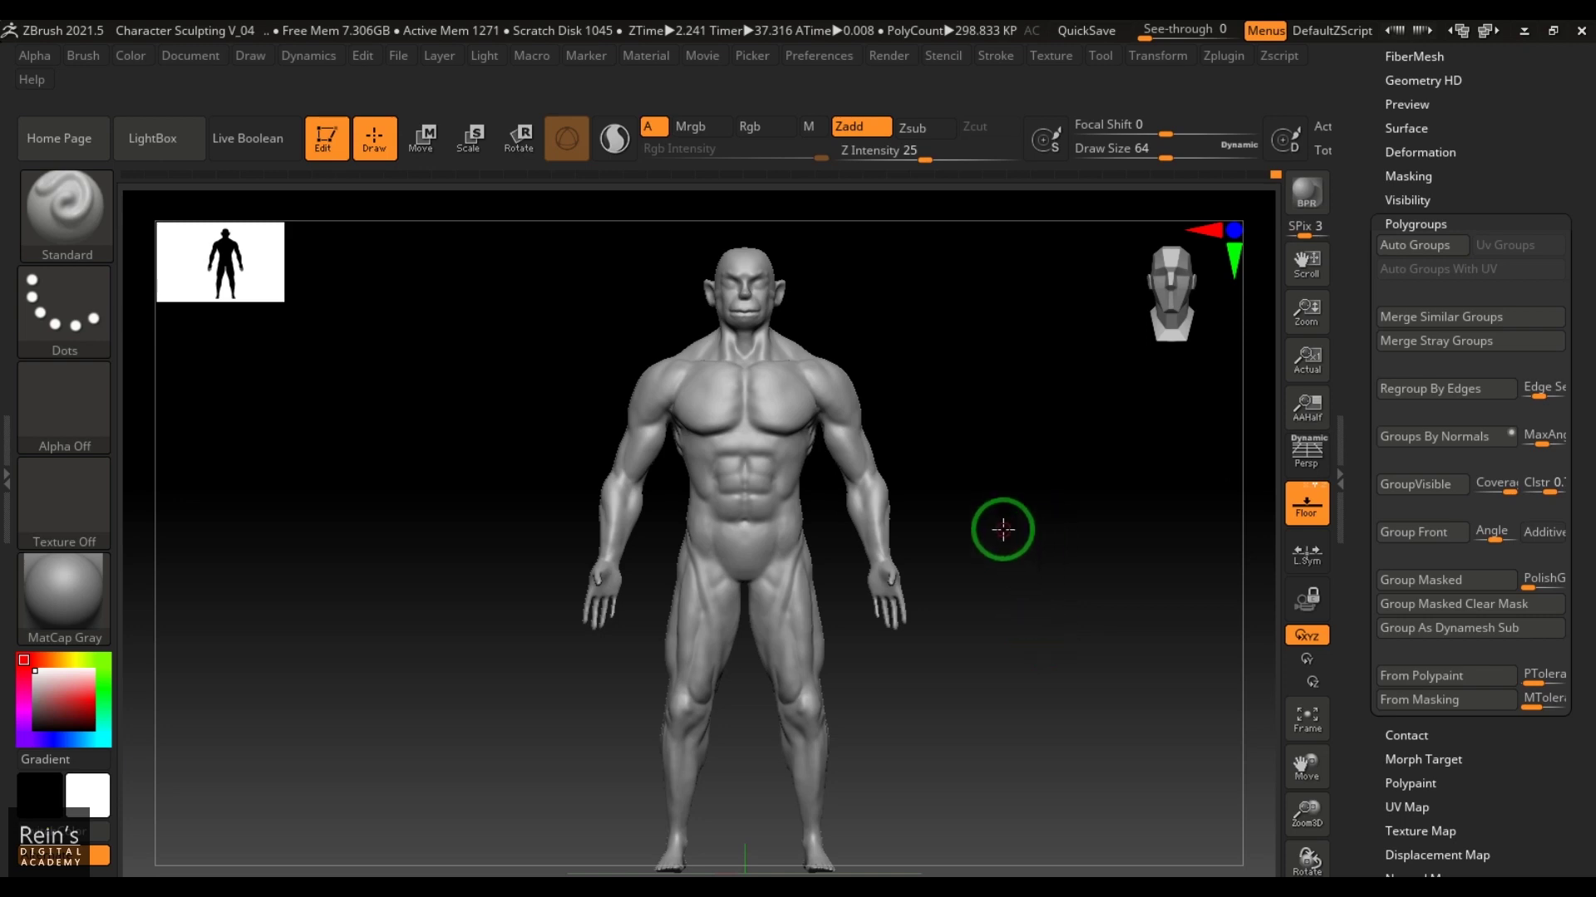
Inspect the sculpted male body, checking its mesh and polygroups with the polyframe display.
left_click_drag(1003, 529, 1089, 588, "alt")
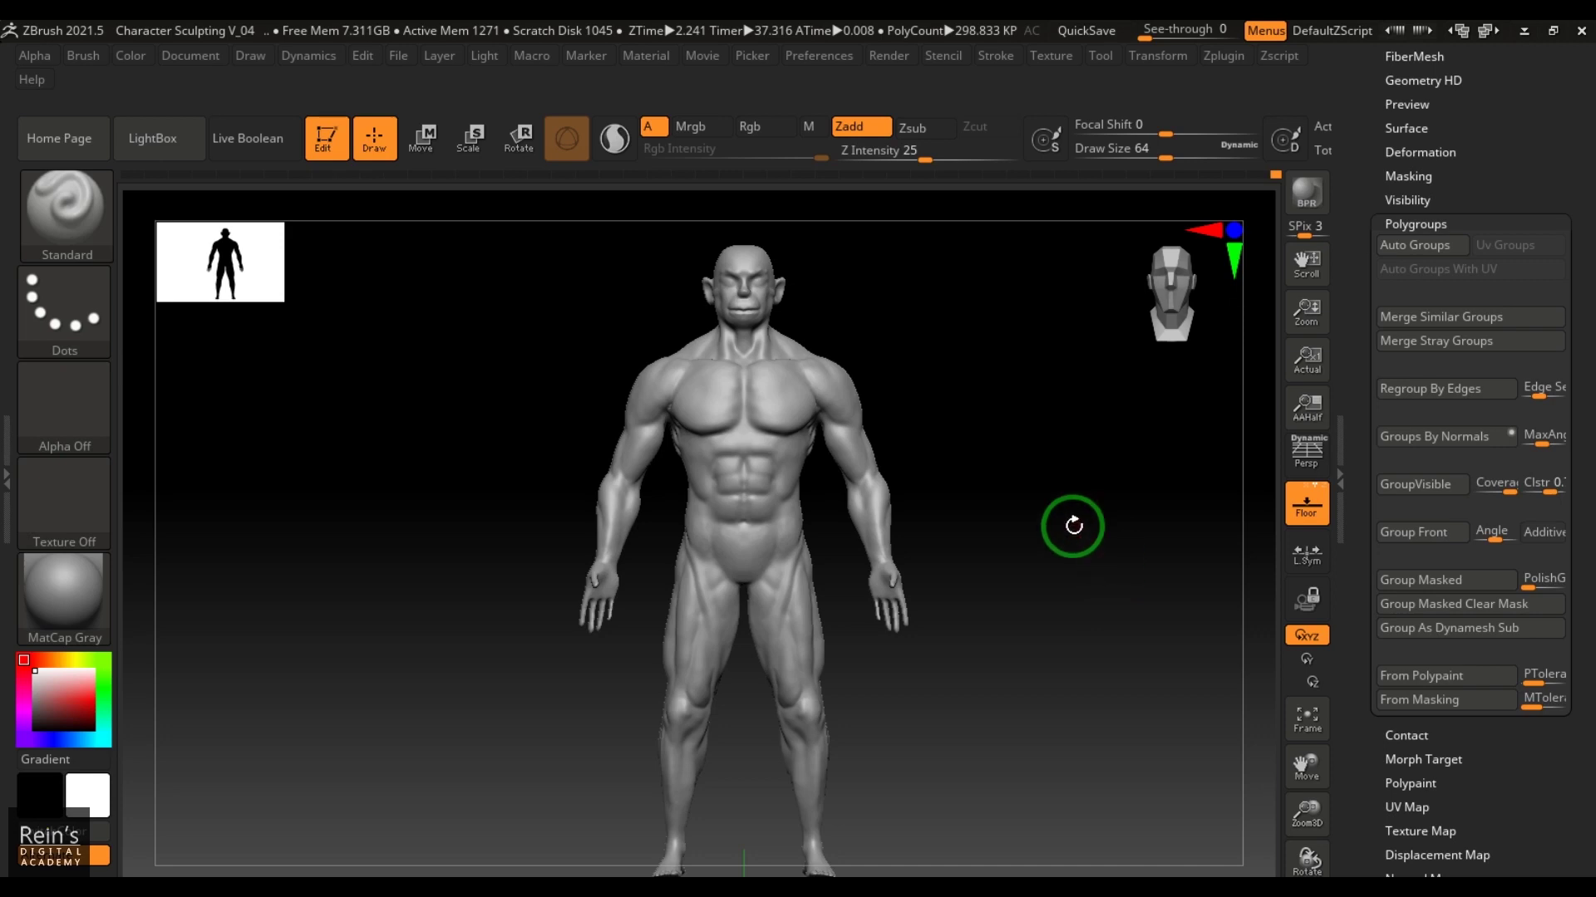
mouse_move(1079, 452)
left_mouse_down()
mouse_move(1037, 470)
mouse_move(1037, 449)
mouse_move(1068, 449)
mouse_move(1001, 420)
mouse_move(1033, 481)
mouse_move(1102, 526)
mouse_move(1101, 619)
left_mouse_up()
mouse_move(1084, 532)
left_mouse_down("alt")
mouse_move(1103, 570)
mouse_move(1065, 502)
mouse_move(898, 516)
mouse_move(1061, 517)
mouse_move(950, 473)
mouse_move(1181, 657)
mouse_move(953, 508)
mouse_move(989, 539)
left_mouse_up("alt")
key("shift+f")
key("shift+f")
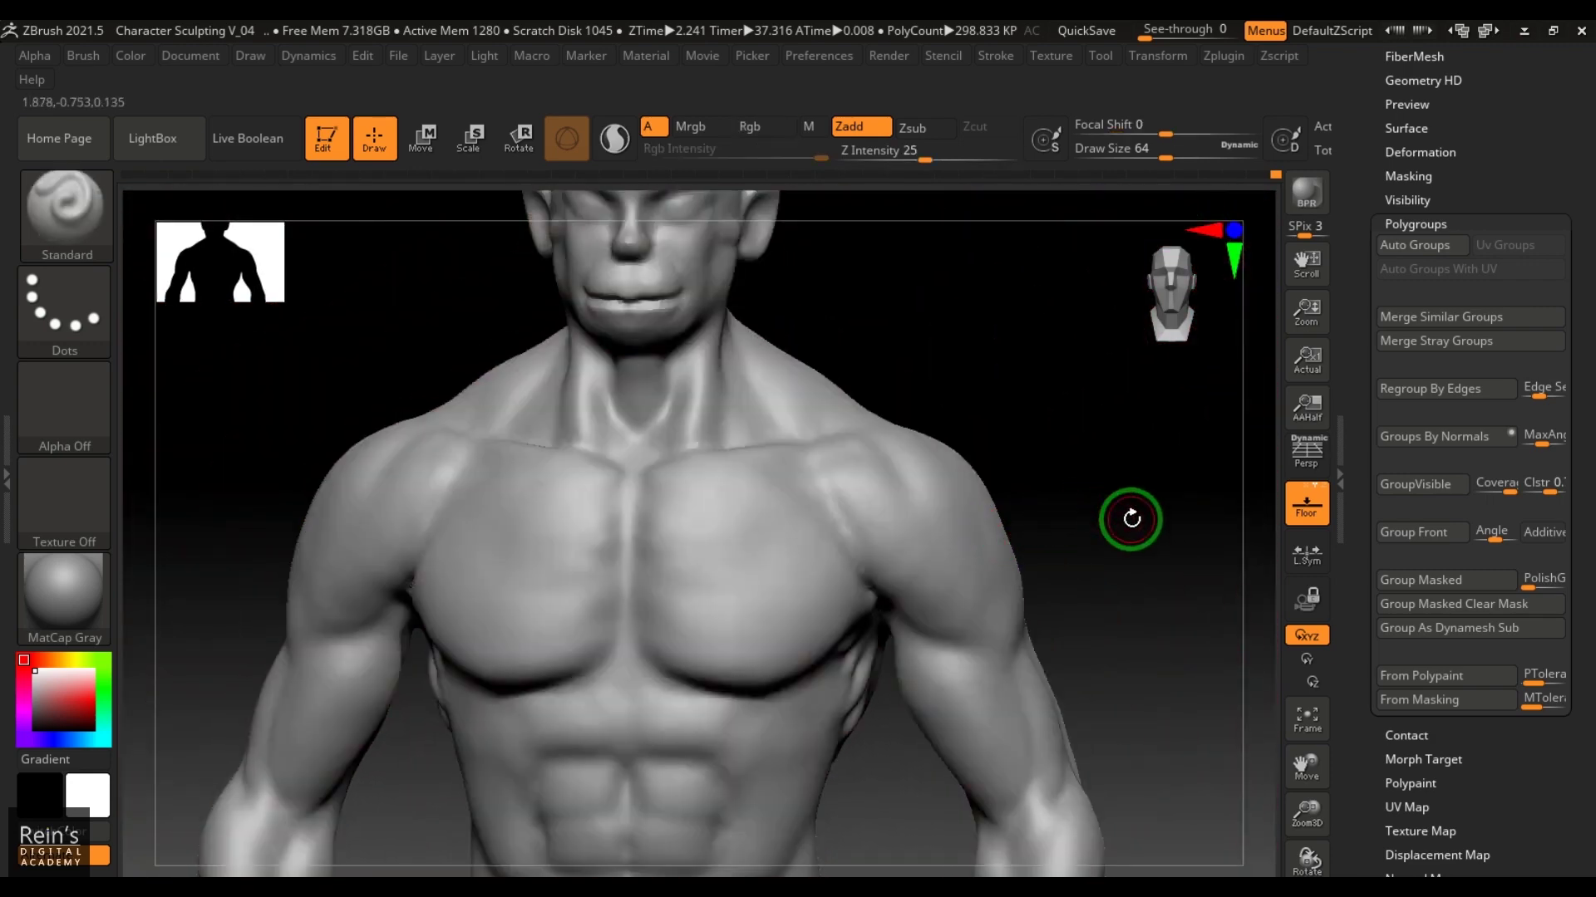
left_click_drag(1131, 518, 1114, 473, "alt")
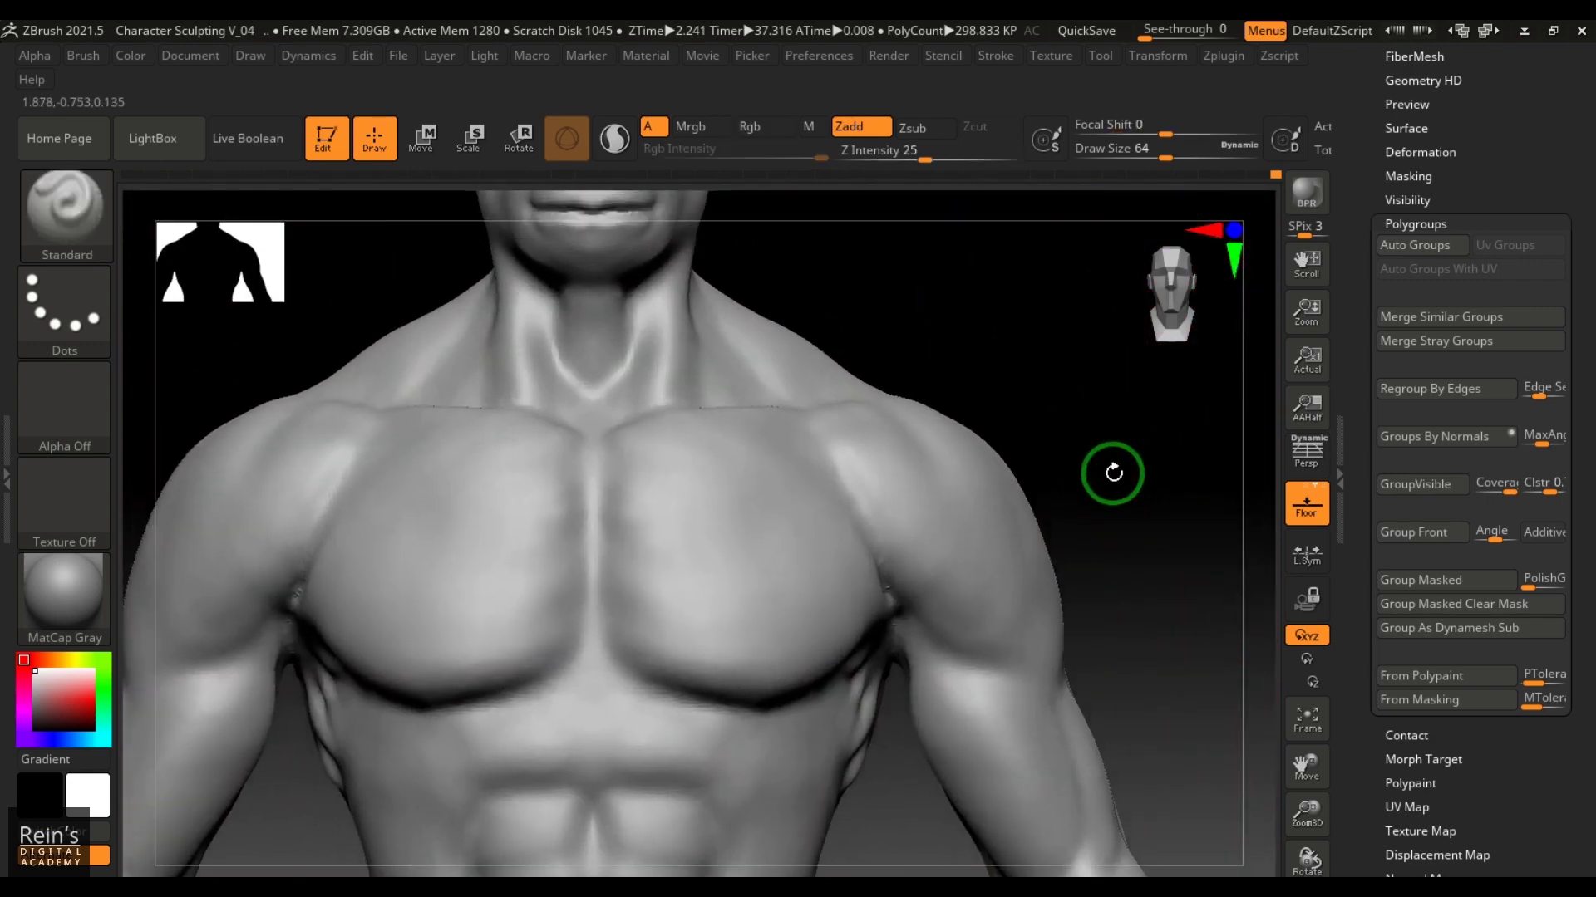
Collapse the Polygroups settings and expose the ZRemesher options in the tool's Geometry settings.
left_click(1412, 223)
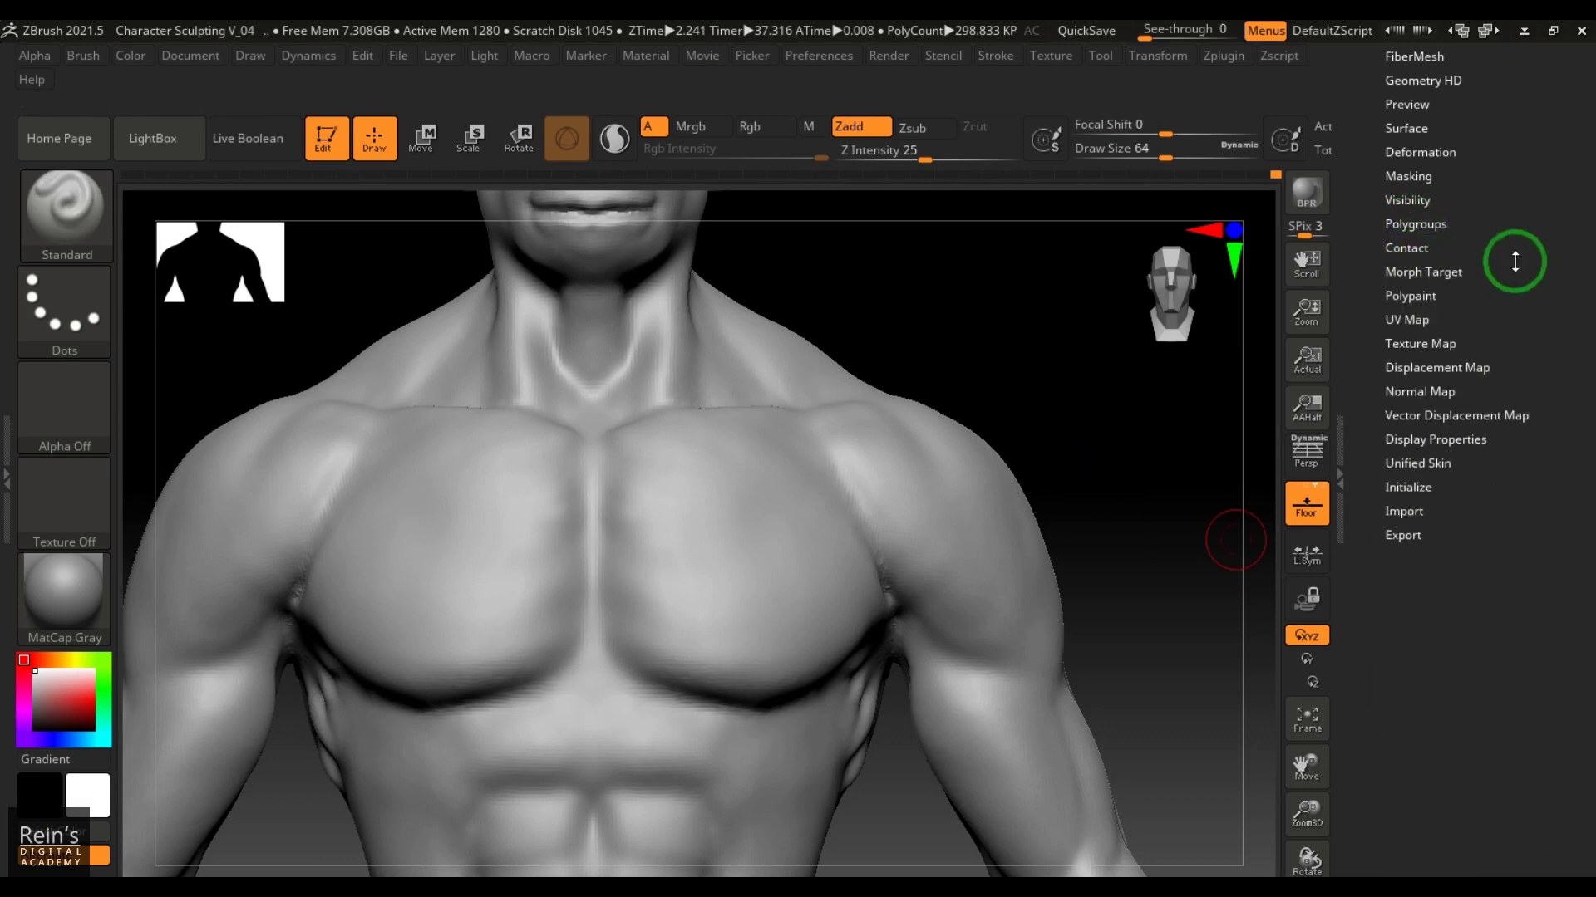
left_click_drag(1514, 262, 1551, 383)
left_click(1421, 188)
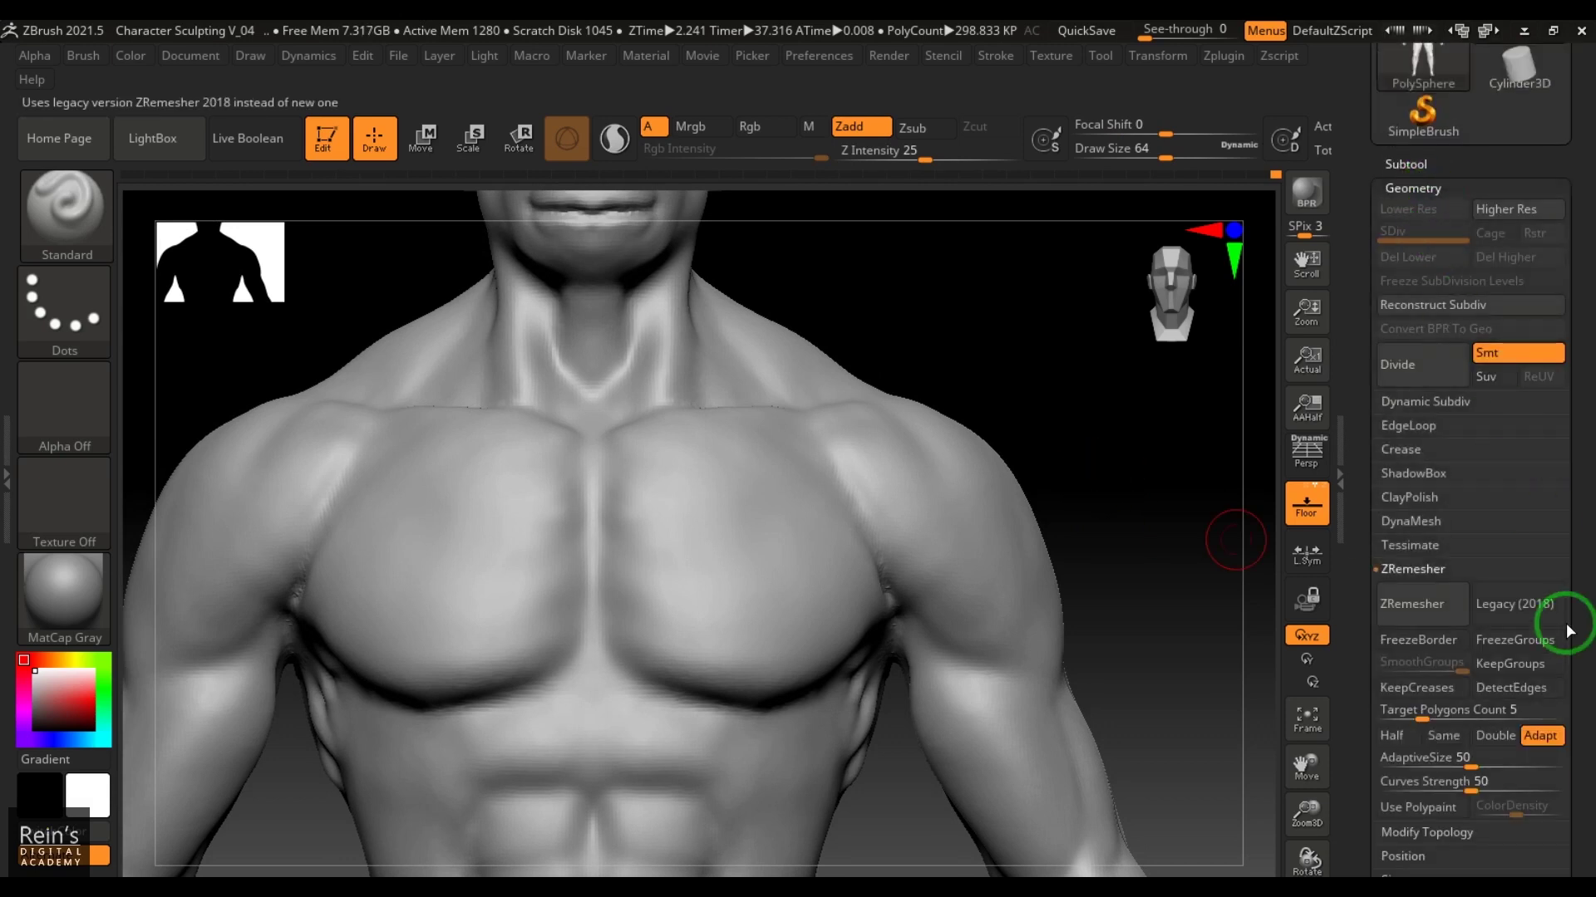
left_click_drag(1591, 647, 1585, 593)
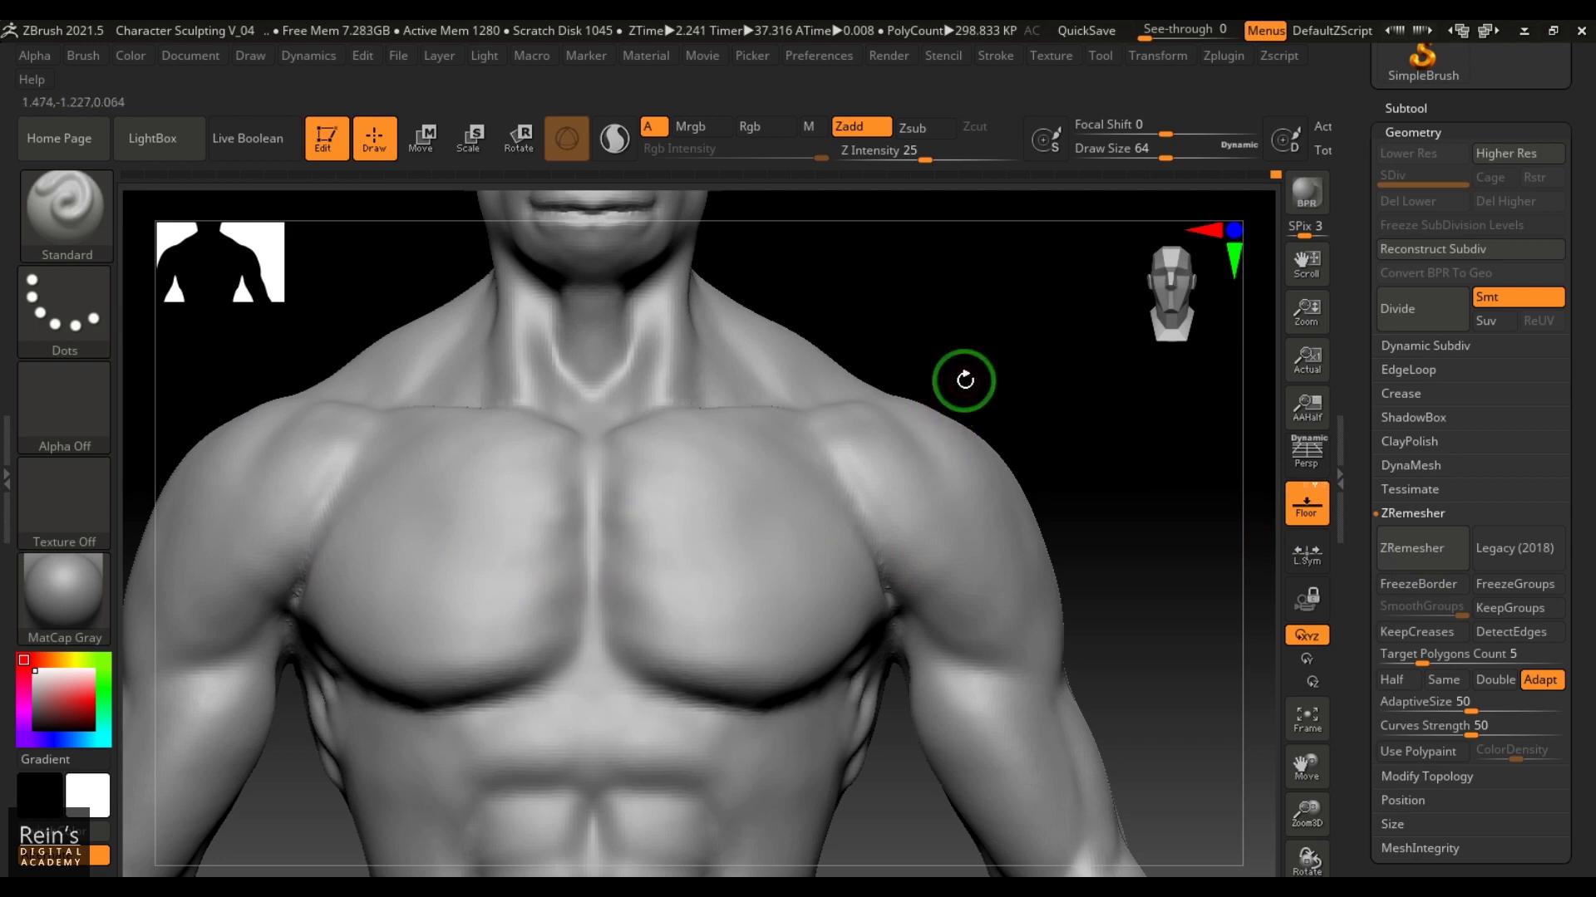
Paint a symmetrical mask covering both pectoral muscles, extending it to their lower and inner edges.
left_click_drag(964, 380, 955, 391)
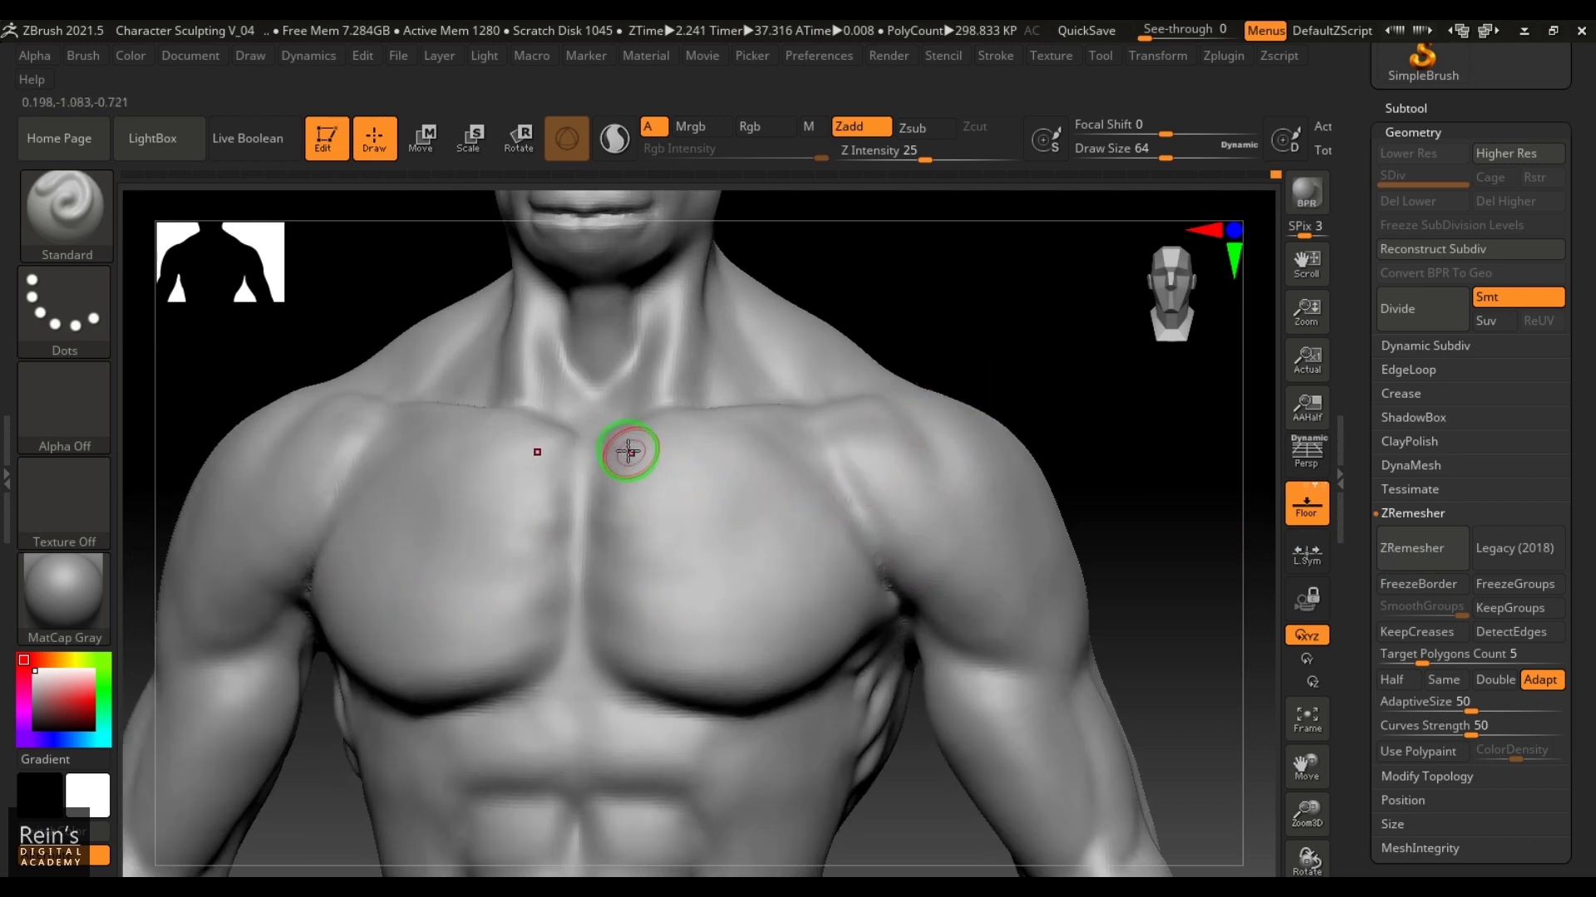
mouse_move(619, 448)
left_mouse_down("ctrl")
mouse_move(762, 417)
mouse_move(877, 599)
mouse_move(776, 663)
mouse_move(676, 665)
mouse_move(625, 637)
mouse_move(615, 474)
mouse_move(702, 449)
mouse_move(767, 463)
mouse_move(829, 563)
mouse_move(801, 634)
mouse_move(666, 641)
mouse_move(645, 494)
mouse_move(720, 466)
mouse_move(812, 609)
mouse_move(670, 598)
mouse_move(706, 497)
mouse_move(776, 581)
mouse_move(684, 524)
mouse_move(731, 534)
left_mouse_up("ctrl")
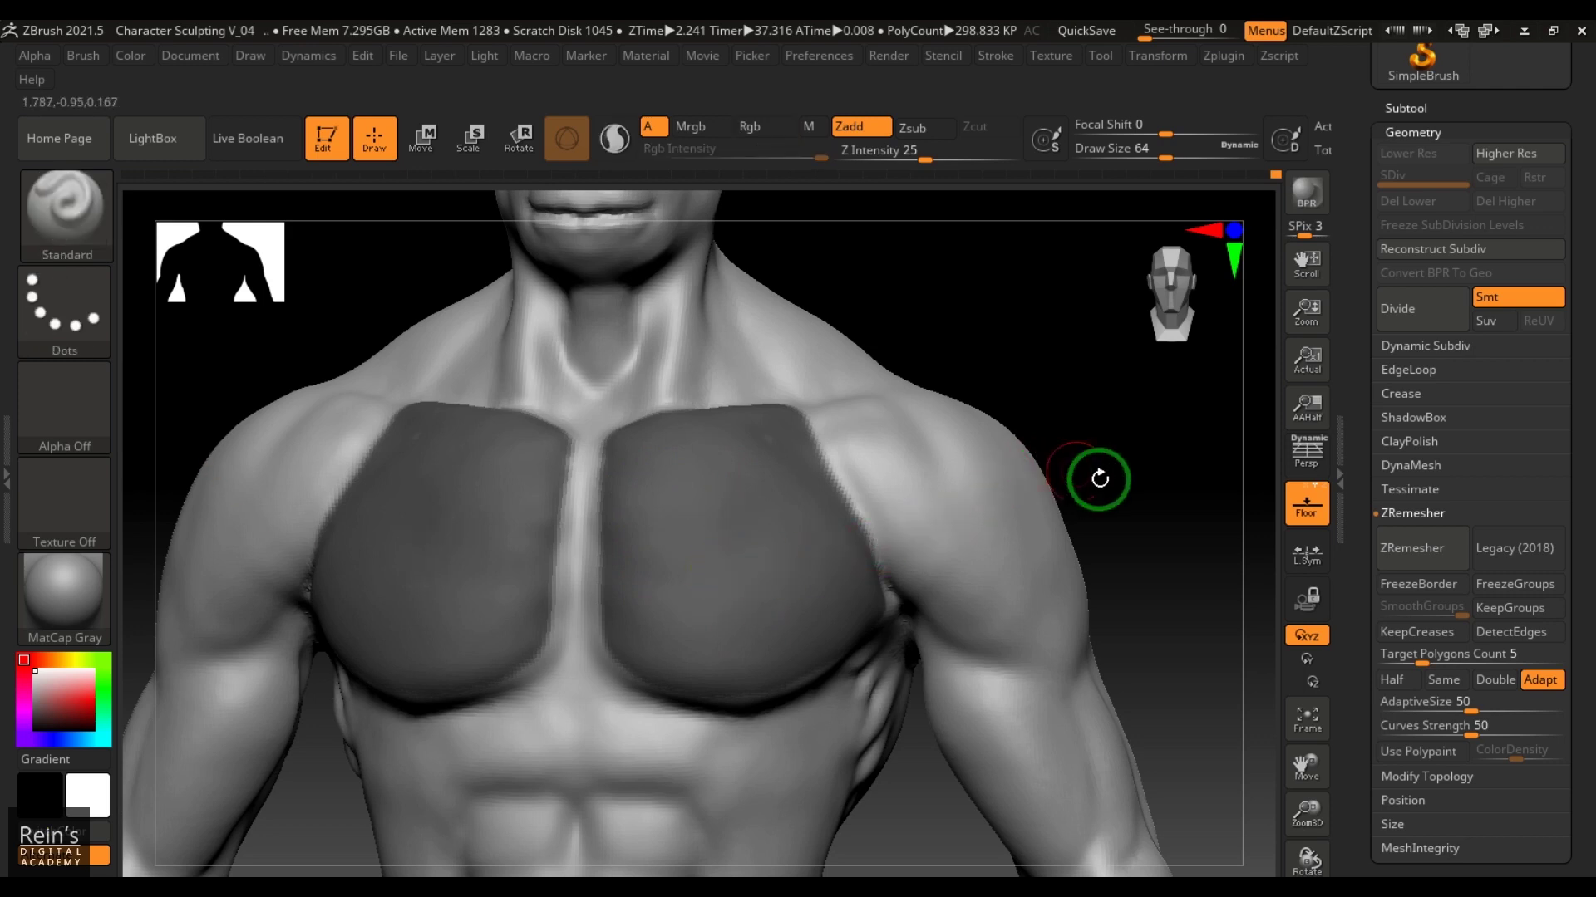
left_click_drag(1097, 473, 1113, 422)
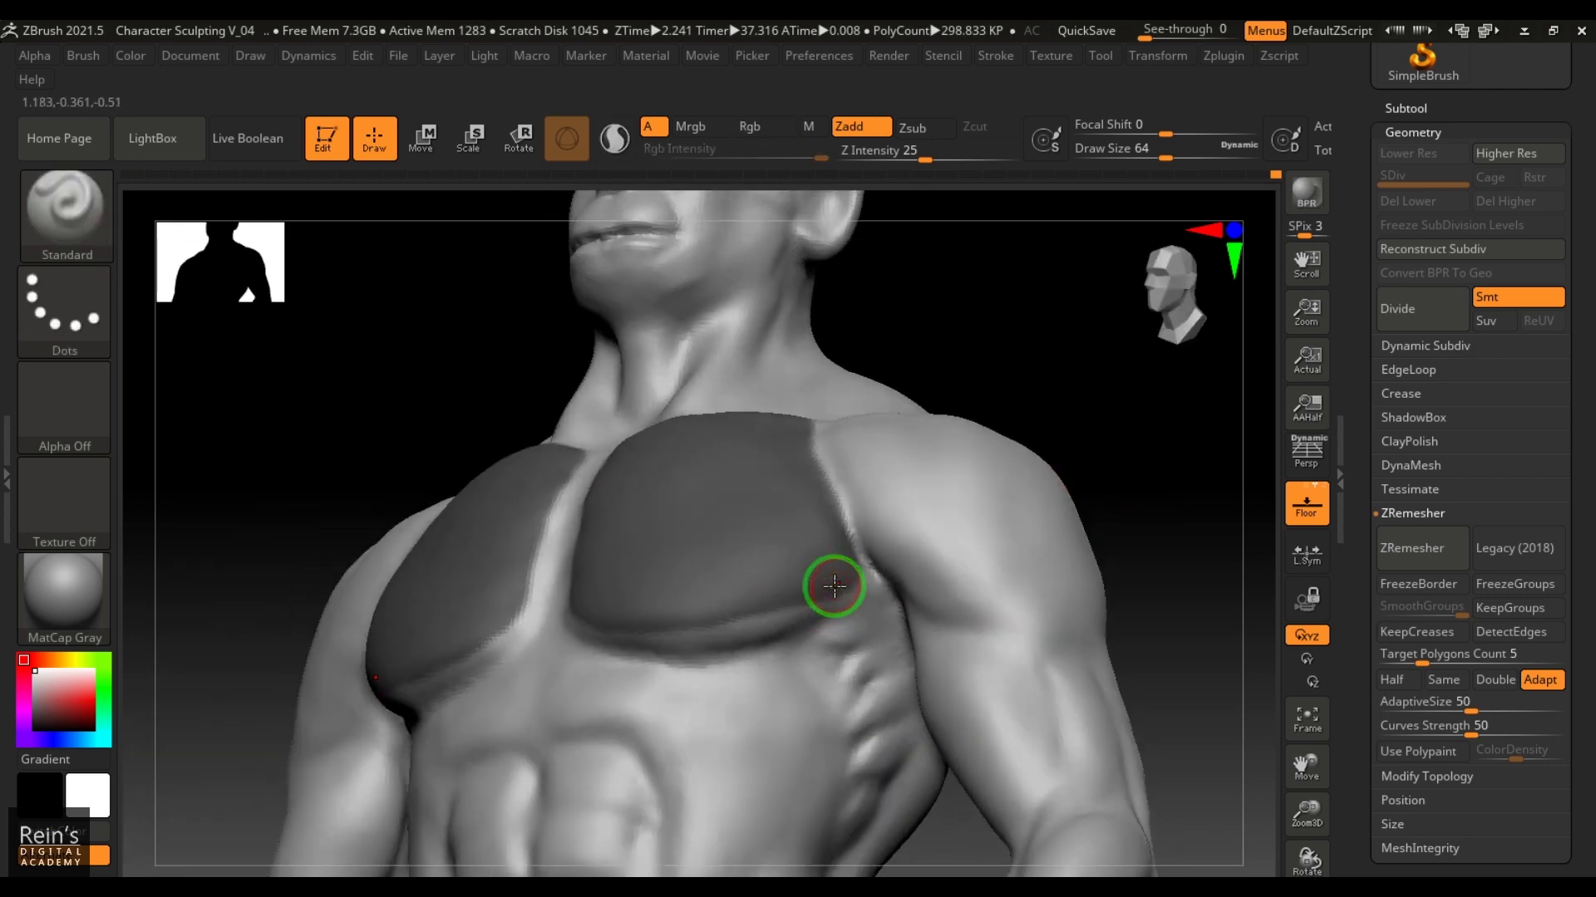
key("ctrl")
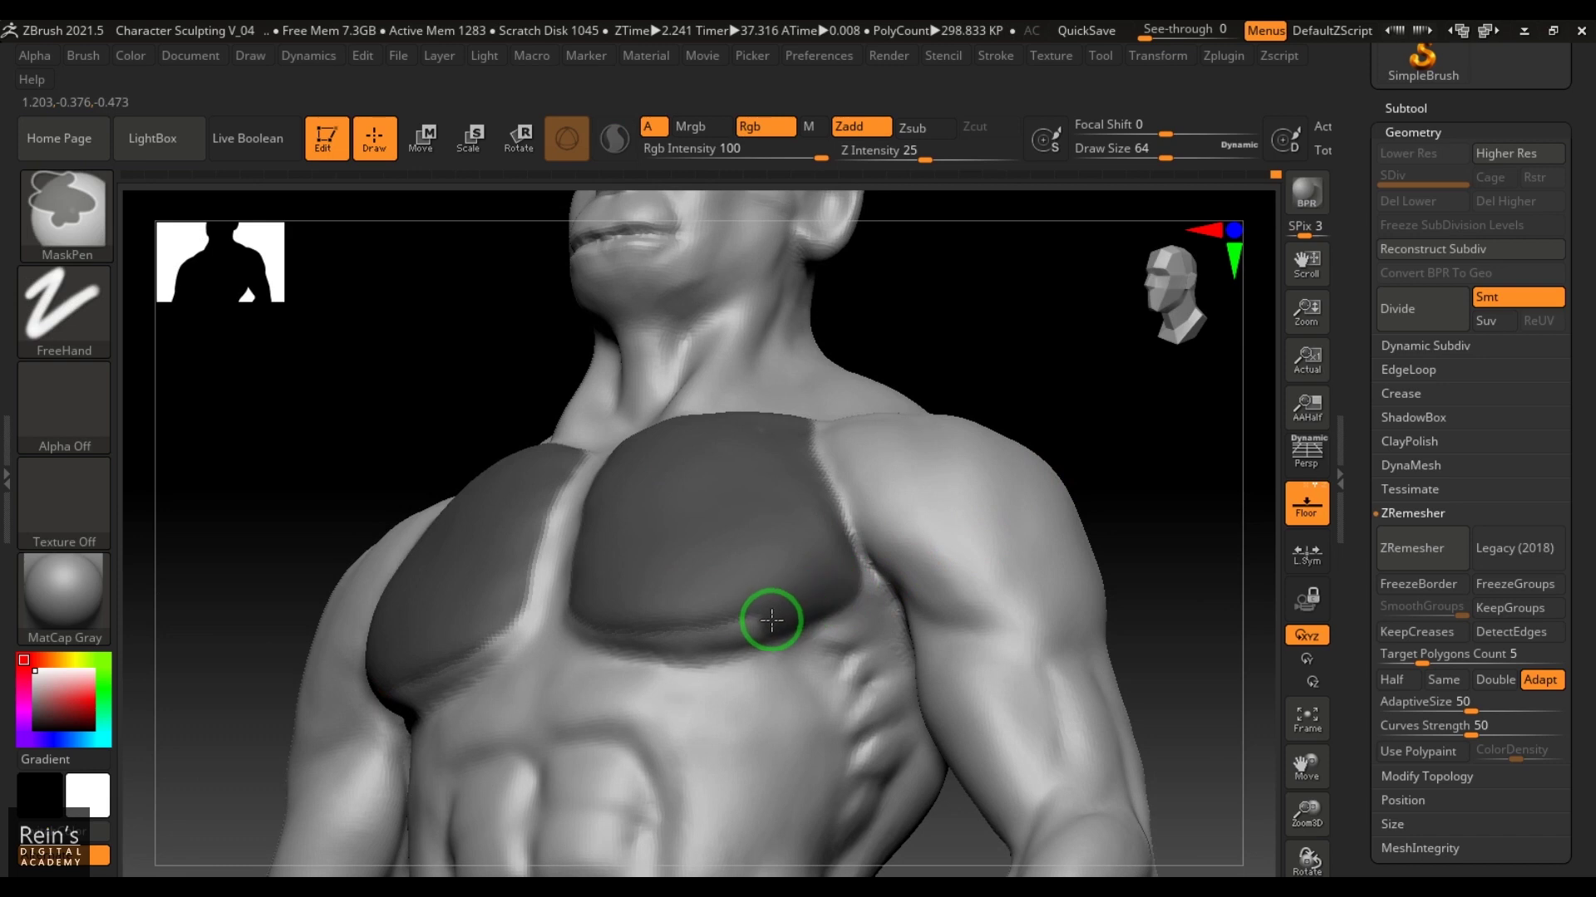
left_click_drag(771, 620, 608, 617, "ctrl")
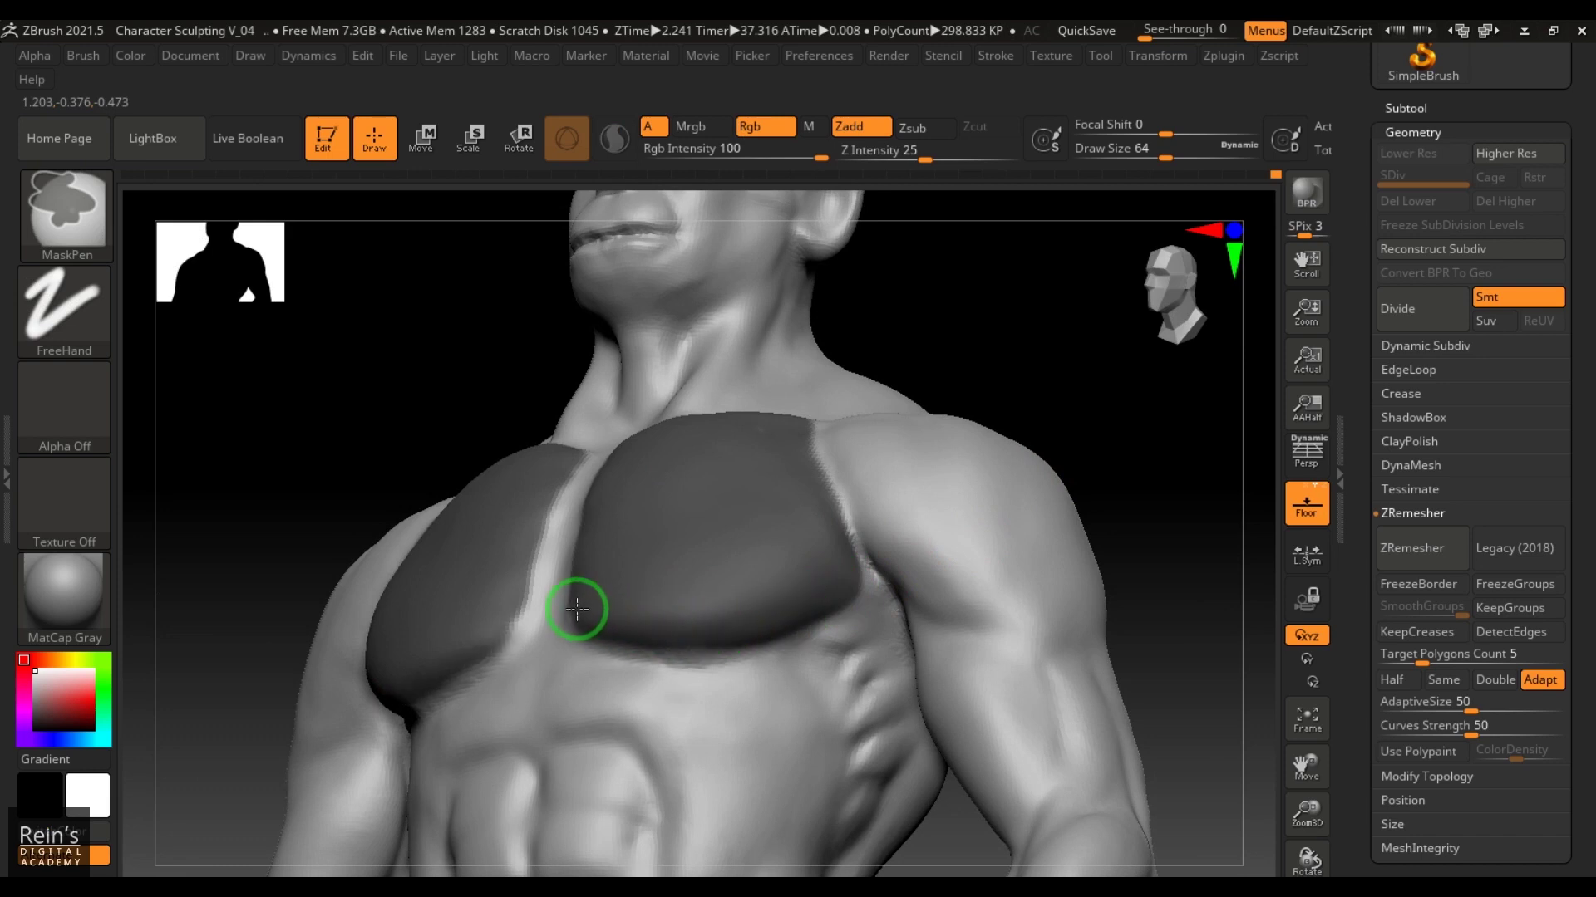
left_click_drag(955, 327, 1033, 399)
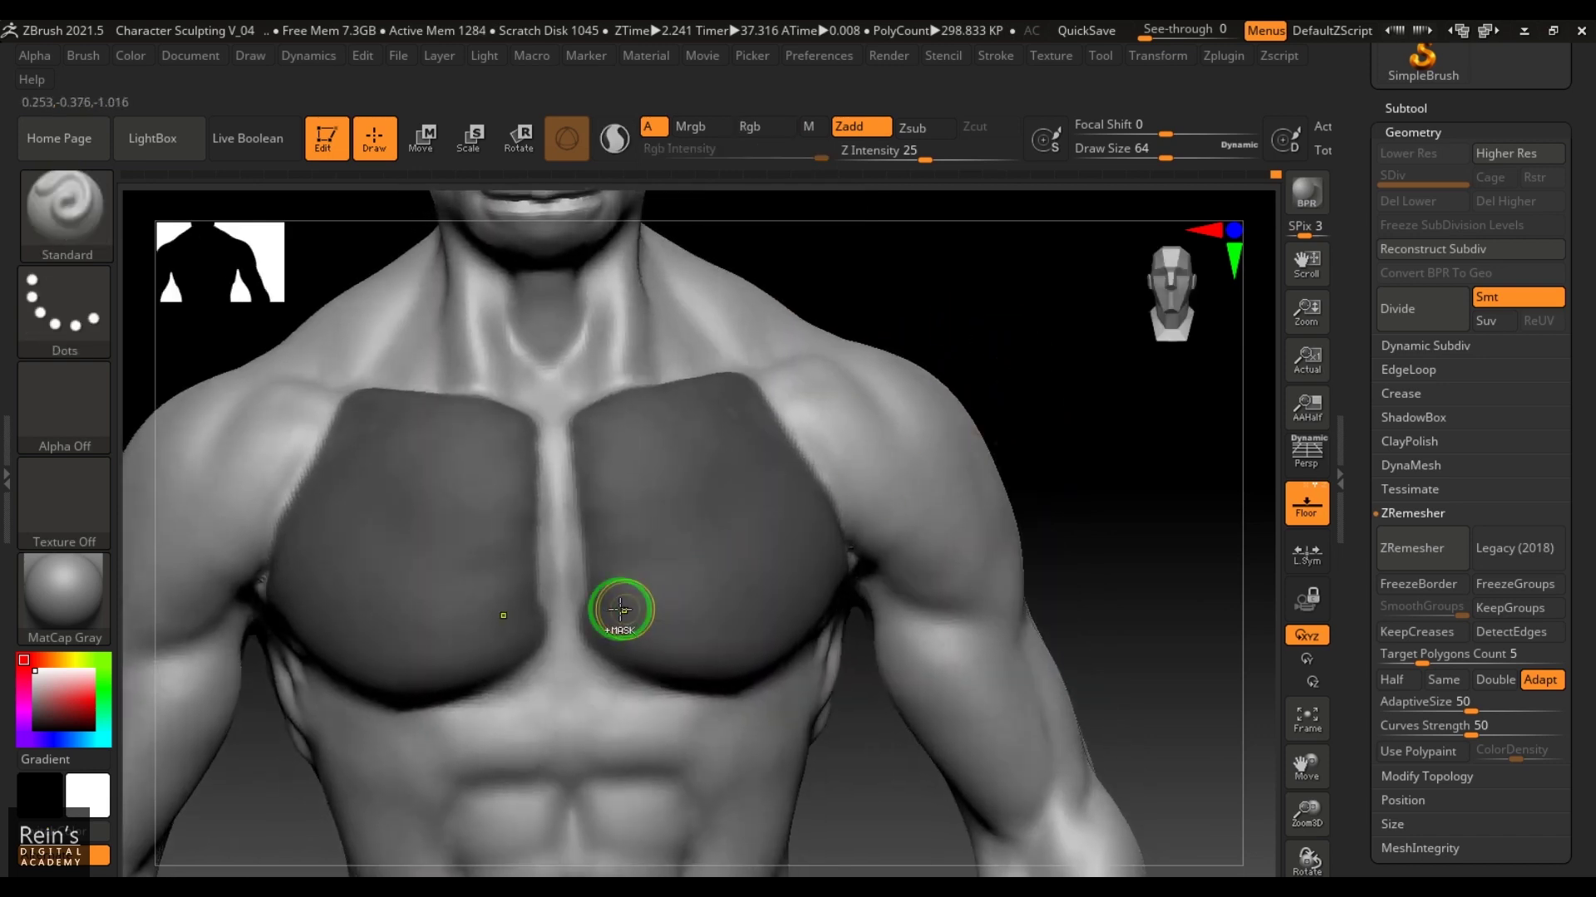
left_click_drag(598, 600, 582, 454, "ctrl")
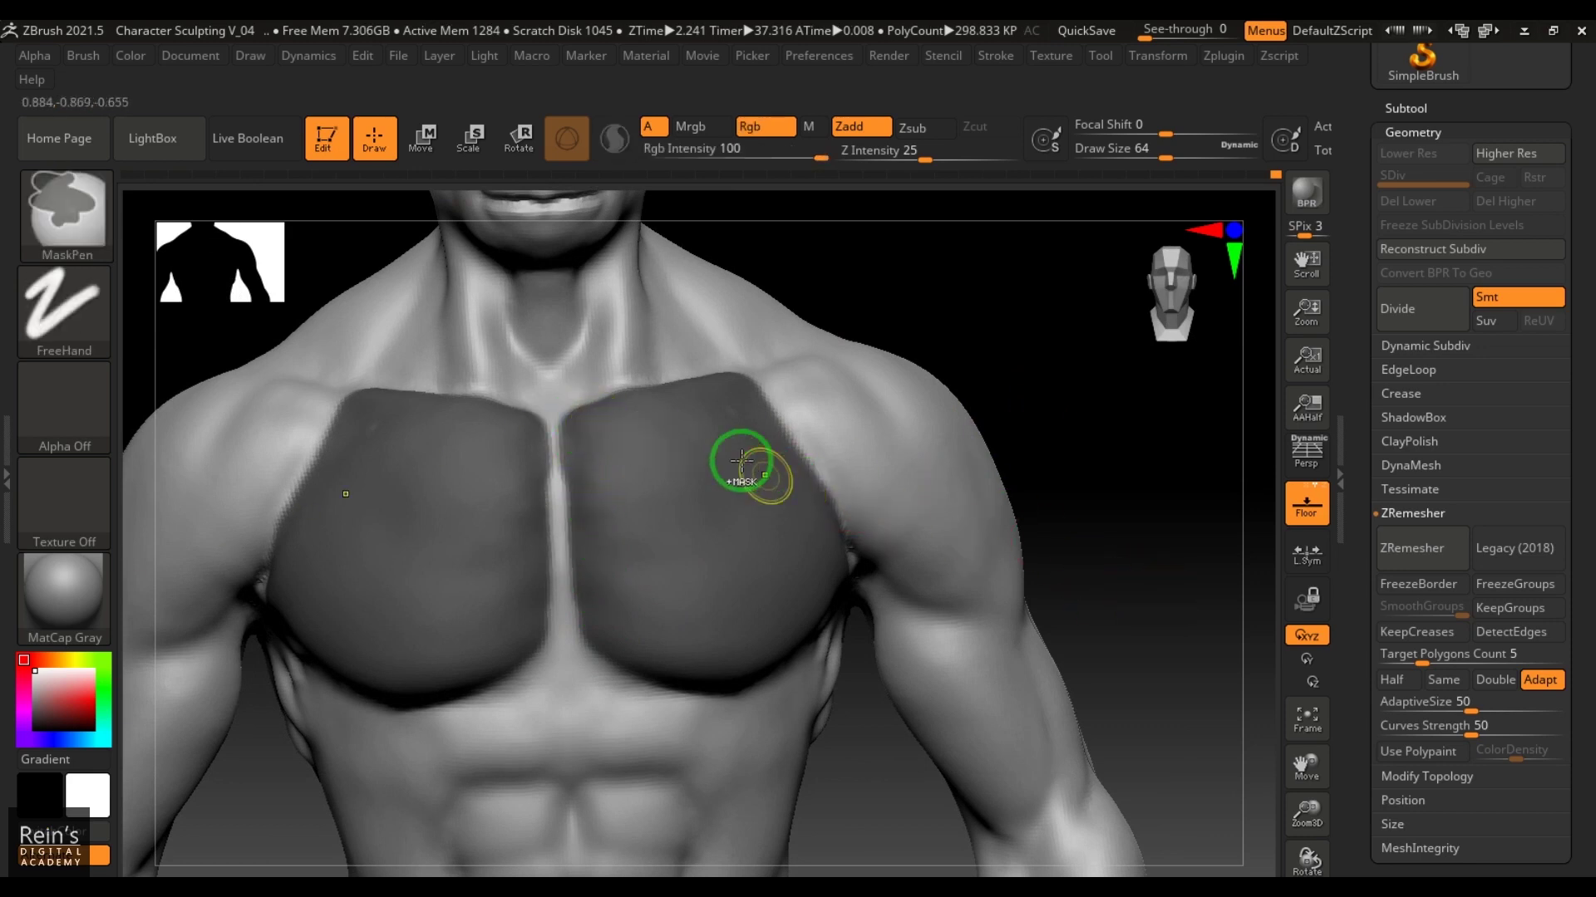
Convert the masked pectorals into their own polygroup with the polyframe shown, and then hide the polyframe.
key("shift+f")
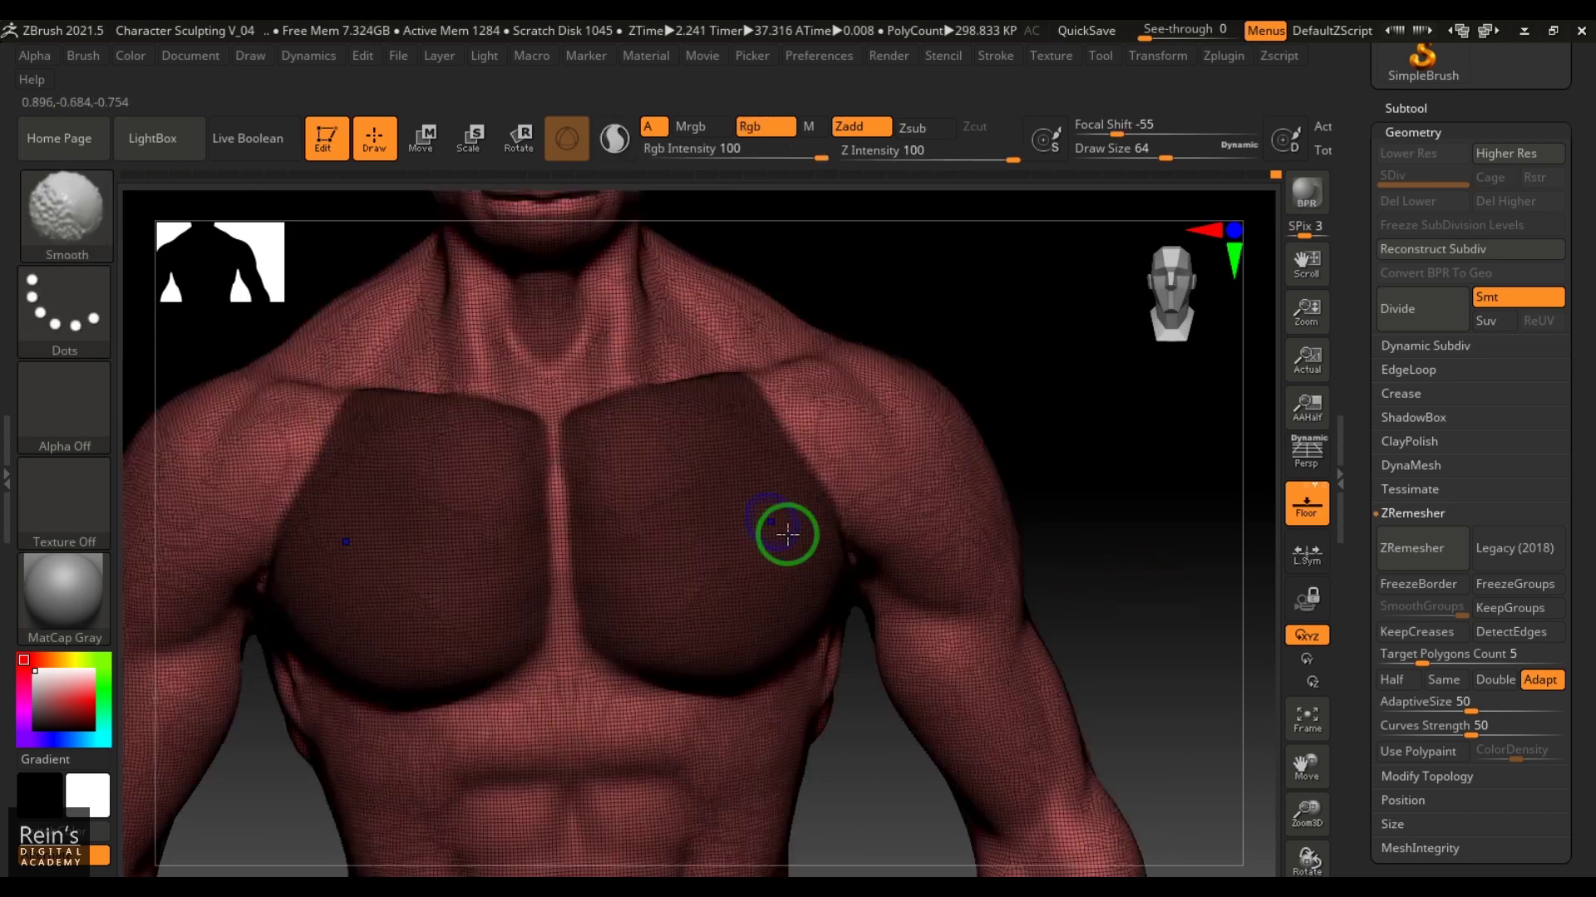
left_click_drag(1143, 528, 1015, 545)
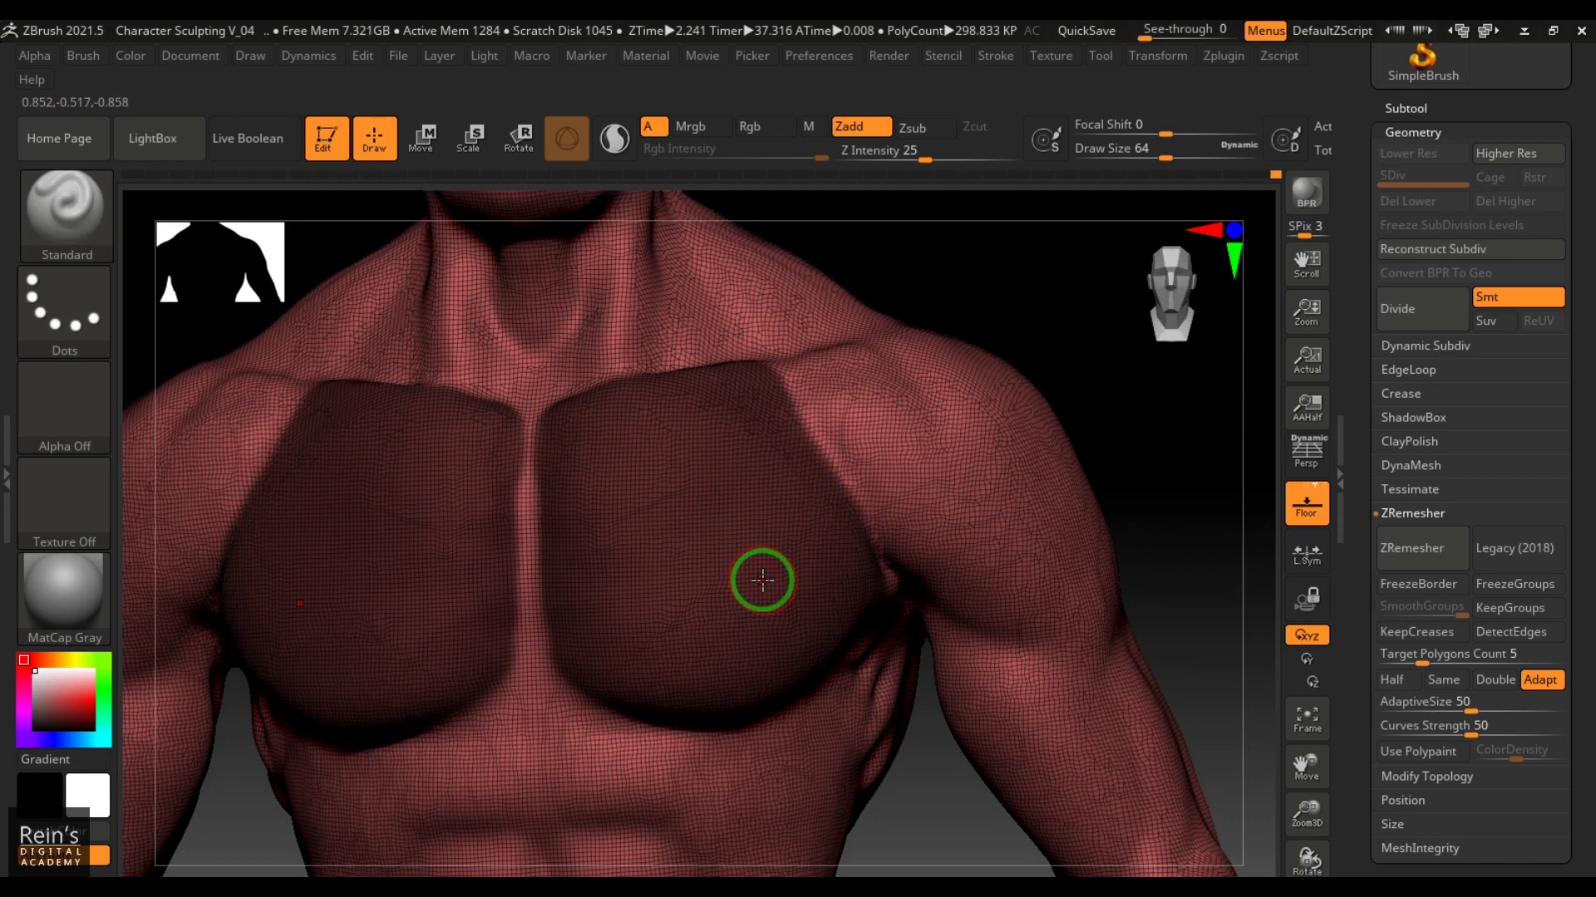
key("shift")
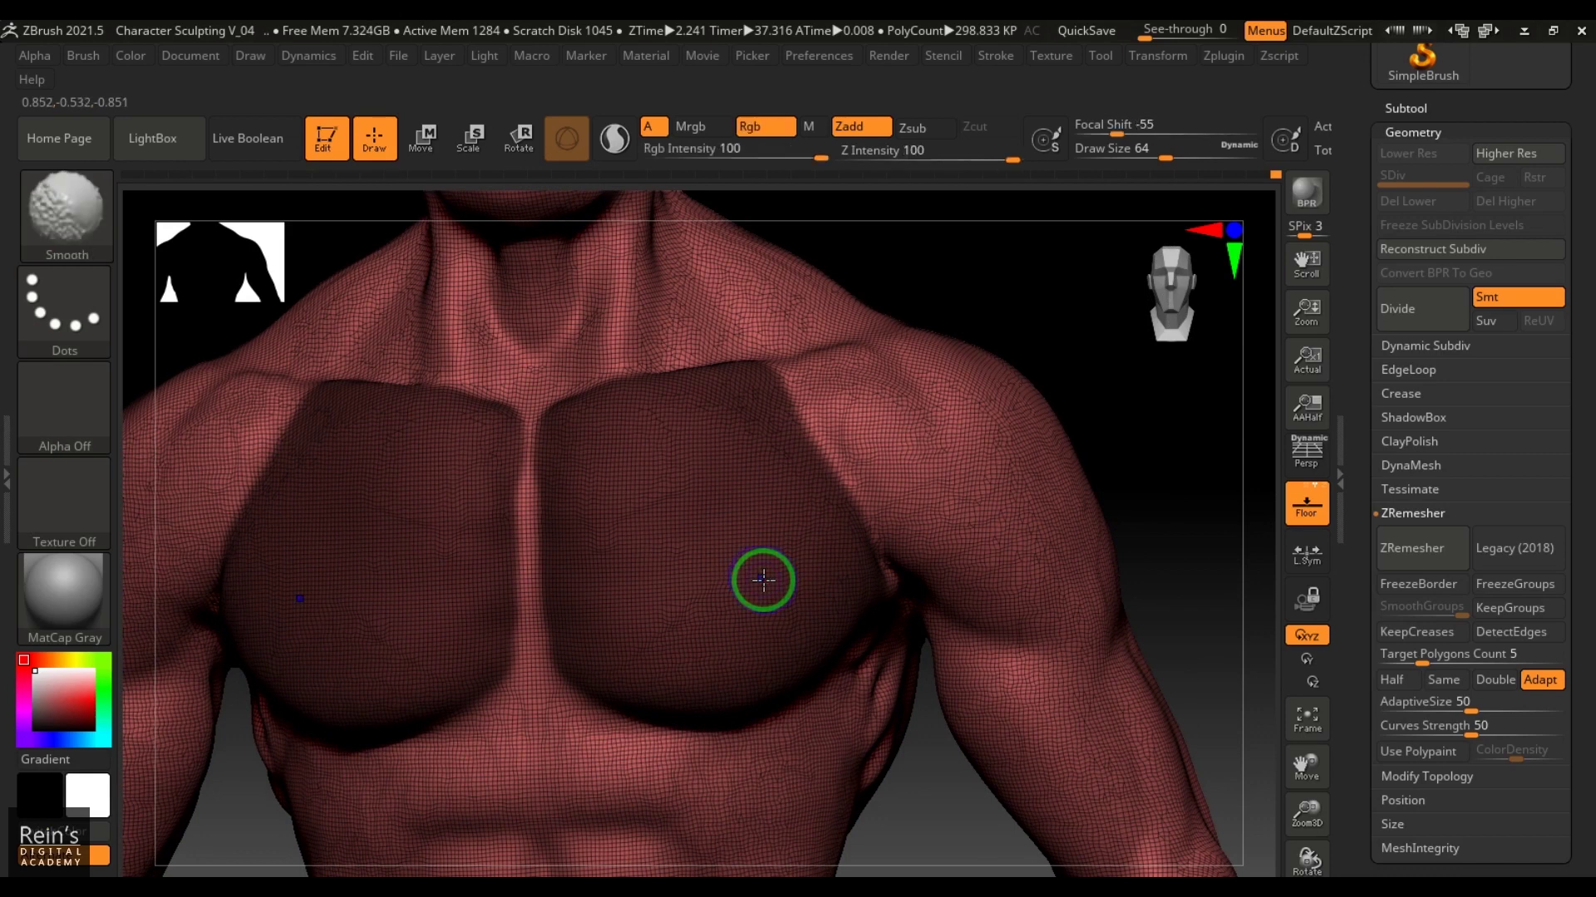
key("ctrl+w")
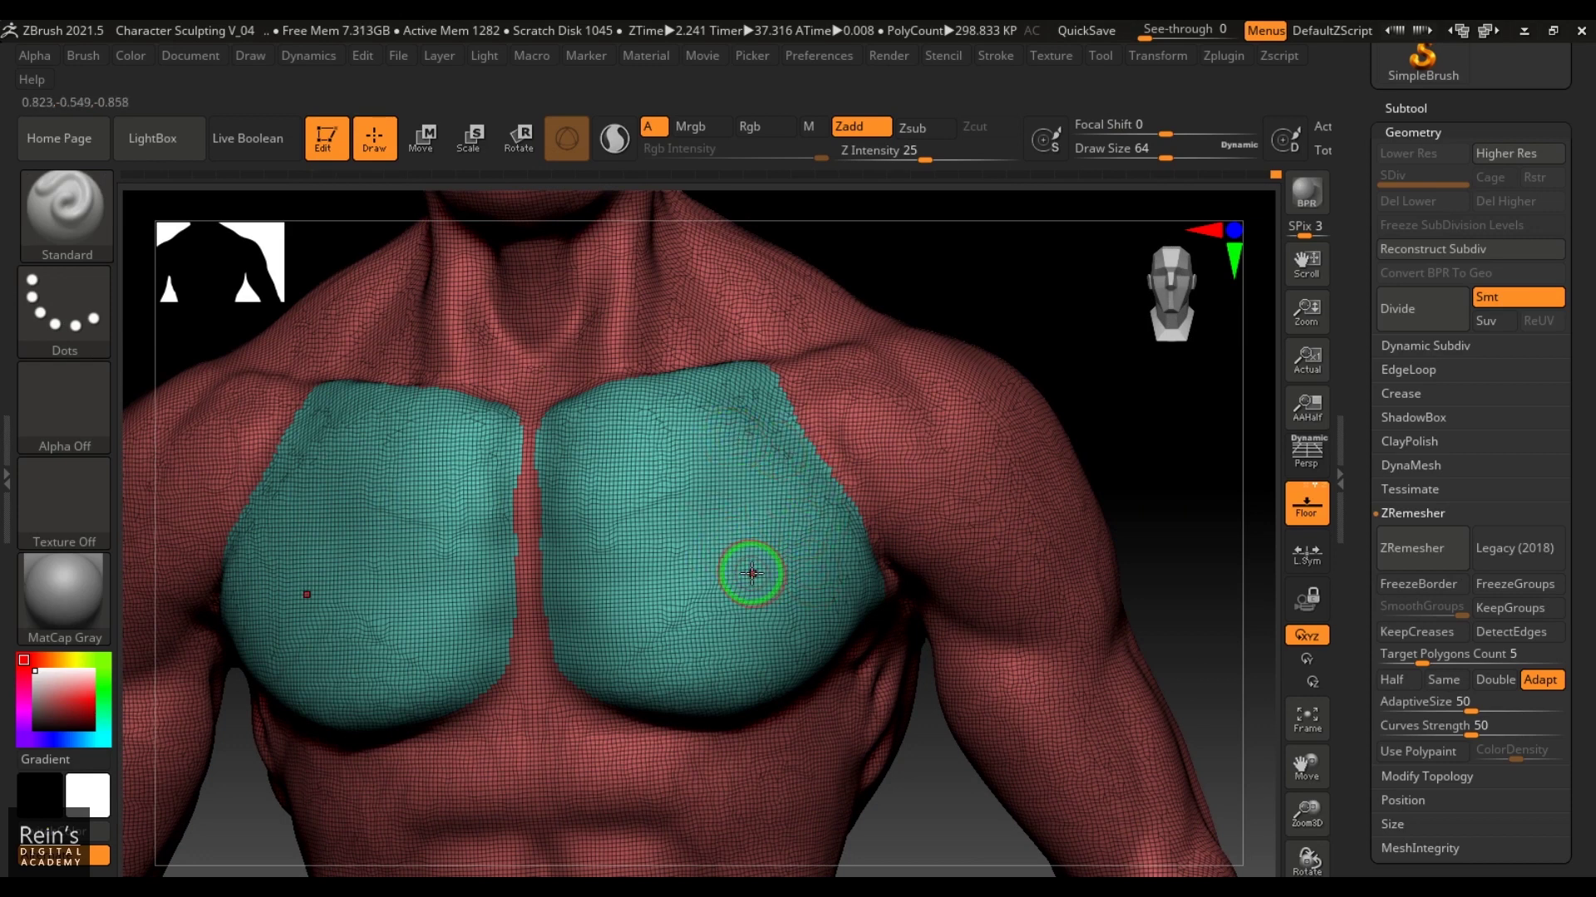
left_click_drag(1197, 560, 1136, 501, "alt")
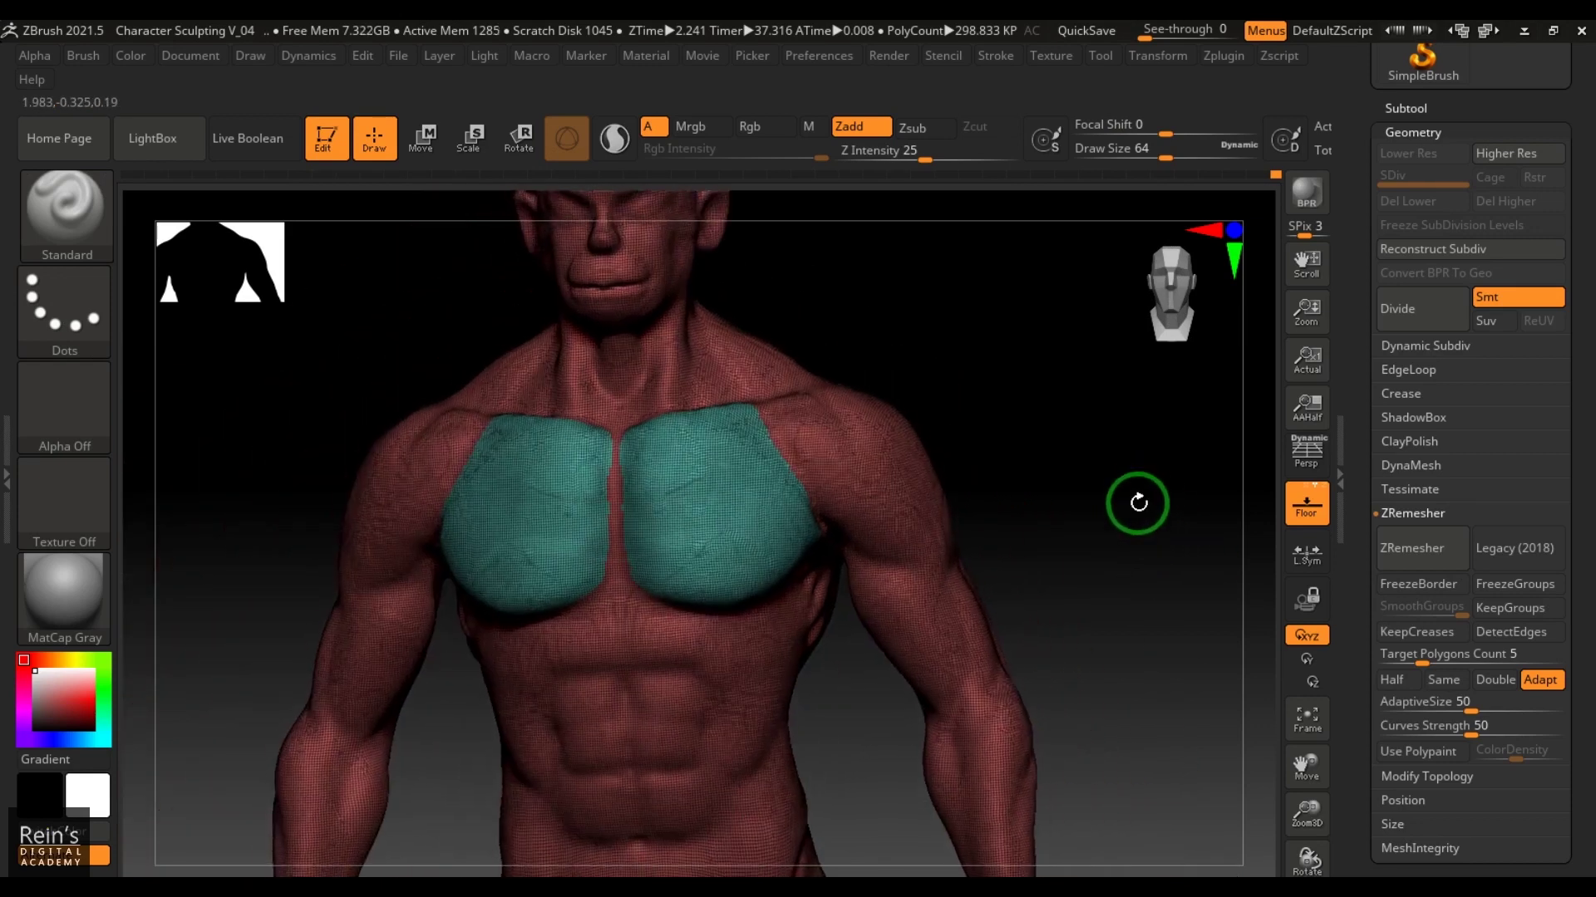
key("shift+f")
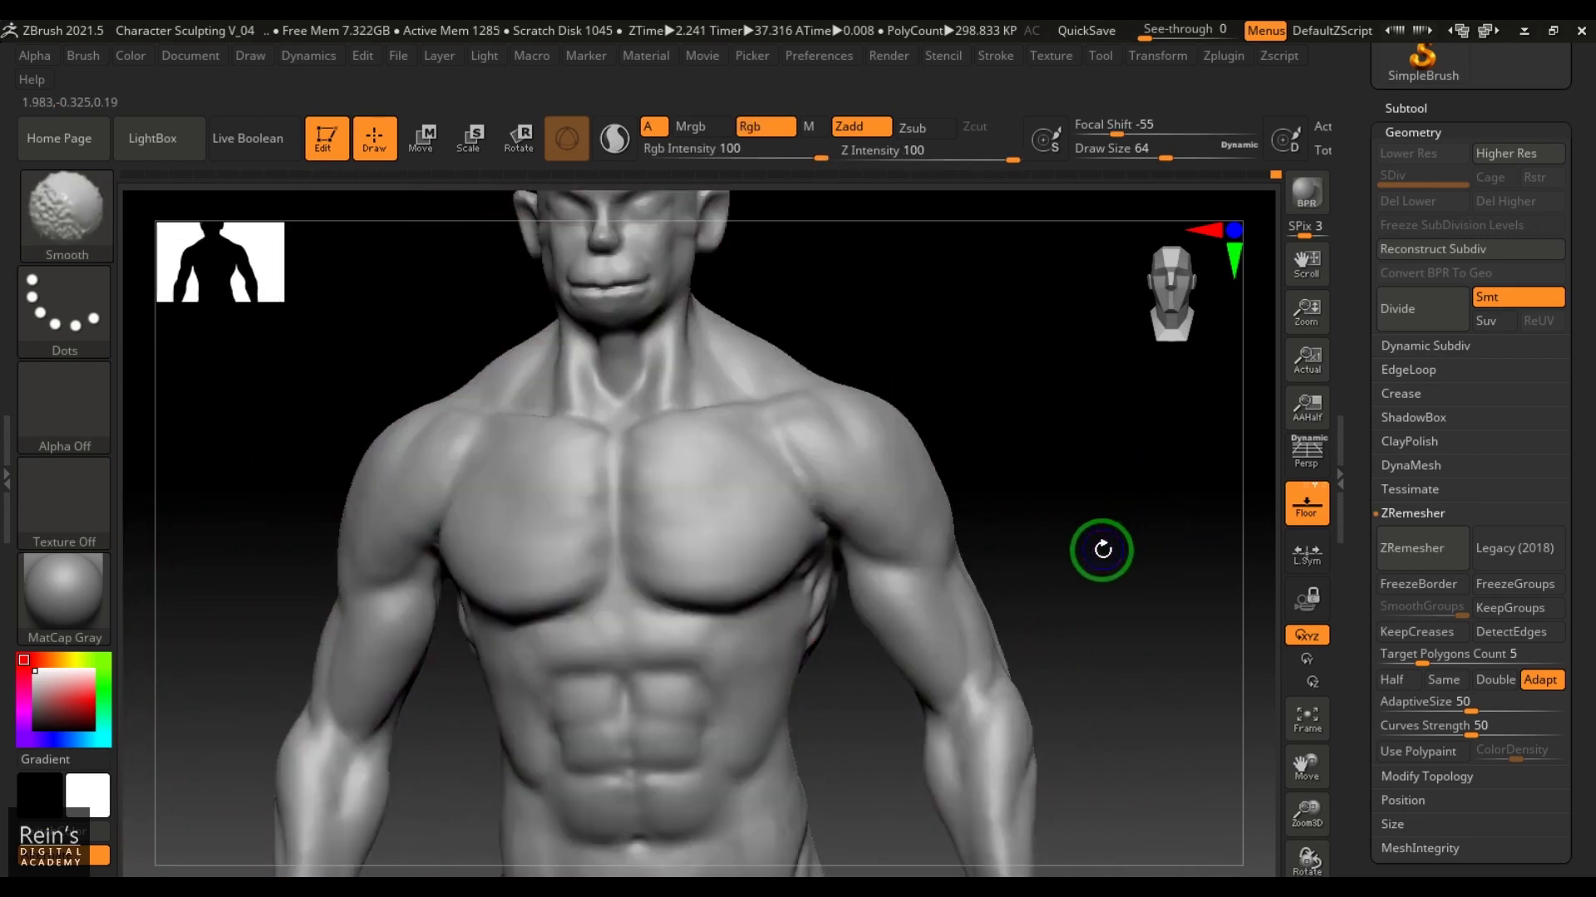
Mask the area beneath the pectorals and down both sides of the upper abs, along the rib cage.
left_click_drag(1108, 576, 1042, 674, "alt")
left_click_drag(882, 734, 869, 649, "alt")
mouse_move(534, 516)
left_mouse_down("ctrl")
mouse_move(529, 551)
mouse_move(559, 521)
mouse_move(598, 537)
mouse_move(559, 552)
mouse_move(663, 567)
mouse_move(670, 584)
mouse_move(630, 534)
mouse_move(661, 545)
left_mouse_up("ctrl")
left_click_drag(896, 667, 830, 679)
right_click_drag(830, 680, 731, 581)
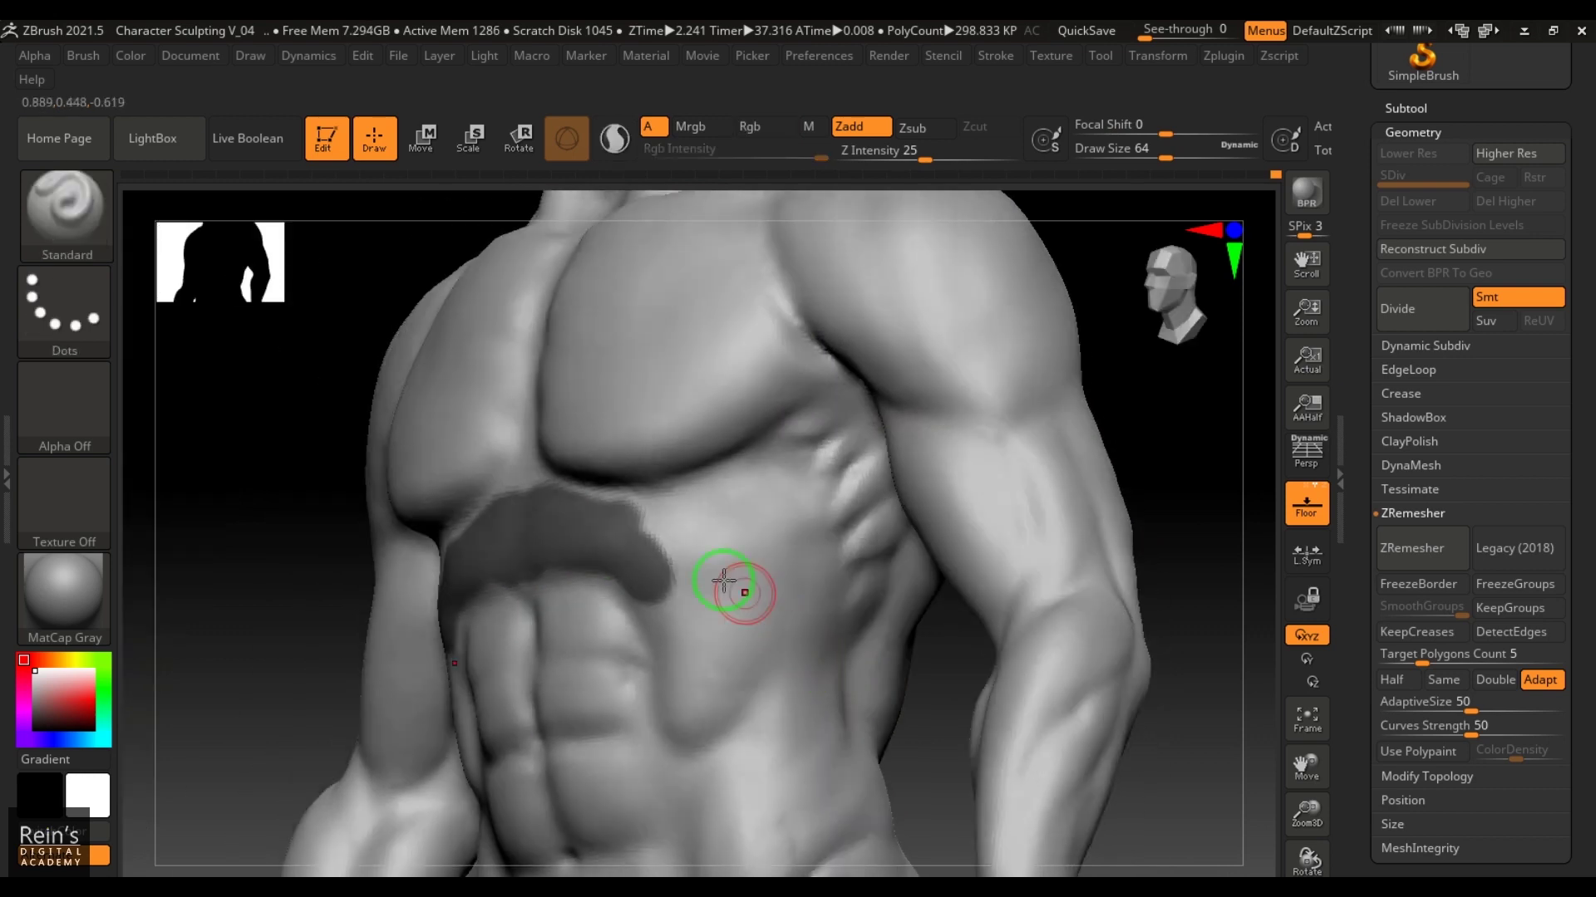
mouse_move(640, 544)
left_mouse_down("ctrl")
mouse_move(606, 531)
mouse_move(783, 473)
left_mouse_up("ctrl")
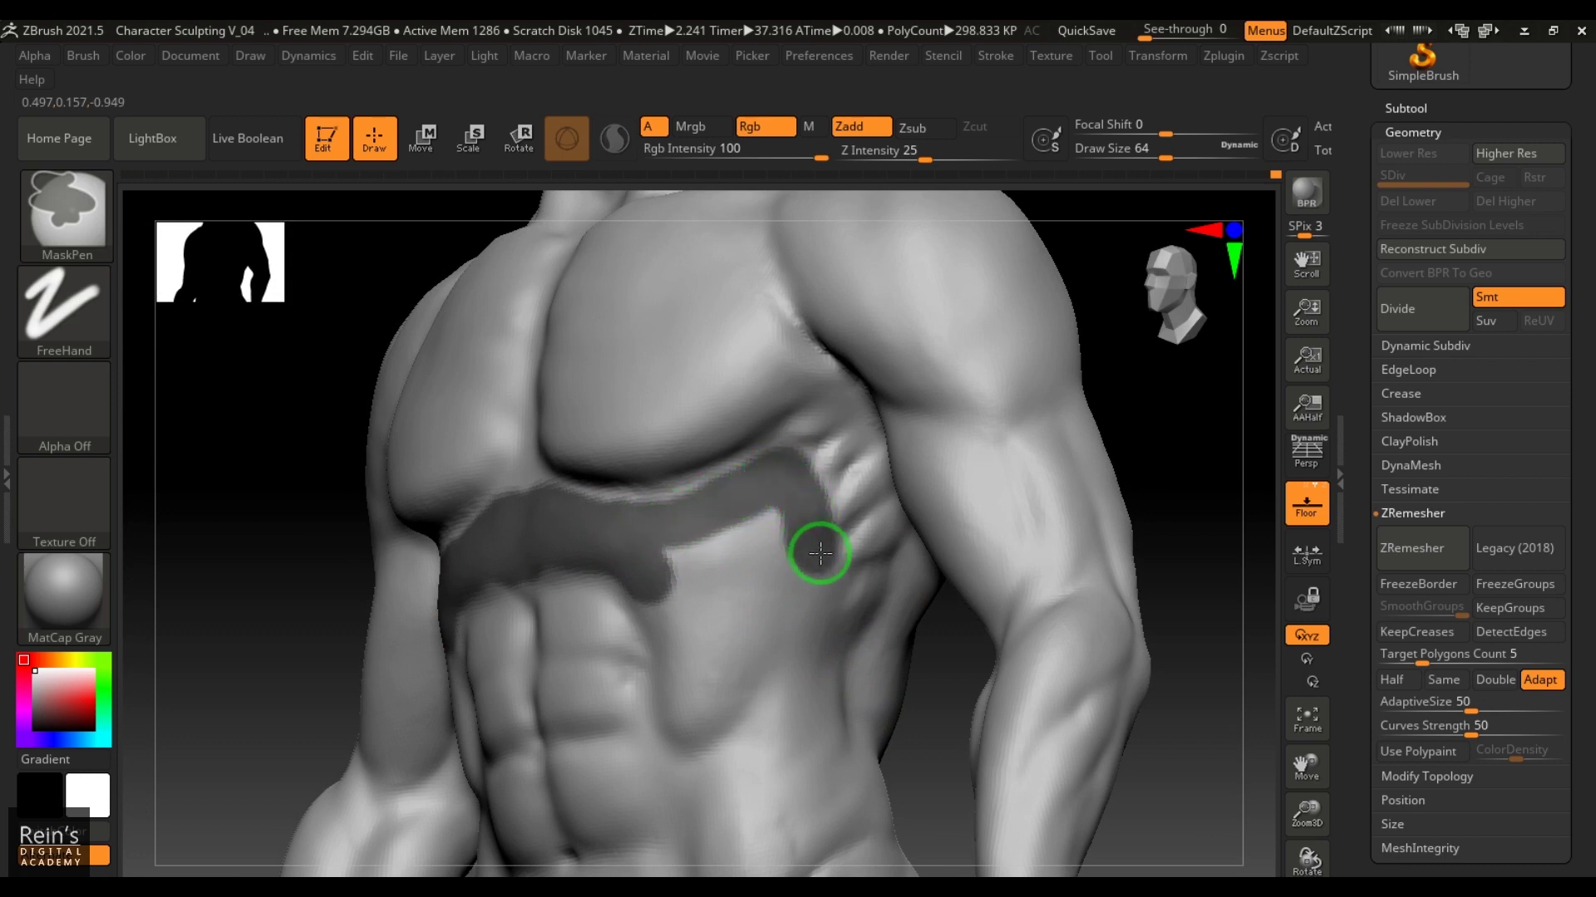
mouse_move(820, 553)
left_mouse_down("ctrl")
mouse_move(779, 658)
mouse_move(728, 713)
mouse_move(672, 709)
mouse_move(665, 619)
left_mouse_up("ctrl")
mouse_move(687, 553)
left_mouse_down("ctrl")
mouse_move(758, 538)
mouse_move(787, 566)
mouse_move(691, 687)
mouse_move(708, 582)
mouse_move(717, 648)
left_mouse_up("ctrl")
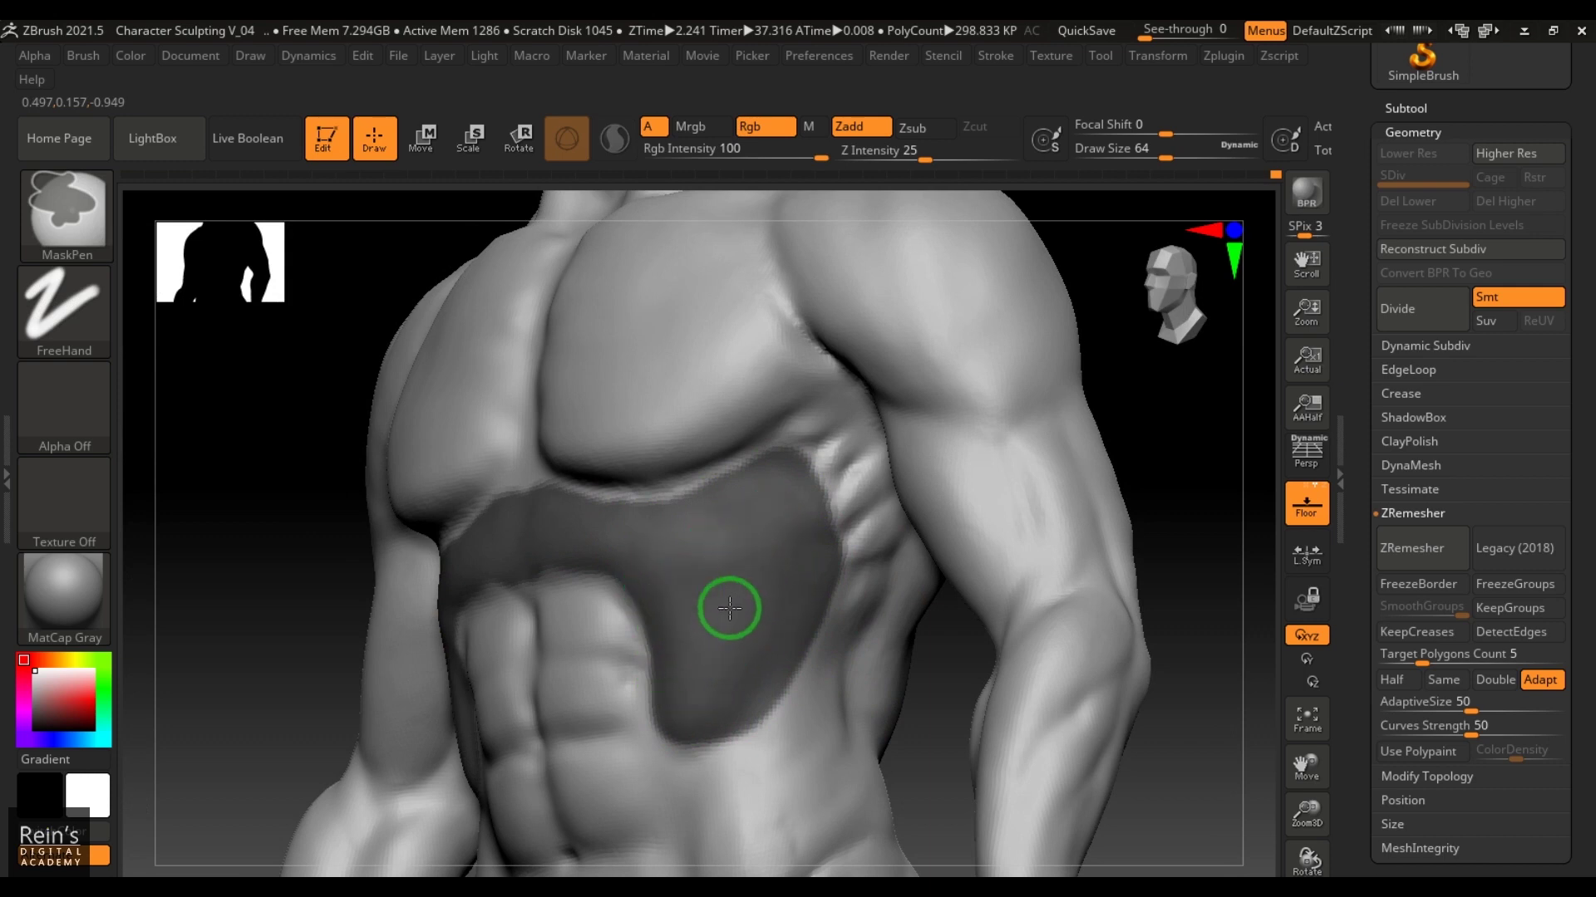
Show the polyframe and turn the masked rib cage area into a separate polygroup.
key("shift+f")
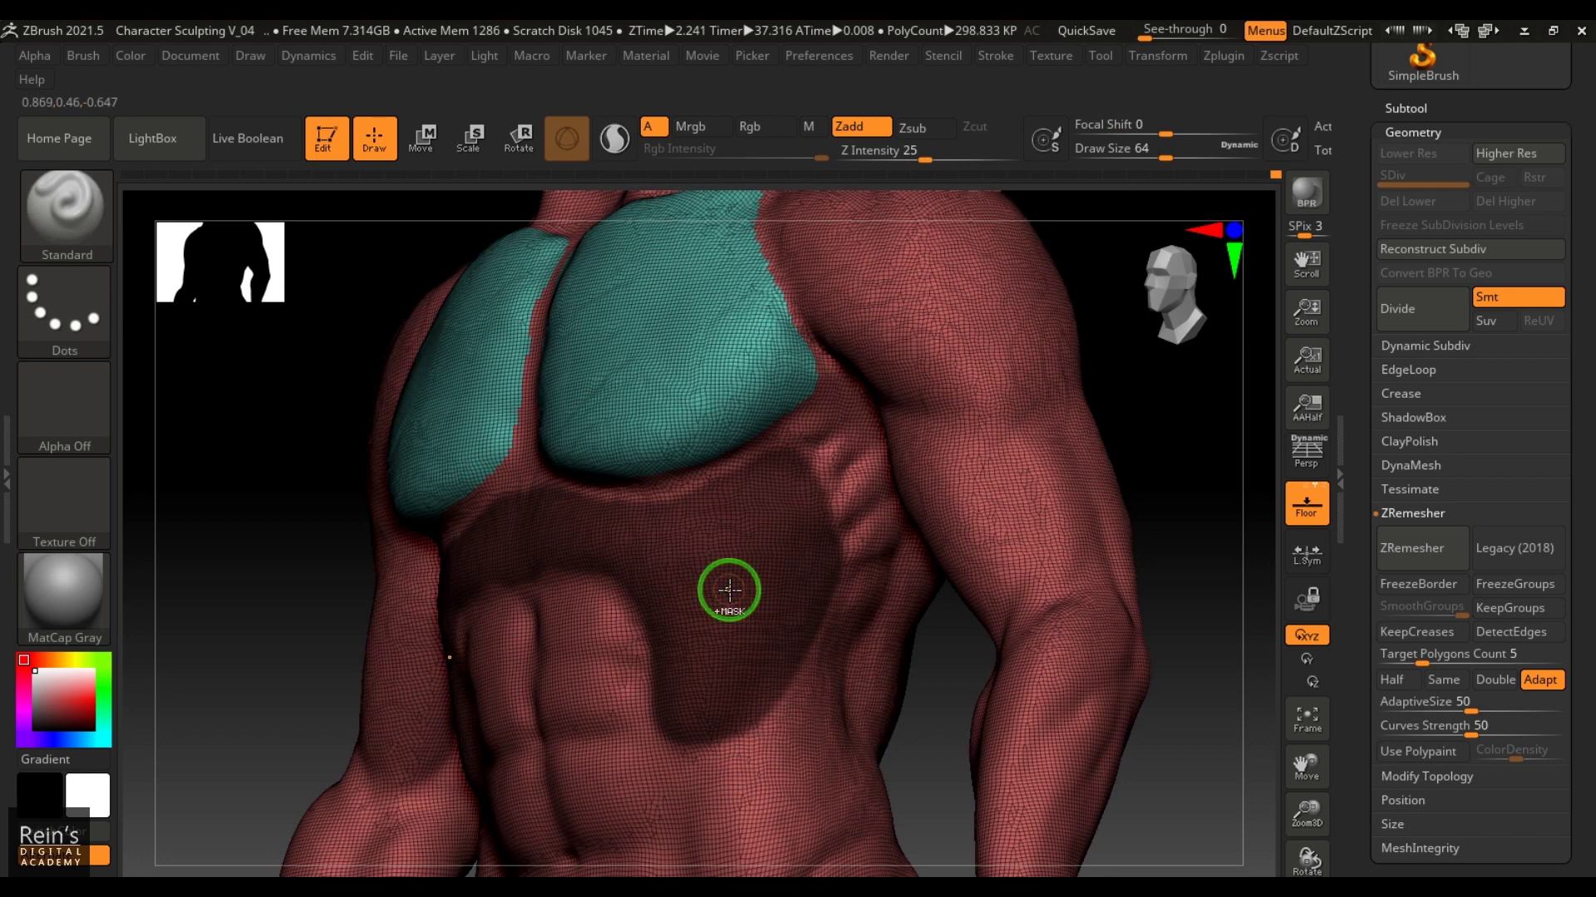
key("ctrl+w")
left_click_drag(1158, 446, 865, 531)
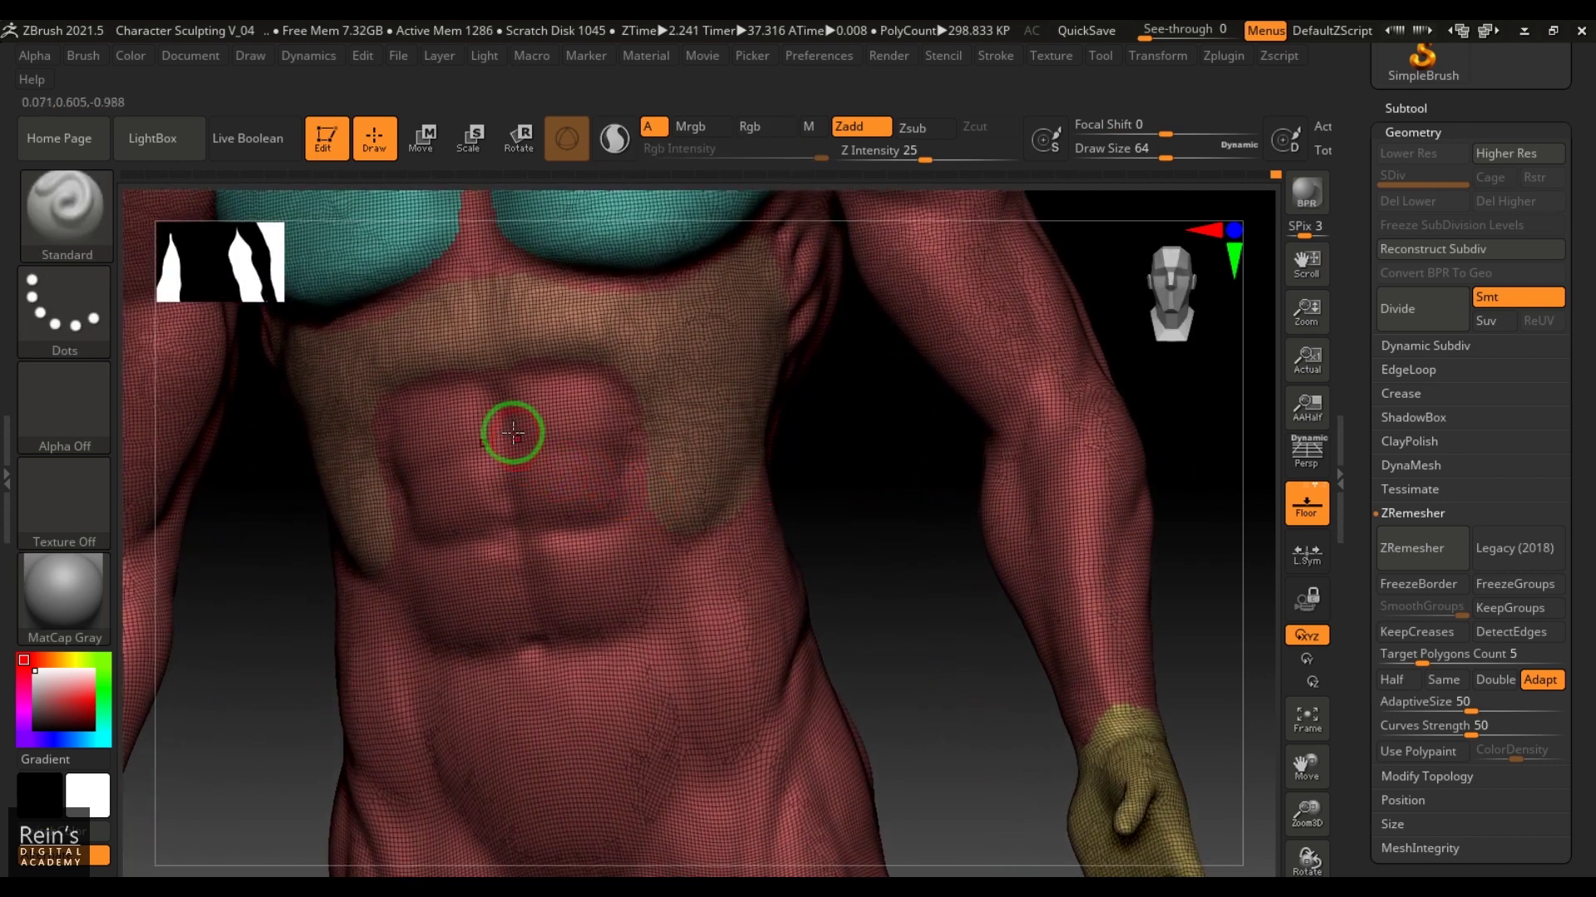
Mask the abdominal muscles and lower abdomen down to the groin, and make the masked area a new polygroup.
mouse_move(512, 432)
left_mouse_down("ctrl")
mouse_move(513, 413)
mouse_move(577, 402)
mouse_move(502, 402)
mouse_move(595, 416)
mouse_move(587, 477)
mouse_move(552, 431)
mouse_move(537, 491)
mouse_move(502, 474)
mouse_move(563, 481)
mouse_move(623, 562)
mouse_move(559, 536)
mouse_move(581, 551)
mouse_move(509, 581)
mouse_move(587, 652)
left_mouse_up("ctrl")
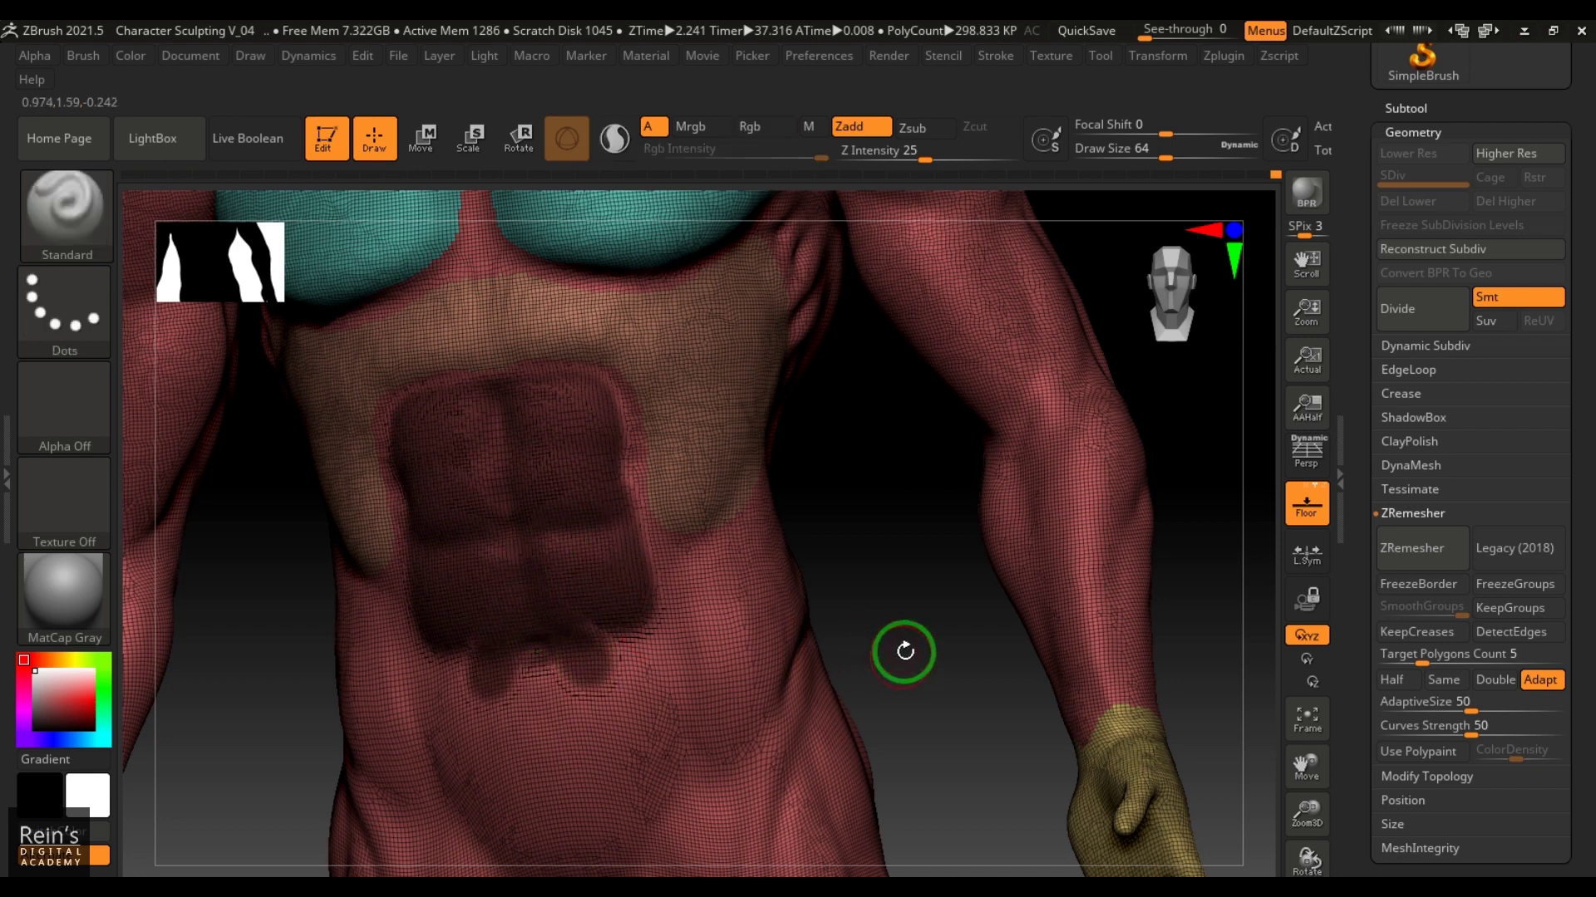
left_click_drag(904, 650, 902, 486, "alt")
mouse_move(652, 516)
left_mouse_down("ctrl")
mouse_move(659, 556)
mouse_move(620, 665)
mouse_move(550, 688)
mouse_move(620, 456)
mouse_move(556, 684)
mouse_move(591, 573)
mouse_move(538, 490)
left_mouse_up("ctrl")
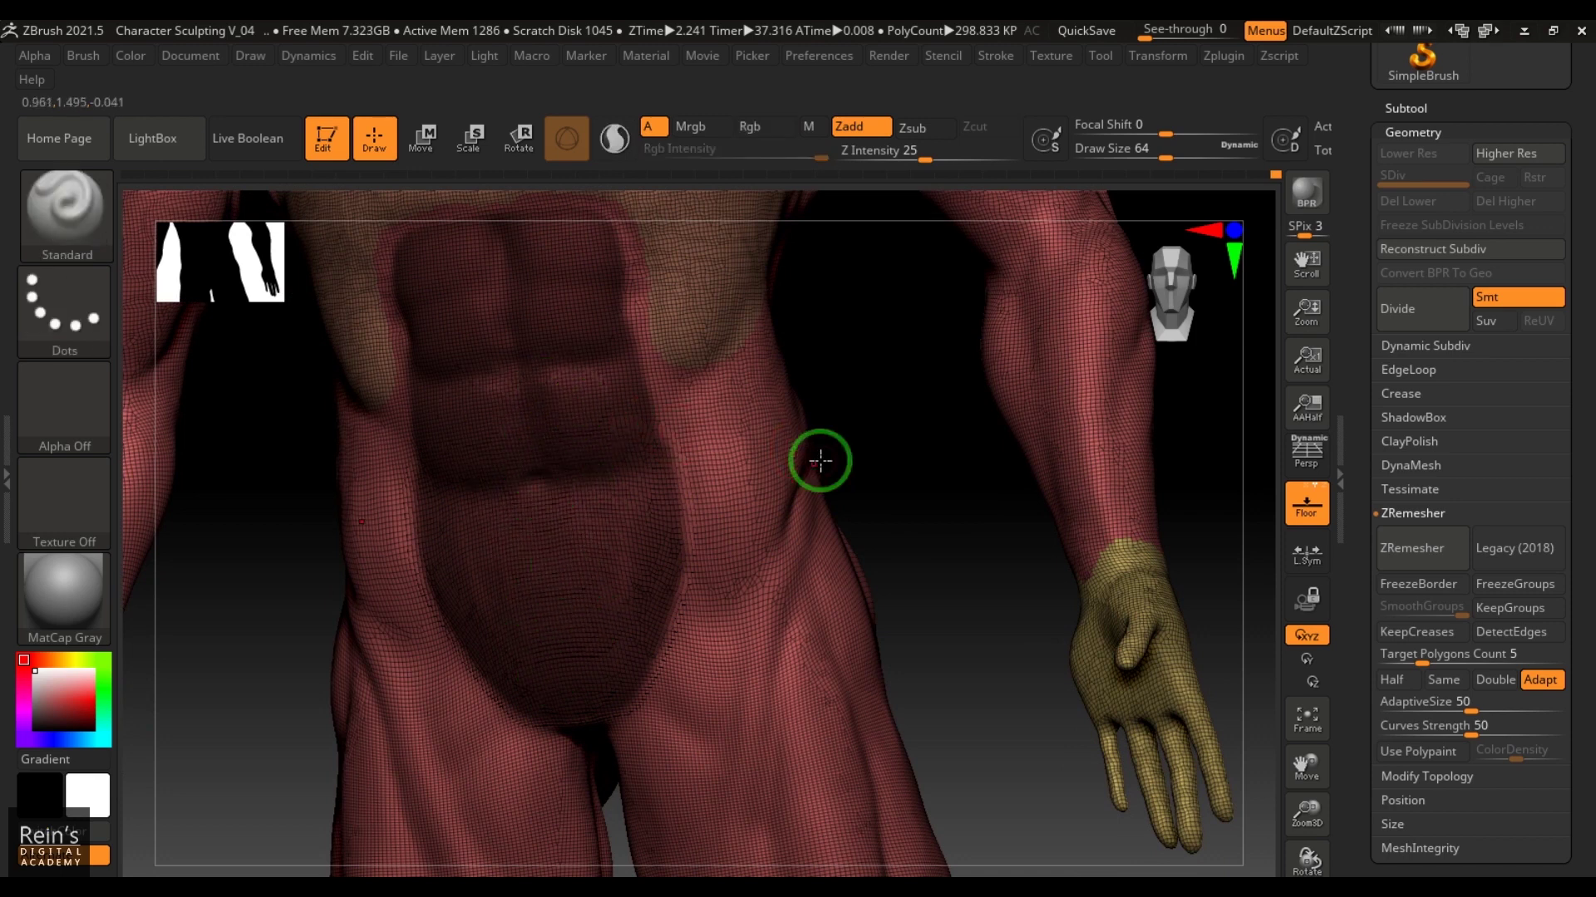
mouse_move(819, 462)
left_mouse_down("alt")
mouse_move(919, 576)
mouse_move(886, 488)
mouse_move(850, 639)
left_mouse_up("alt")
key("ctrl+w")
Mask a band along the deltoid's front and lower edges, continuing up the outer side of the shoulder.
mouse_move(960, 461)
left_mouse_down("alt")
mouse_move(1083, 563)
mouse_move(1058, 532)
left_mouse_up("alt")
left_click_drag(947, 510, 922, 565, "alt")
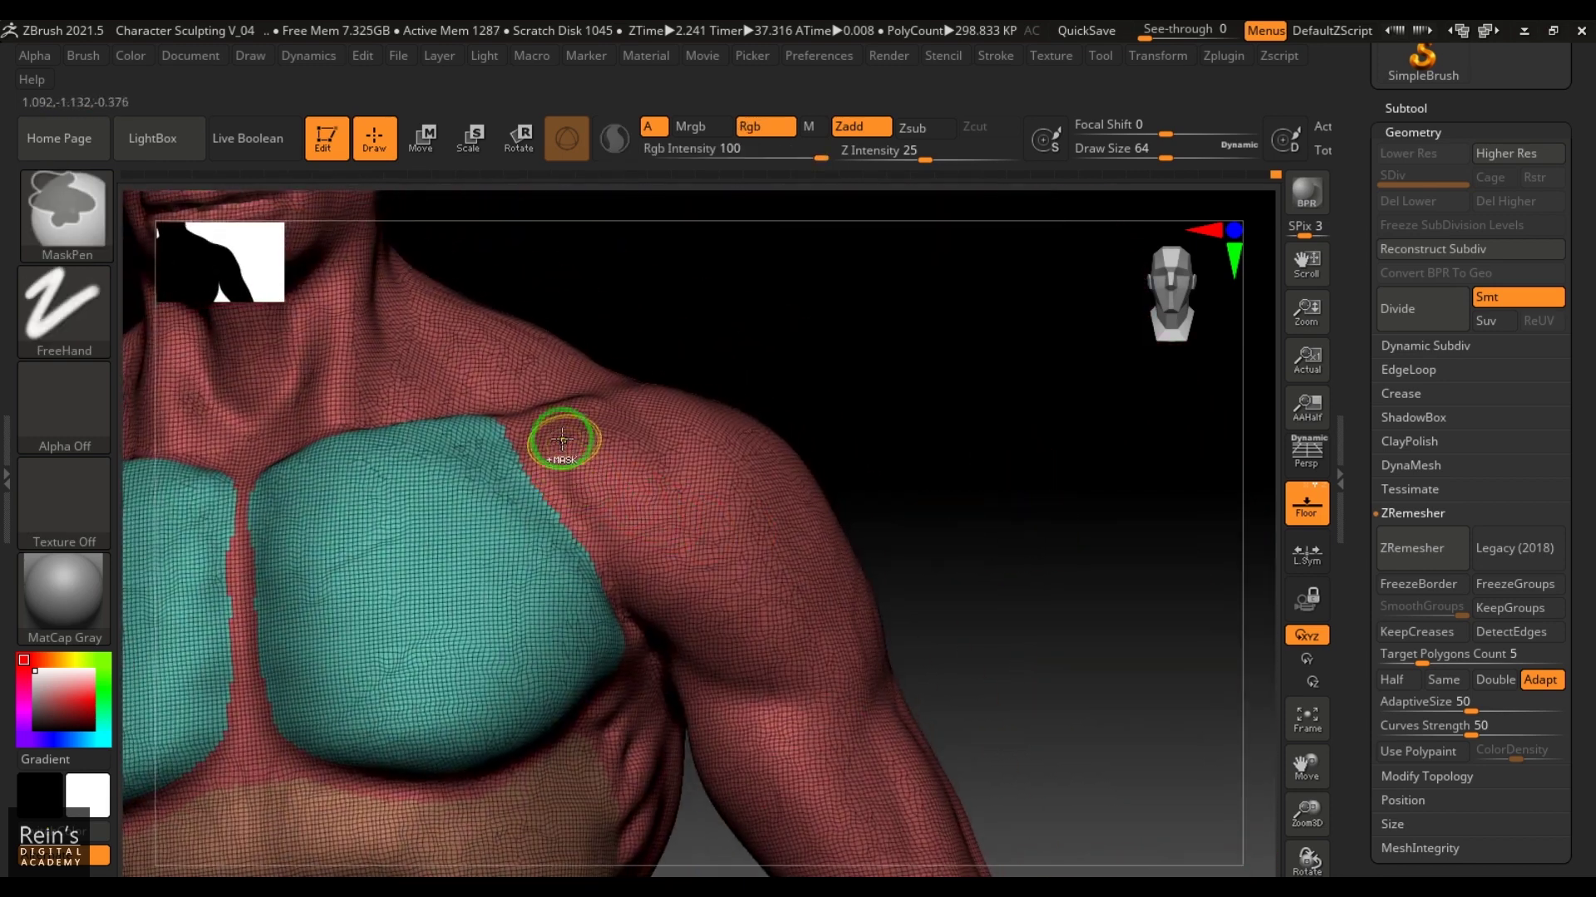
mouse_move(560, 437)
left_mouse_down("ctrl")
mouse_move(698, 616)
mouse_move(815, 665)
left_mouse_up("ctrl")
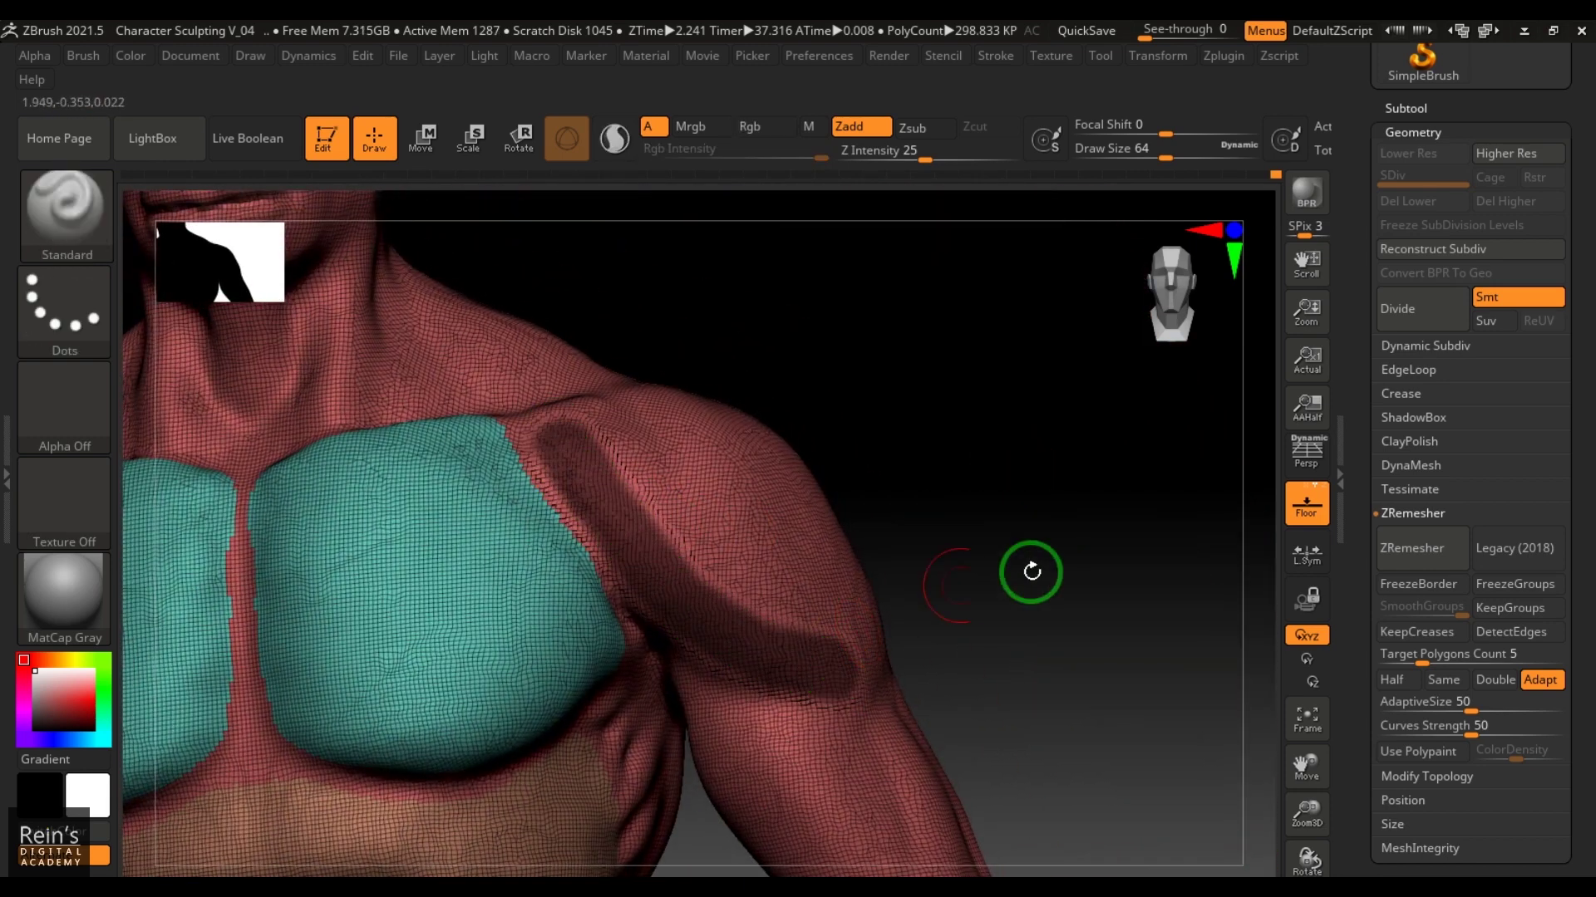
mouse_move(1029, 570)
left_mouse_down()
mouse_move(944, 634)
mouse_move(552, 730)
mouse_move(254, 737)
mouse_move(456, 730)
left_mouse_up()
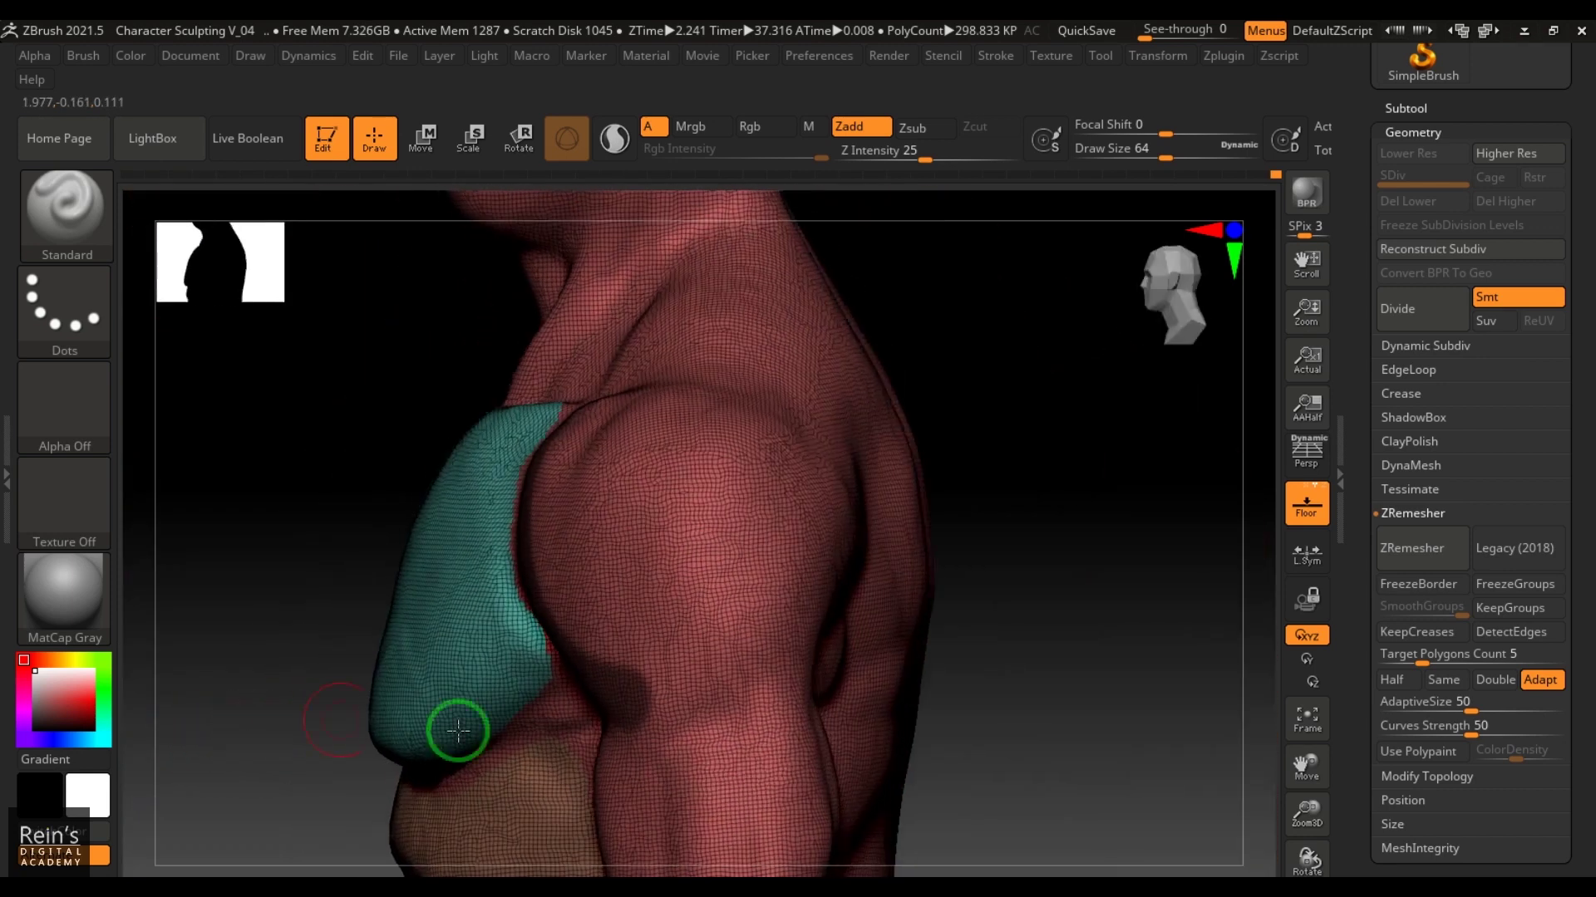
left_click_drag(659, 708, 789, 551, "ctrl")
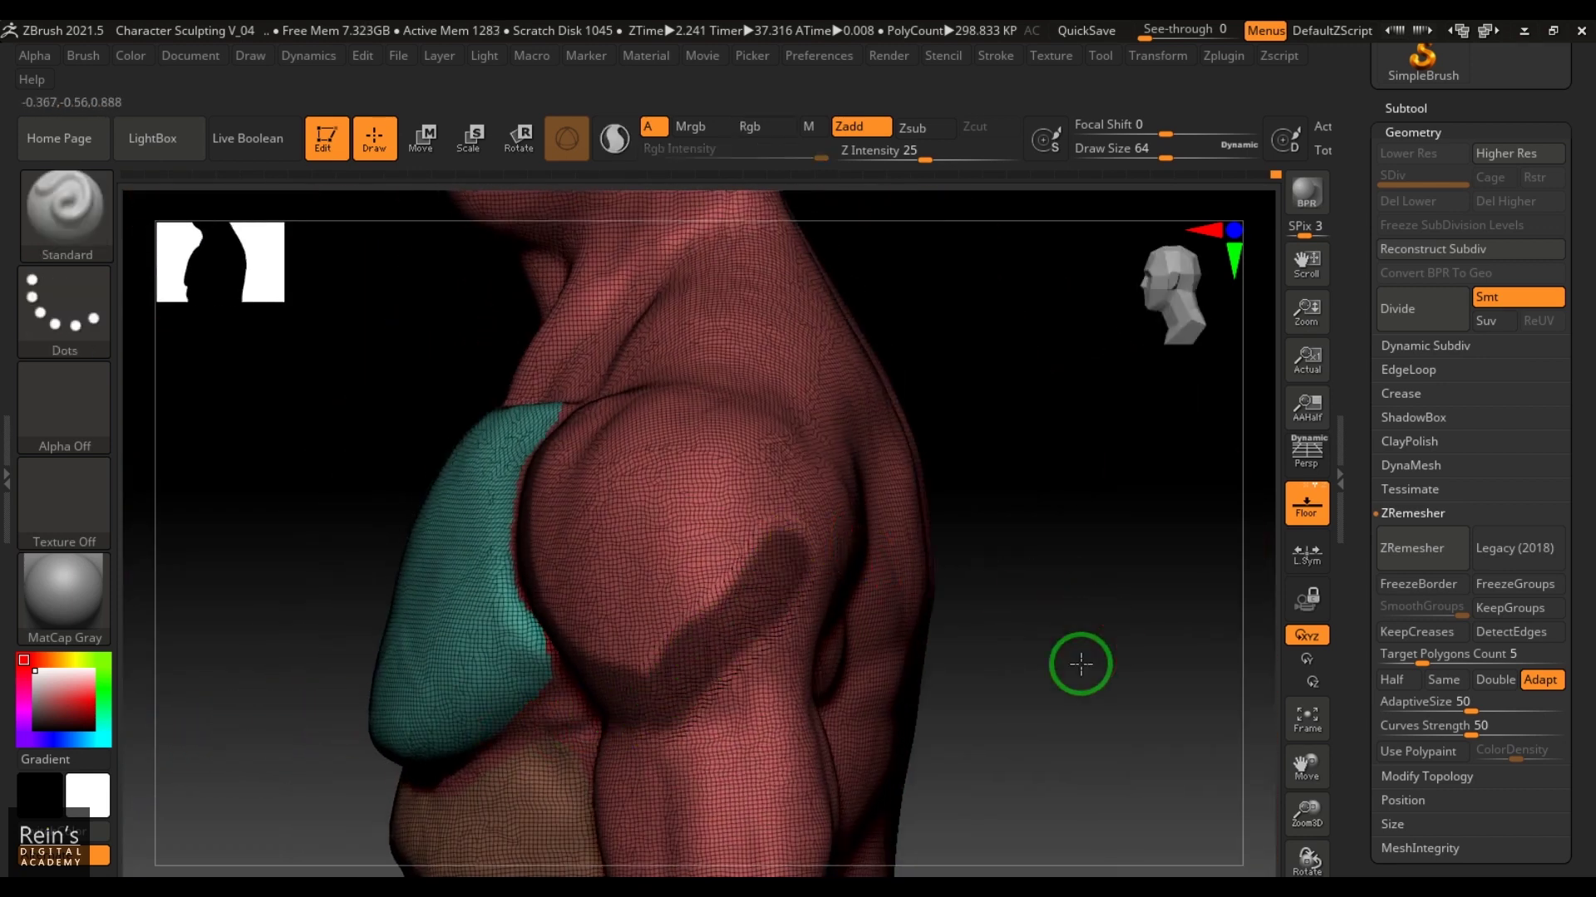
Mask the rear of the deltoid and extend the mask along the shoulder's upper edge.
left_click_drag(1076, 662, 955, 612)
mouse_move(901, 502)
left_mouse_down("ctrl")
mouse_move(821, 605)
mouse_move(702, 637)
mouse_move(905, 451)
left_mouse_up("ctrl")
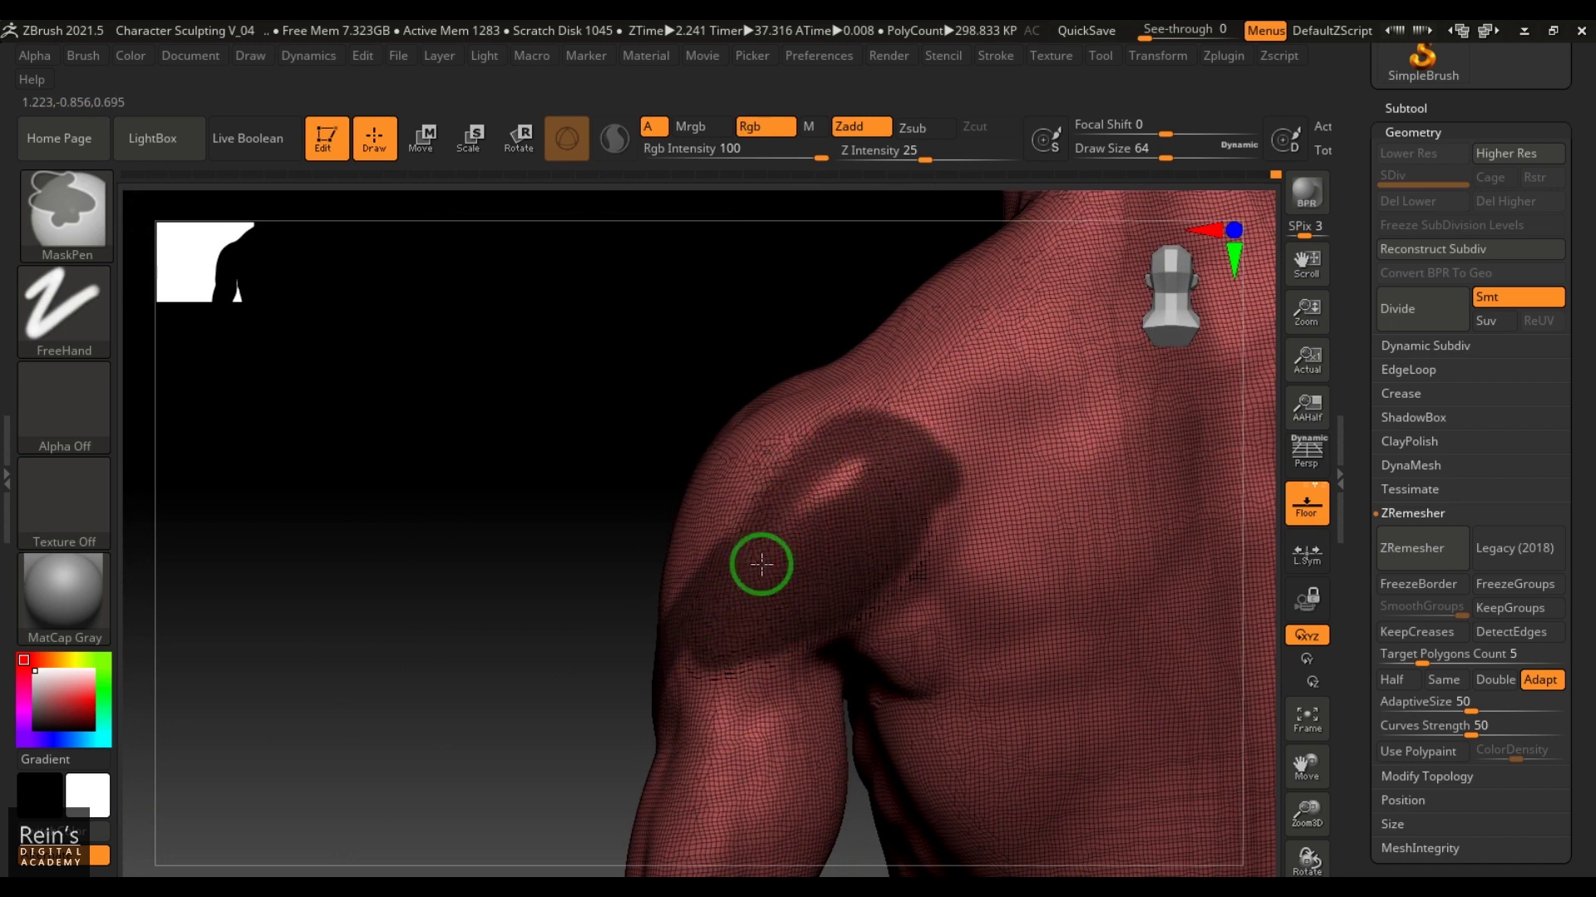
left_click_drag(761, 564, 759, 516, "ctrl")
mouse_move(399, 541)
left_mouse_down()
mouse_move(548, 588)
mouse_move(607, 648)
left_mouse_up()
left_click_drag(860, 448, 722, 359, "ctrl")
Close the mask outline at the top front of the deltoid and fill in the unmasked area inside it.
left_click_drag(1143, 671, 1246, 656)
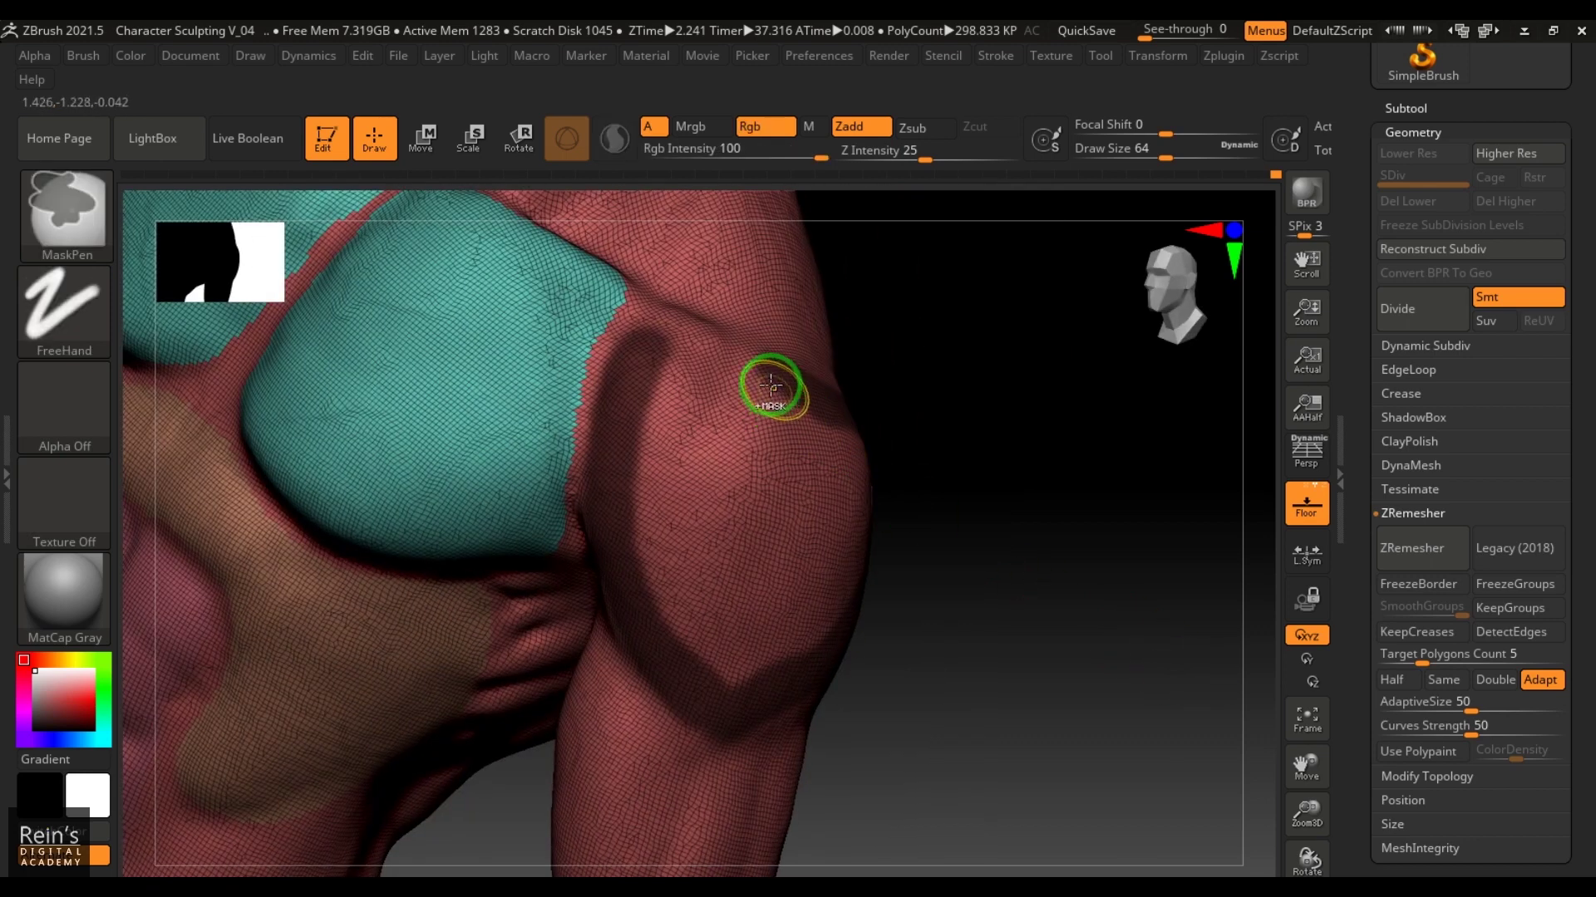
mouse_move(771, 385)
left_mouse_down("ctrl")
mouse_move(690, 338)
mouse_move(665, 452)
mouse_move(703, 661)
left_mouse_up("ctrl")
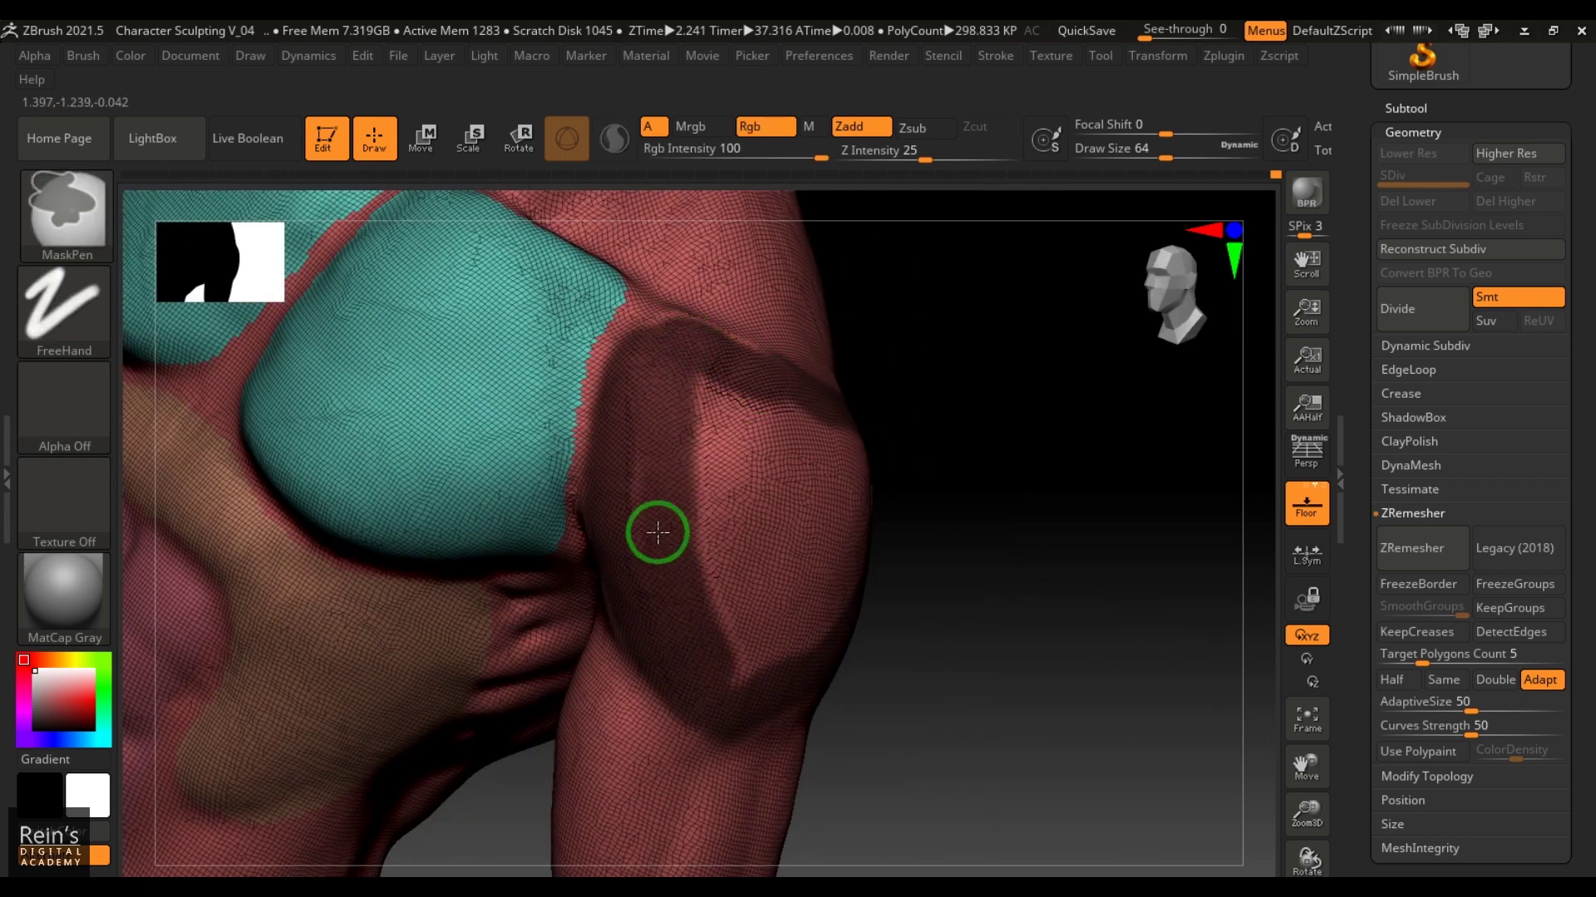
mouse_move(652, 421)
left_mouse_down("ctrl")
mouse_move(731, 545)
mouse_move(698, 488)
left_mouse_up("ctrl")
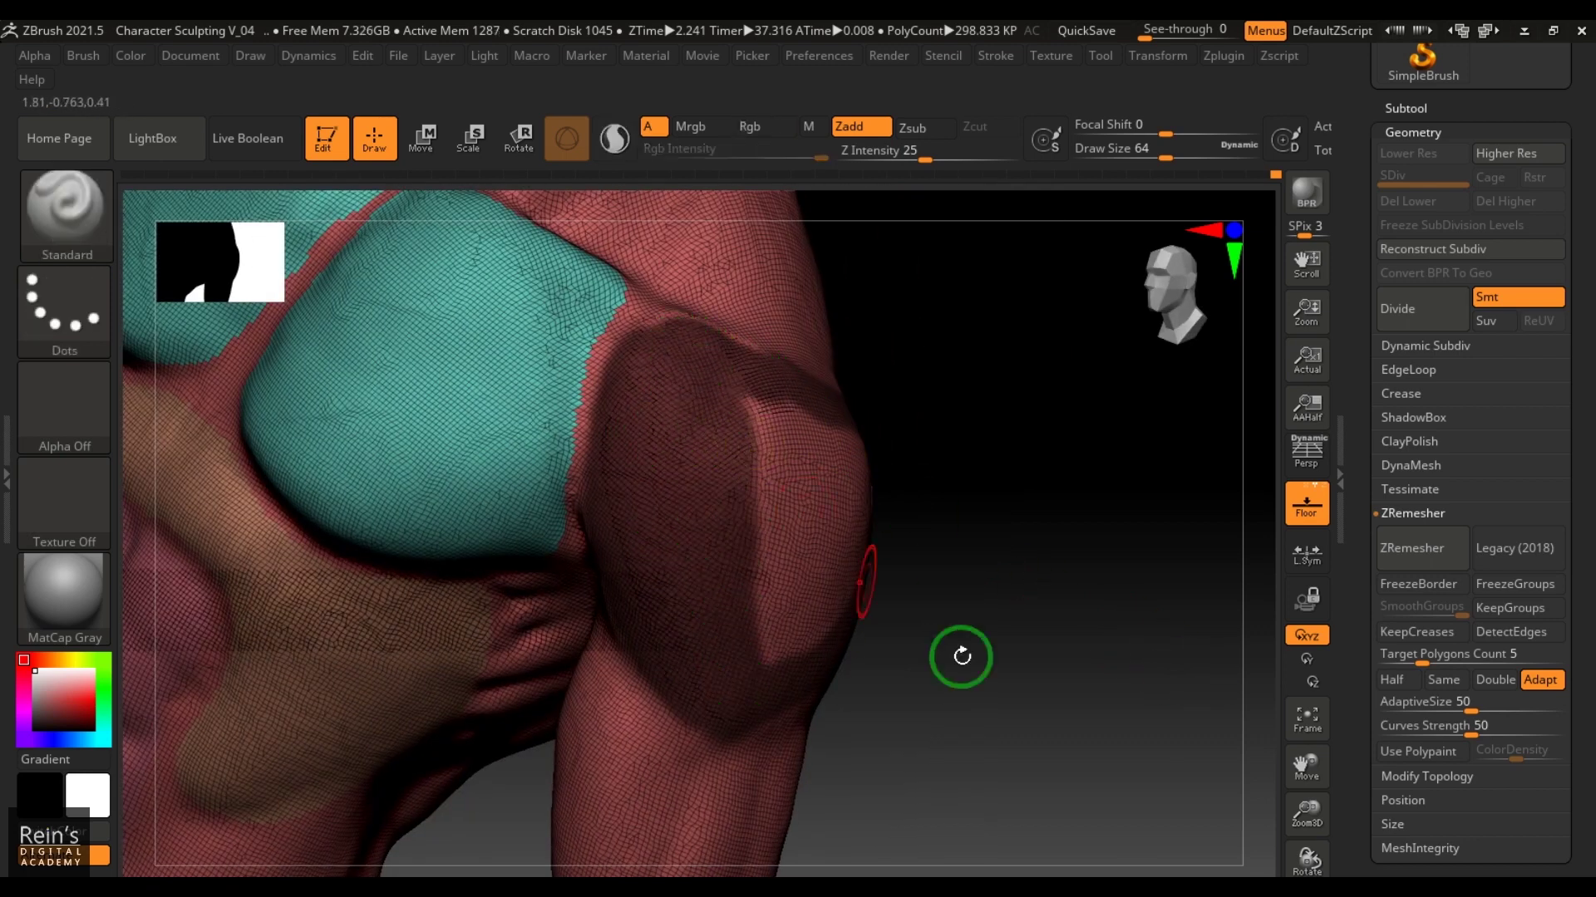
left_click_drag(858, 656, 1054, 719)
mouse_move(741, 655)
left_mouse_down("ctrl")
mouse_move(858, 506)
mouse_move(897, 498)
mouse_move(739, 659)
mouse_move(848, 406)
mouse_move(720, 645)
mouse_move(798, 445)
mouse_move(737, 423)
mouse_move(776, 552)
left_mouse_up("ctrl")
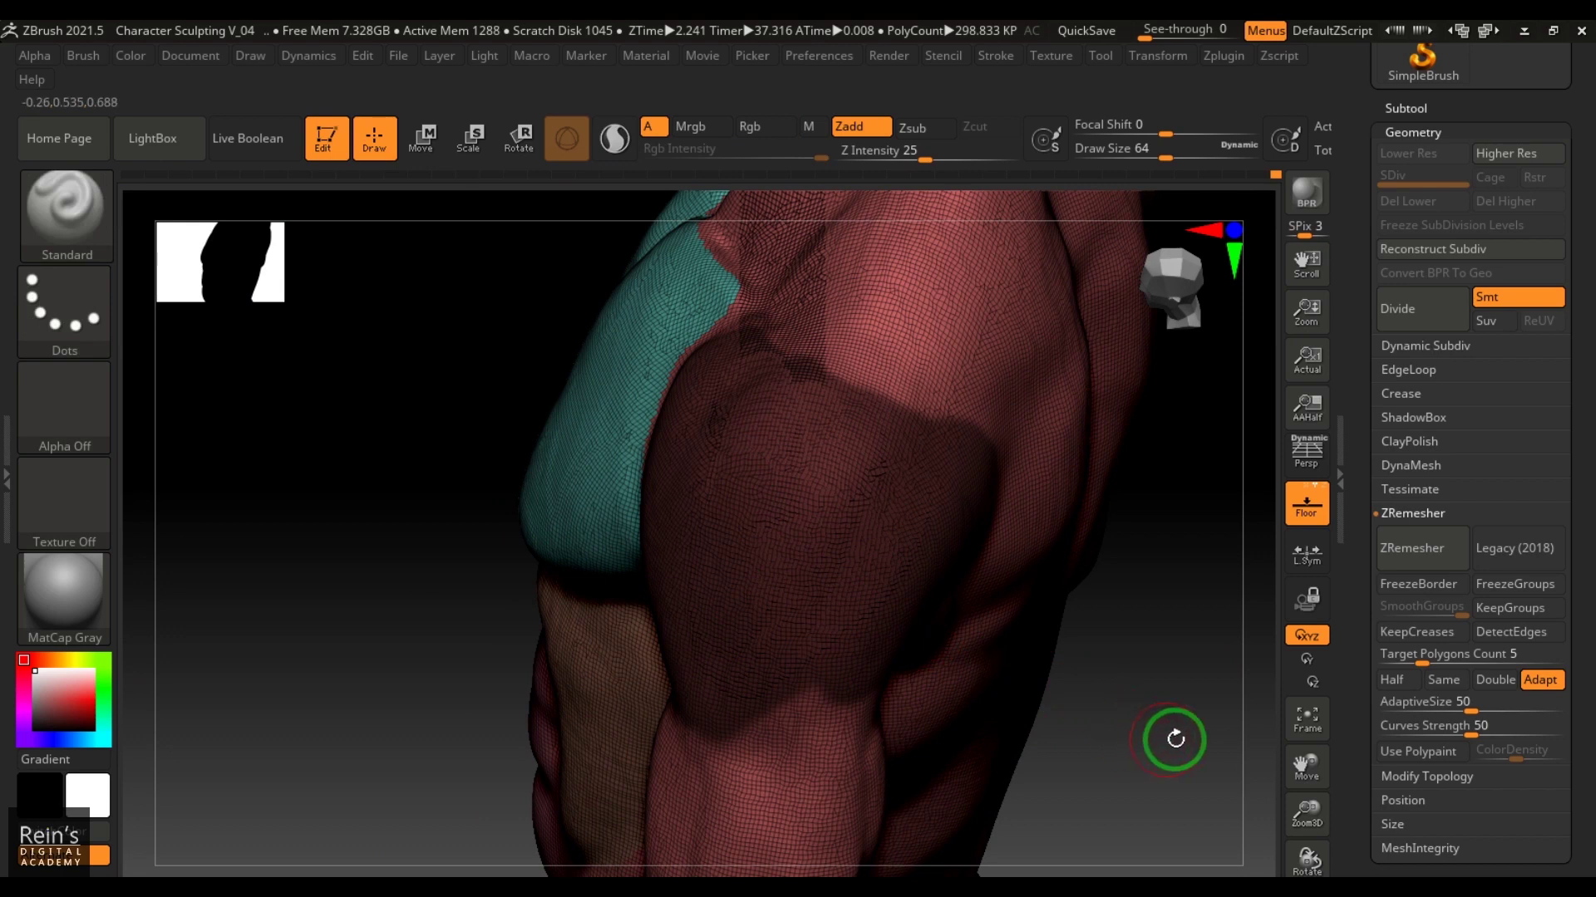
Make the masked deltoid area a new polygroup.
left_click_drag(1069, 737, 1193, 725)
key("ctrl+w")
Mask the muscles along the sides of the neck and the front of the throat, making each masked area its own polygroup.
mouse_move(1096, 723)
left_mouse_down("alt")
mouse_move(1020, 594)
mouse_move(1009, 614)
mouse_move(1025, 516)
mouse_move(1008, 512)
mouse_move(1019, 585)
mouse_move(1098, 763)
left_mouse_up("alt")
left_click_drag(1077, 644, 951, 615)
left_click_drag(949, 558, 994, 609, "alt")
mouse_move(892, 457)
left_mouse_down("alt")
mouse_move(1147, 581)
mouse_move(1052, 548)
mouse_move(812, 534)
mouse_move(784, 481)
mouse_move(669, 702)
left_mouse_up("alt")
left_click_drag(1222, 481, 826, 734)
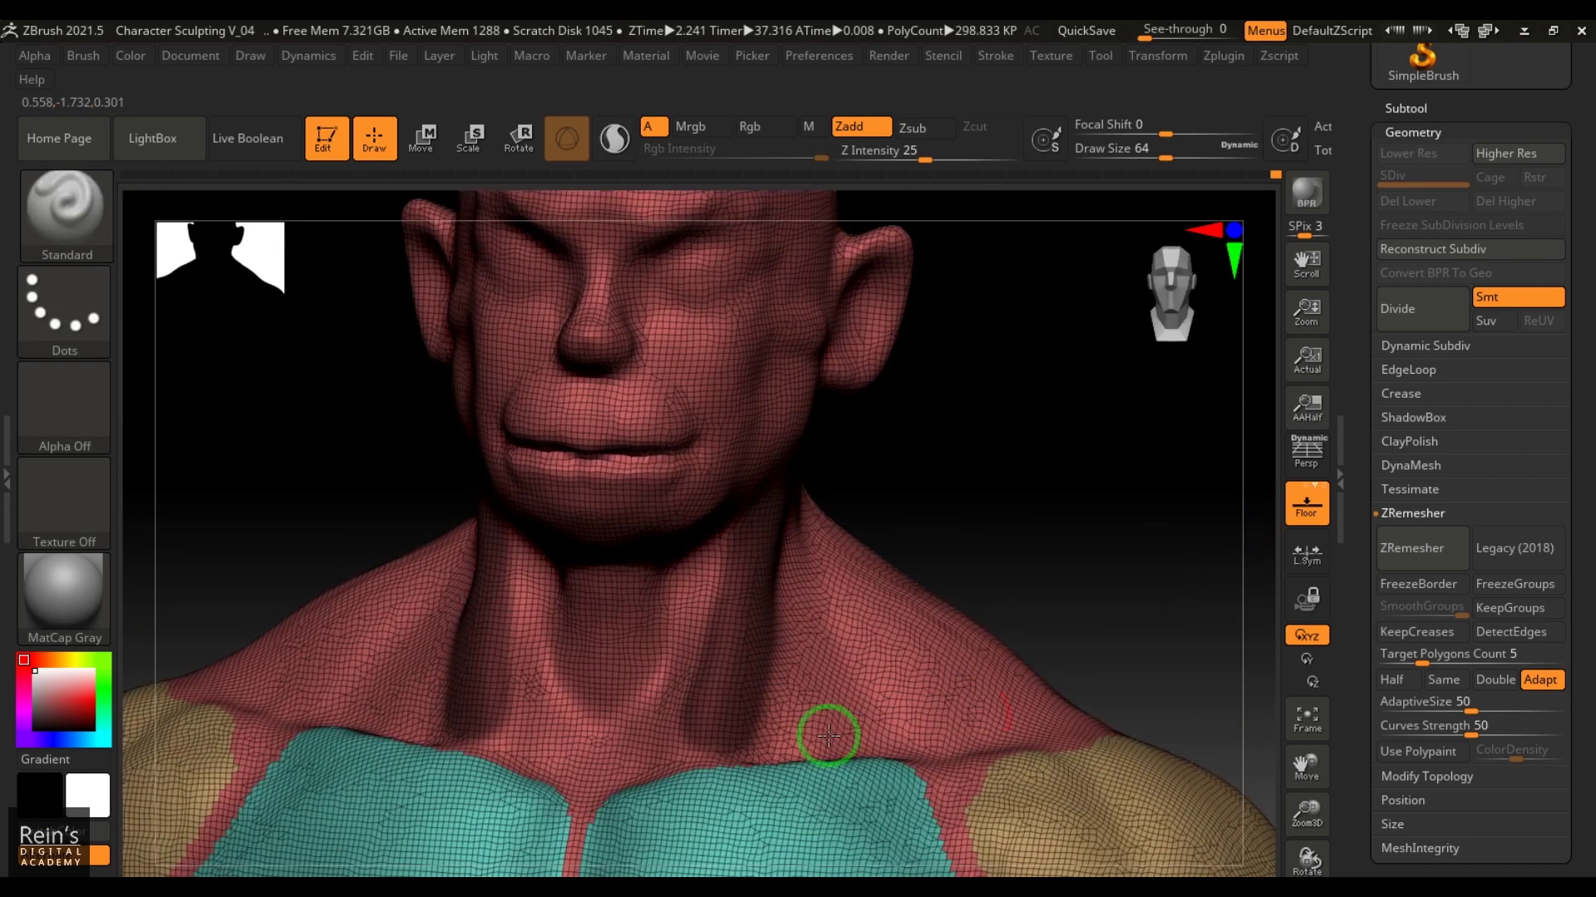
left_click_drag(718, 708, 702, 726, "ctrl")
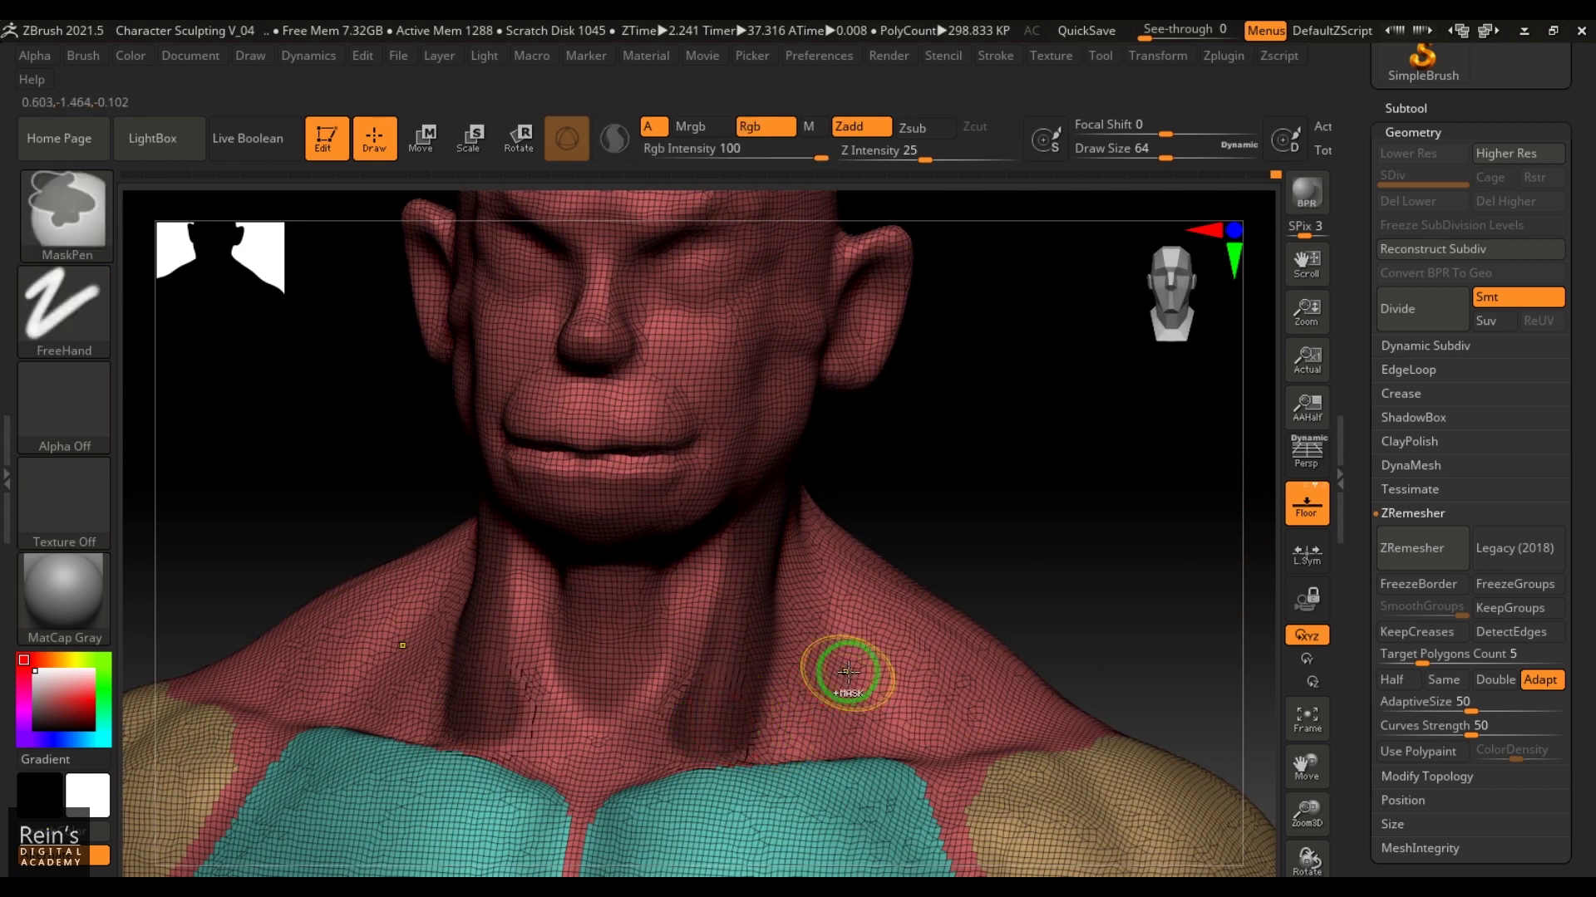
key("ctrl+w")
mouse_move(1093, 498)
left_mouse_down()
mouse_move(1075, 427)
mouse_move(914, 515)
left_mouse_up()
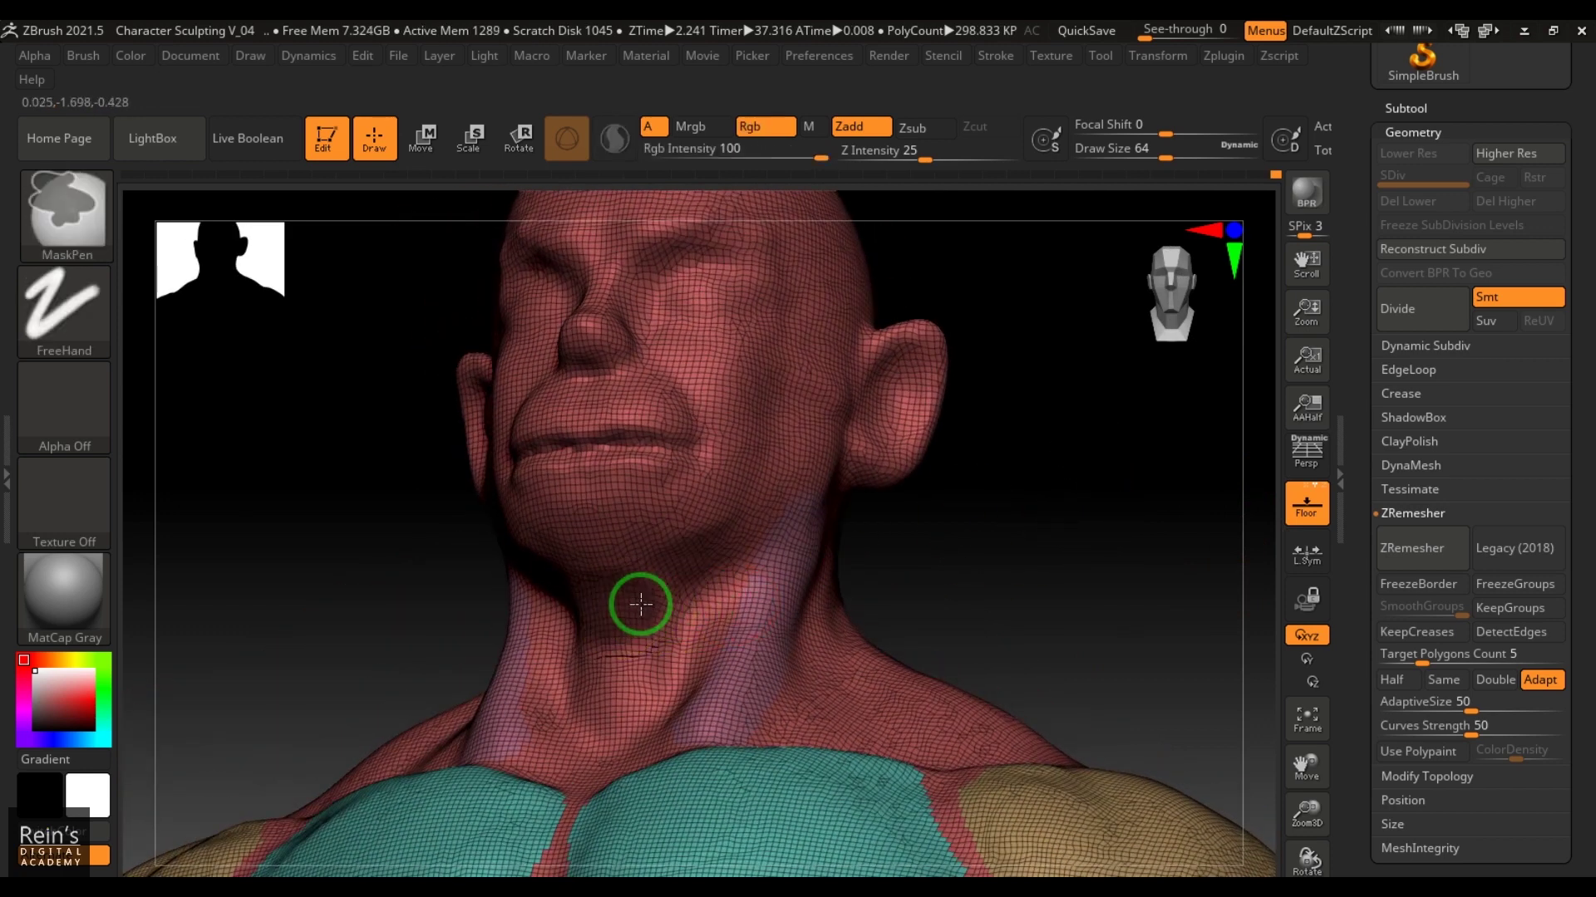
left_click_drag(648, 669, 626, 701, "ctrl")
Mask the area around the mouth, from under the nose to the chin, and make it a new polygroup.
mouse_move(955, 598)
left_mouse_down()
mouse_move(1097, 620)
mouse_move(989, 563)
mouse_move(1039, 563)
mouse_move(1022, 540)
left_mouse_up()
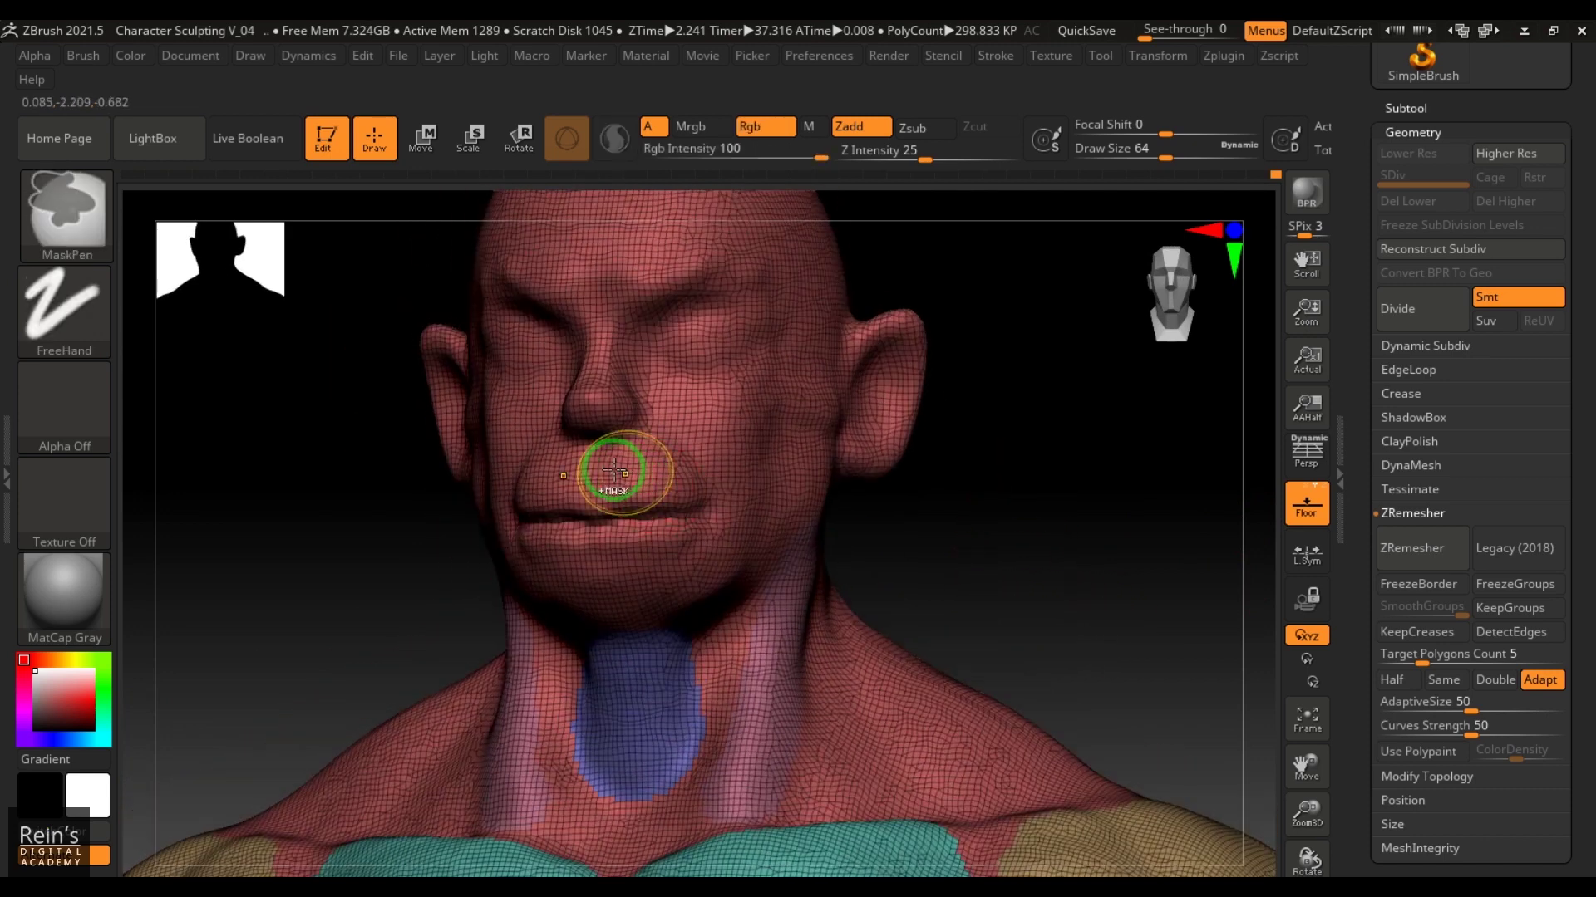
mouse_move(657, 455)
left_mouse_down("ctrl")
mouse_move(676, 527)
mouse_move(602, 527)
mouse_move(659, 516)
mouse_move(645, 559)
left_mouse_up("ctrl")
left_click_drag(1094, 604, 1101, 553)
left_click_drag(683, 550, 607, 563, "ctrl")
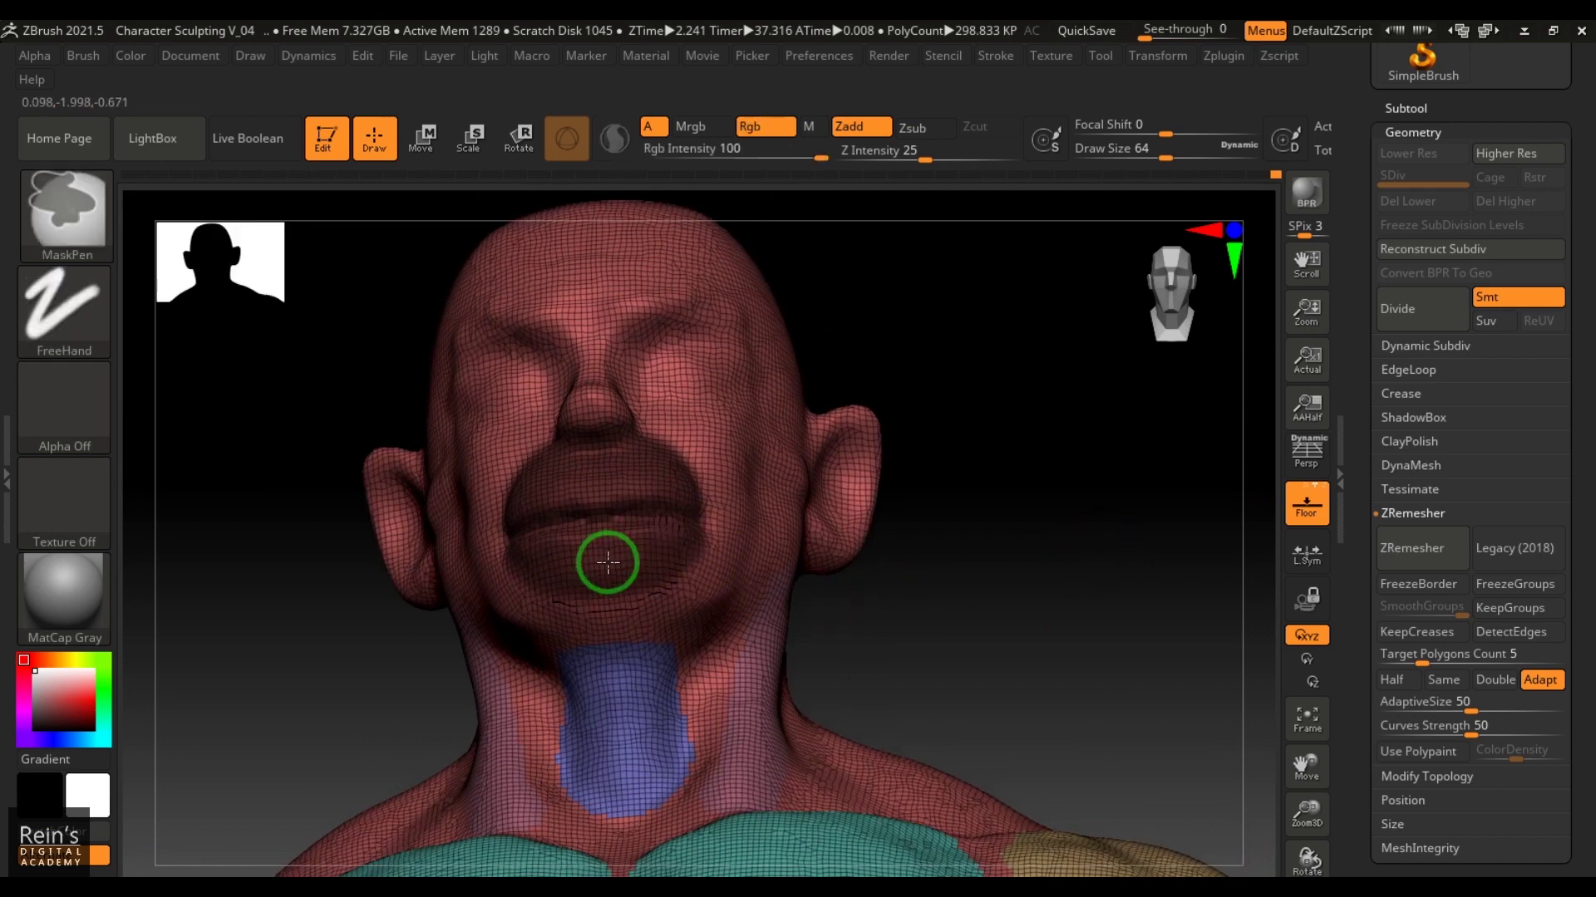
key("ctrl+w")
Mask the eye areas and make them a new polygroup.
left_click_drag(1061, 609, 1038, 624)
mouse_move(662, 434)
left_mouse_down("ctrl")
mouse_move(687, 417)
mouse_move(730, 429)
mouse_move(682, 419)
left_mouse_up("ctrl")
key("ctrl+w")
With a draw size of about 39, mask a ring around the eyes and across the nose bridge and make it a new polygroup.
left_click_drag(1158, 588, 1102, 647)
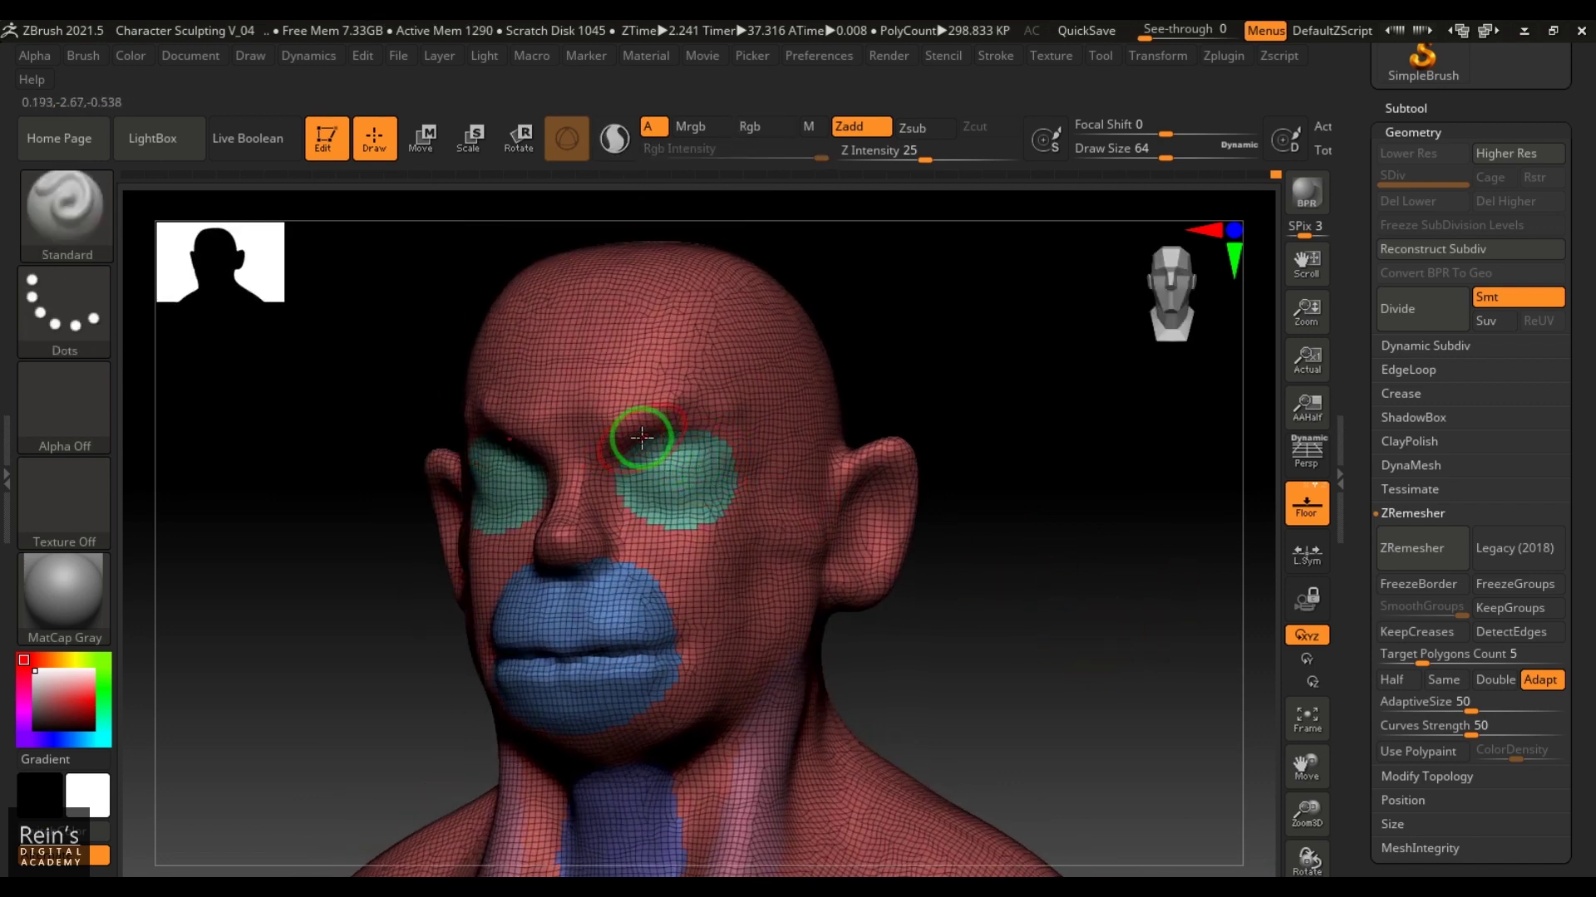
key("bracketleft")
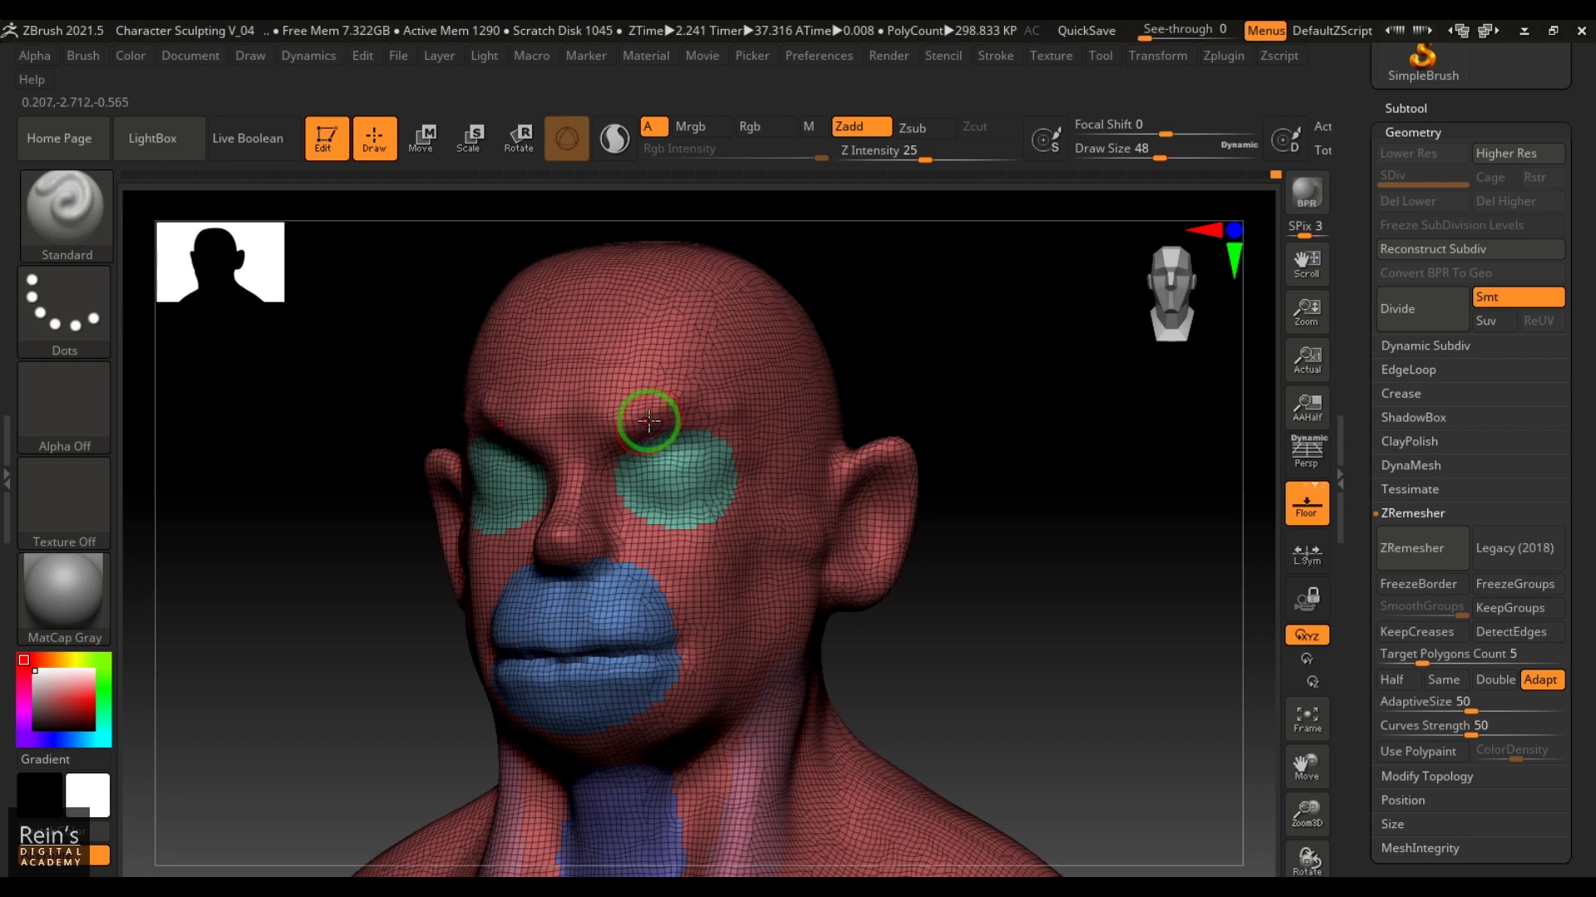
key("s")
left_click_drag(606, 433, 716, 414, "ctrl")
mouse_move(758, 483)
left_mouse_down("ctrl")
mouse_move(723, 534)
mouse_move(684, 547)
mouse_move(634, 534)
mouse_move(588, 491)
mouse_move(584, 434)
left_mouse_up("ctrl")
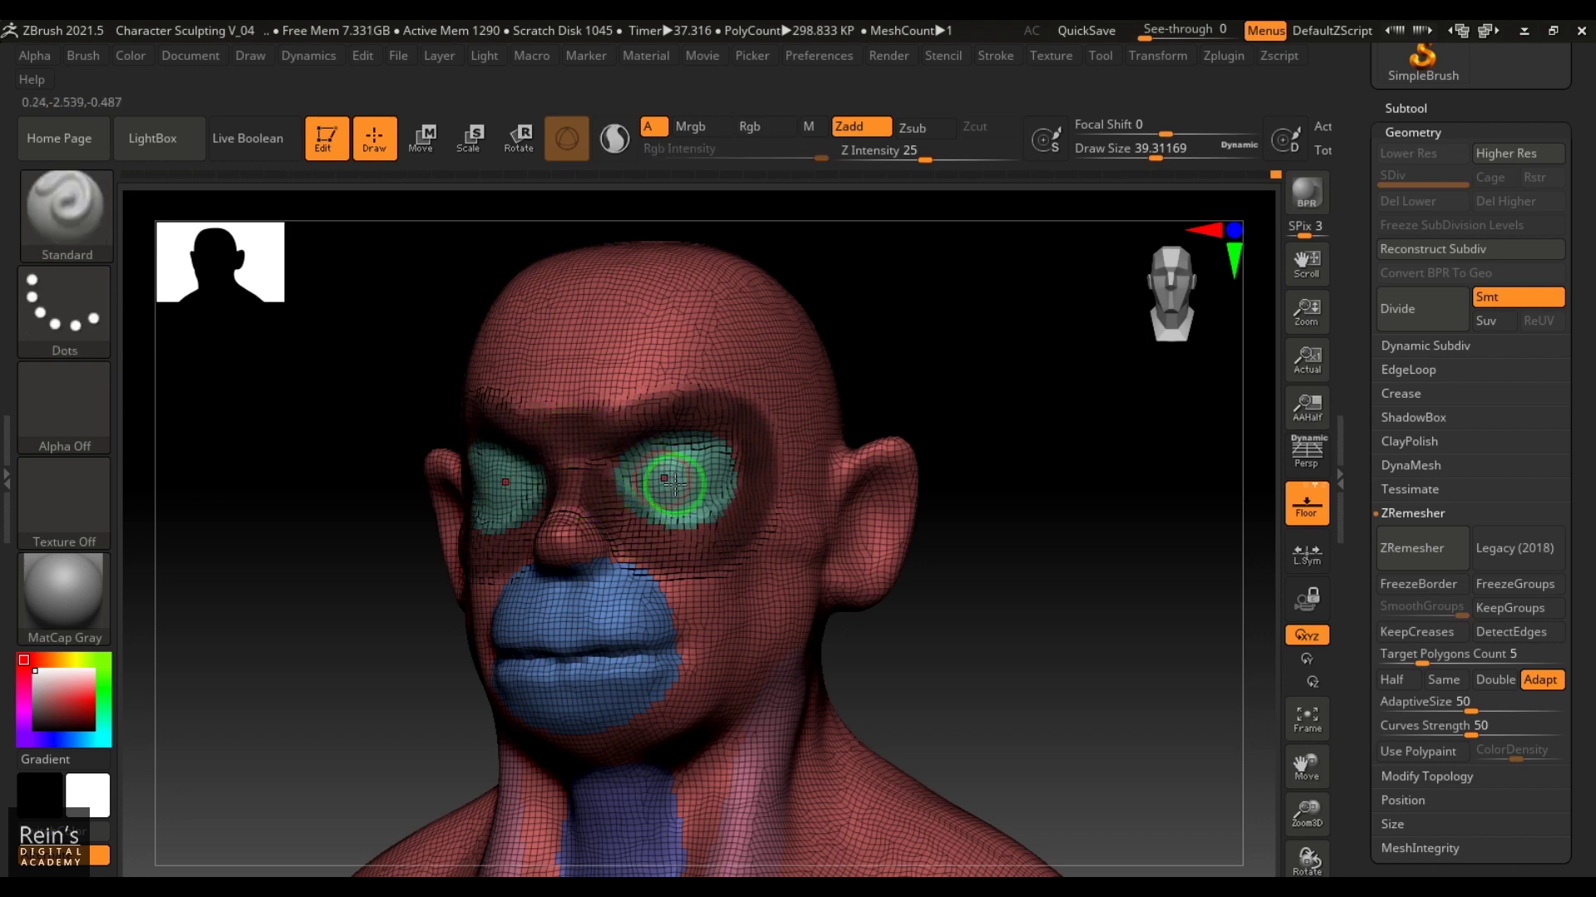
key("ctrl+w")
Mask a band from in front of the ear down to the jaw and make it a new polygroup.
mouse_move(1172, 597)
left_mouse_down()
mouse_move(1061, 613)
mouse_move(1175, 597)
mouse_move(1108, 562)
mouse_move(1111, 581)
left_mouse_up()
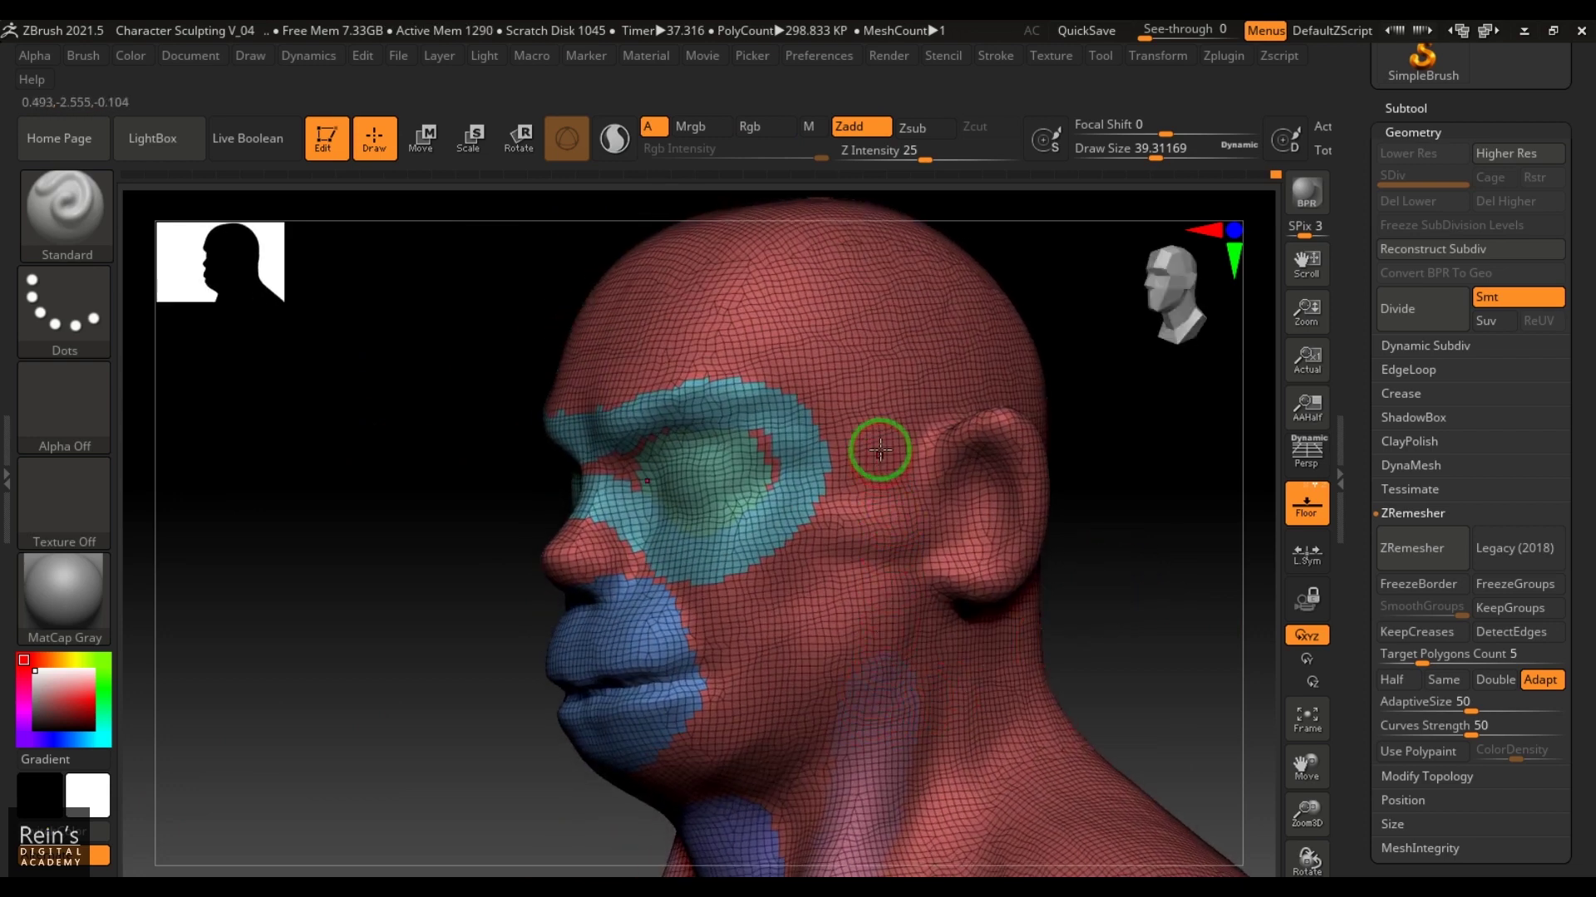
mouse_move(880, 449)
left_mouse_down()
mouse_move(887, 516)
mouse_move(844, 634)
mouse_move(787, 687)
left_mouse_up()
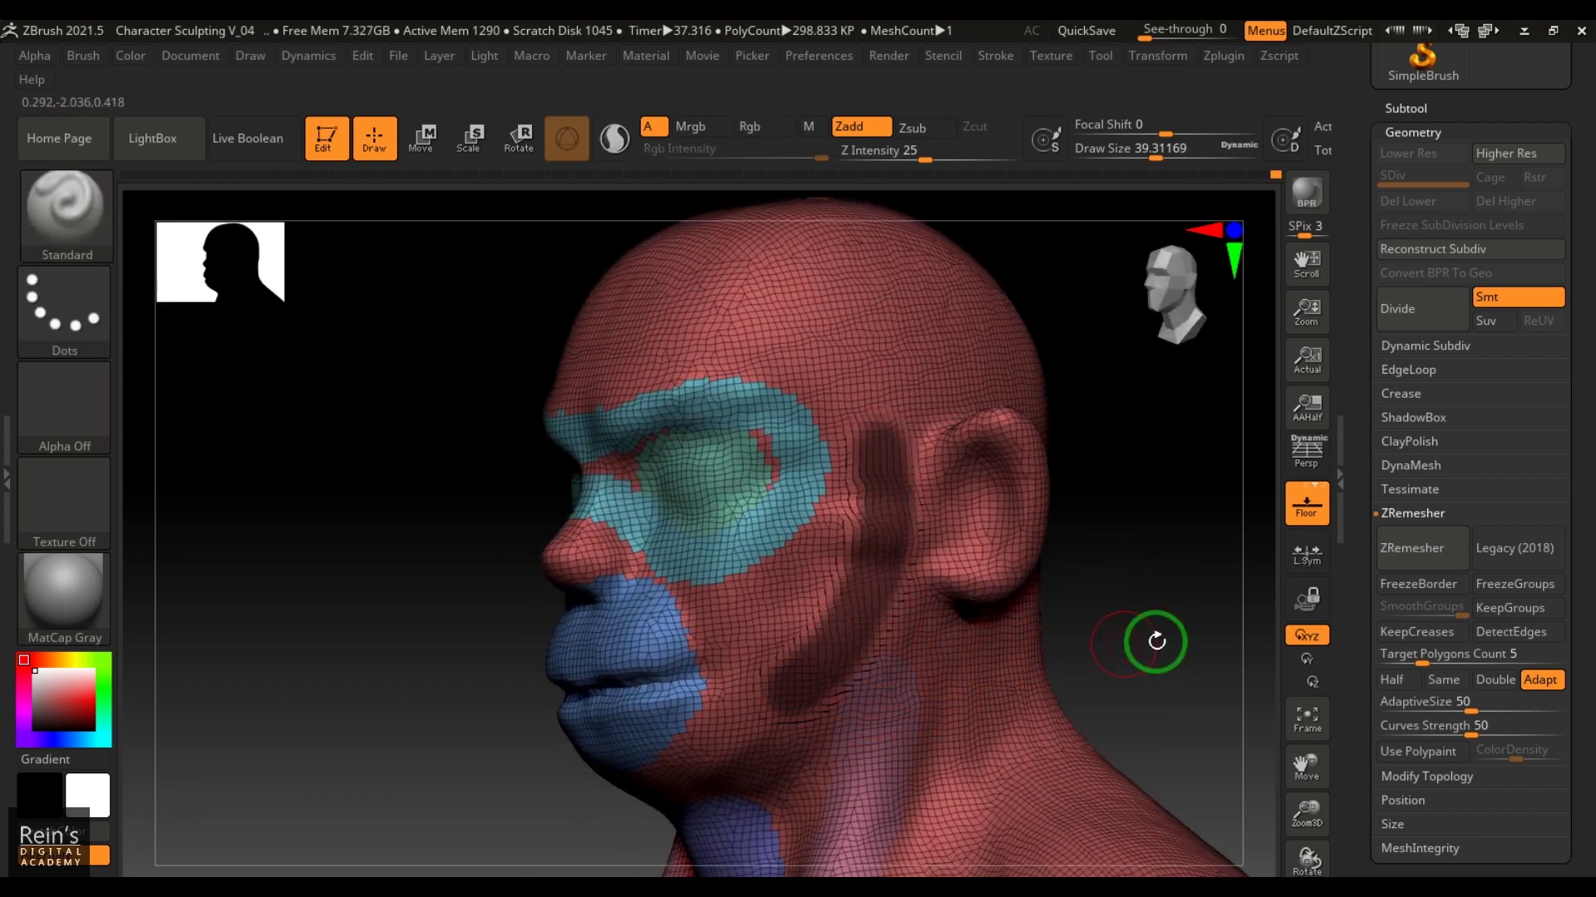
mouse_move(1156, 642)
left_mouse_down()
mouse_move(1111, 477)
mouse_move(812, 524)
left_mouse_up()
key("ctrl")
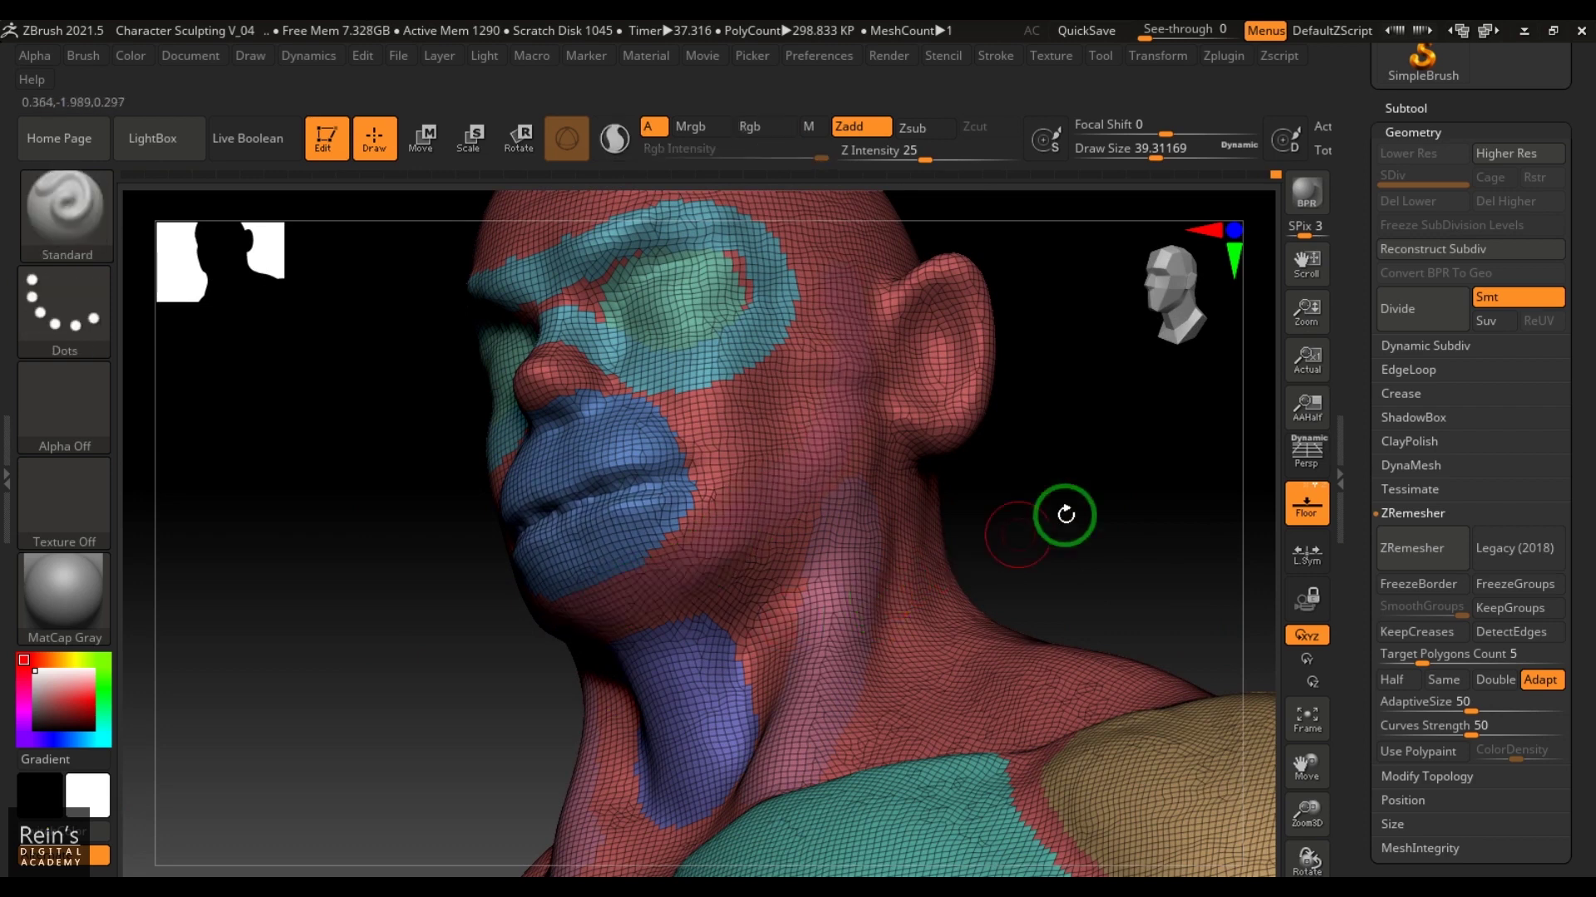
Mask the ear and make it a new polygroup.
mouse_move(1061, 516)
left_mouse_down()
mouse_move(1168, 538)
mouse_move(1016, 542)
mouse_move(961, 602)
left_mouse_up()
mouse_move(784, 392)
left_mouse_down("ctrl")
mouse_move(787, 364)
mouse_move(851, 360)
mouse_move(834, 467)
left_mouse_up("ctrl")
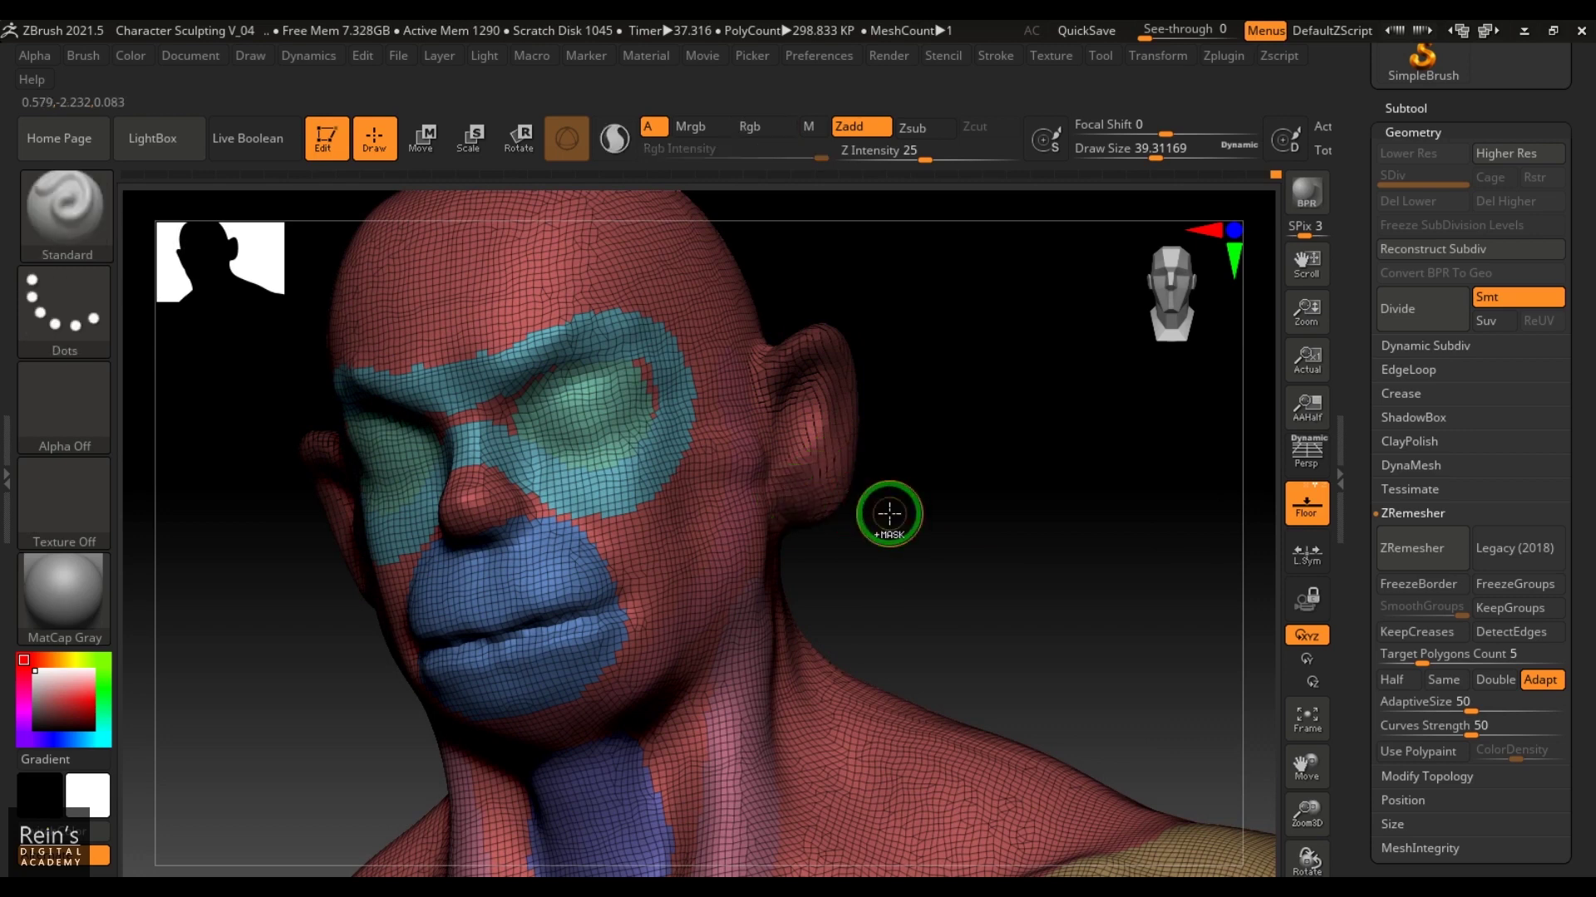
key("ctrl+w")
With a draw size of about 114, mask the biceps down to the elbow and make it a new polygroup.
left_click_drag(974, 543, 875, 374, "alt")
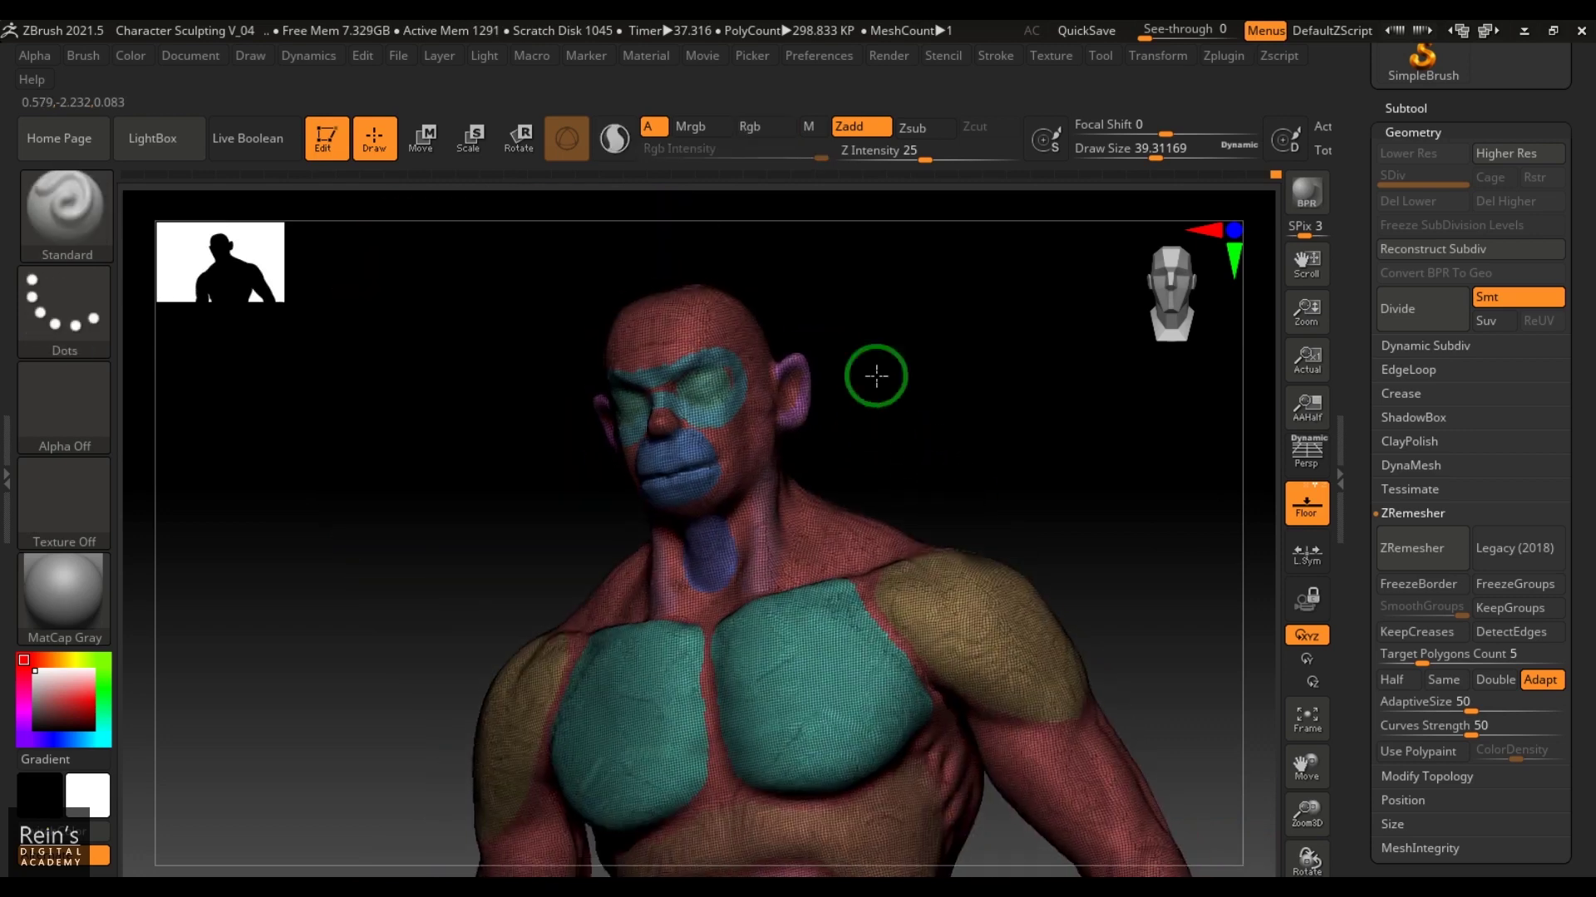
mouse_move(1057, 474)
left_mouse_down("alt")
mouse_move(869, 392)
mouse_move(1058, 491)
mouse_move(700, 486)
mouse_move(656, 432)
mouse_move(727, 555)
mouse_move(773, 545)
mouse_move(763, 531)
left_mouse_up("alt")
key("s")
left_click(710, 457)
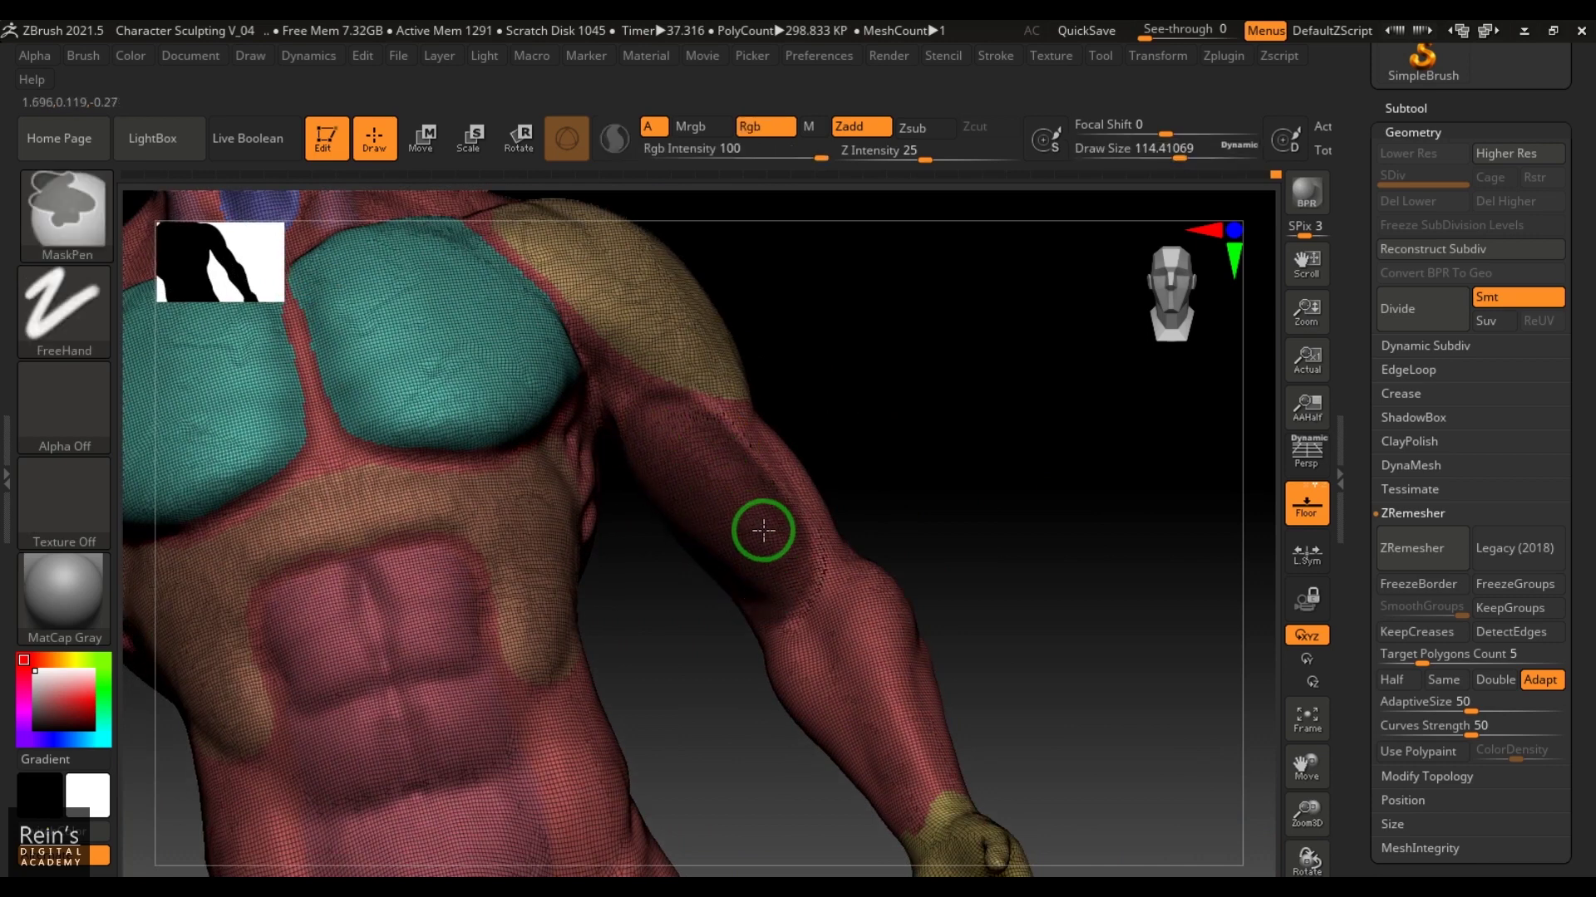
left_click_drag(923, 459, 633, 430)
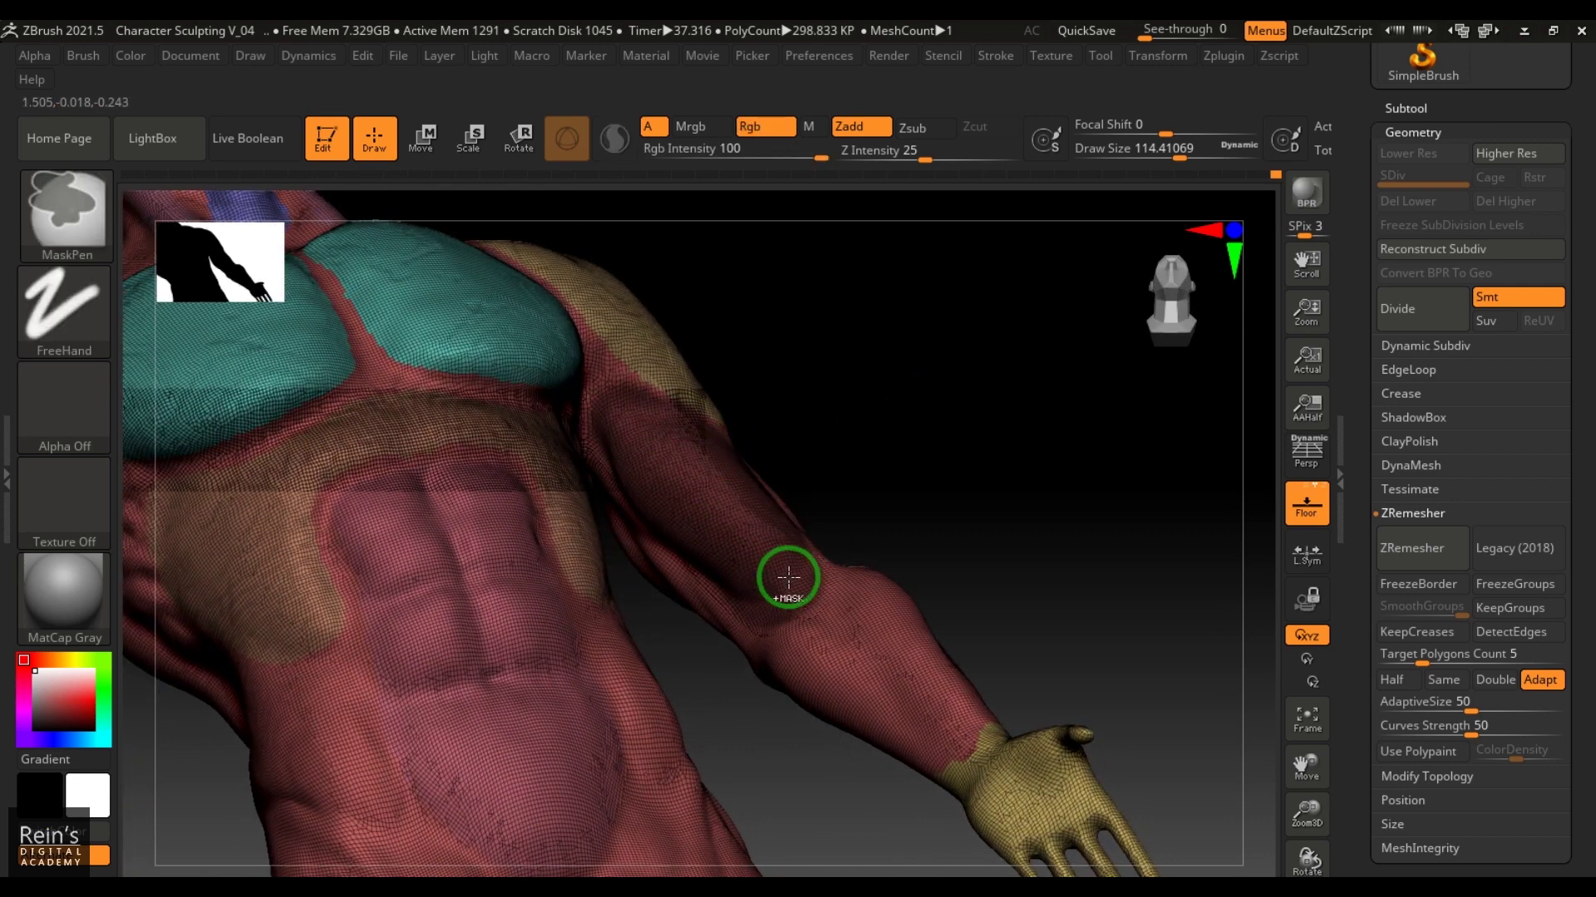
mouse_move(749, 635)
left_mouse_down("ctrl")
mouse_move(831, 627)
mouse_move(849, 593)
left_mouse_up("ctrl")
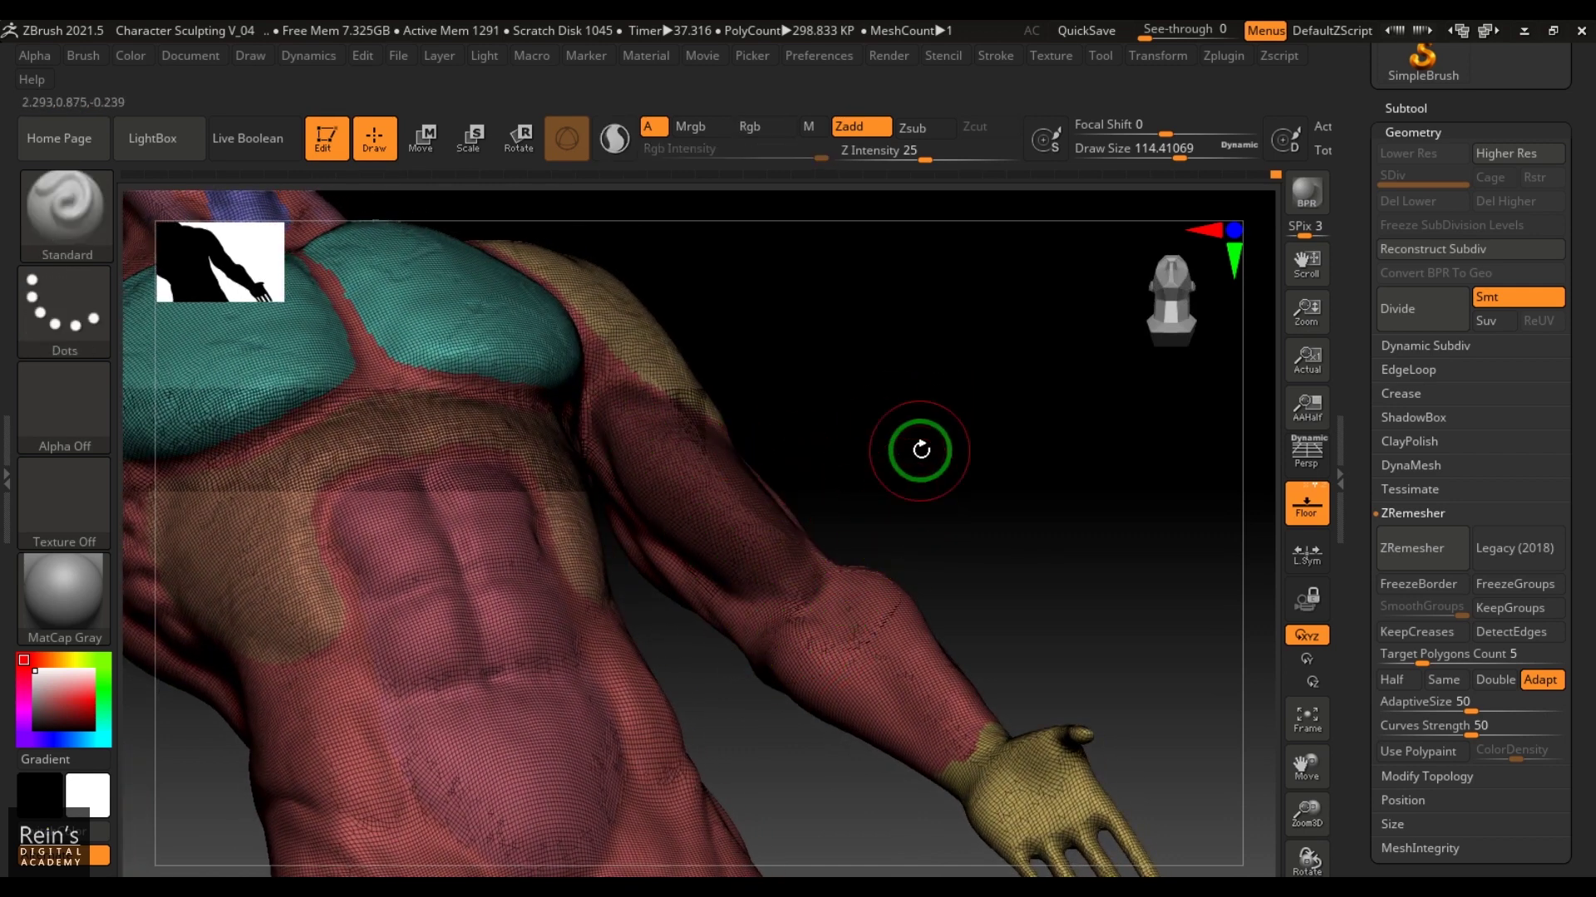
left_click_drag(921, 449, 1000, 548)
key("ctrl+w")
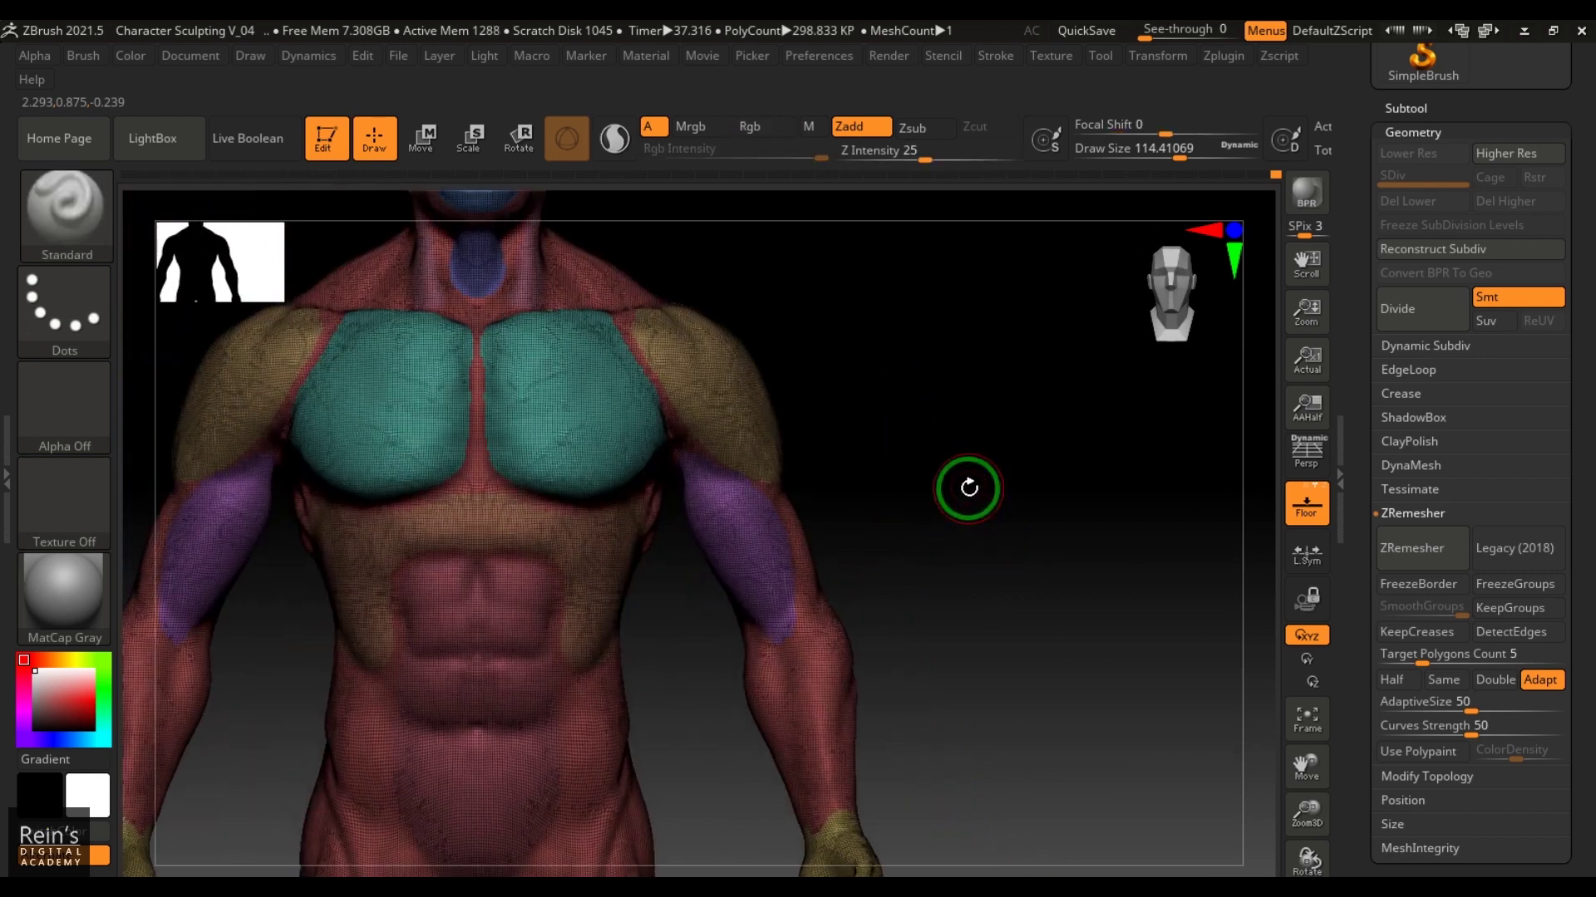
Face the body from the front and turn off the polyframe display.
left_click_drag(968, 487, 1039, 545)
key("shift+f")
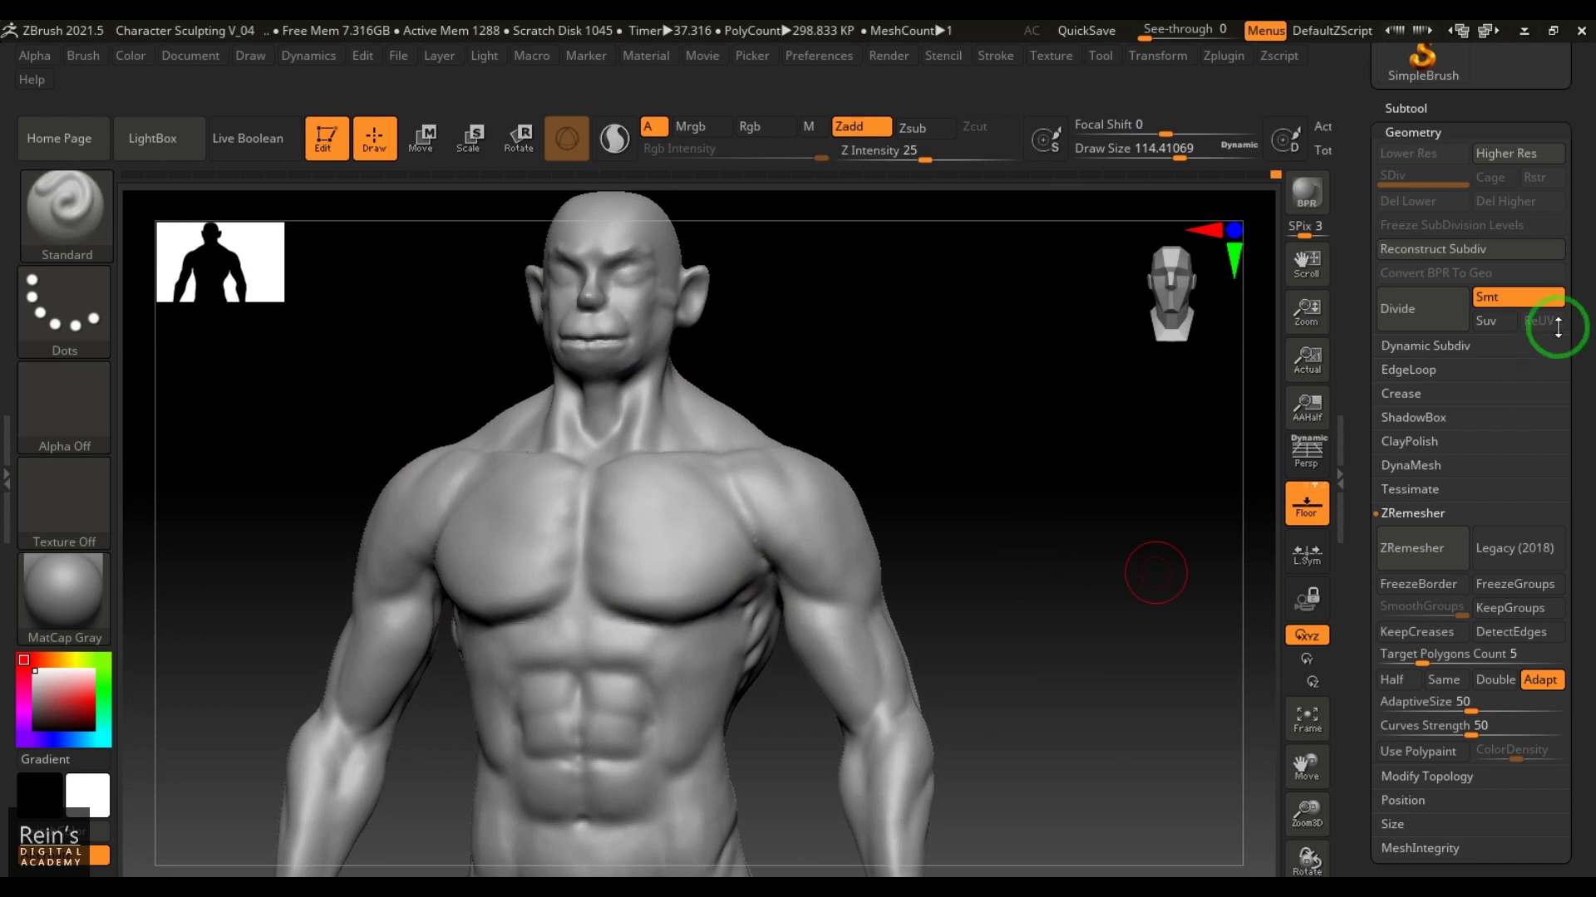
Duplicate the PolySphere subtool, then hide the copy and reselect the original.
left_click(1404, 133)
left_click_drag(1542, 288, 1558, 423)
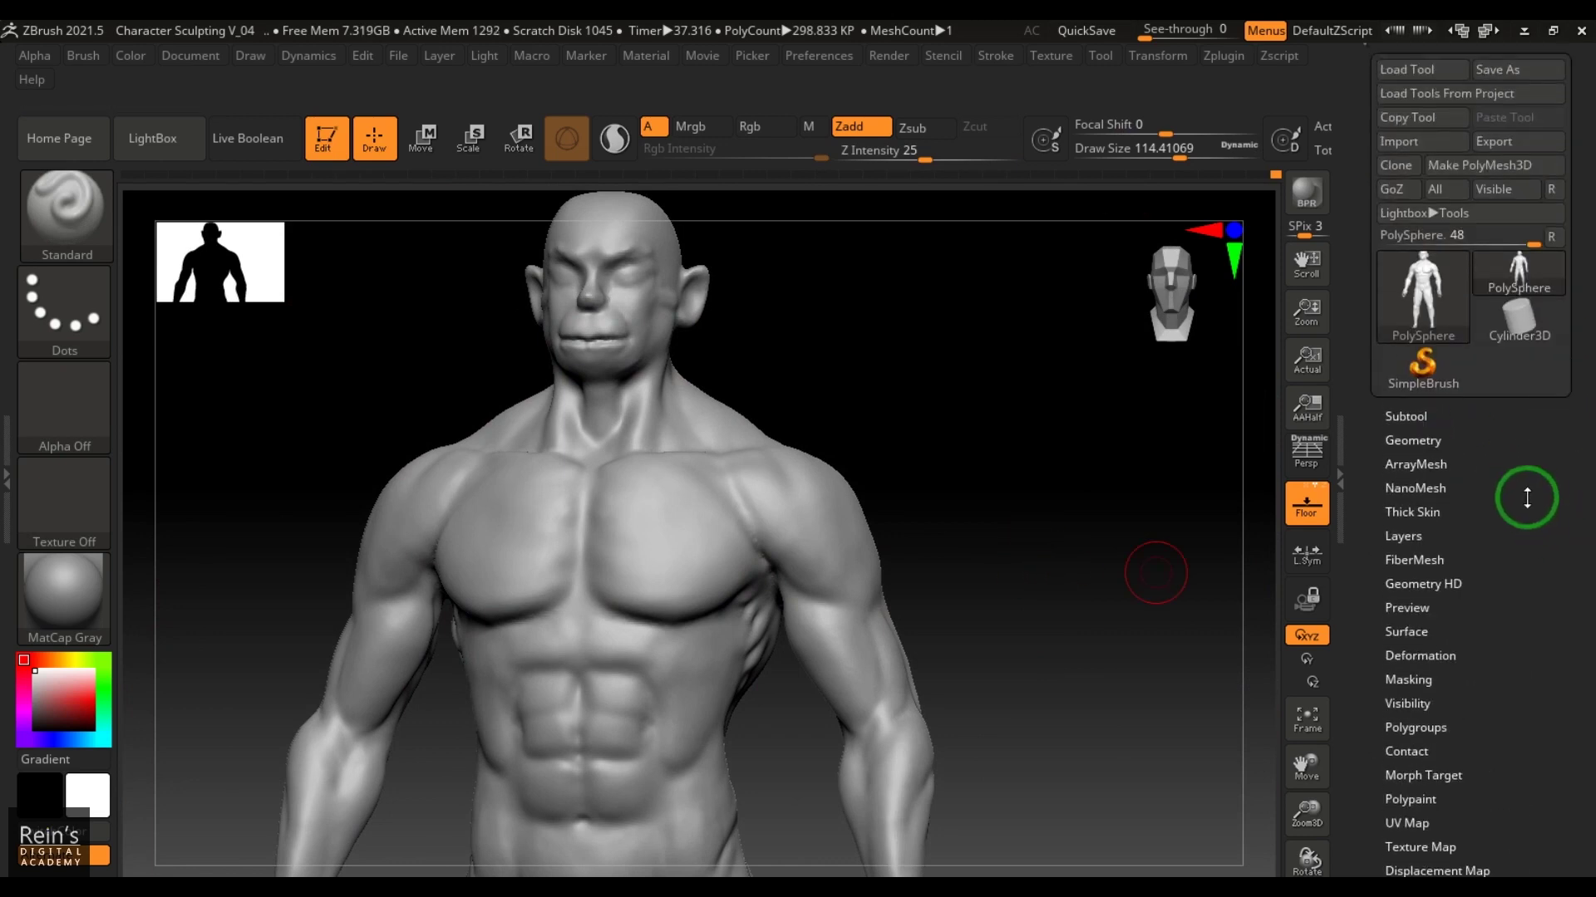
left_click(1396, 417)
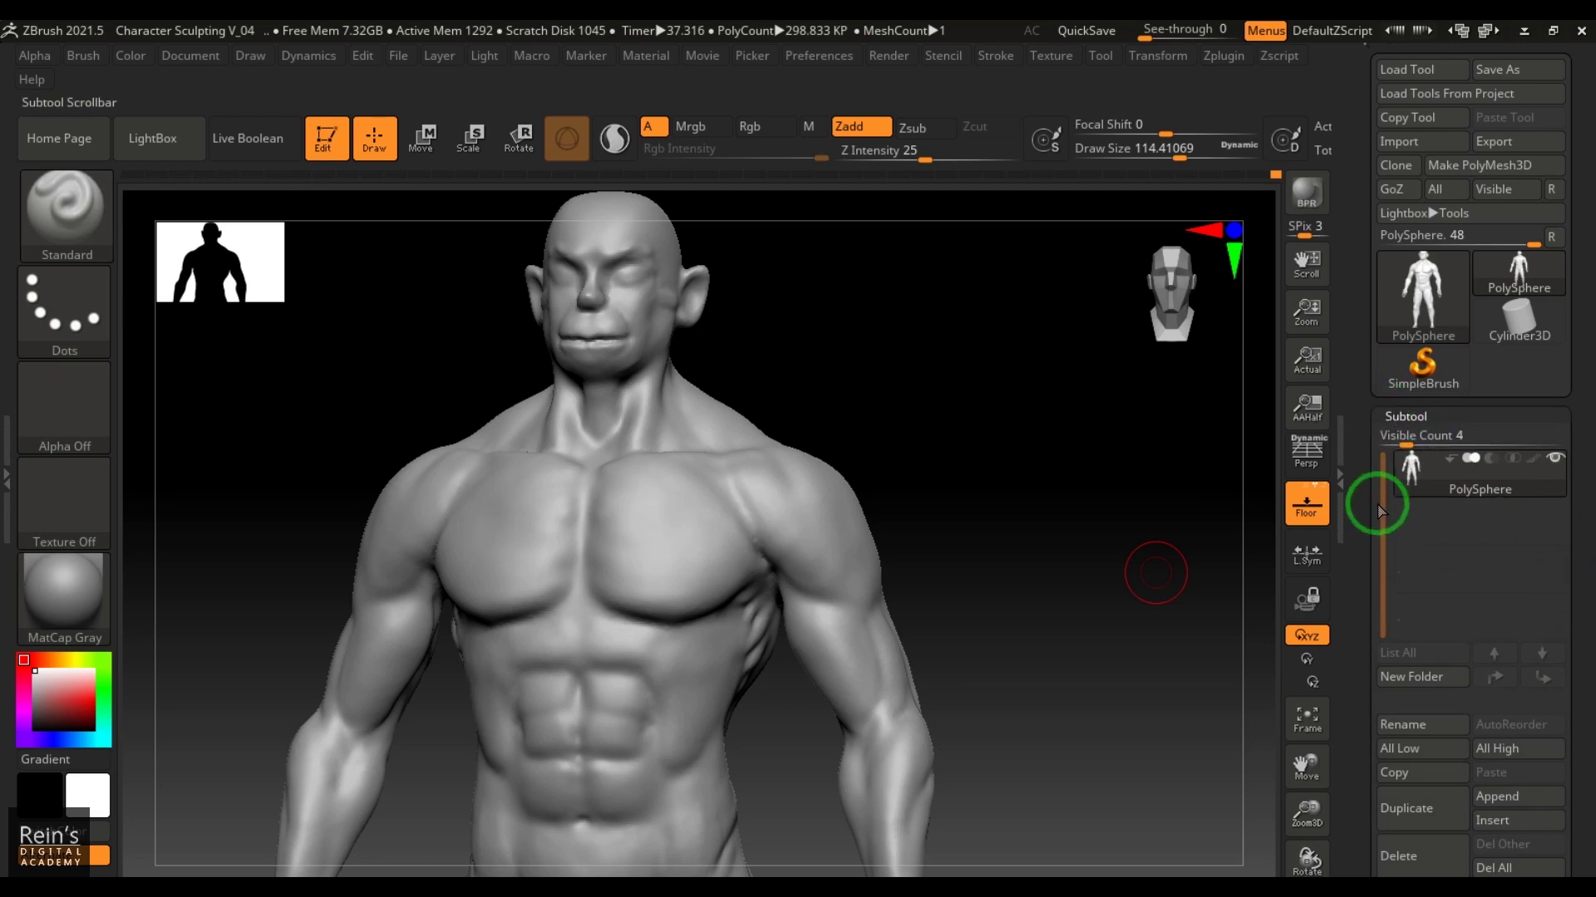
mouse_move(1403, 480)
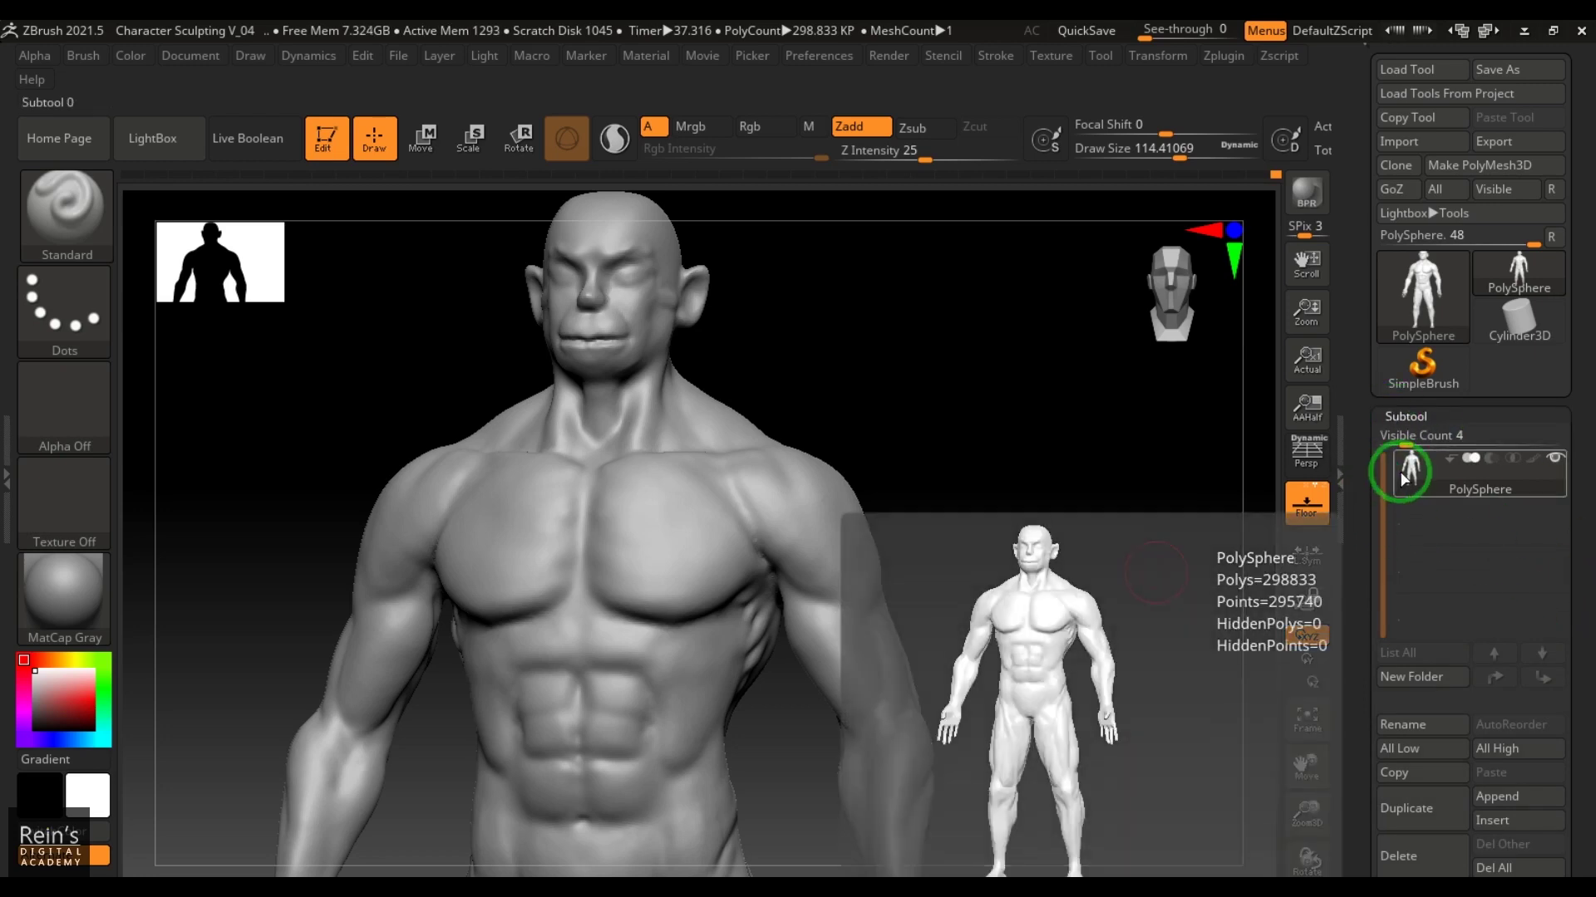
left_click(1421, 806)
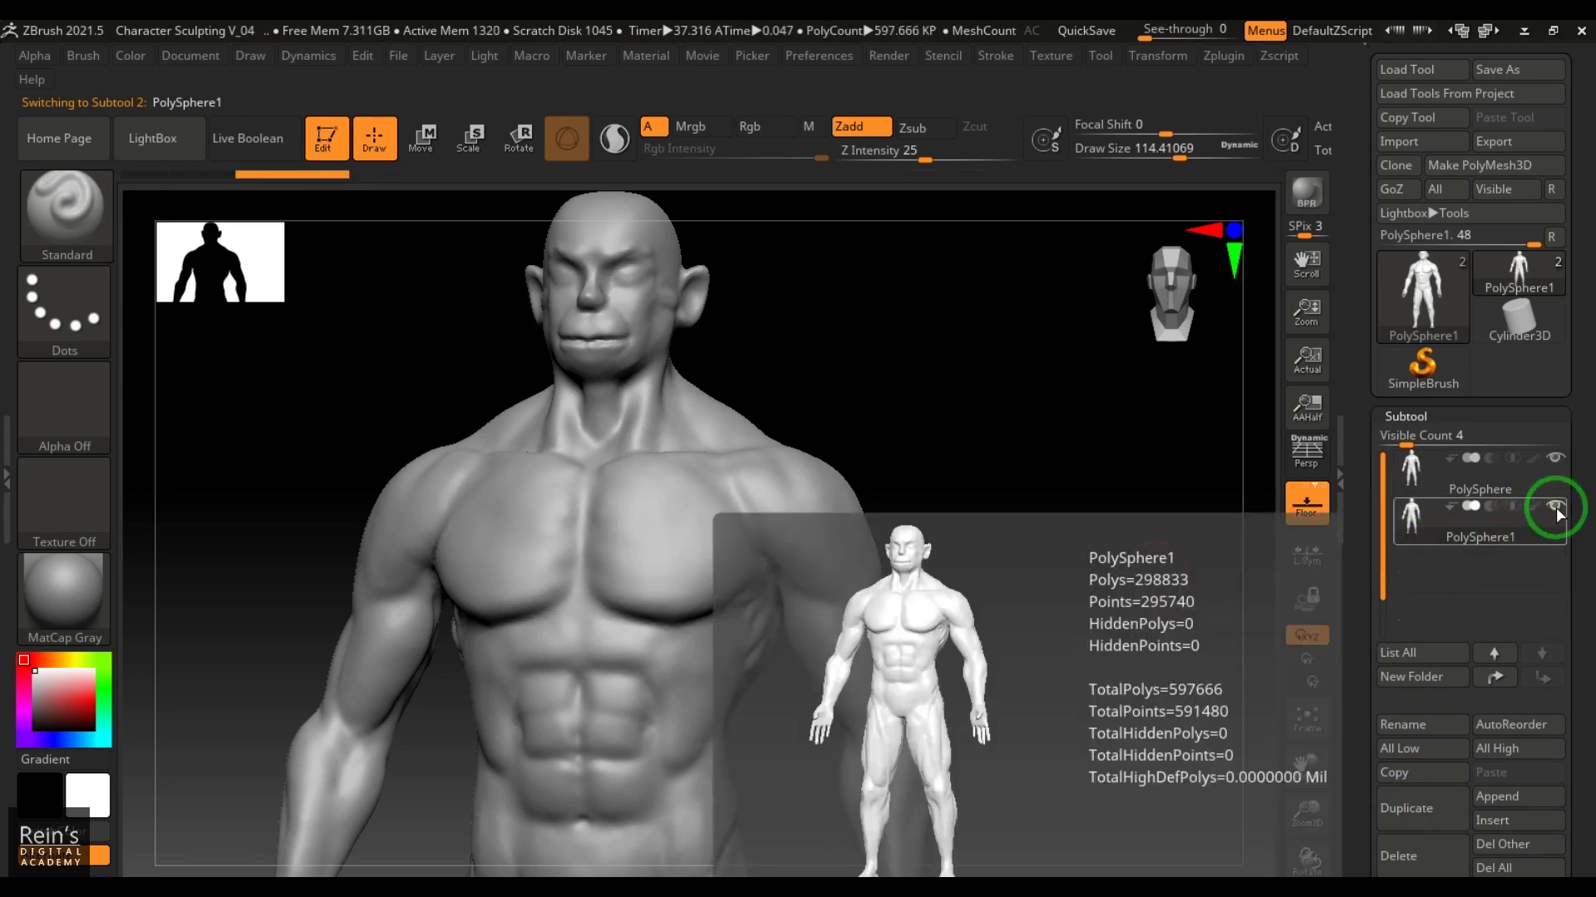
left_click(1556, 507)
left_click(1408, 486)
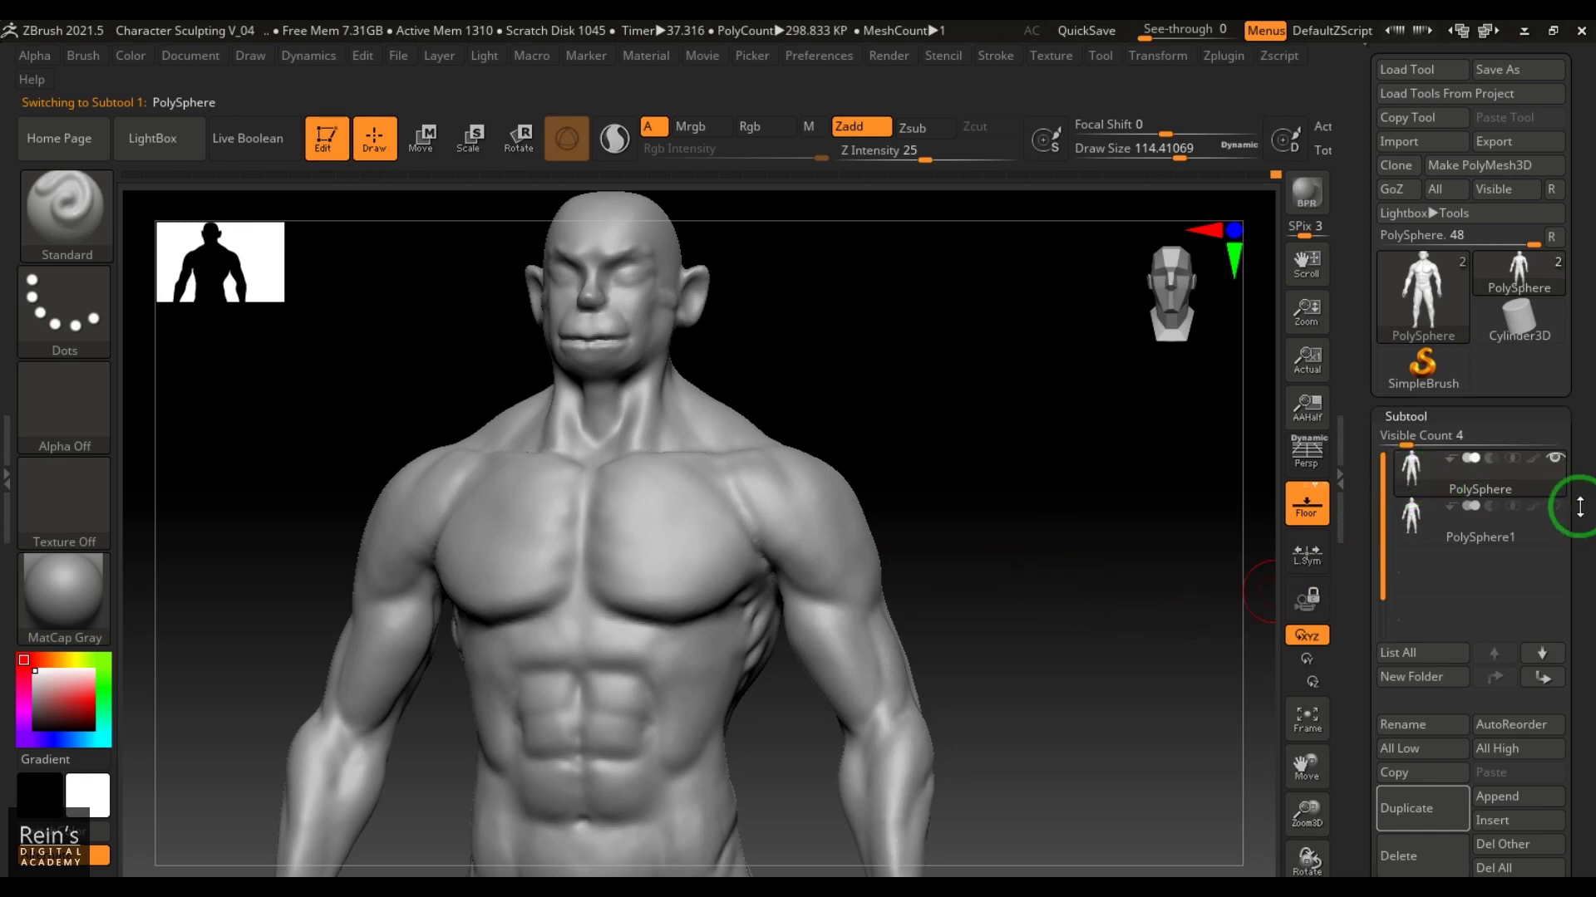
Bring up the ZRemesher settings for the original body subtool.
left_click(1435, 415)
scroll(1538, 552, "down", 4)
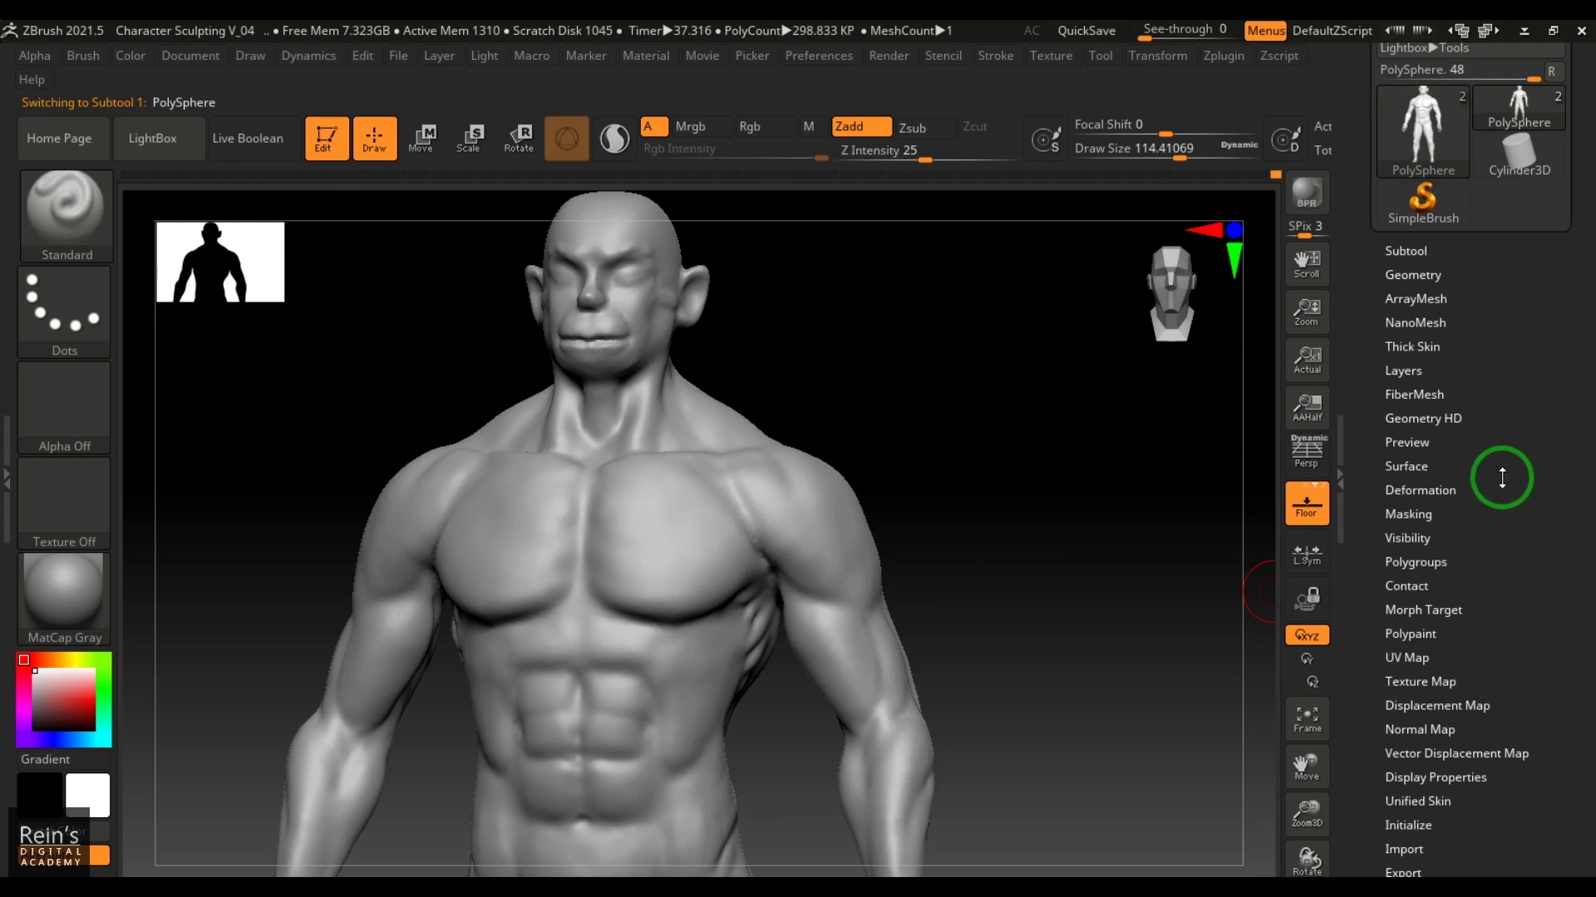
left_click(1429, 275)
scroll(1578, 695, "down", 5)
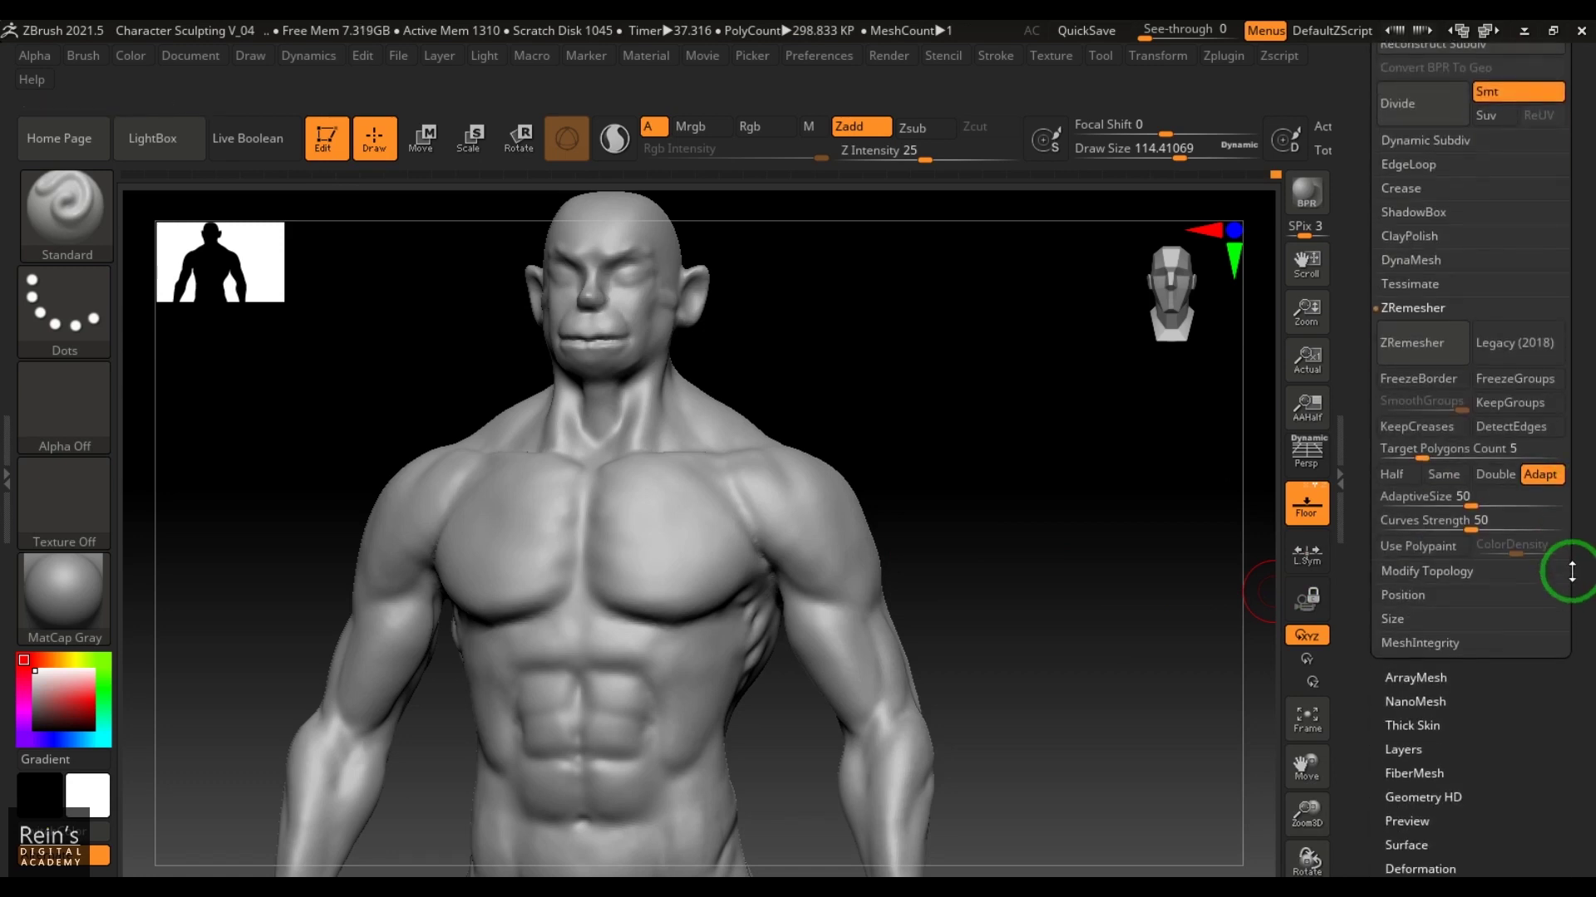
Set ZRemesher's target polygons count to 3.
left_click(1429, 454)
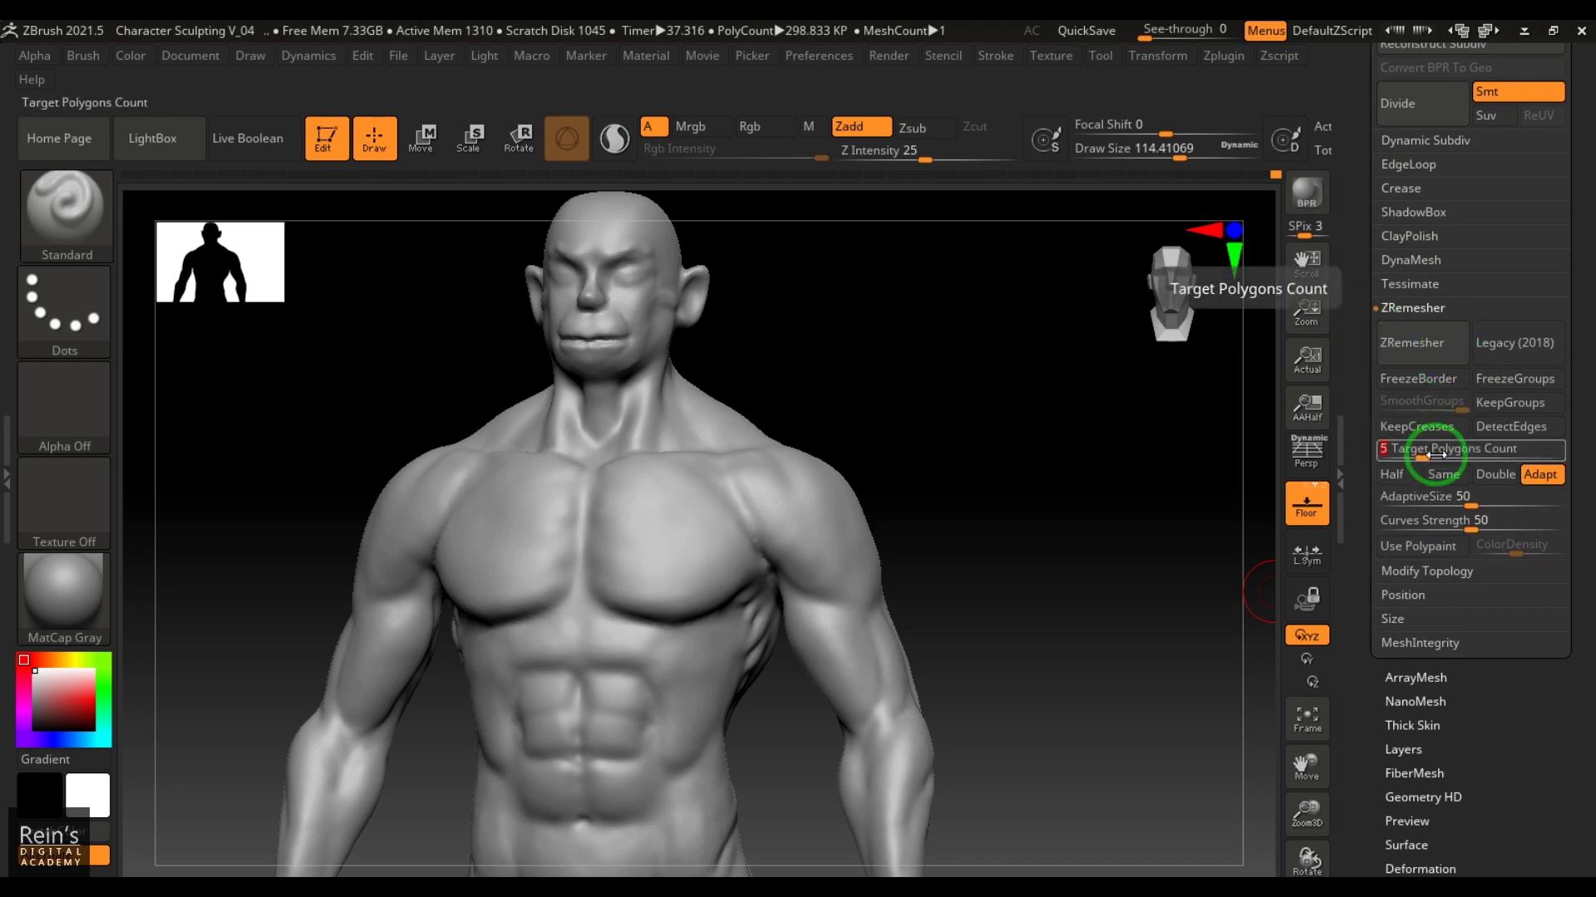
type("3")
key("Return")
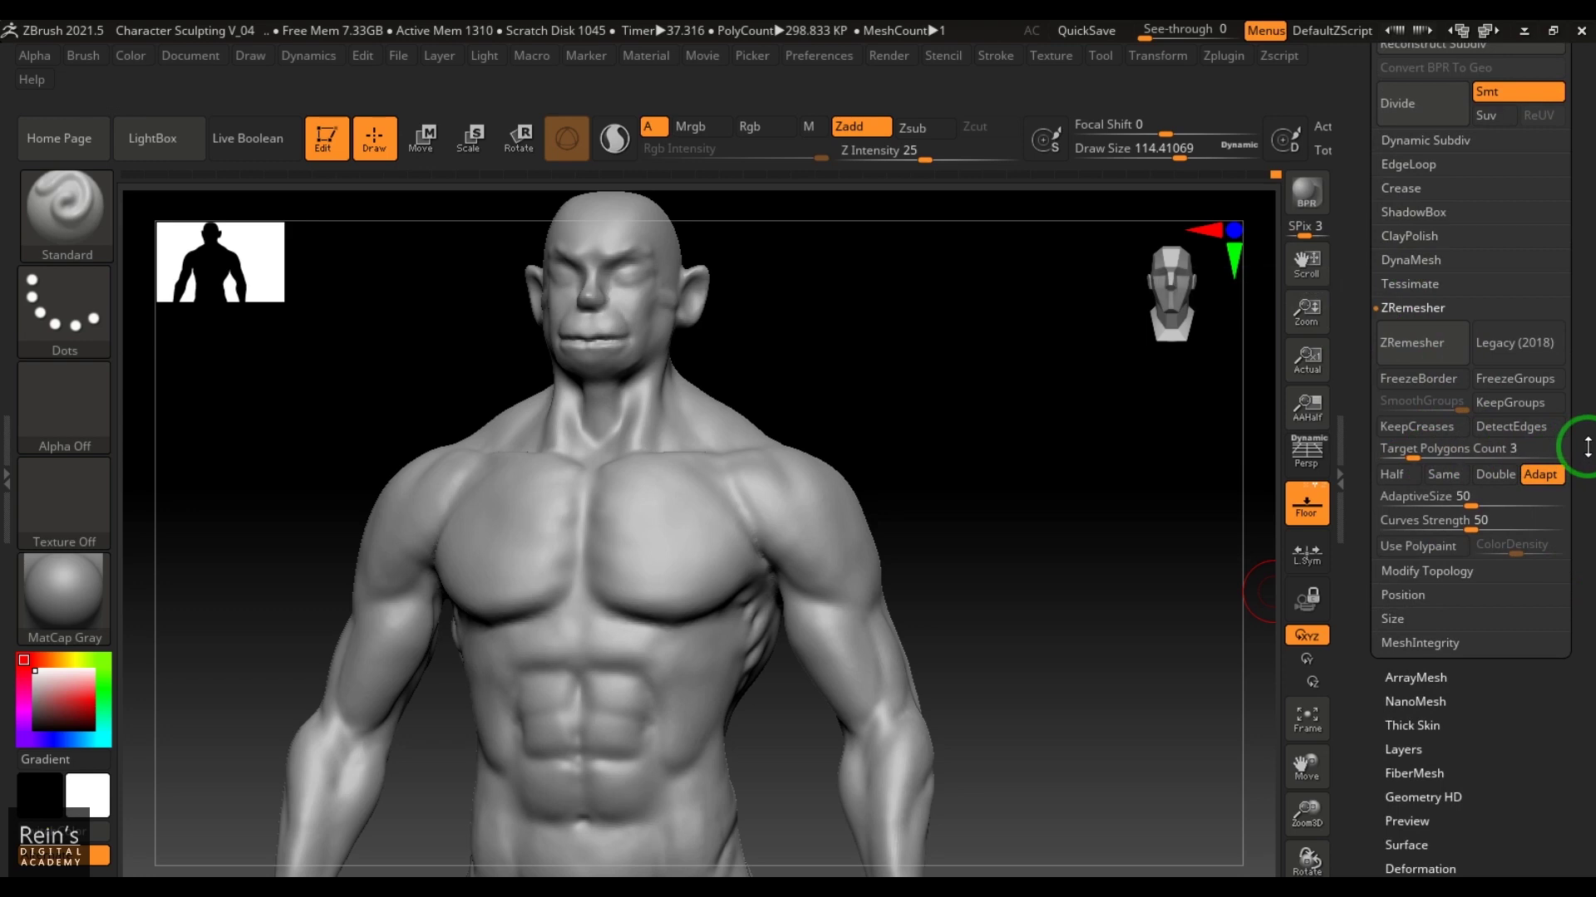
Set ZRemesher's target polygons count to 5 and enable KeepGroups.
left_click(1483, 449)
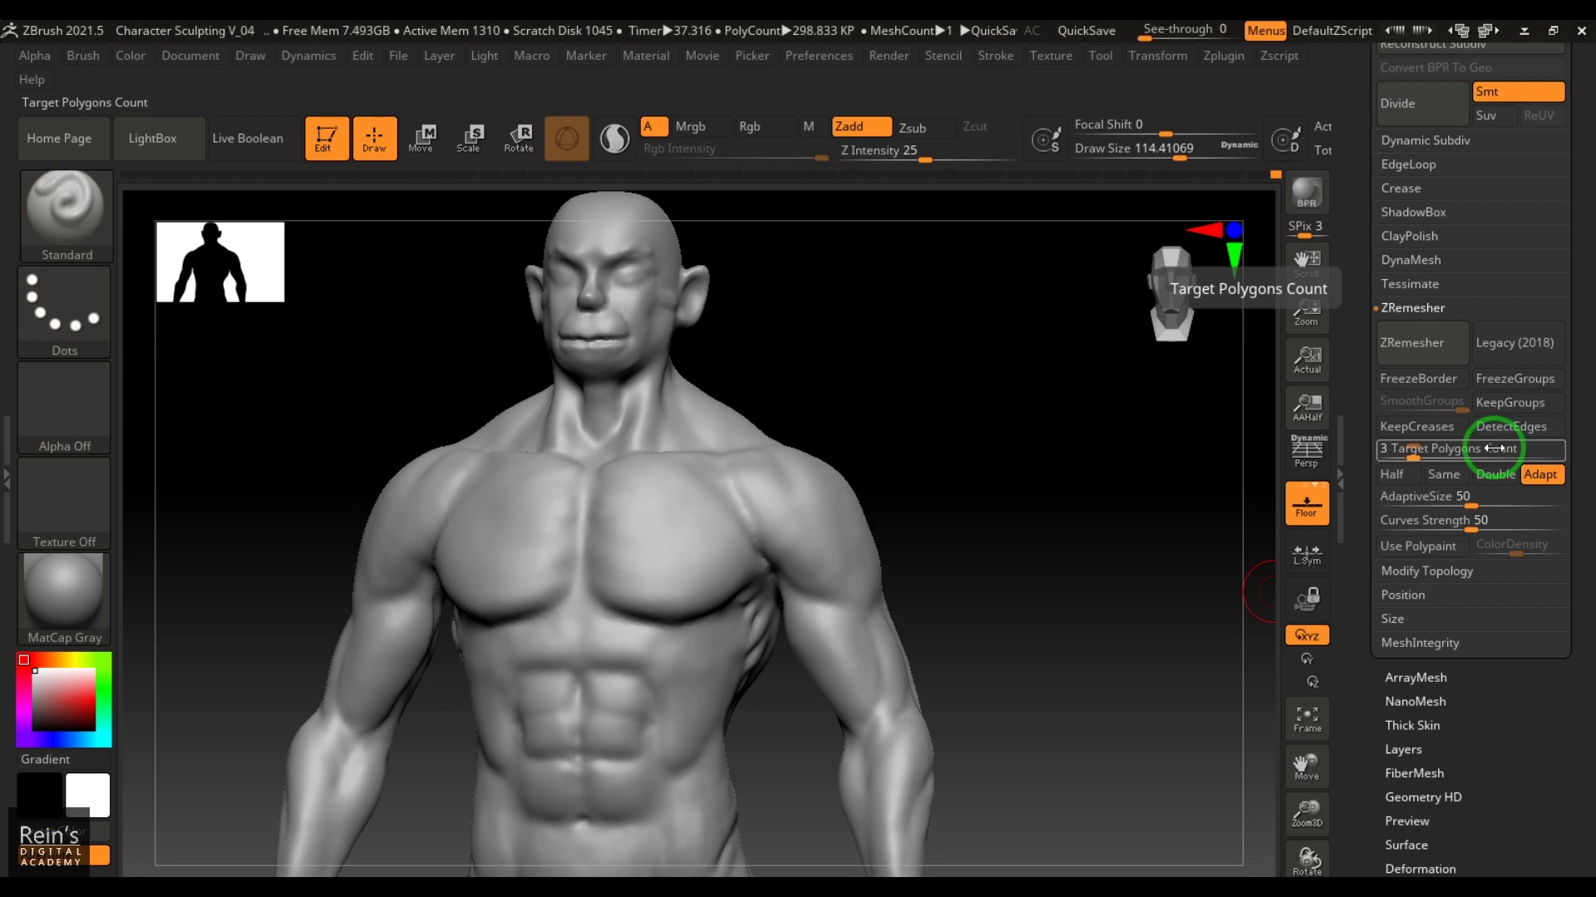
left_click(1443, 449)
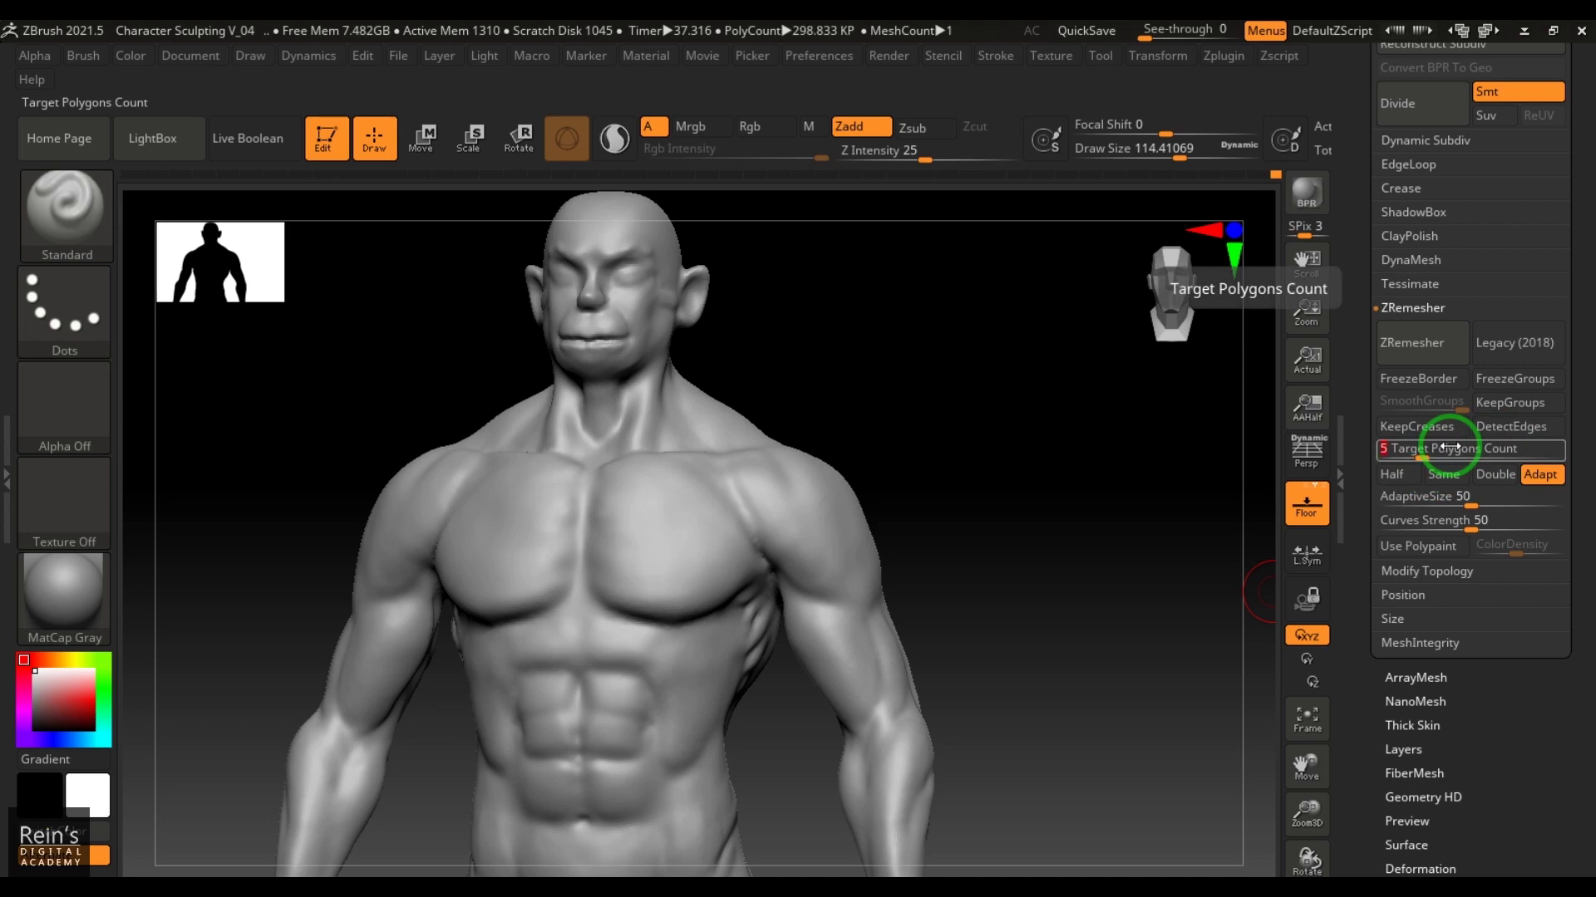
left_click(1517, 404)
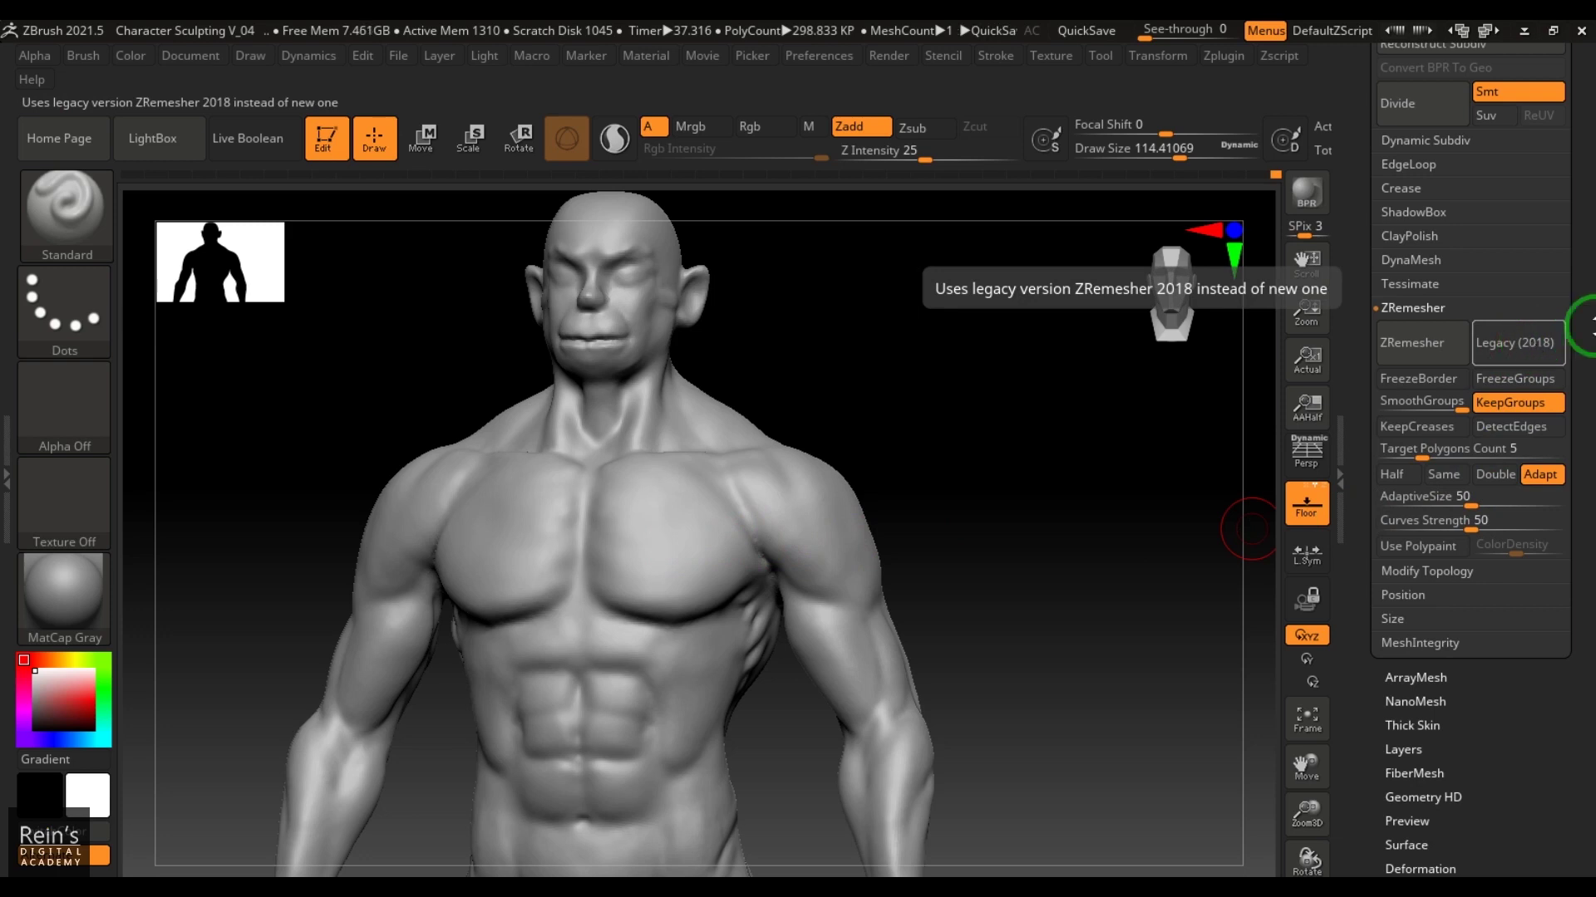
Run ZRemesher on the body with Legacy (2018) enabled, and turn on the polyframe display.
left_click(1530, 341)
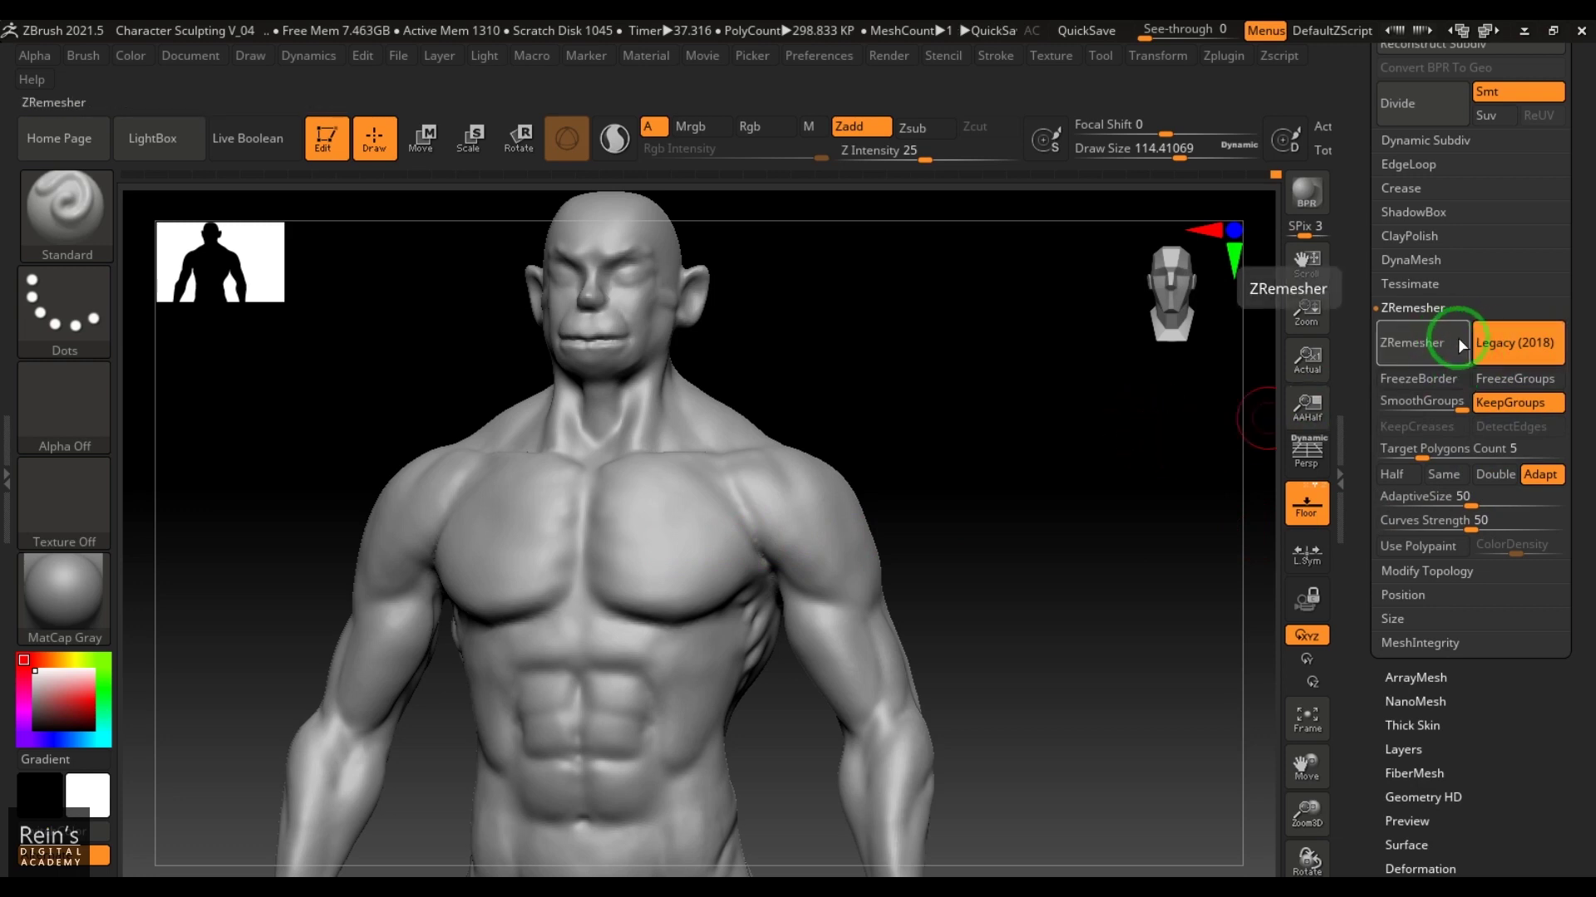
left_click(1546, 347)
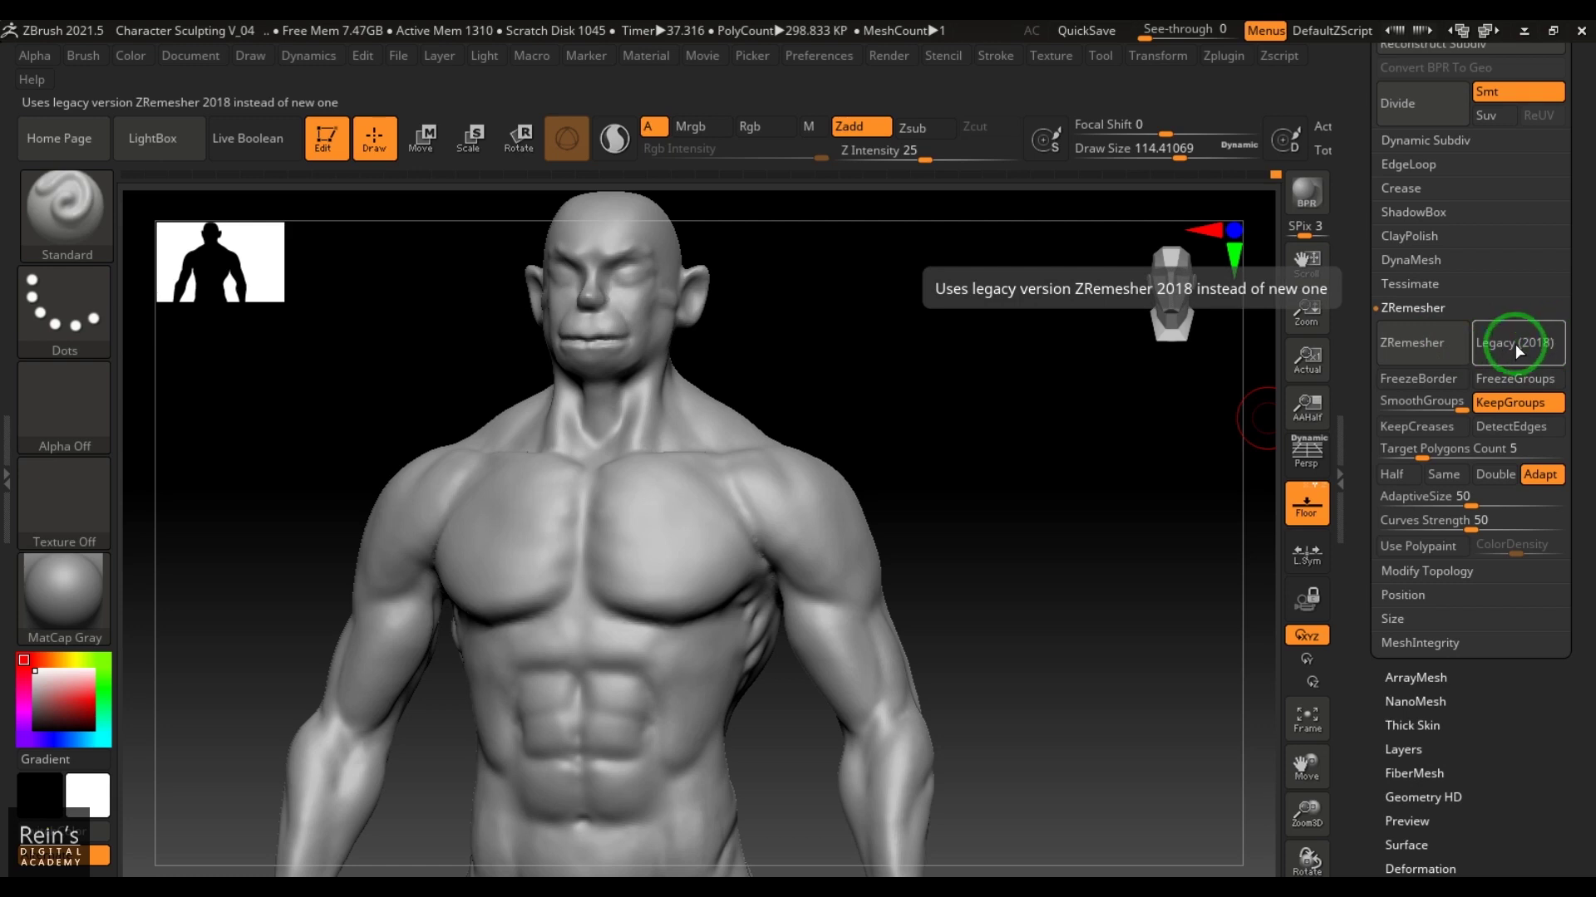
left_click(1514, 344)
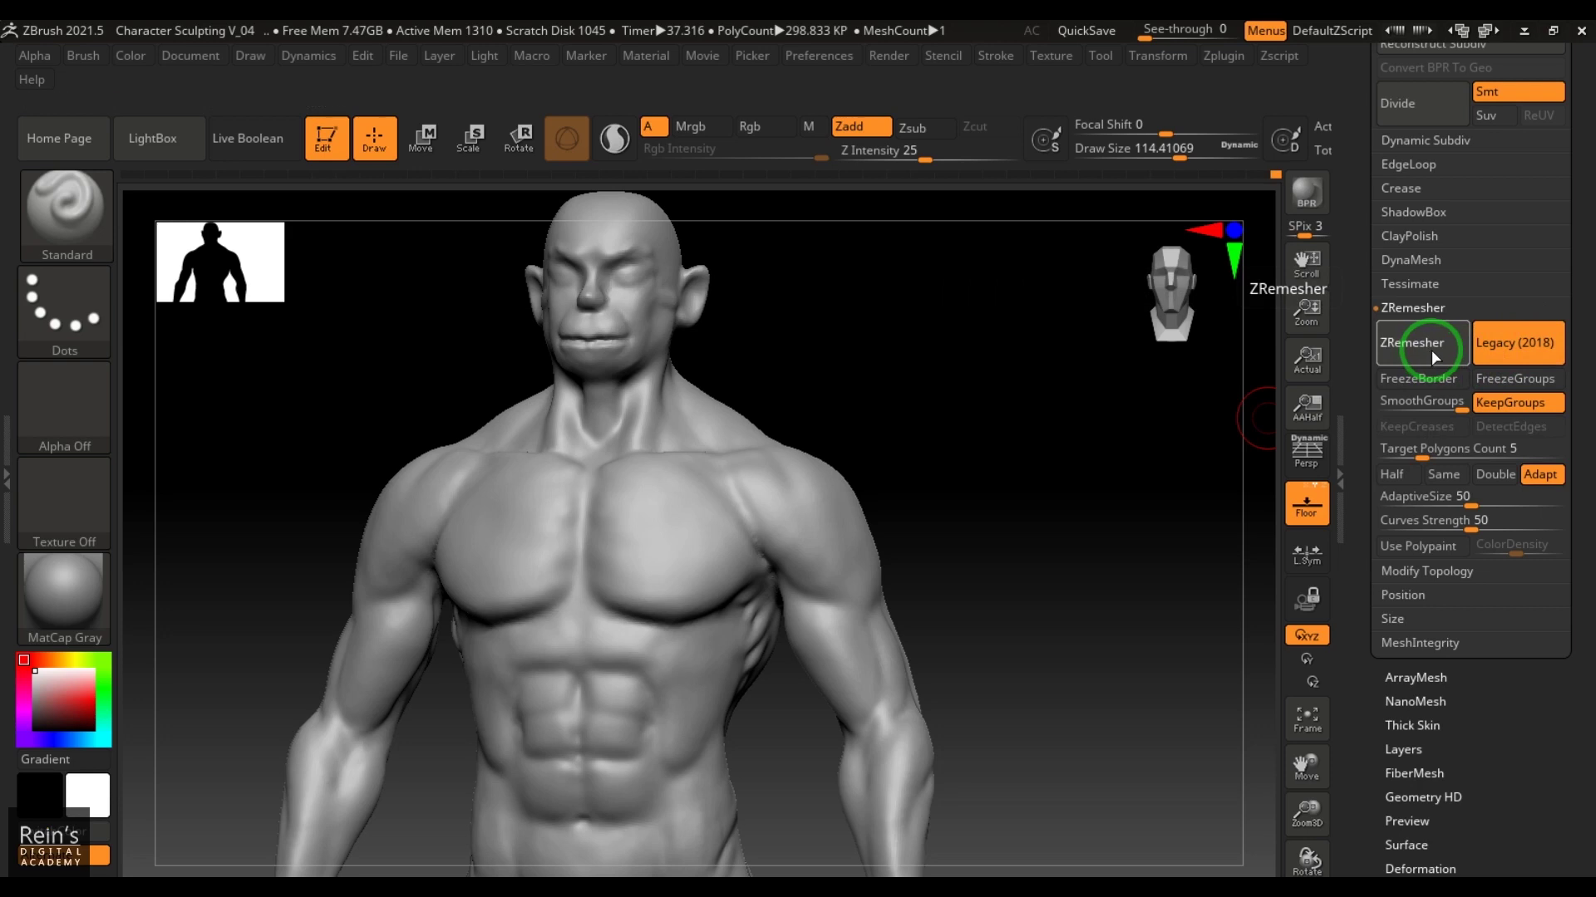
left_click(1431, 350)
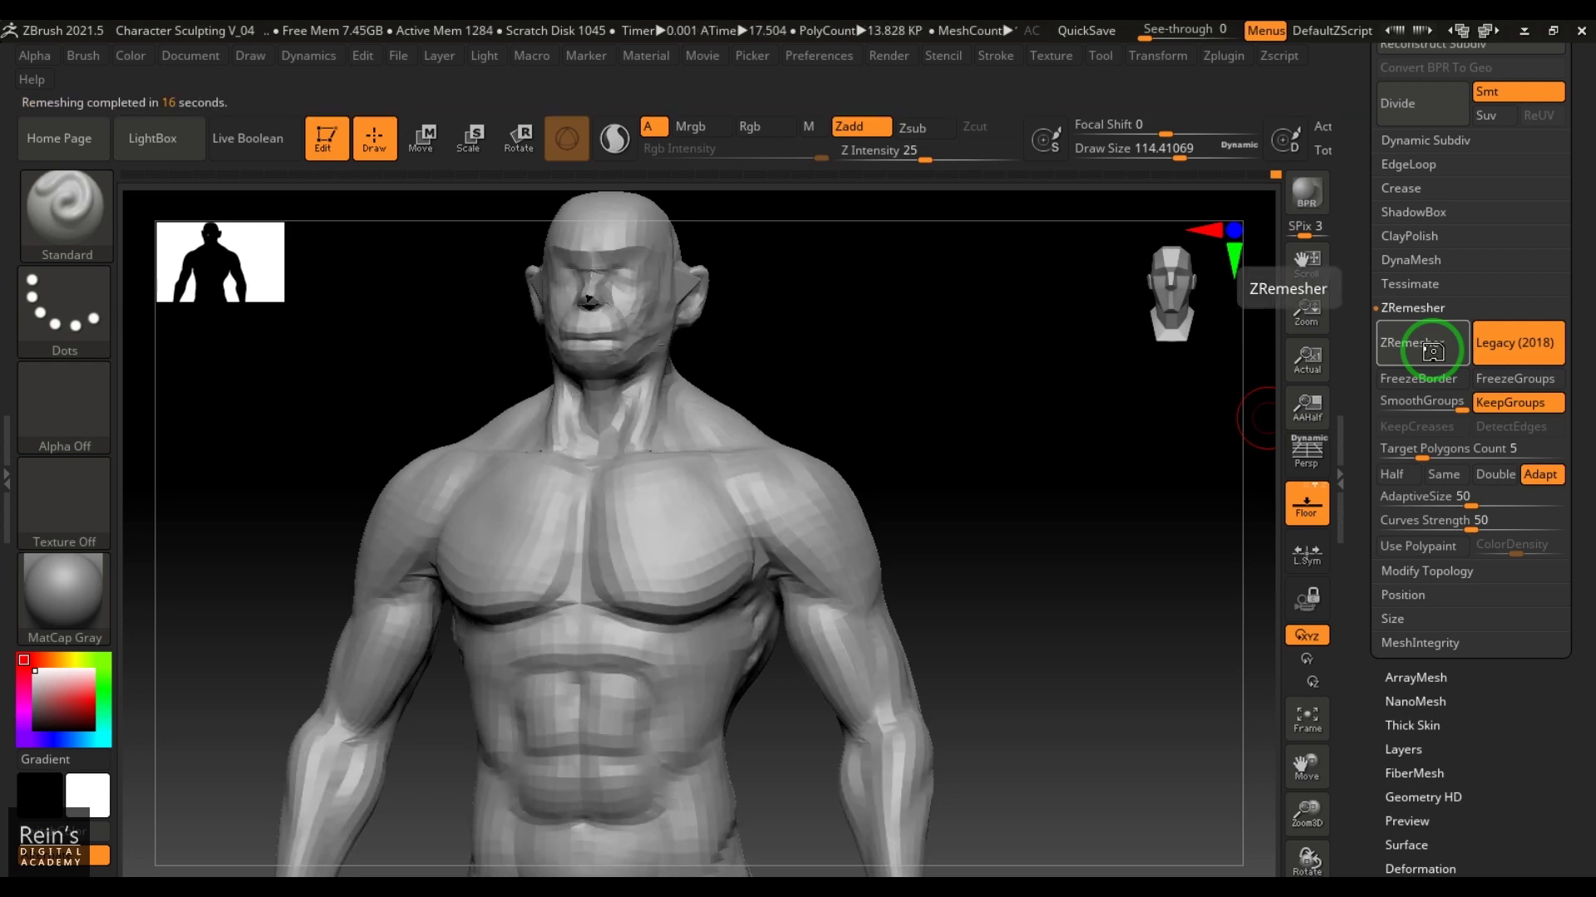
key("shift+f")
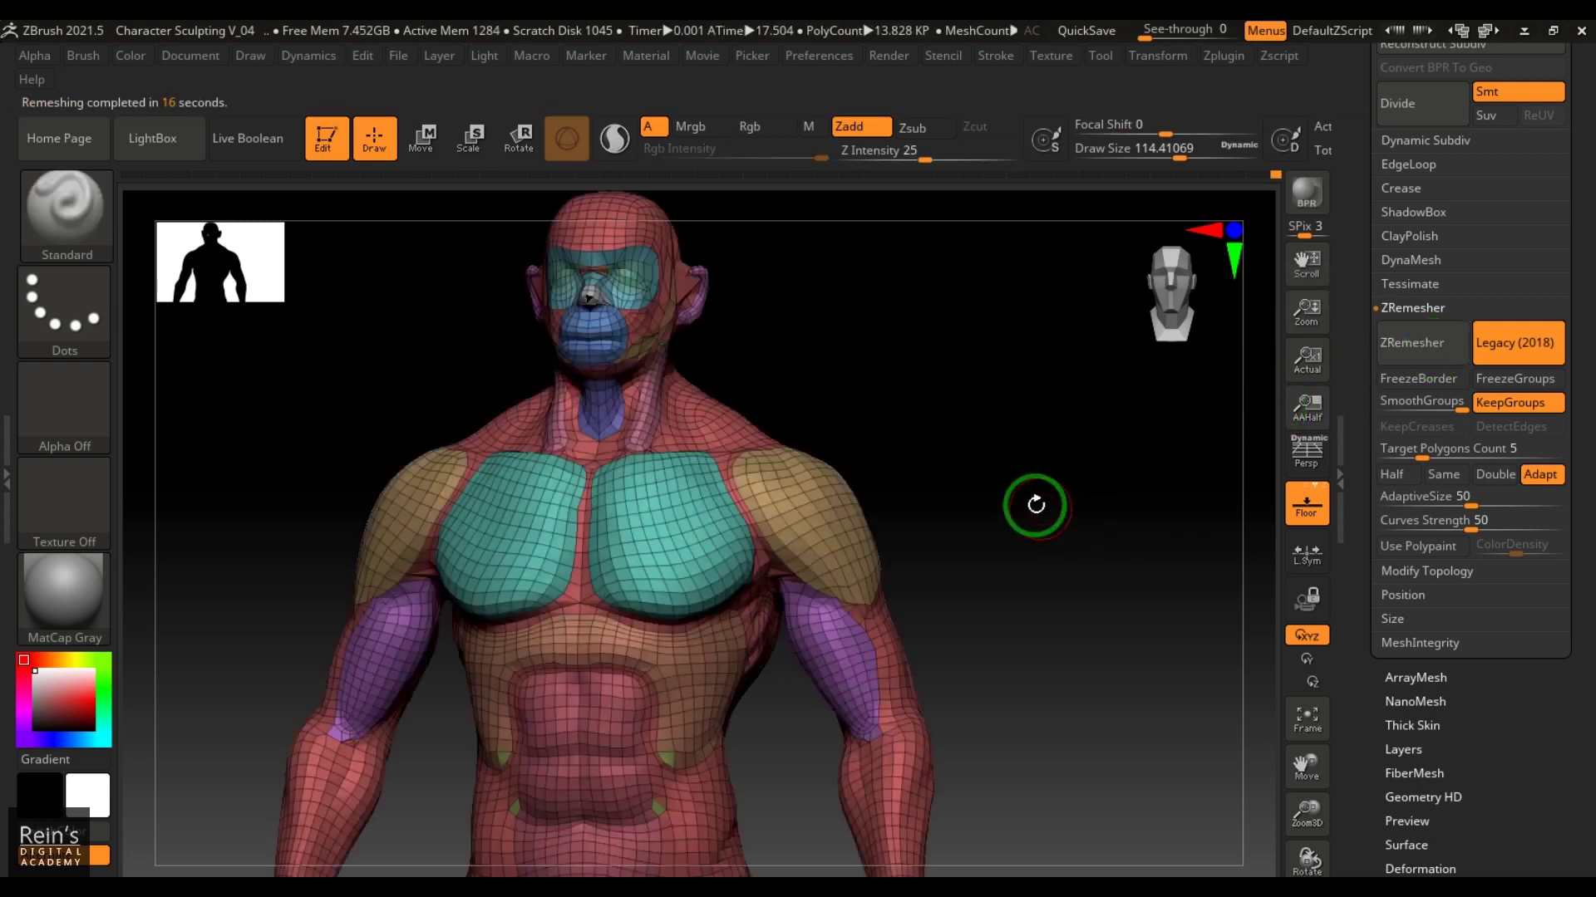
Examine the remeshed topology along the polygroup borders on the torso, arms and back.
left_click_drag(1044, 642, 1044, 534, "alt")
left_click_drag(1075, 456, 1009, 436)
left_click_drag(994, 517, 1035, 636, "alt")
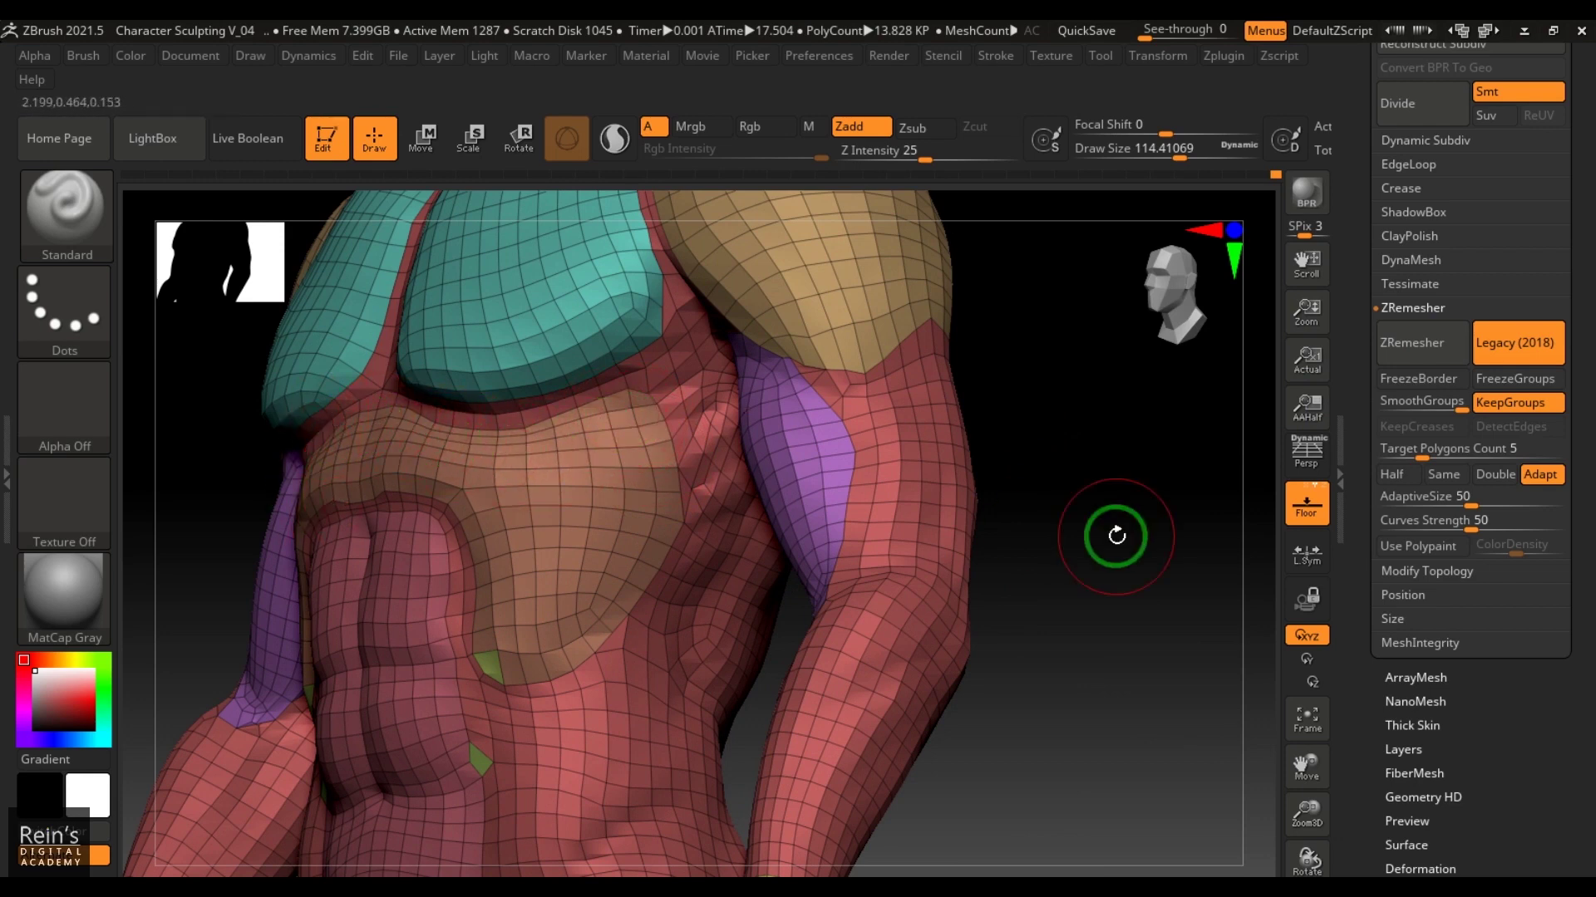
left_click_drag(1116, 536, 1031, 525)
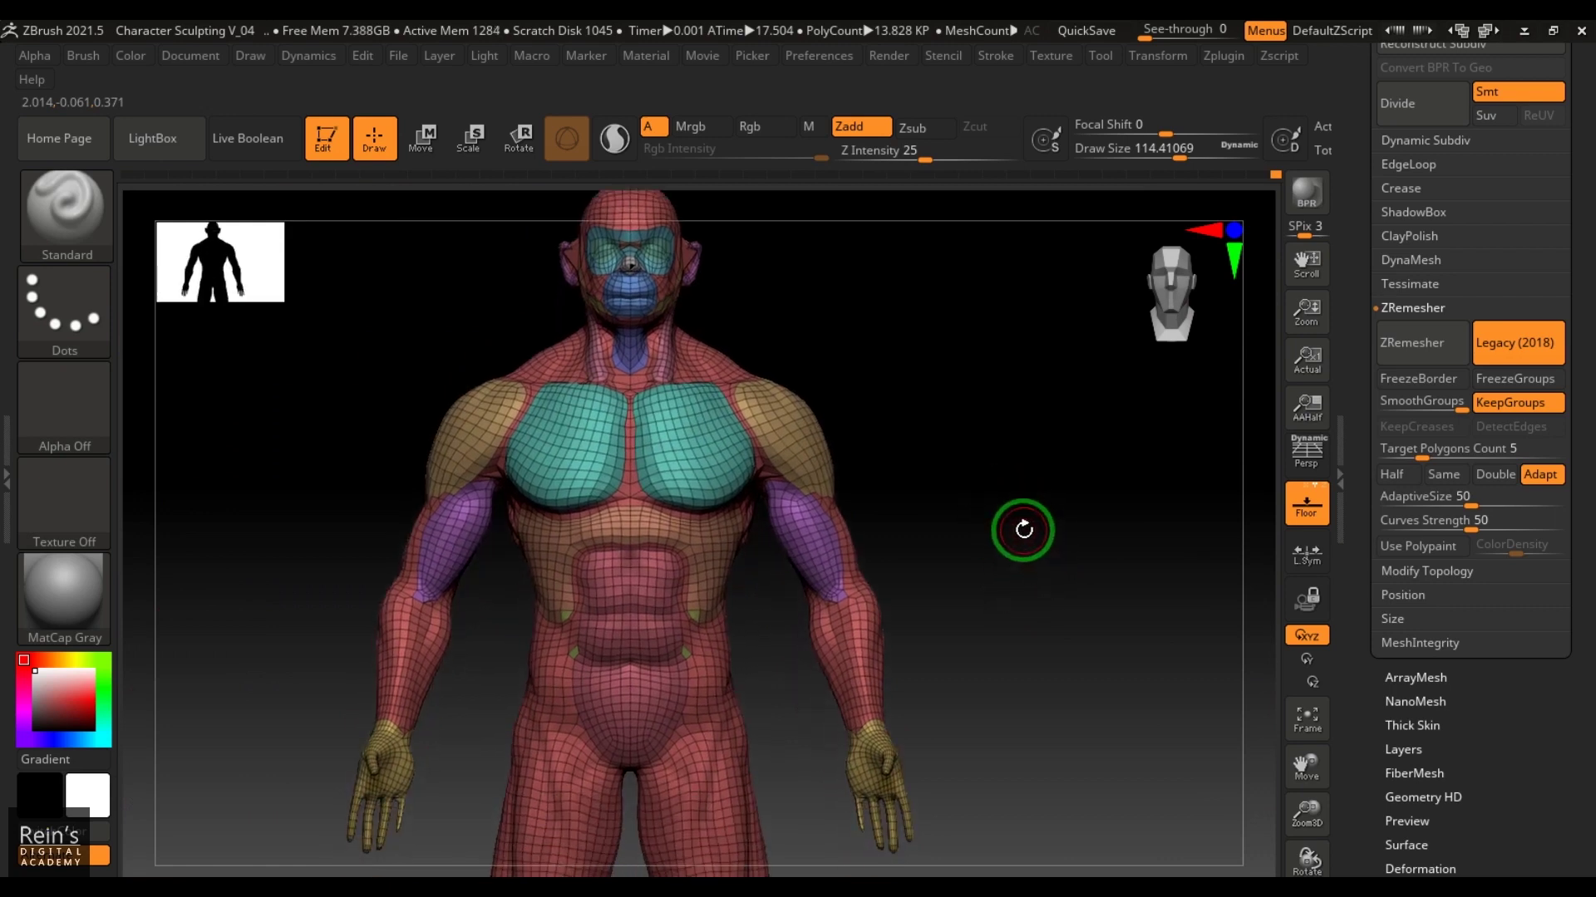
left_click_drag(1056, 614, 1149, 686)
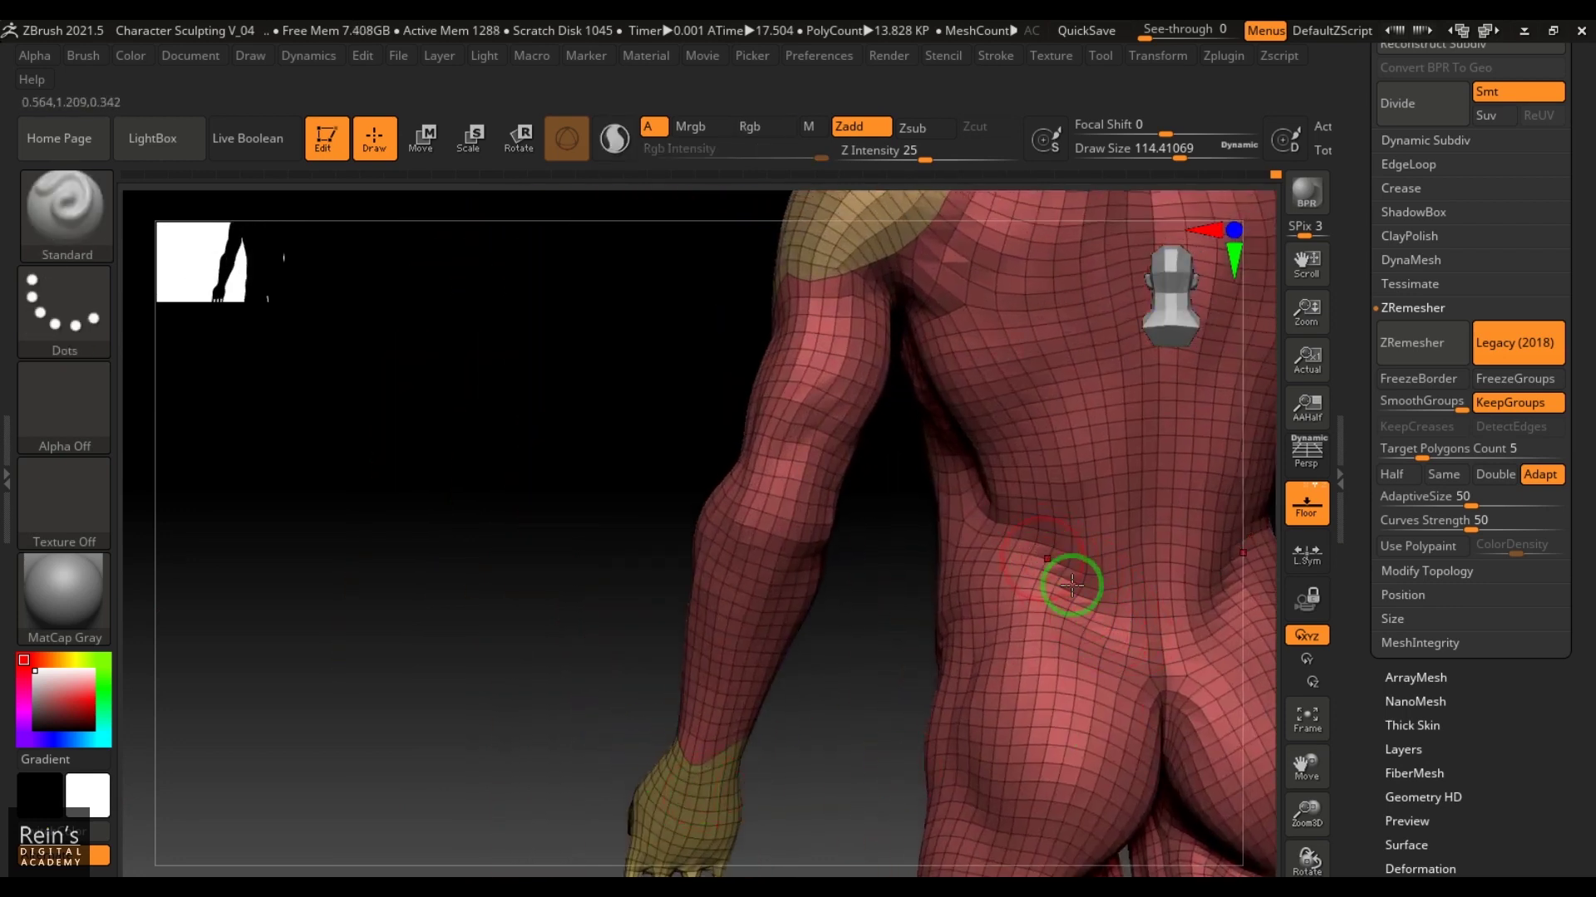
left_click_drag(600, 568, 538, 667)
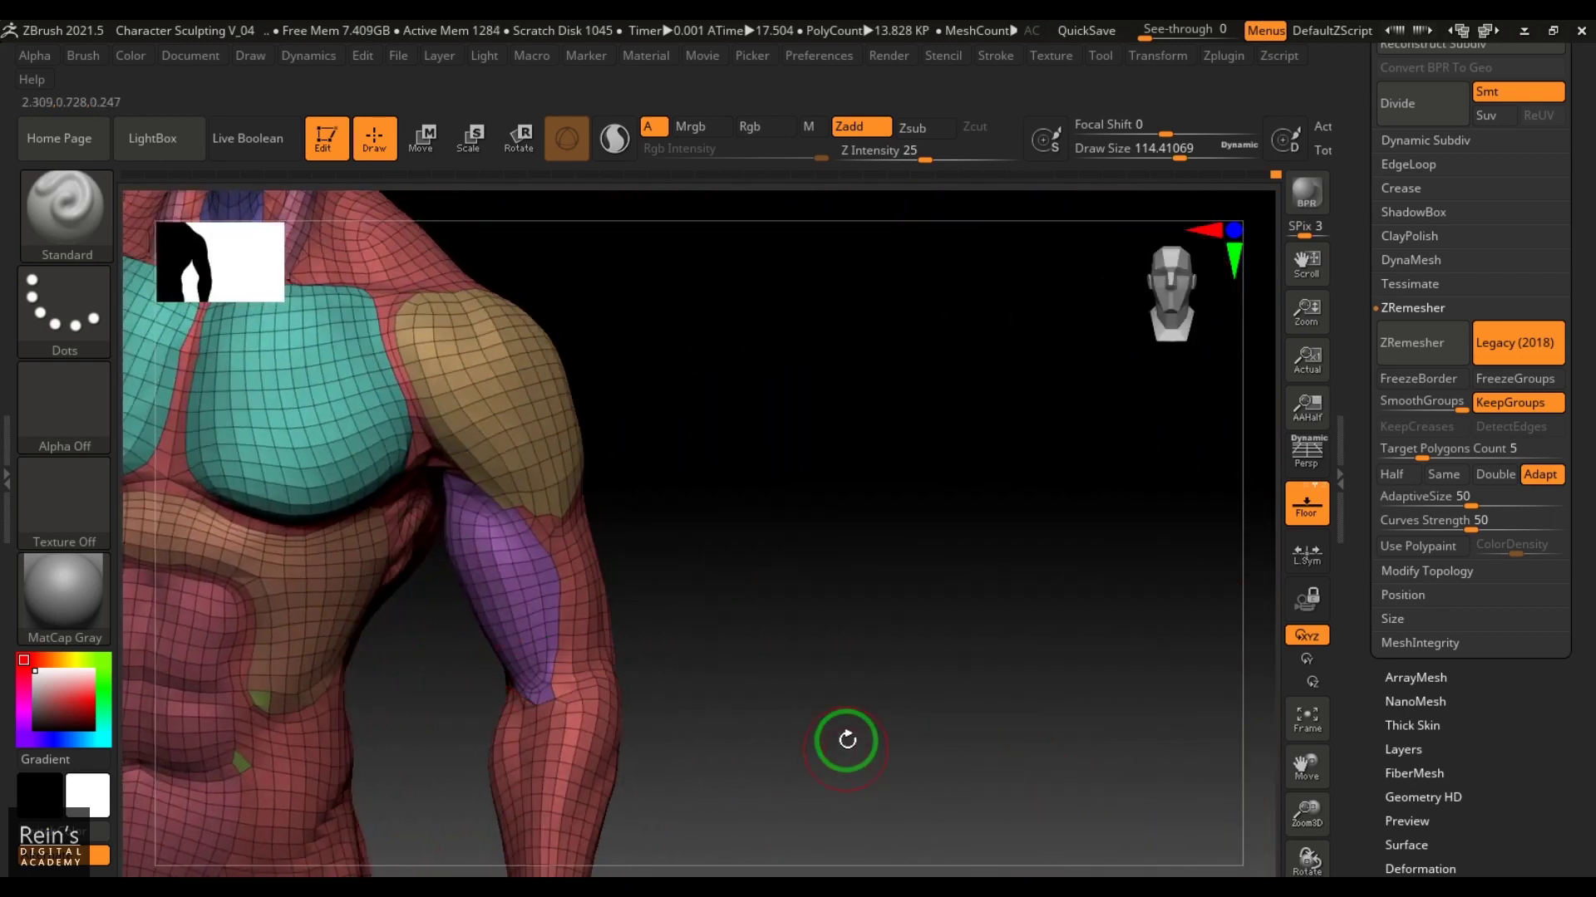
left_click_drag(846, 740, 1039, 618, "alt")
Undo the last ZRemesher pass on the body.
key("ctrl")
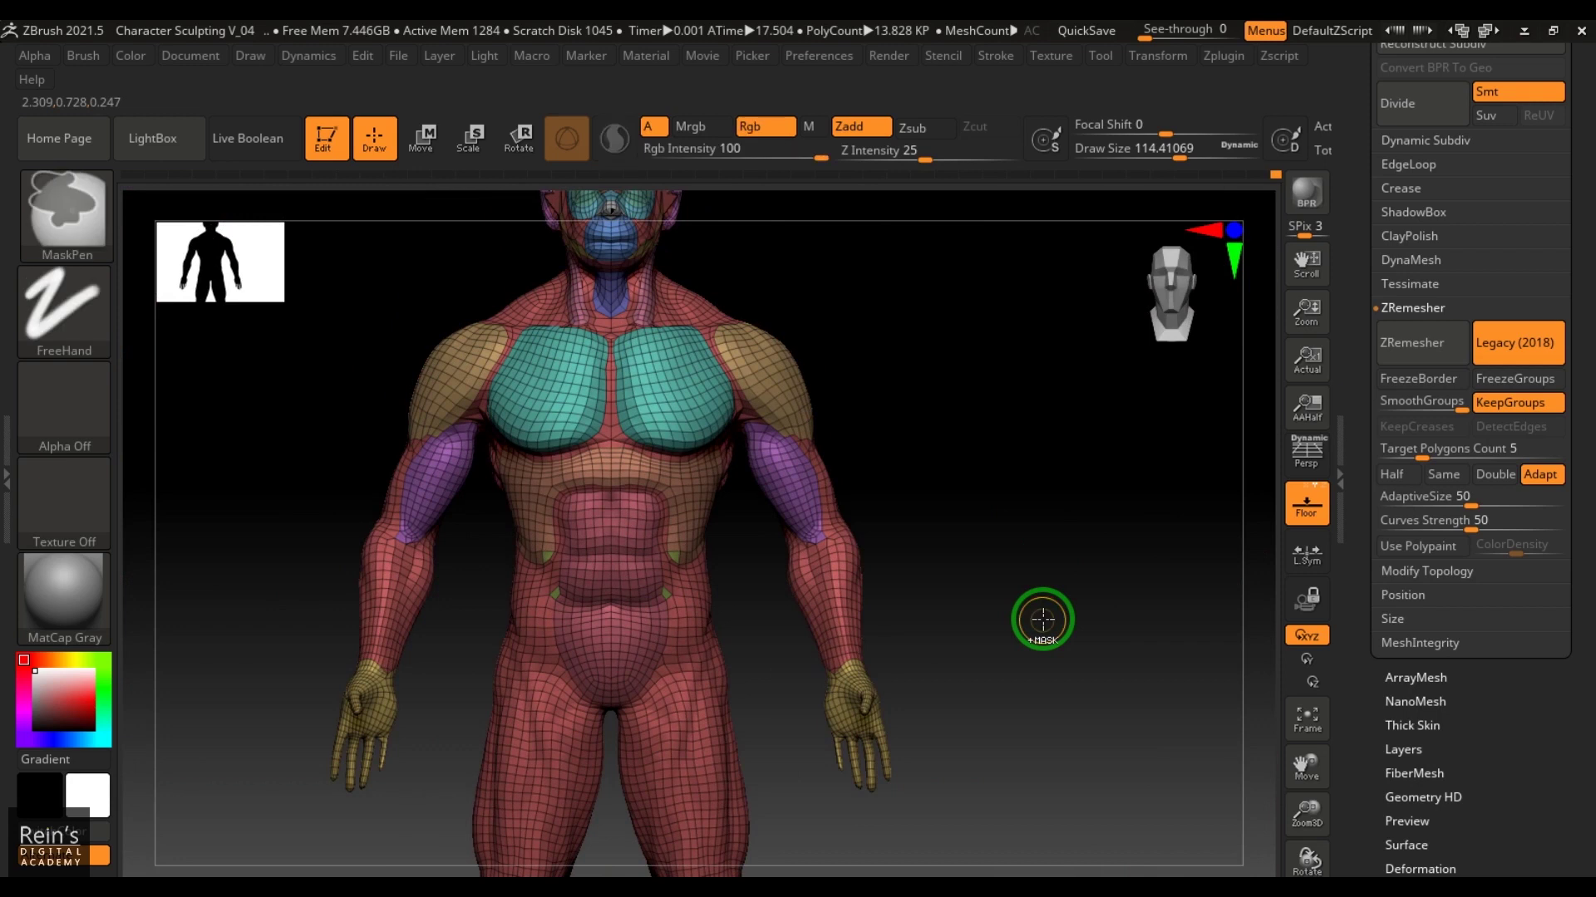
key("ctrl+d")
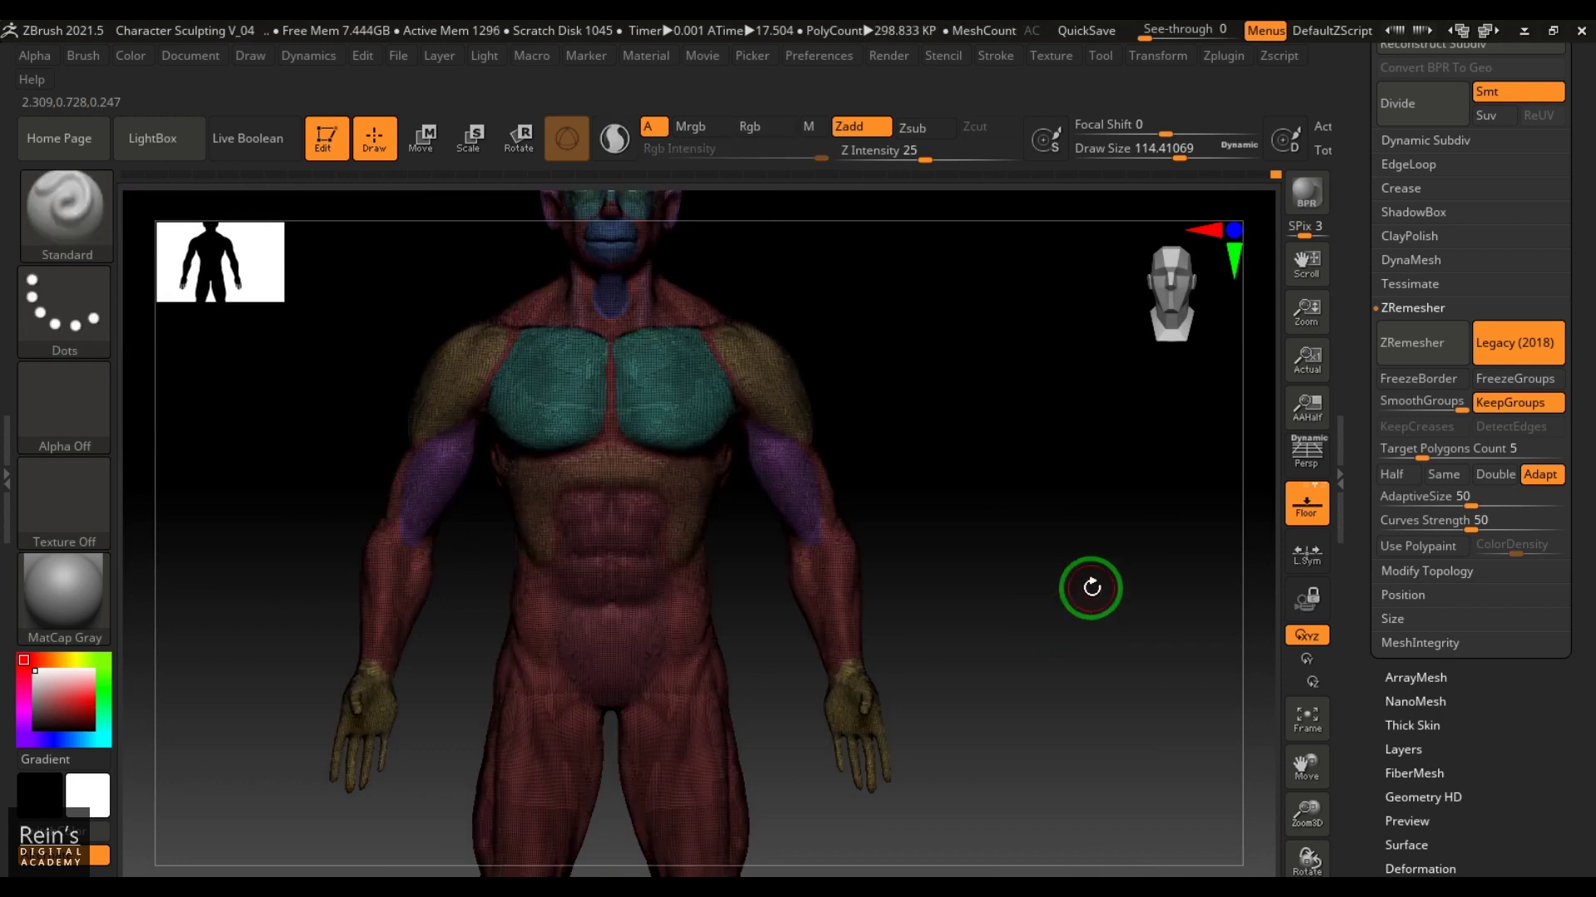
Mask the lower back from the waist down to the top of the buttocks and convert it to a polygroup.
left_click_drag(1086, 581, 927, 573)
left_click_drag(588, 513, 525, 578, "alt")
left_click_drag(528, 466, 288, 611, "alt")
left_click_drag(382, 339, 620, 589, "alt")
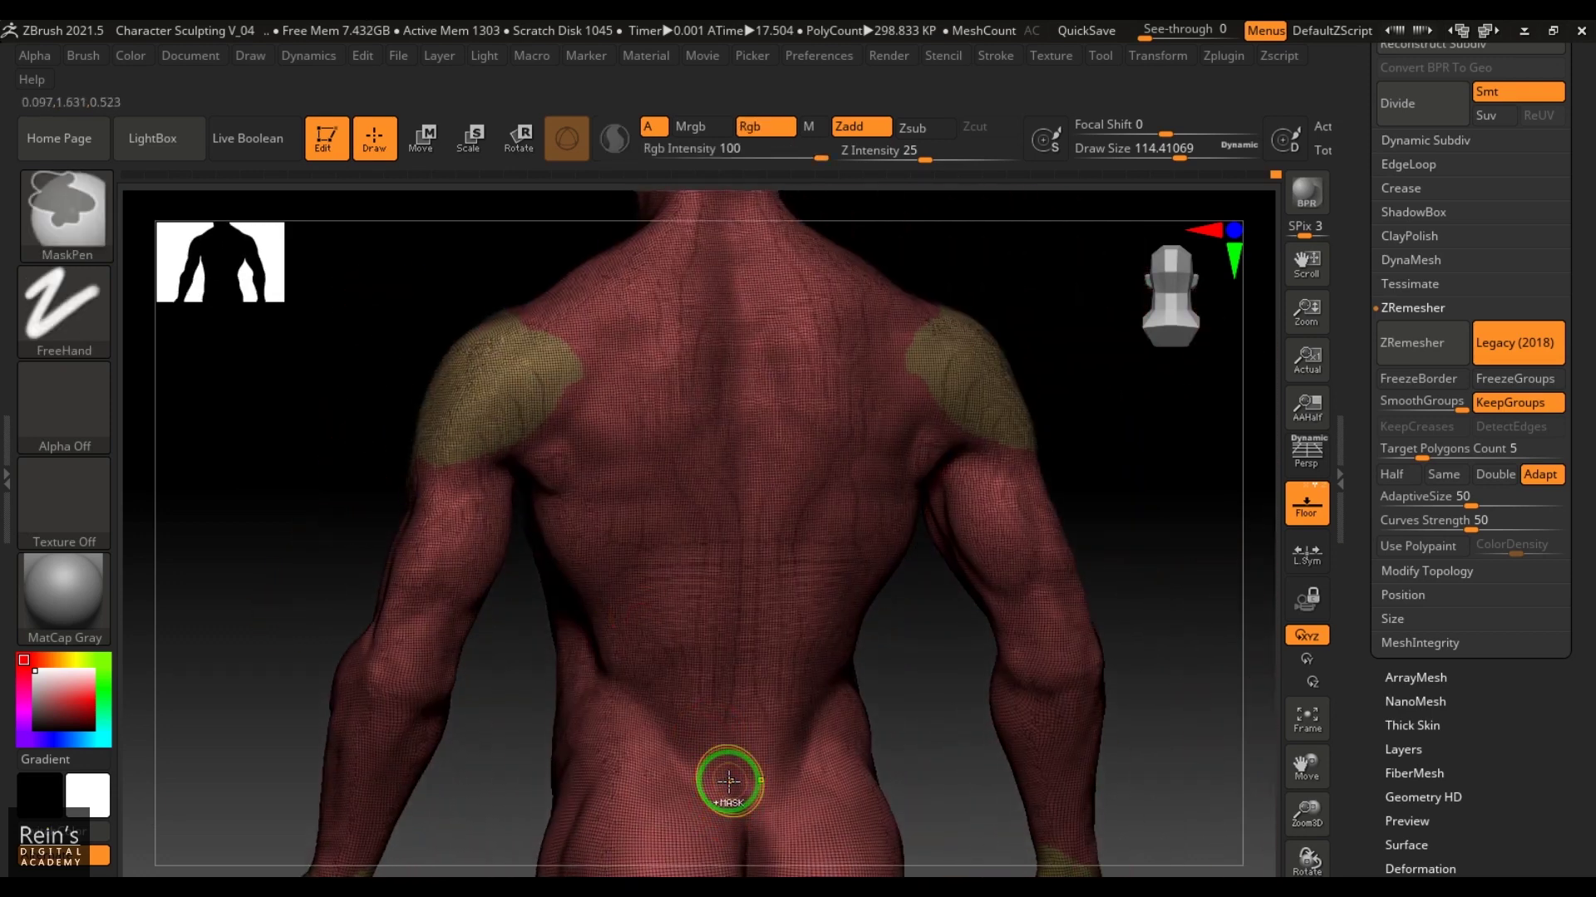
mouse_move(730, 776)
left_mouse_down("ctrl")
mouse_move(651, 675)
mouse_move(659, 601)
mouse_move(732, 589)
mouse_move(730, 723)
mouse_move(689, 688)
left_mouse_up("ctrl")
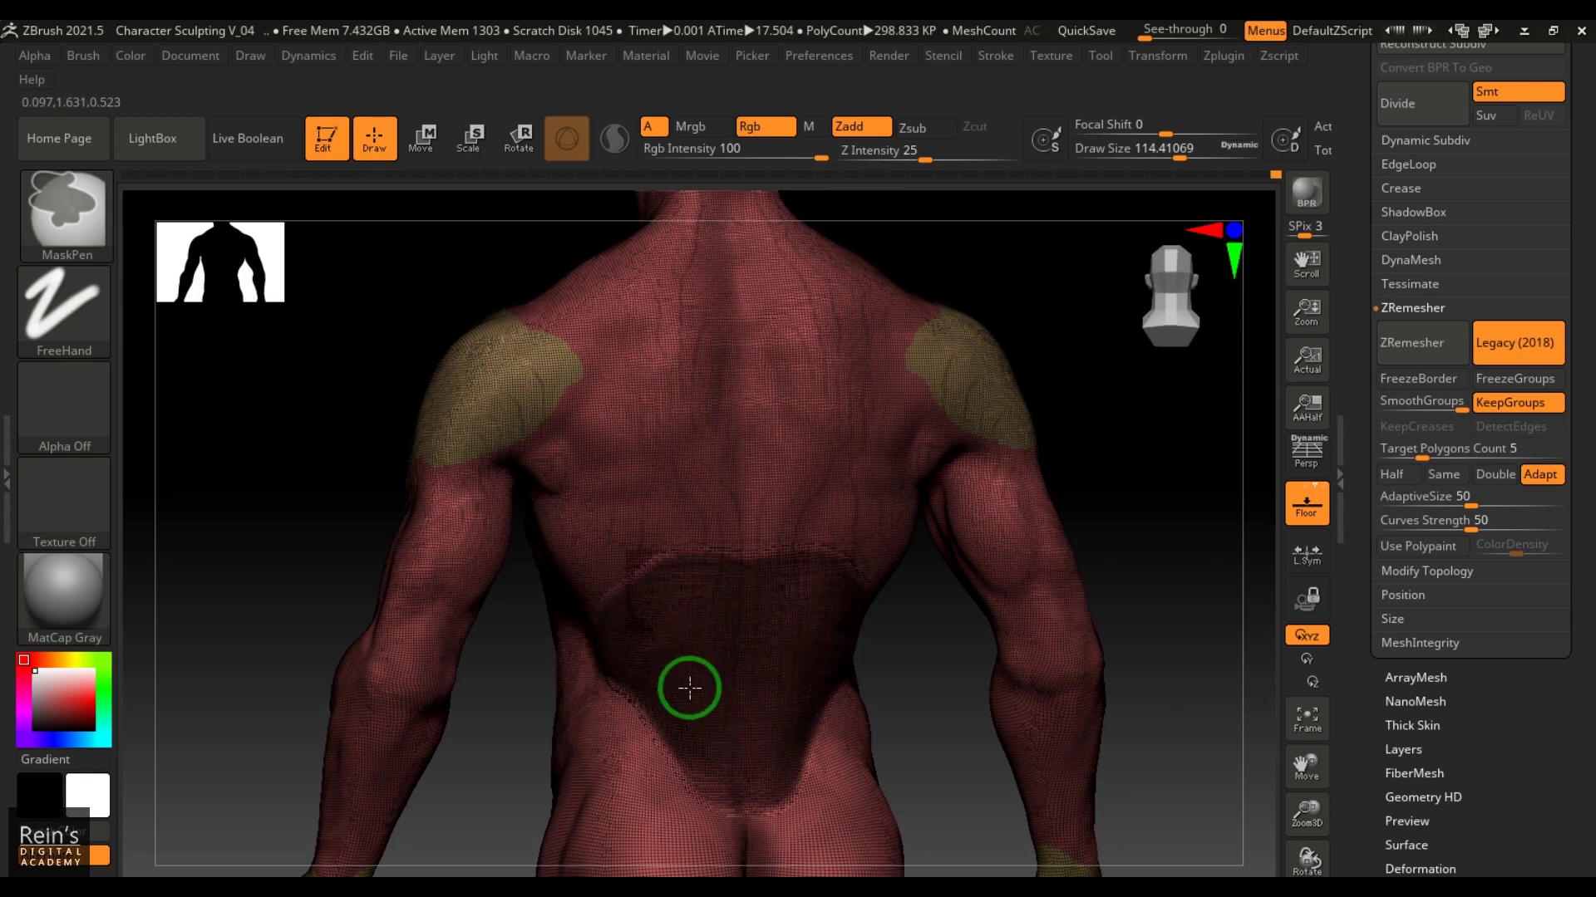
key("ctrl+w")
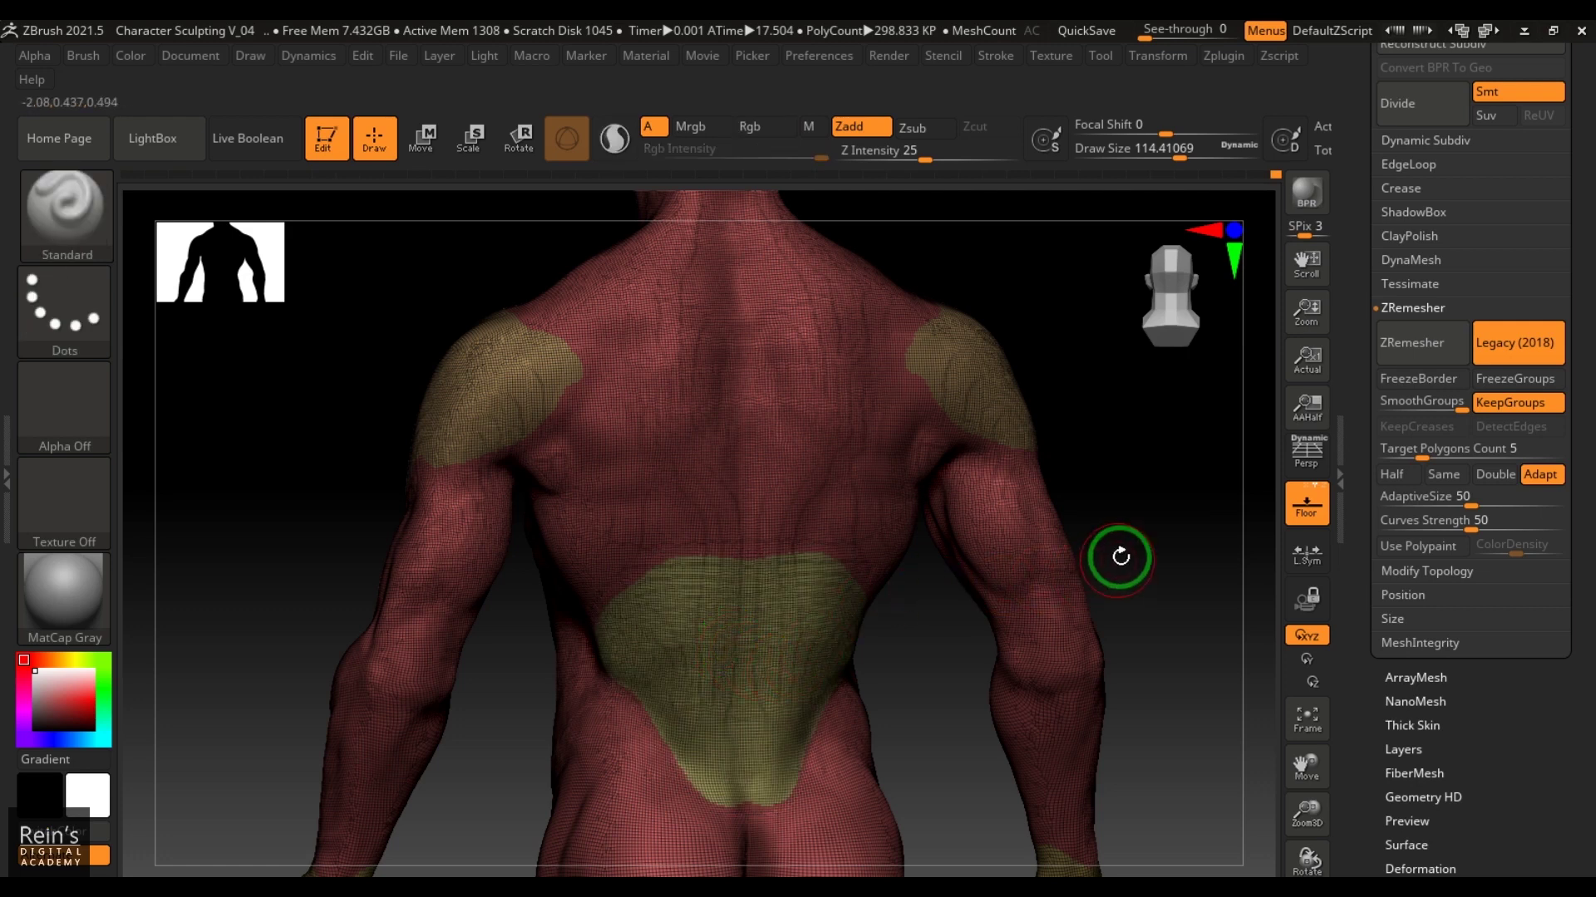
Mask the lat muscles on both sides above the lower back group and turn them into a polygroup.
left_click_drag(1118, 556, 1189, 511)
left_click_drag(1086, 552, 1148, 635)
mouse_move(527, 371)
left_mouse_down("ctrl")
mouse_move(646, 345)
mouse_move(651, 399)
mouse_move(531, 529)
mouse_move(573, 399)
mouse_move(502, 435)
mouse_move(498, 382)
left_mouse_up("ctrl")
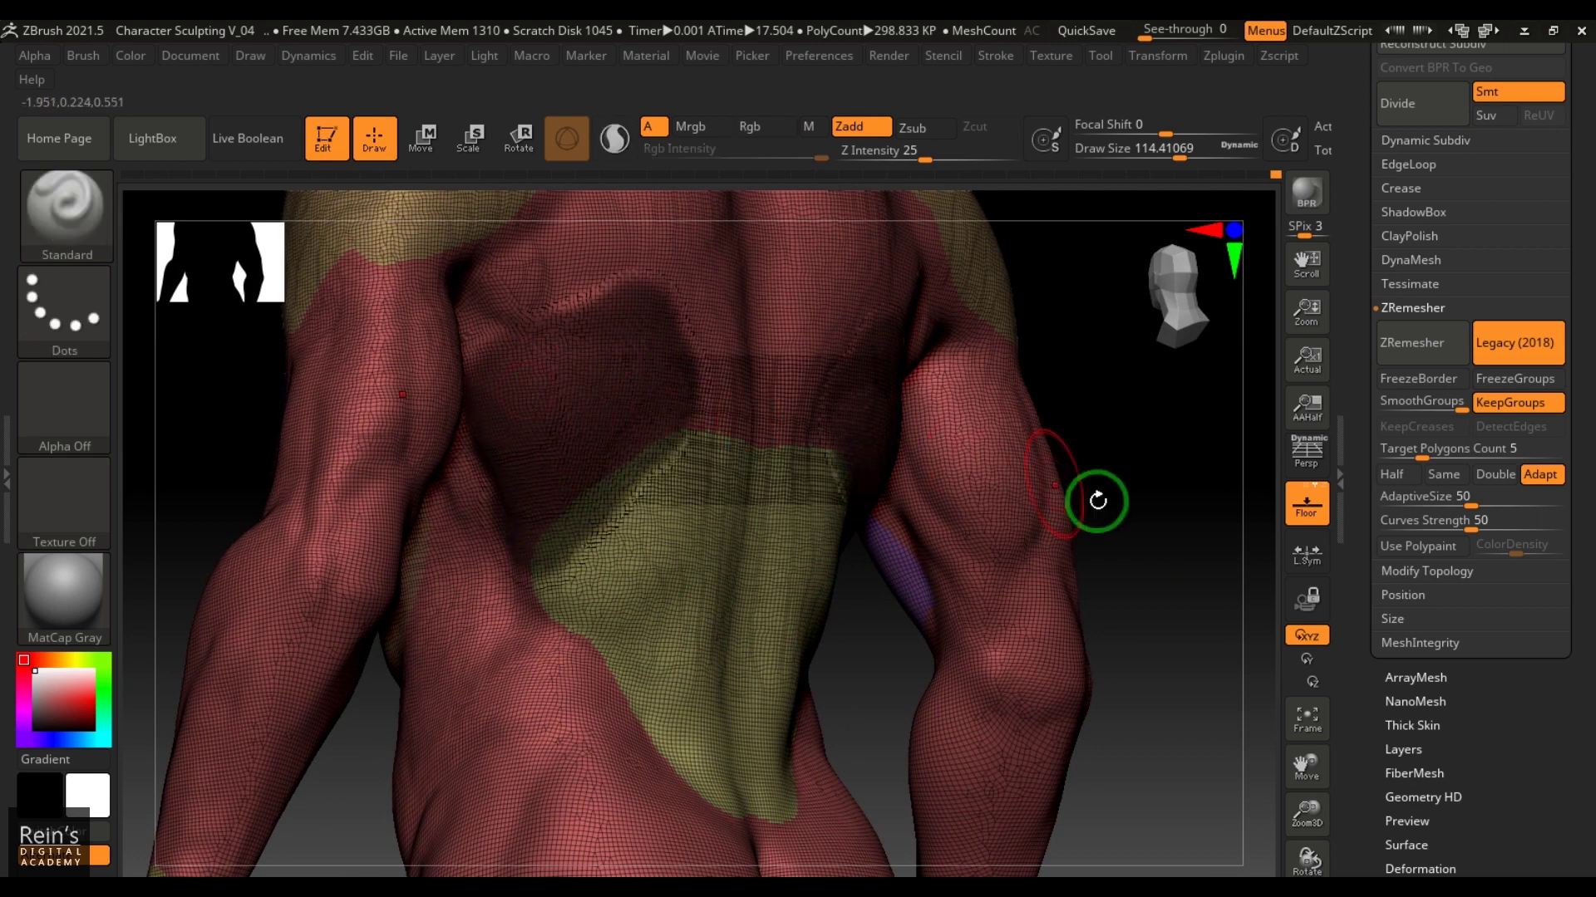
mouse_move(1189, 531)
left_mouse_down()
mouse_move(1218, 371)
mouse_move(1097, 477)
left_mouse_up()
mouse_move(509, 416)
left_mouse_down("ctrl")
mouse_move(473, 374)
mouse_move(606, 367)
left_mouse_up("ctrl")
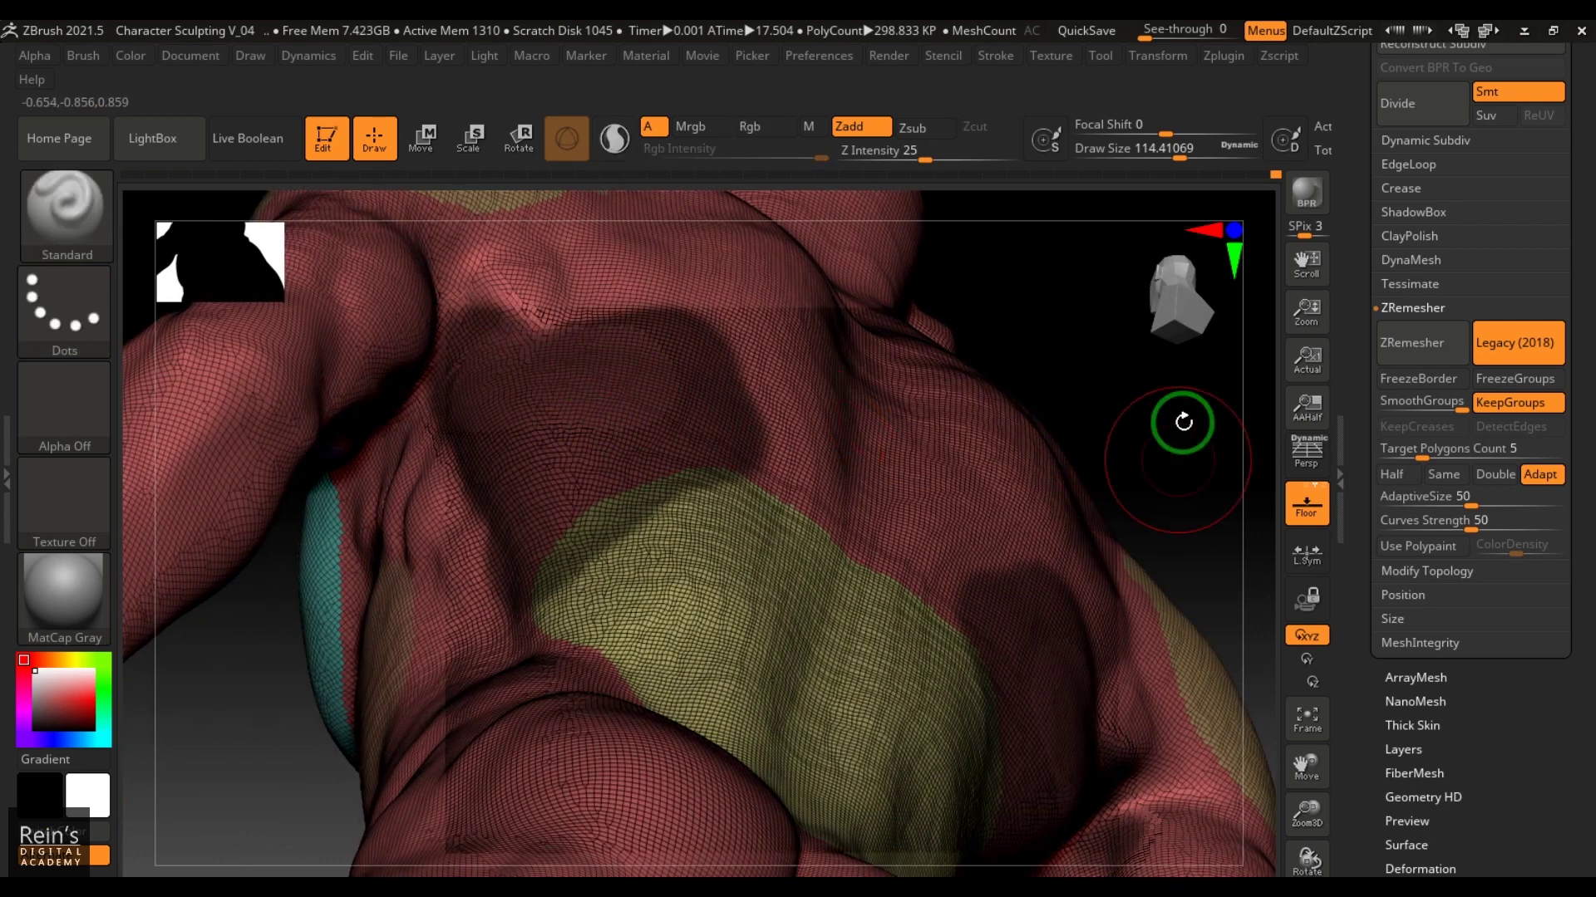
left_click_drag(1072, 361, 1086, 456)
key("ctrl+w")
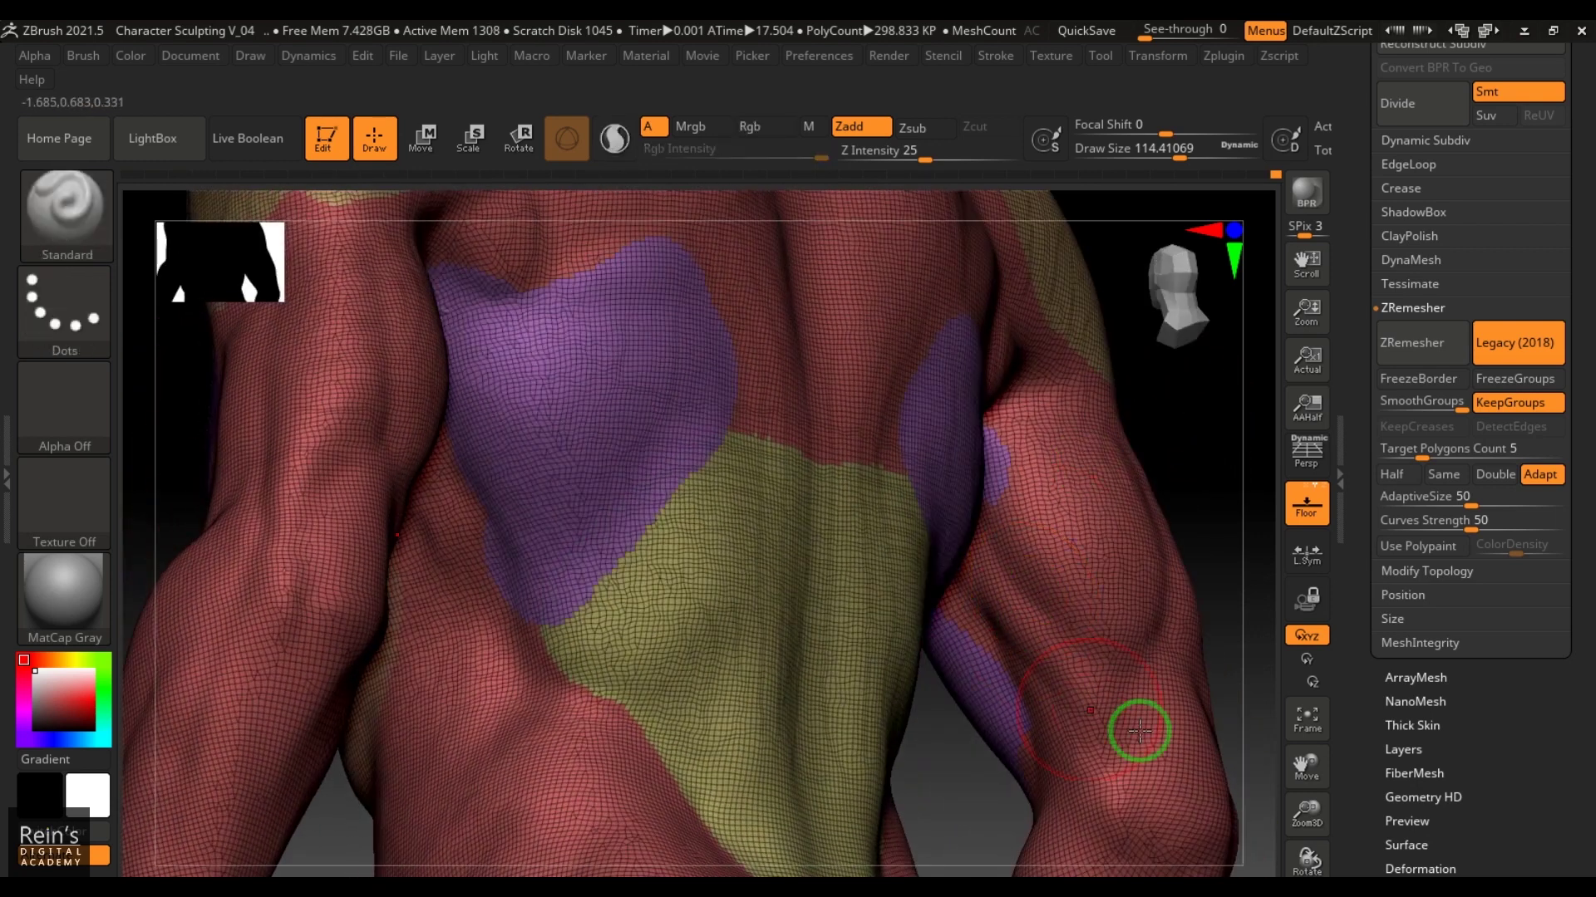
Mask the trapezius from the shoulders up to the neck, front and back, and make it a polygroup.
left_click_drag(1225, 518, 956, 532)
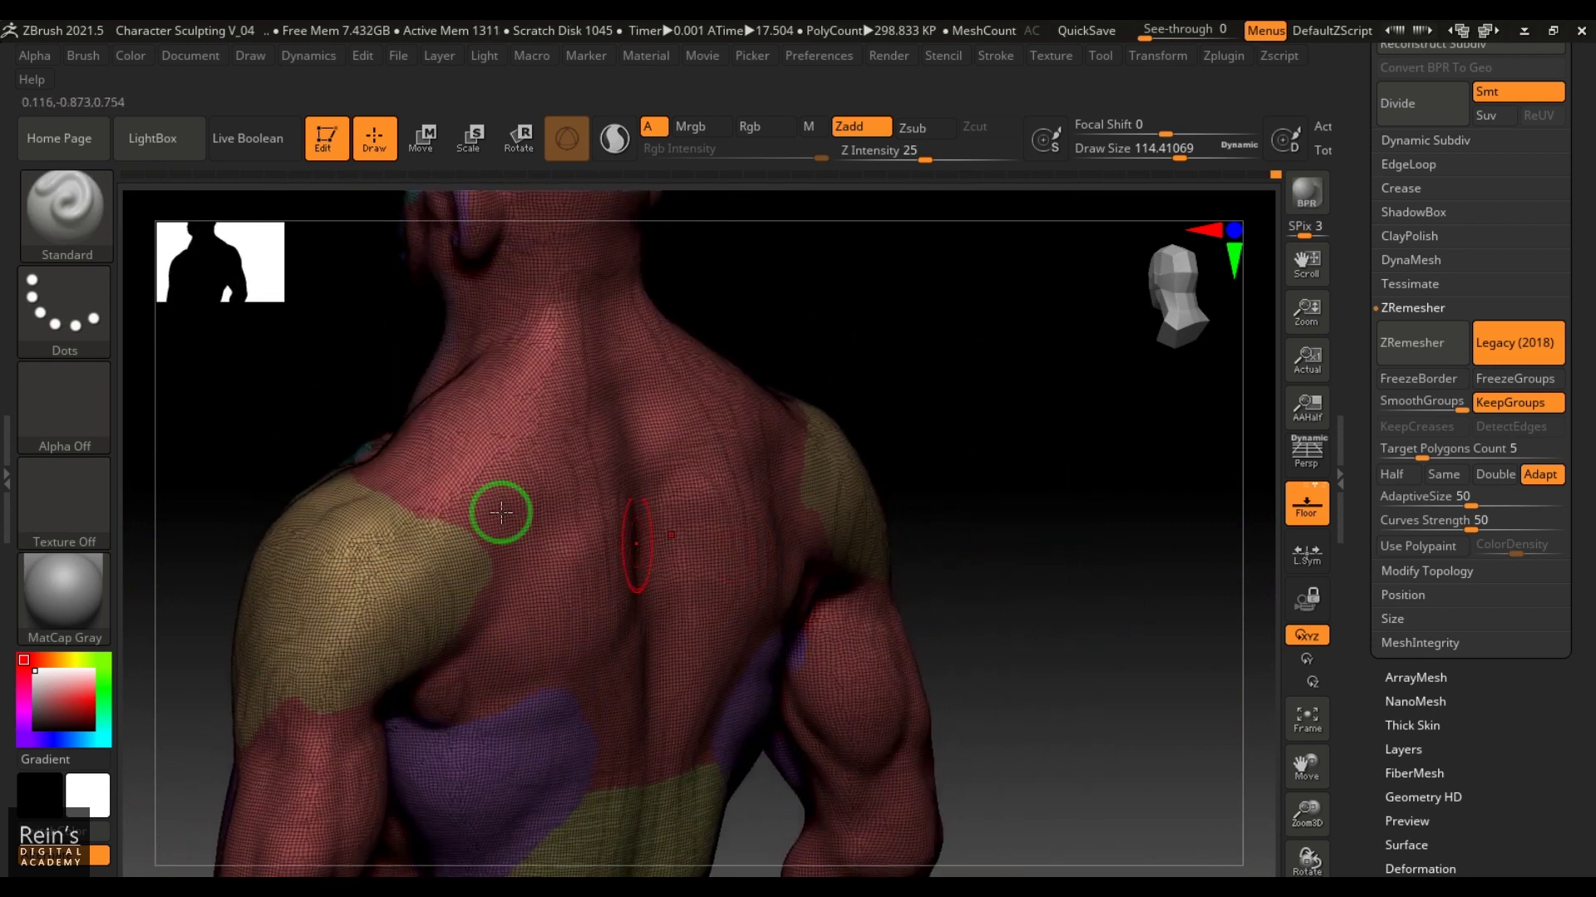
mouse_move(430, 478)
left_mouse_down("ctrl")
mouse_move(581, 463)
mouse_move(579, 286)
mouse_move(552, 292)
mouse_move(481, 427)
mouse_move(407, 470)
mouse_move(554, 406)
left_mouse_up("ctrl")
left_click_drag(898, 381, 980, 441)
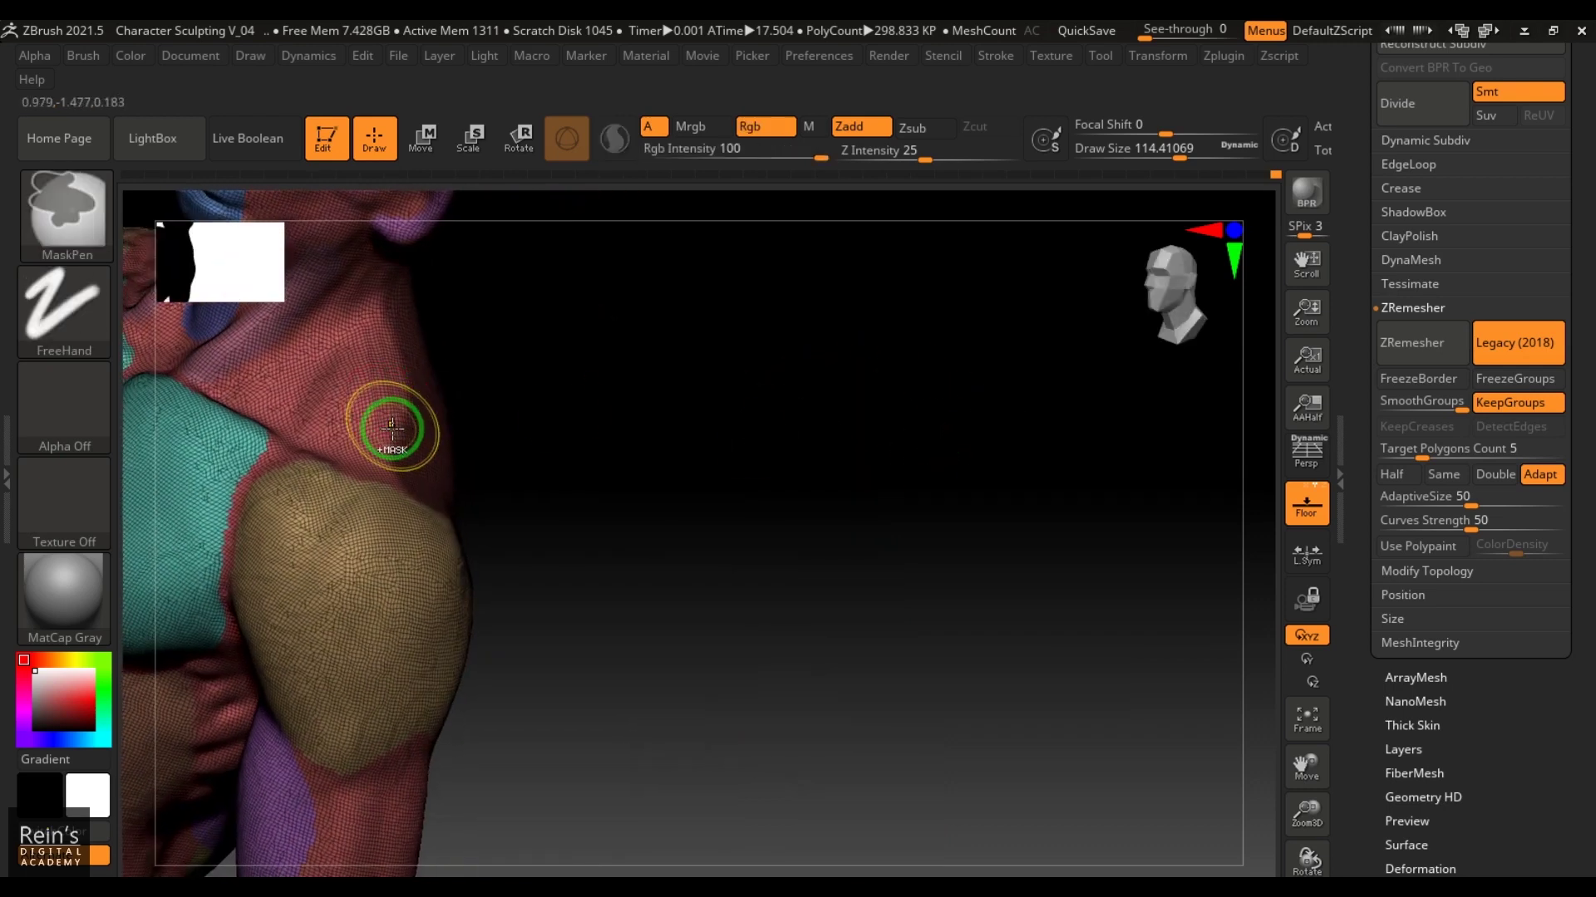
mouse_move(399, 407)
left_mouse_down("ctrl")
mouse_move(399, 332)
mouse_move(346, 432)
mouse_move(371, 448)
left_mouse_up("ctrl")
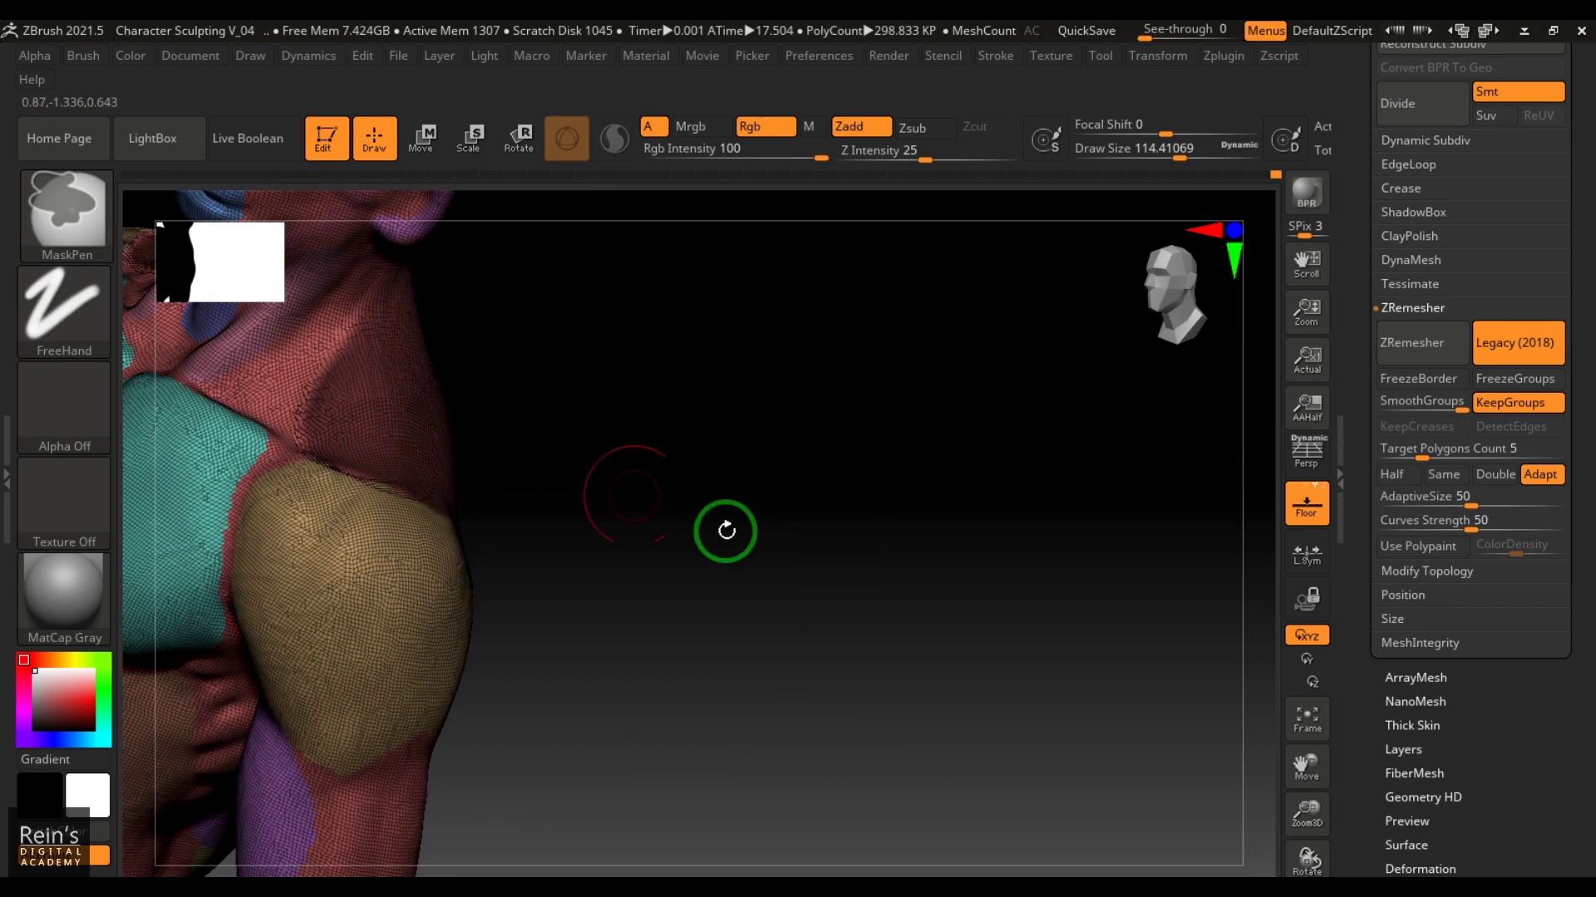
left_click_drag(723, 532, 661, 559)
key("ctrl+w")
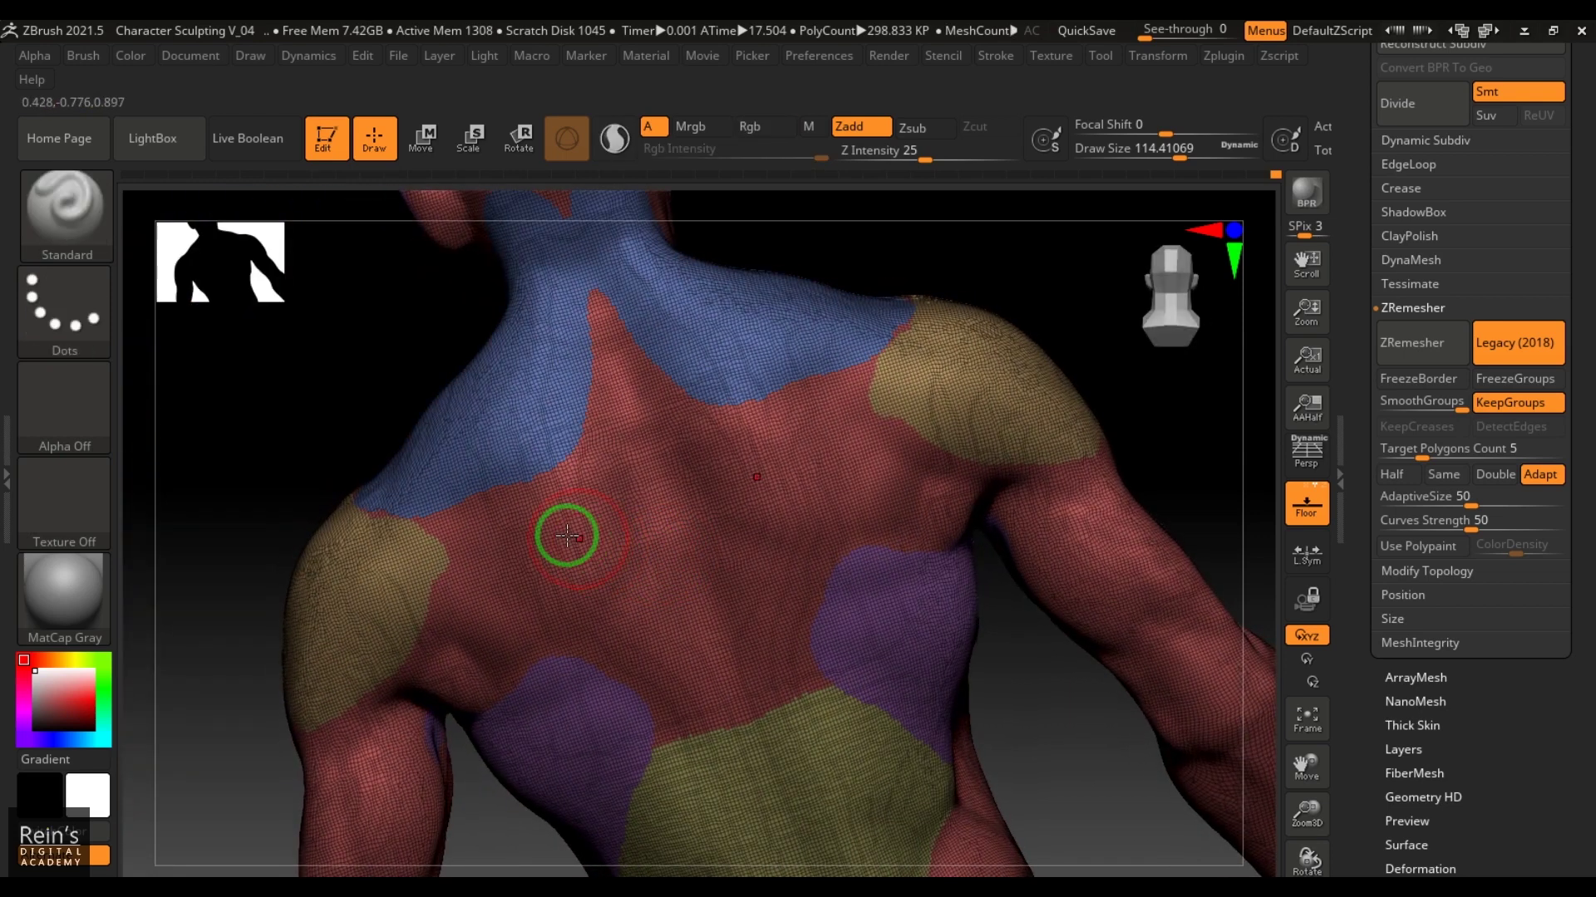
Mask the mid-back muscles on both sides of the spine below the trapezius and convert them to a polygroup.
mouse_move(507, 528)
left_mouse_down("ctrl")
mouse_move(609, 488)
mouse_move(684, 662)
mouse_move(541, 546)
mouse_move(576, 488)
left_mouse_up("ctrl")
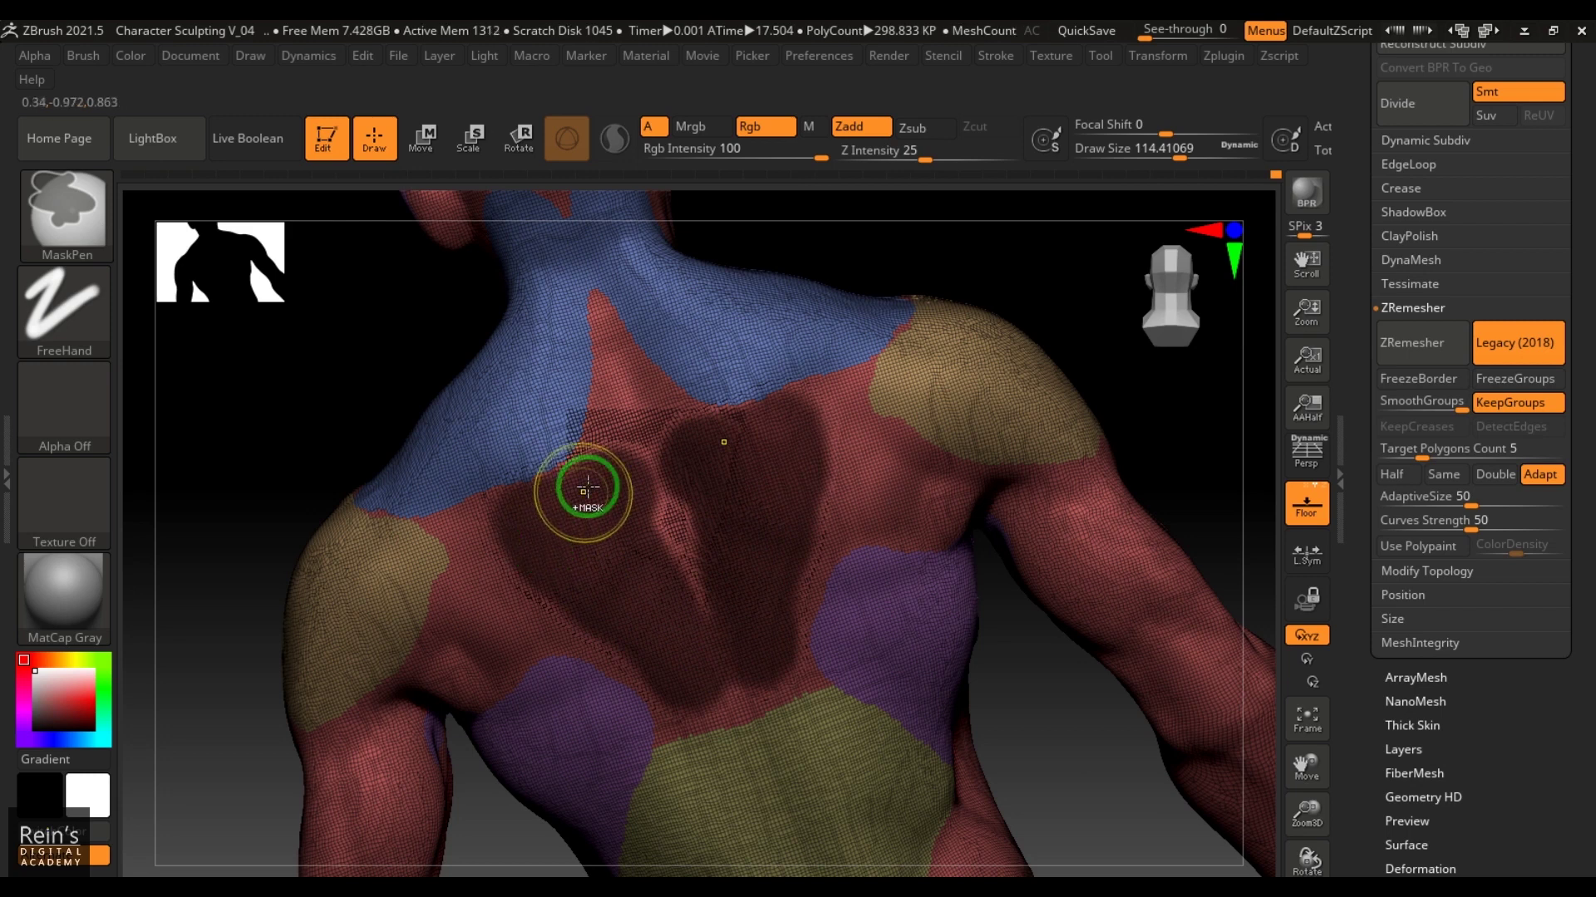
key("ctrl+w")
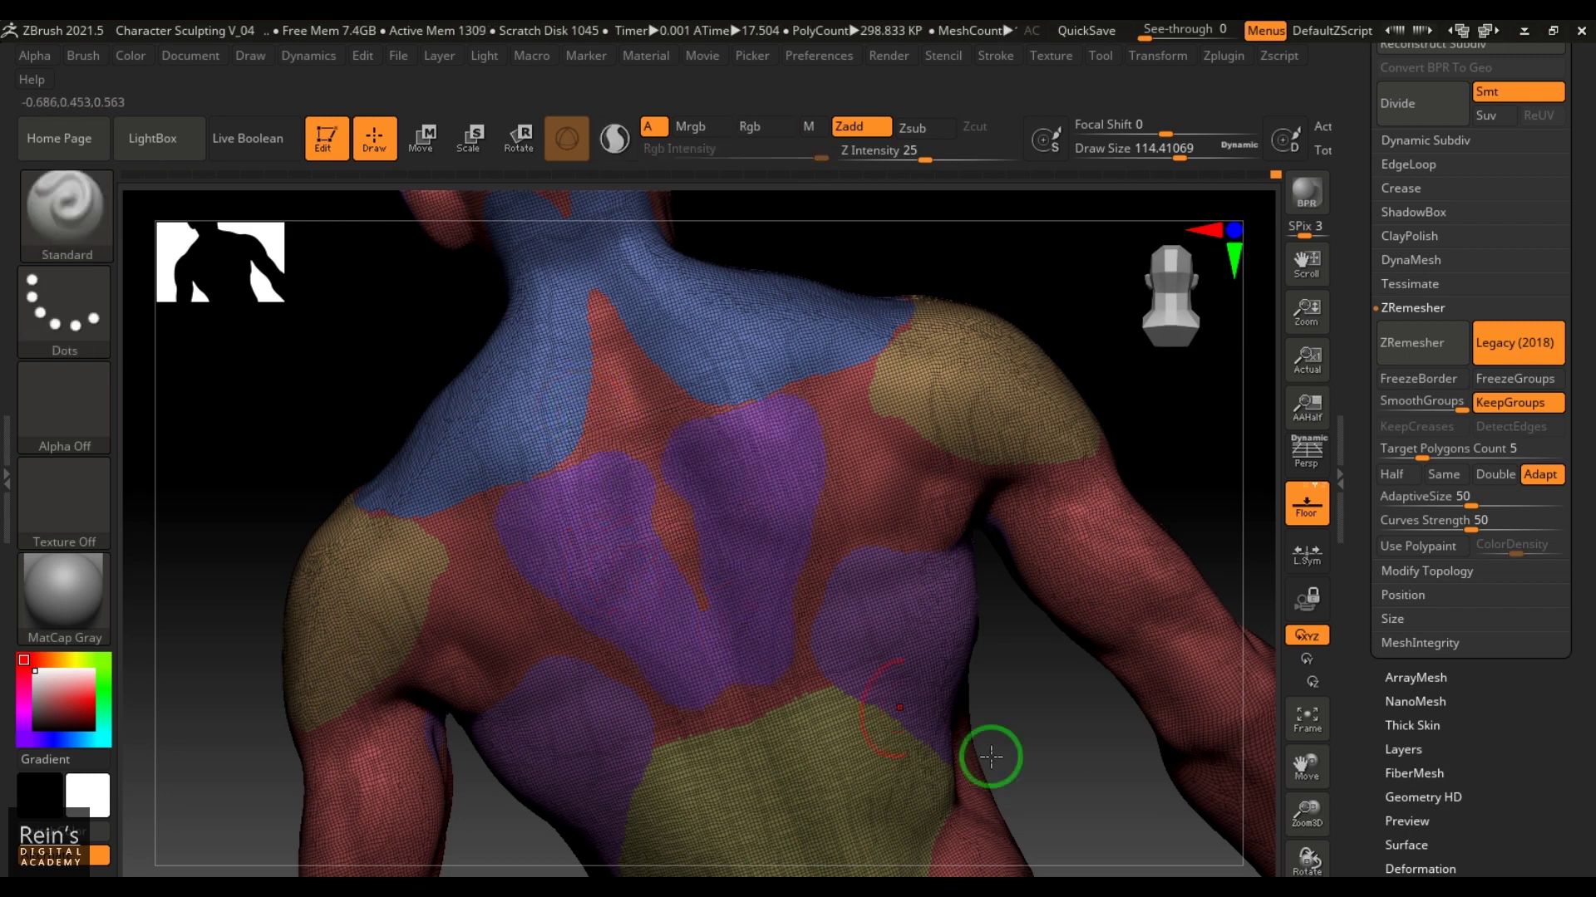
Hide the polyframe and run ZRemesher on the body with a target polygons count of 2.5.
left_click_drag(1154, 836, 1060, 506, "alt")
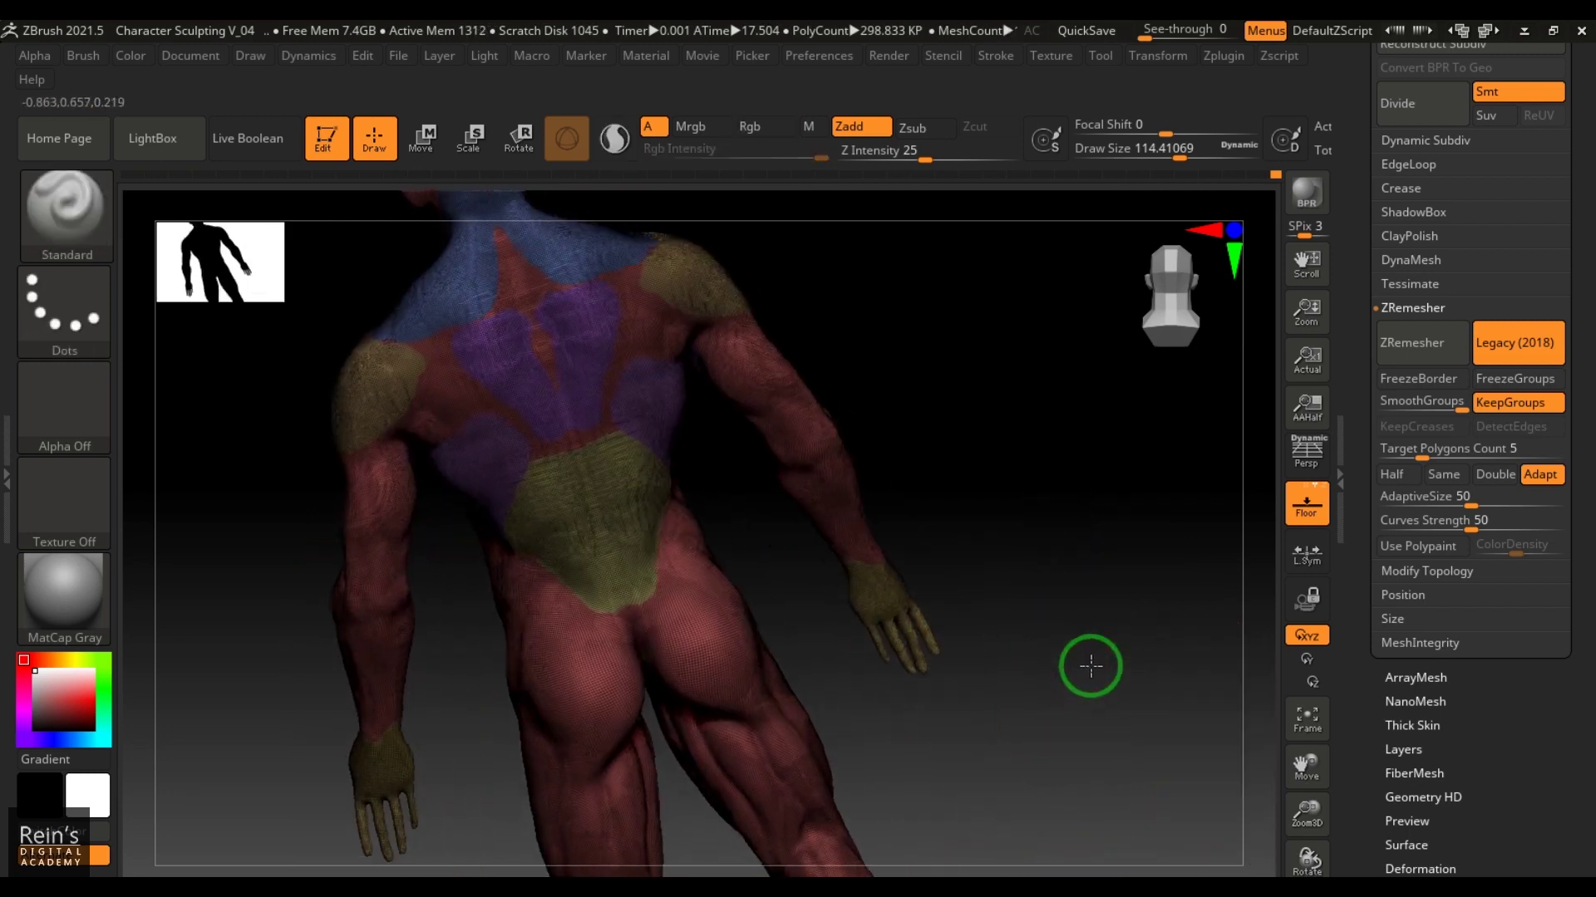
left_click_drag(1091, 667, 1153, 630, "alt")
key("shift+f")
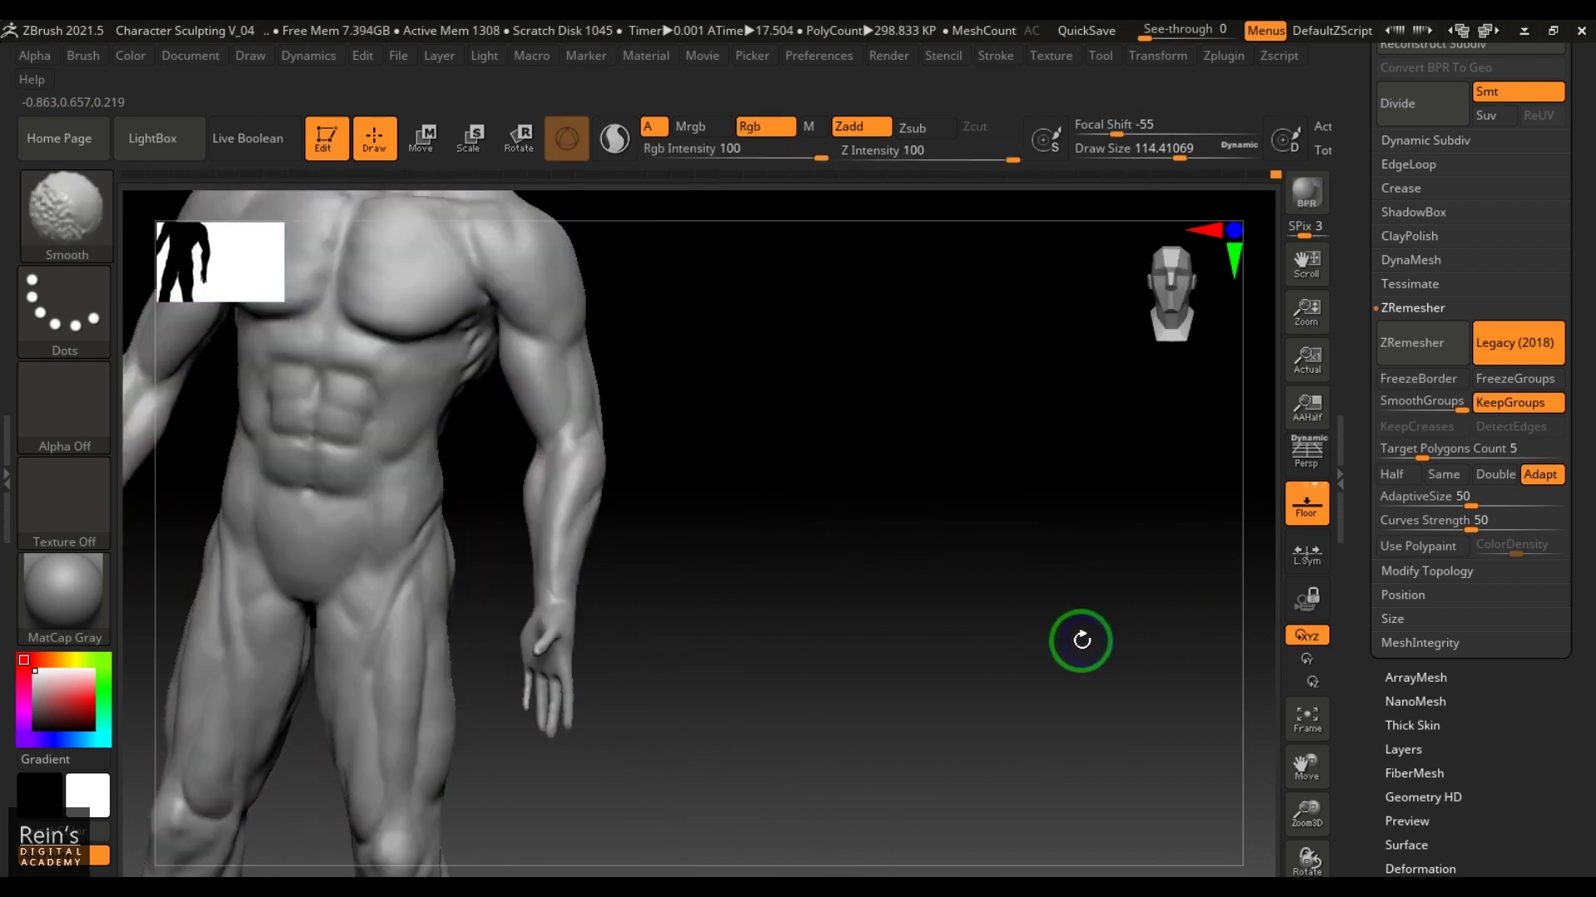
mouse_move(906, 621)
left_mouse_down("shift")
mouse_move(916, 582)
mouse_move(1014, 683)
left_mouse_up("shift")
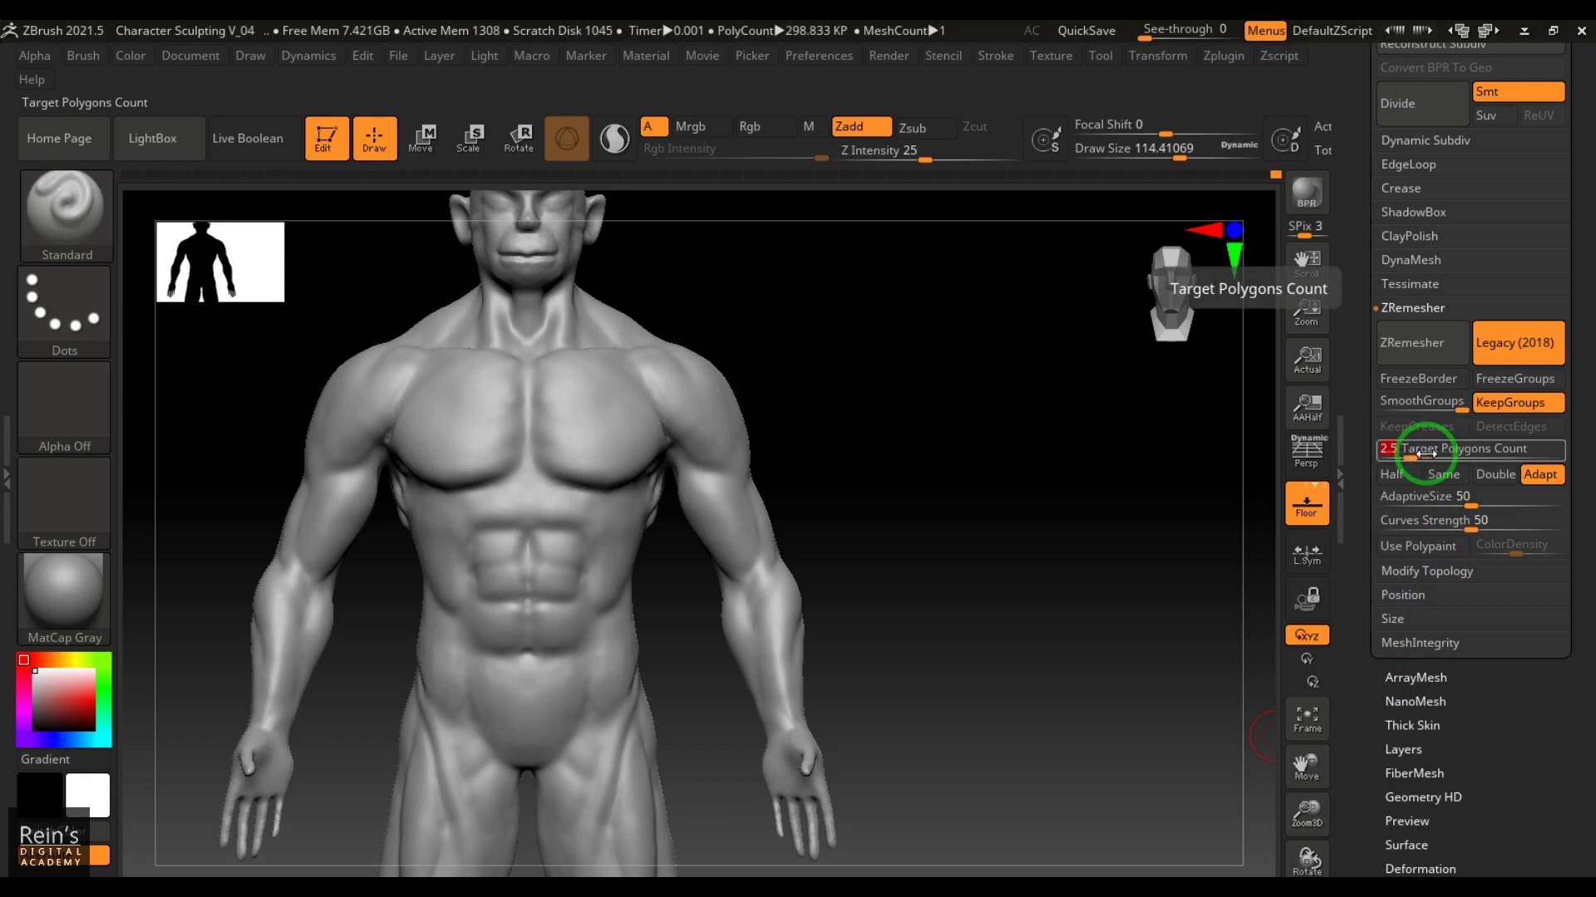
left_click_drag(1054, 610, 1043, 503, "alt")
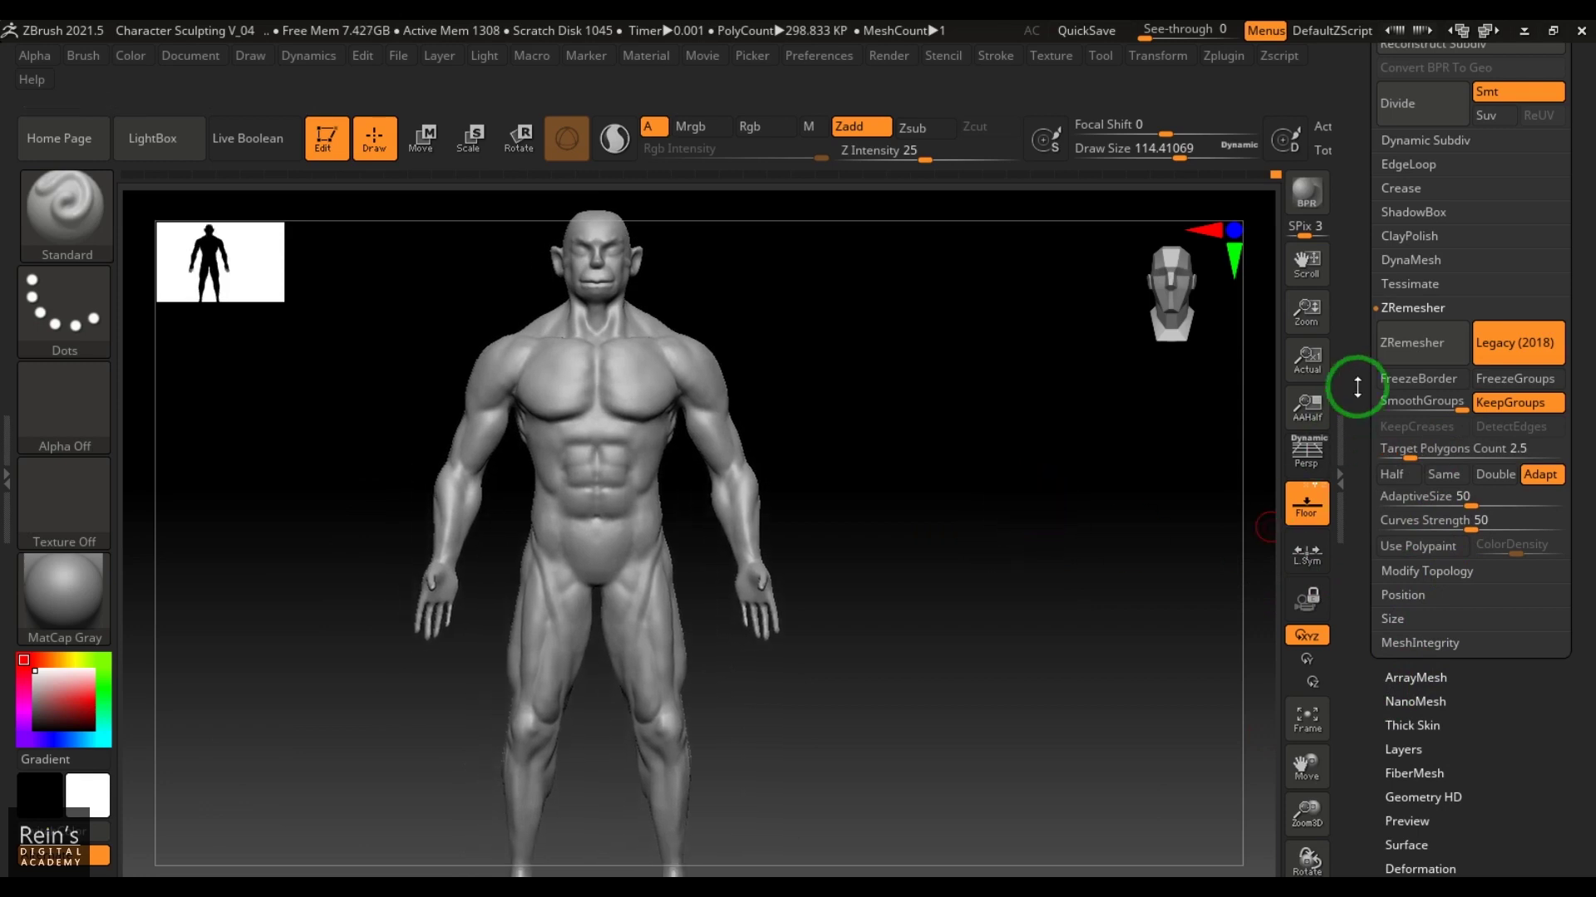
left_click(1388, 356)
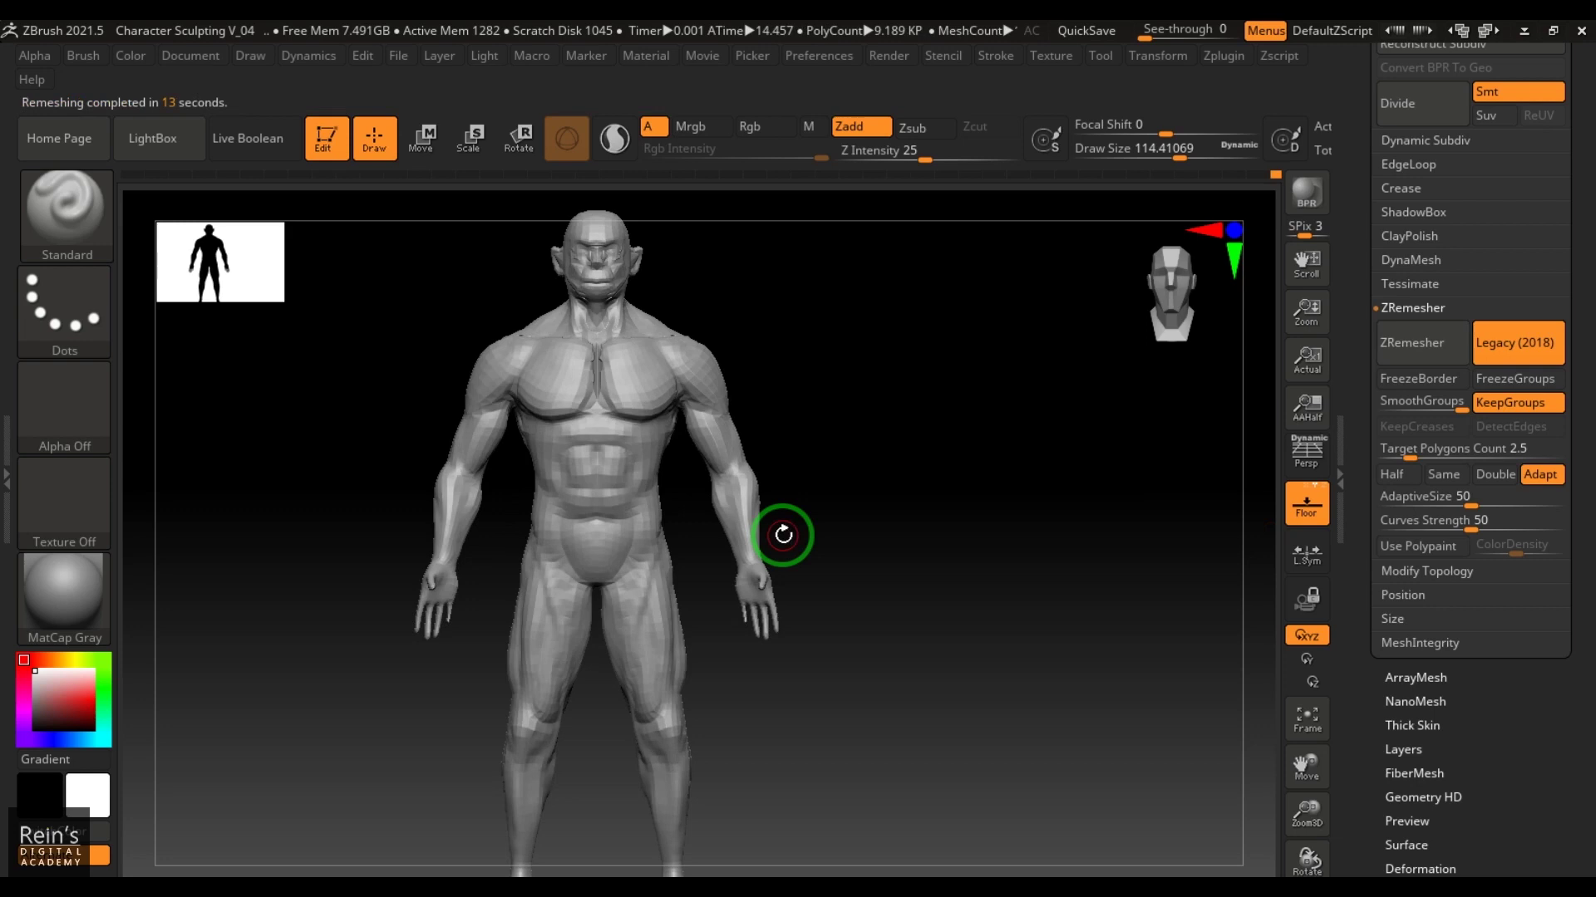
Turn on the polyframe display and inspect the remeshed back, chest and head.
key("shift+f")
left_click_drag(869, 434, 789, 509, "alt")
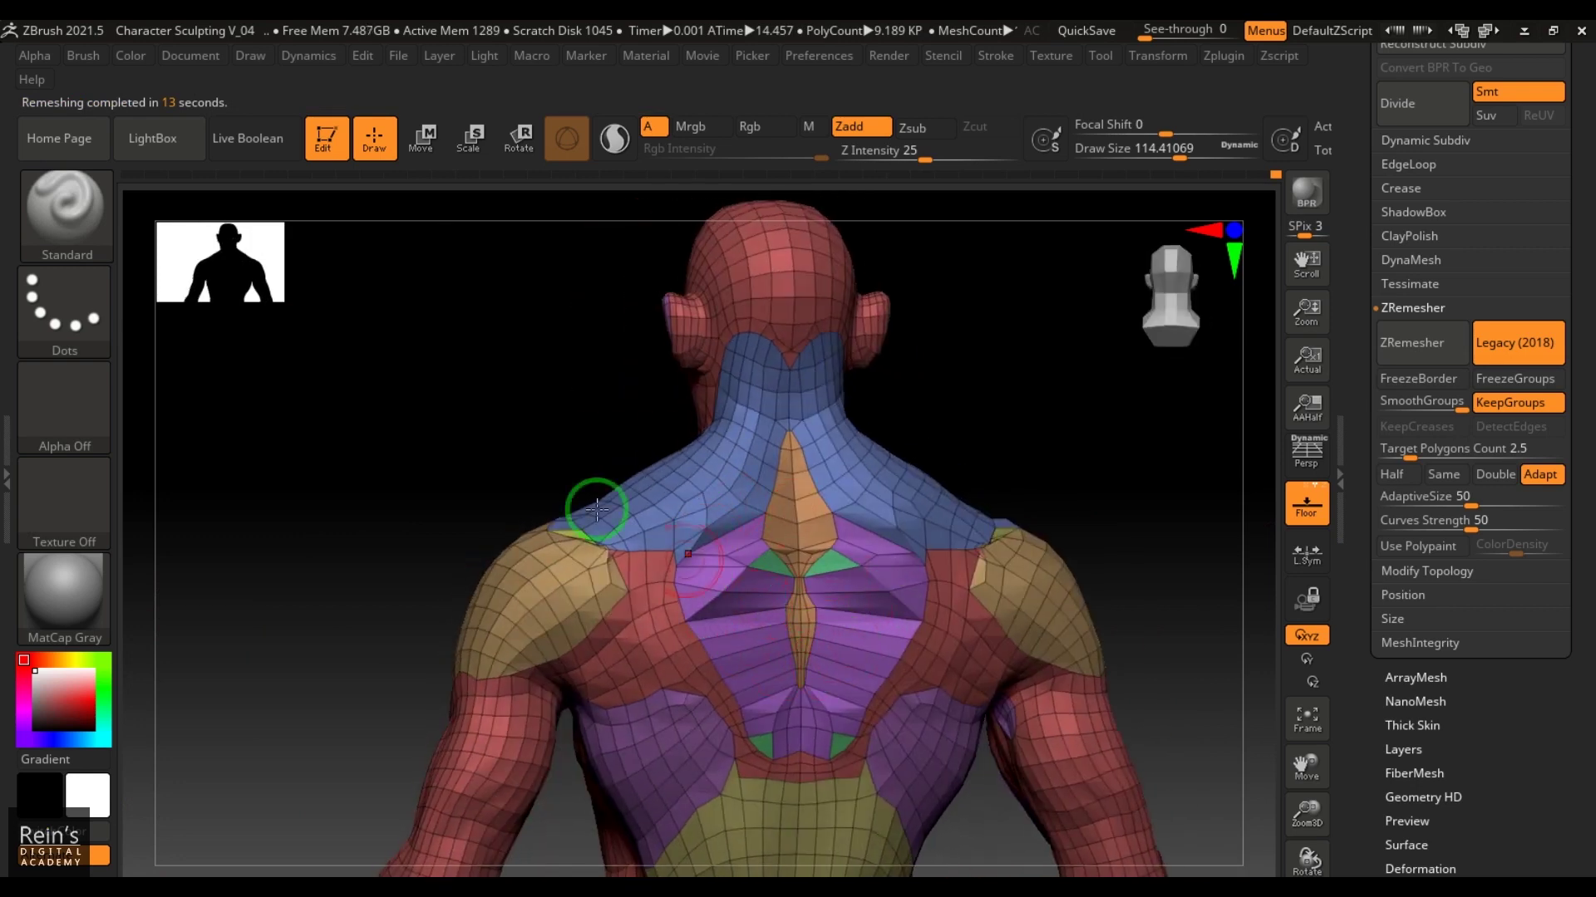
left_click_drag(597, 509, 761, 447)
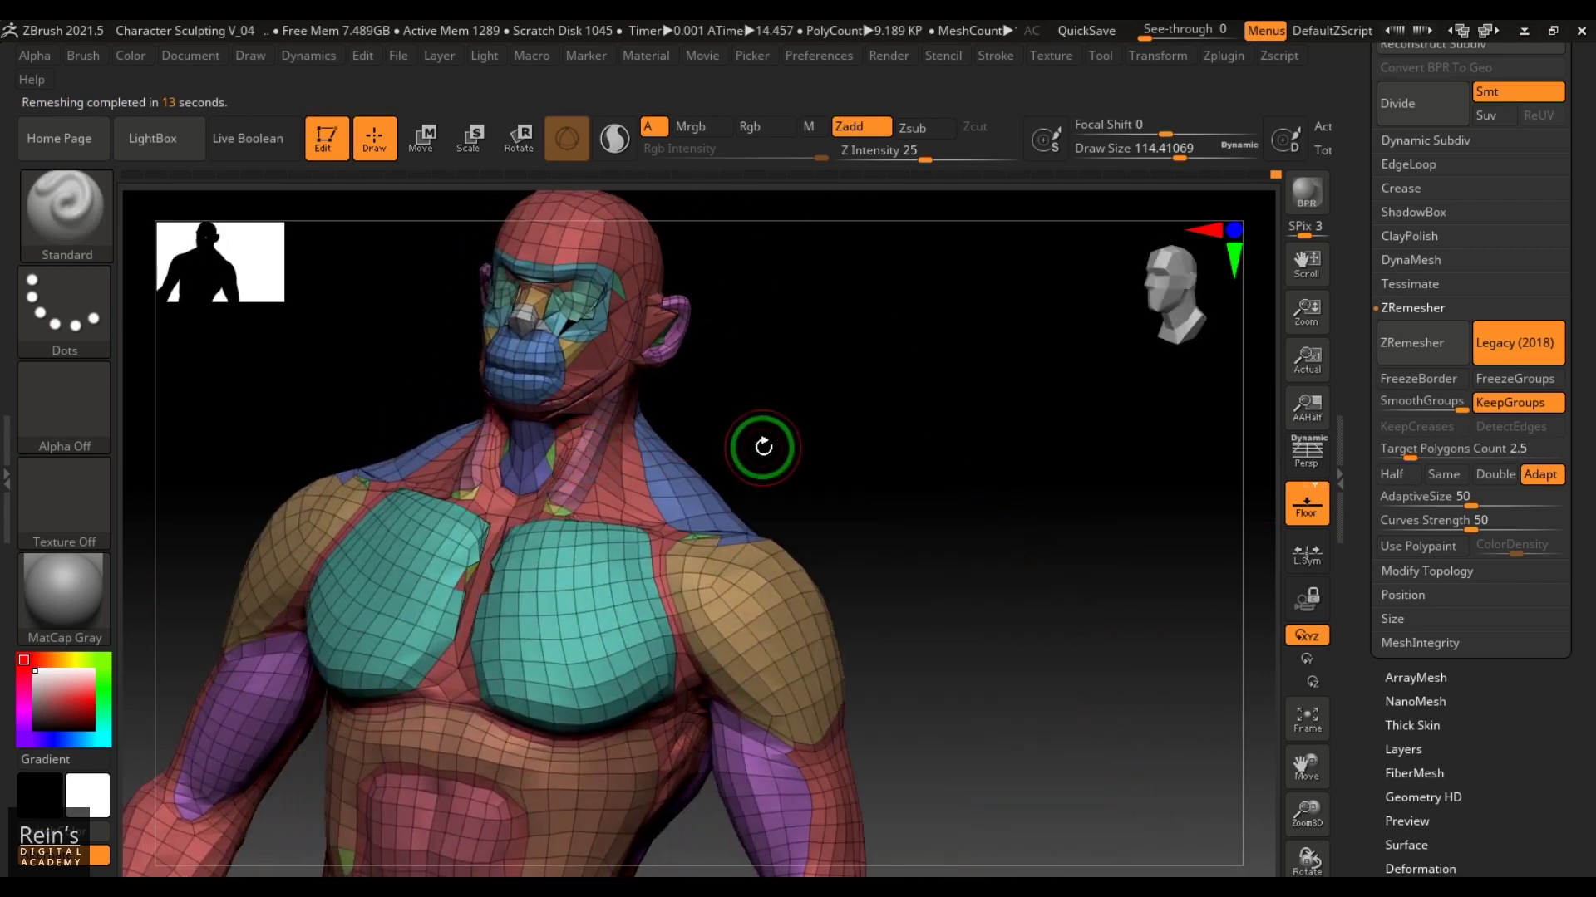
mouse_move(769, 374)
left_mouse_down("alt")
mouse_move(809, 388)
mouse_move(848, 341)
mouse_move(809, 552)
left_mouse_up("alt")
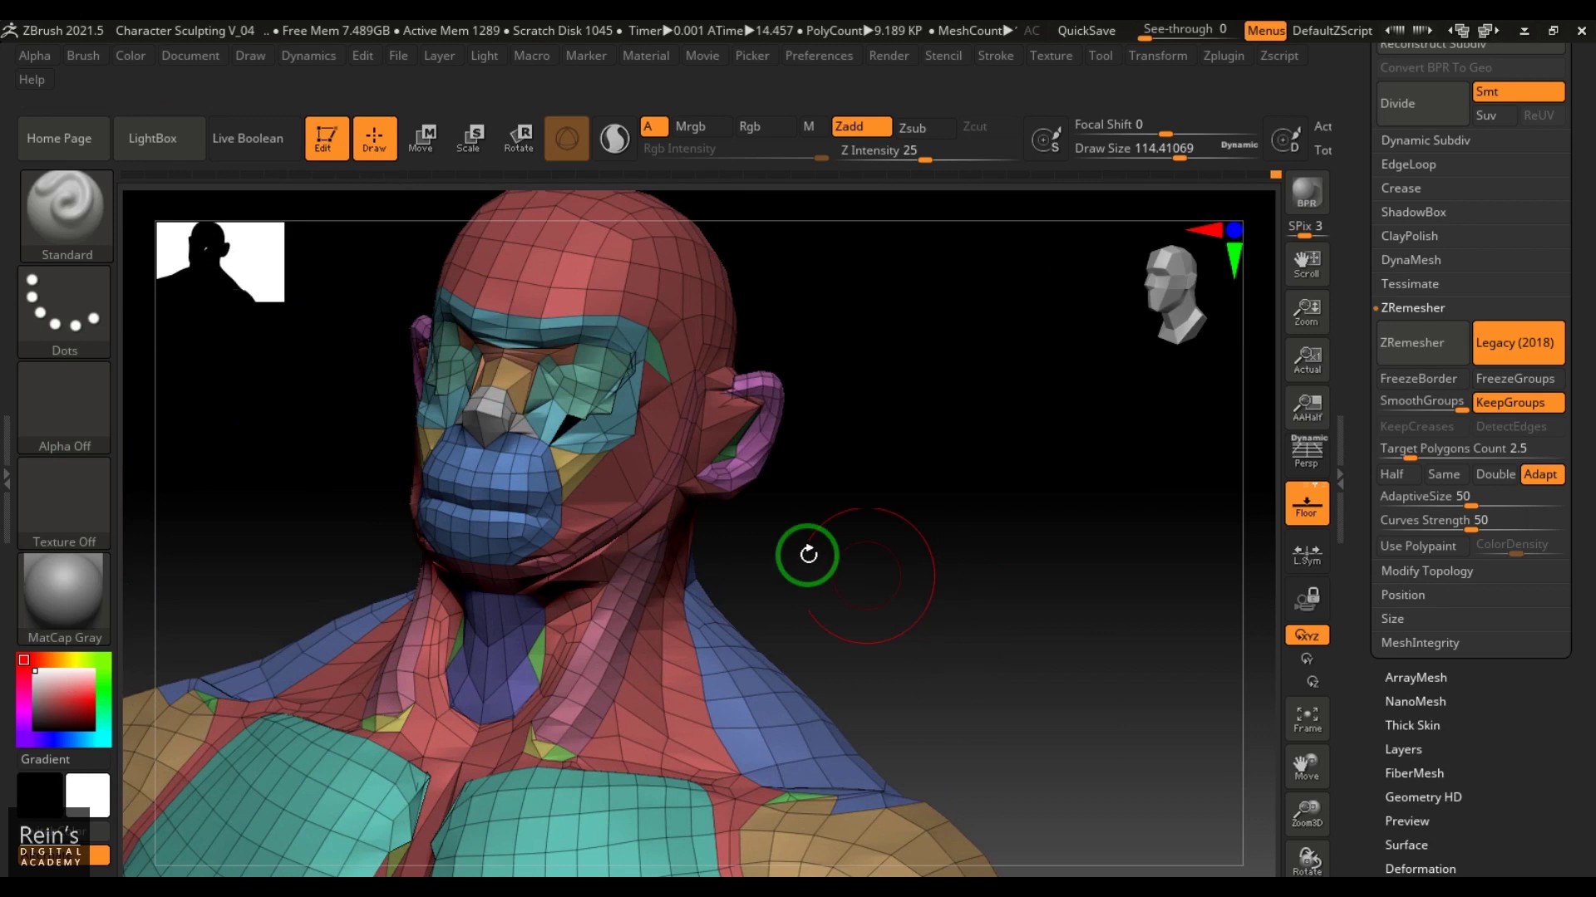
Smooth the remeshed face around the eyes, cheek, mouth and nose.
mouse_move(592, 421)
left_mouse_down("shift")
mouse_move(545, 391)
mouse_move(629, 427)
mouse_move(541, 477)
left_mouse_up("shift")
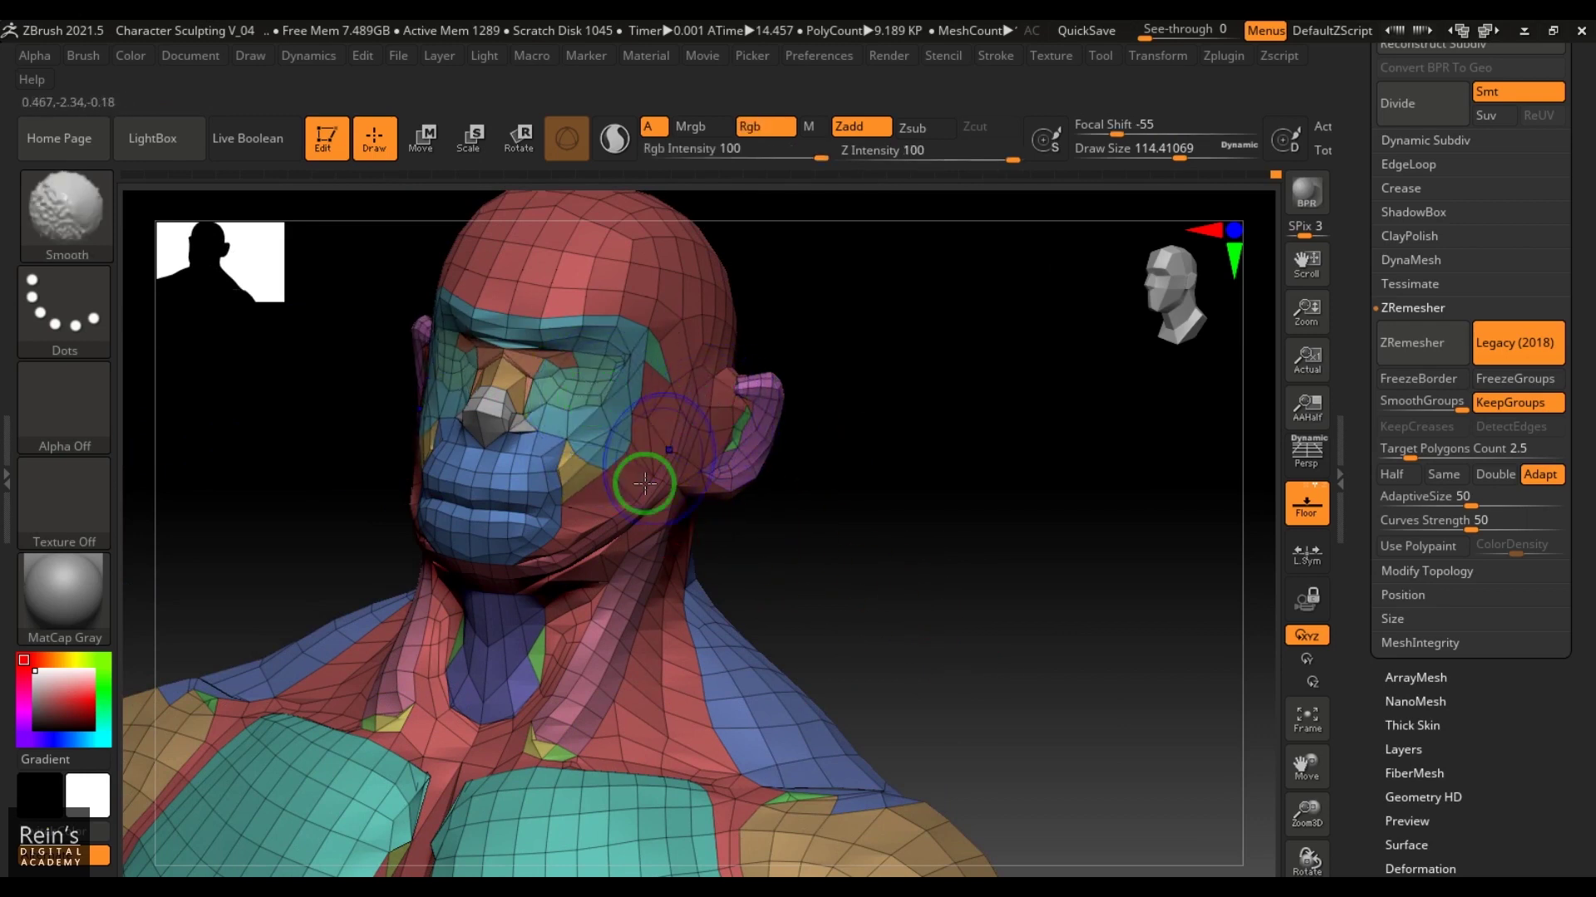
mouse_move(545, 569)
left_mouse_down("shift")
mouse_move(599, 541)
mouse_move(573, 421)
mouse_move(620, 398)
mouse_move(601, 368)
mouse_move(528, 356)
left_mouse_up("shift")
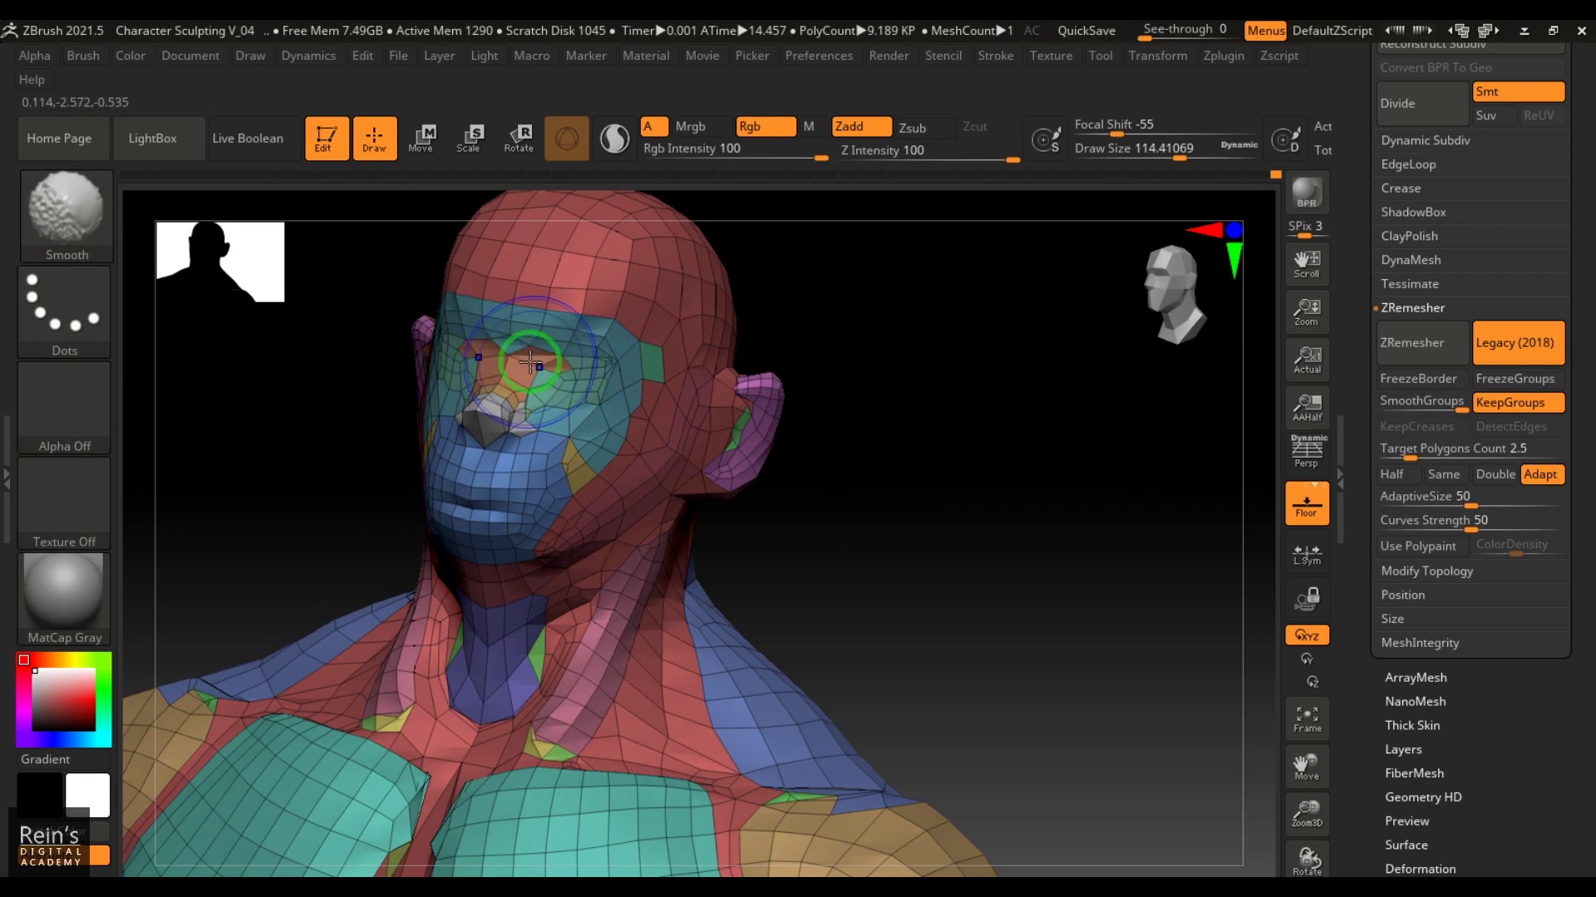
Smooth the mesh on the upper back where the trapezius meets the shoulder.
mouse_move(954, 560)
left_mouse_down()
mouse_move(901, 606)
mouse_move(819, 595)
mouse_move(942, 562)
mouse_move(830, 324)
left_mouse_up()
mouse_move(717, 558)
left_mouse_down("shift")
mouse_move(666, 570)
mouse_move(598, 495)
left_mouse_up("shift")
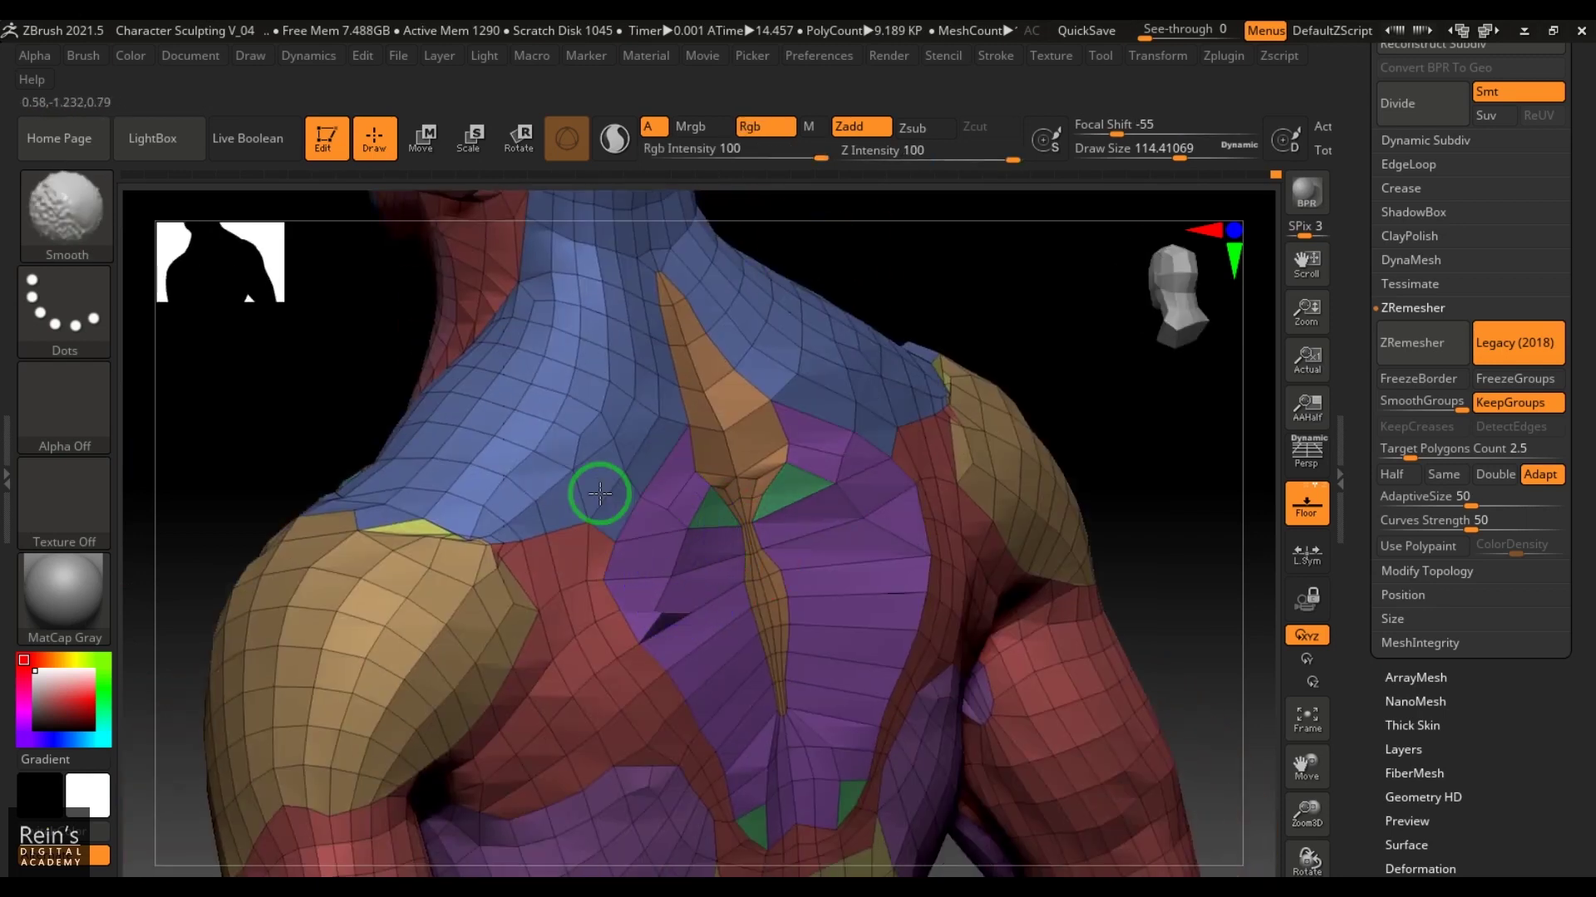
mouse_move(419, 525)
left_mouse_down("shift")
mouse_move(457, 543)
mouse_move(359, 528)
left_mouse_up("shift")
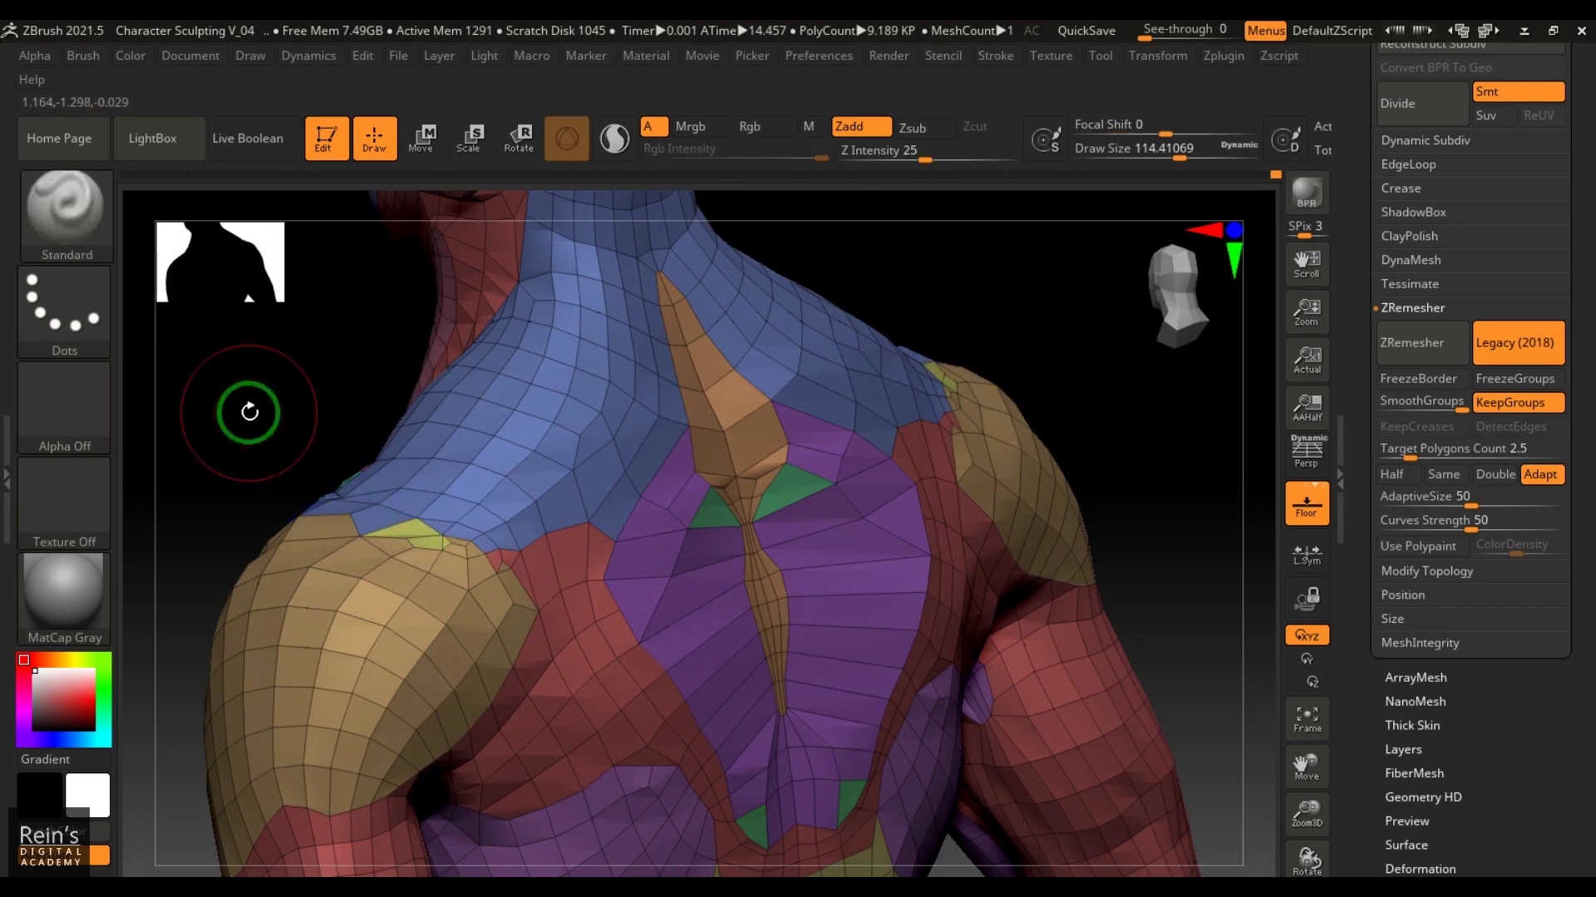
Smooth the upper chest topology around the collarbones and between the pectorals.
mouse_move(248, 412)
left_mouse_down()
mouse_move(363, 465)
mouse_move(267, 499)
mouse_move(225, 463)
left_mouse_up()
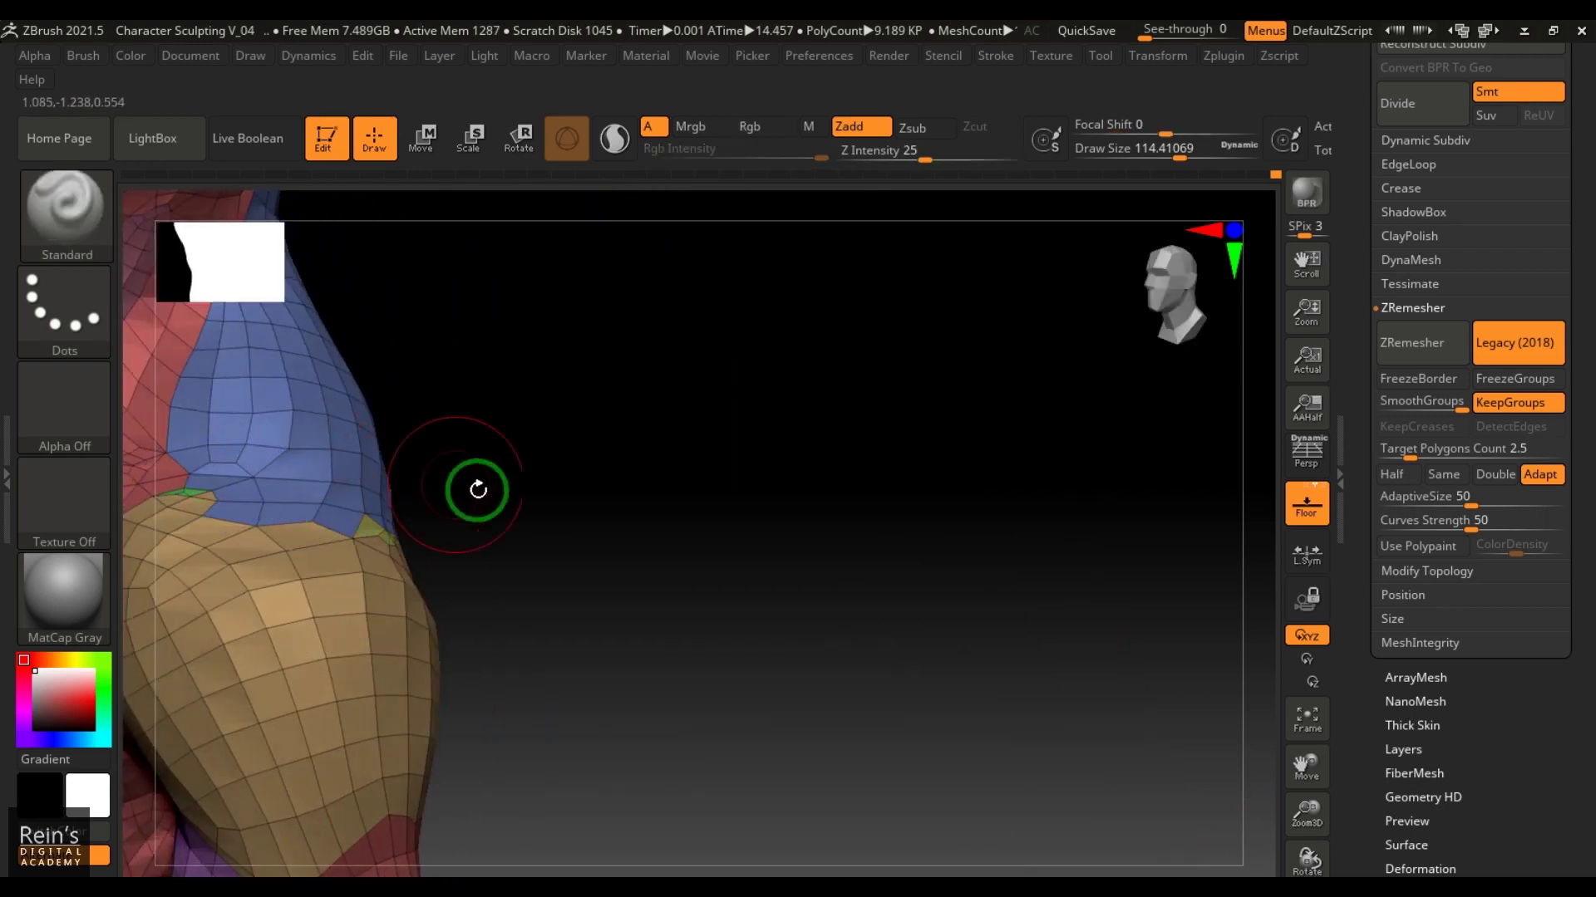
mouse_move(463, 488)
left_mouse_down()
mouse_move(1065, 588)
mouse_move(1067, 639)
left_mouse_up()
mouse_move(449, 515)
left_mouse_down("shift")
mouse_move(431, 448)
mouse_move(527, 372)
left_mouse_up("shift")
left_click_drag(1000, 545, 910, 546)
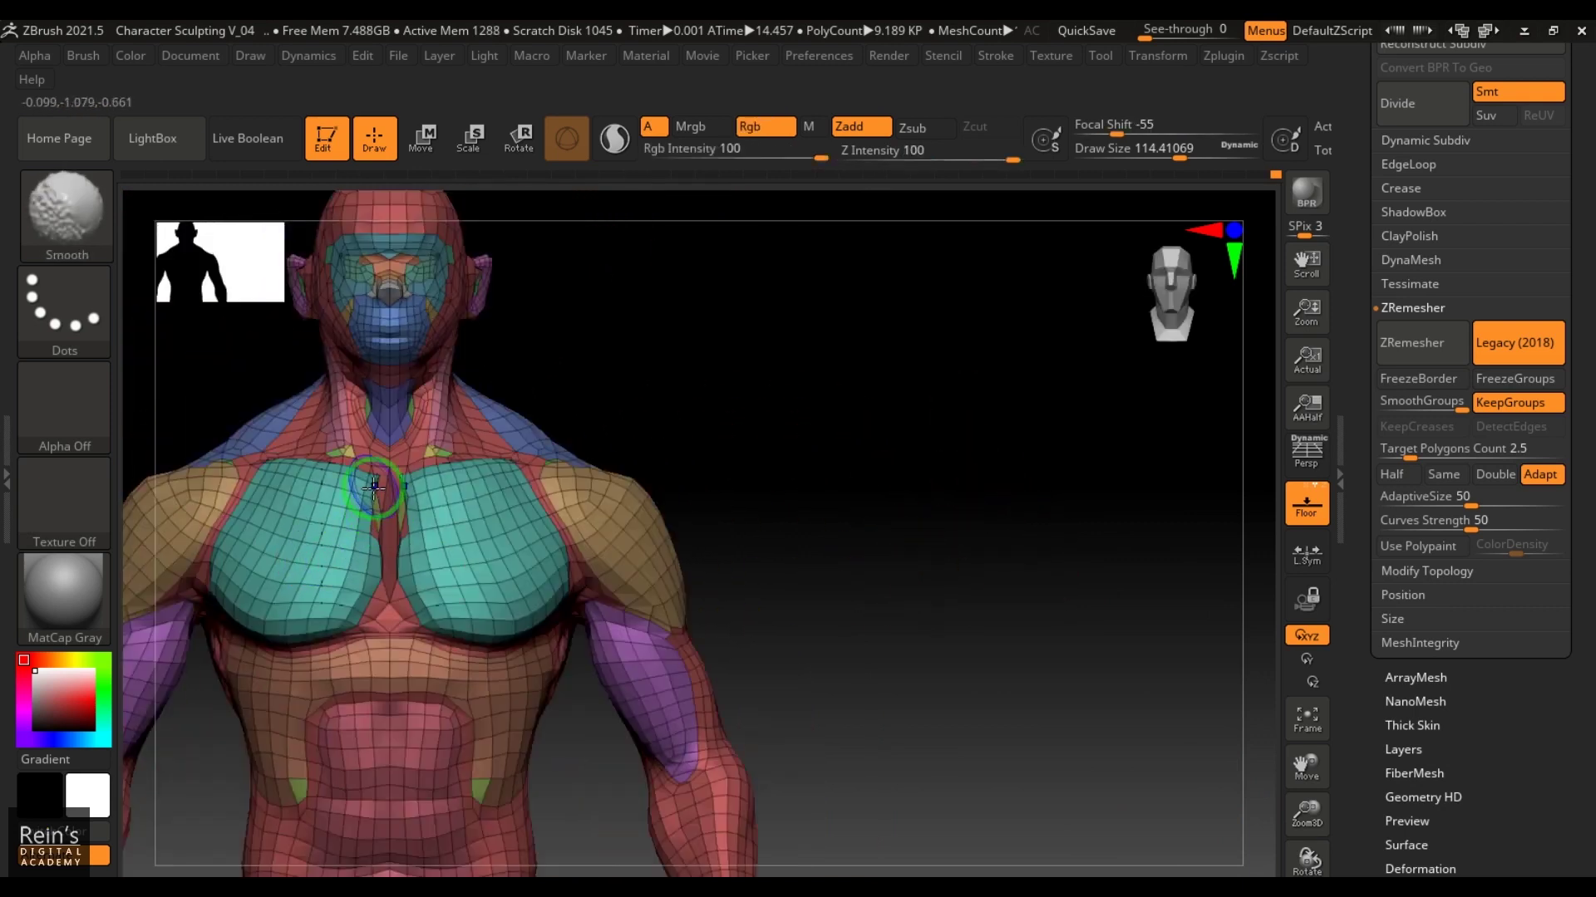
key("ctrl")
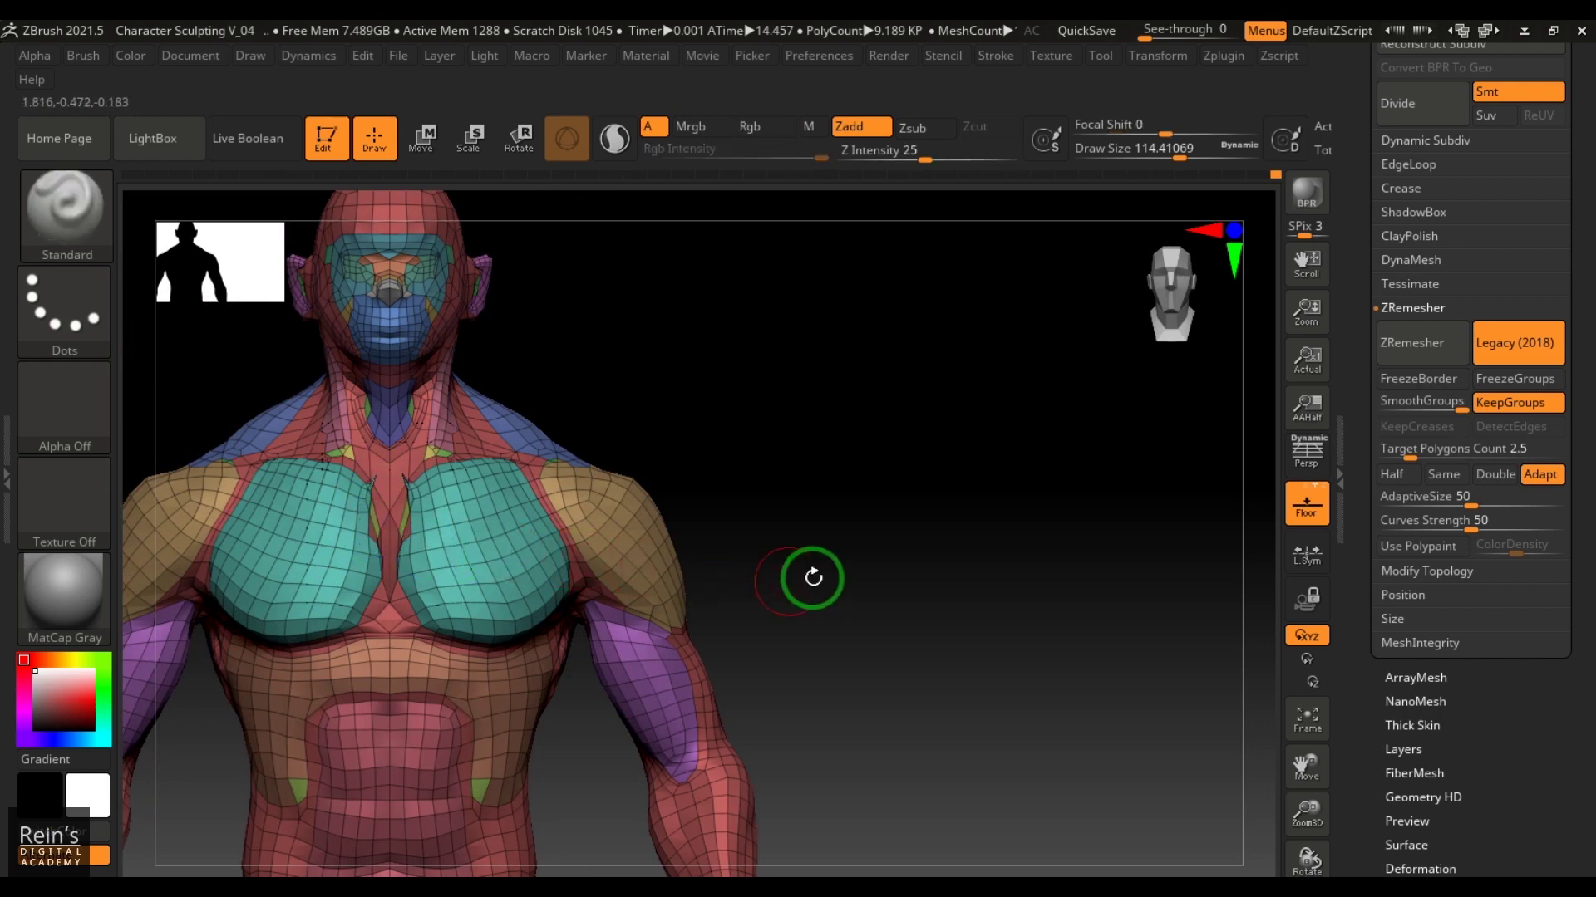
Start exporting the low-poly mesh and create a folder named retopo in D:\Character Sculpting as its destination.
mouse_move(865, 666)
left_mouse_down()
mouse_move(847, 634)
mouse_move(866, 591)
mouse_move(919, 662)
mouse_move(915, 560)
mouse_move(1142, 448)
left_mouse_up()
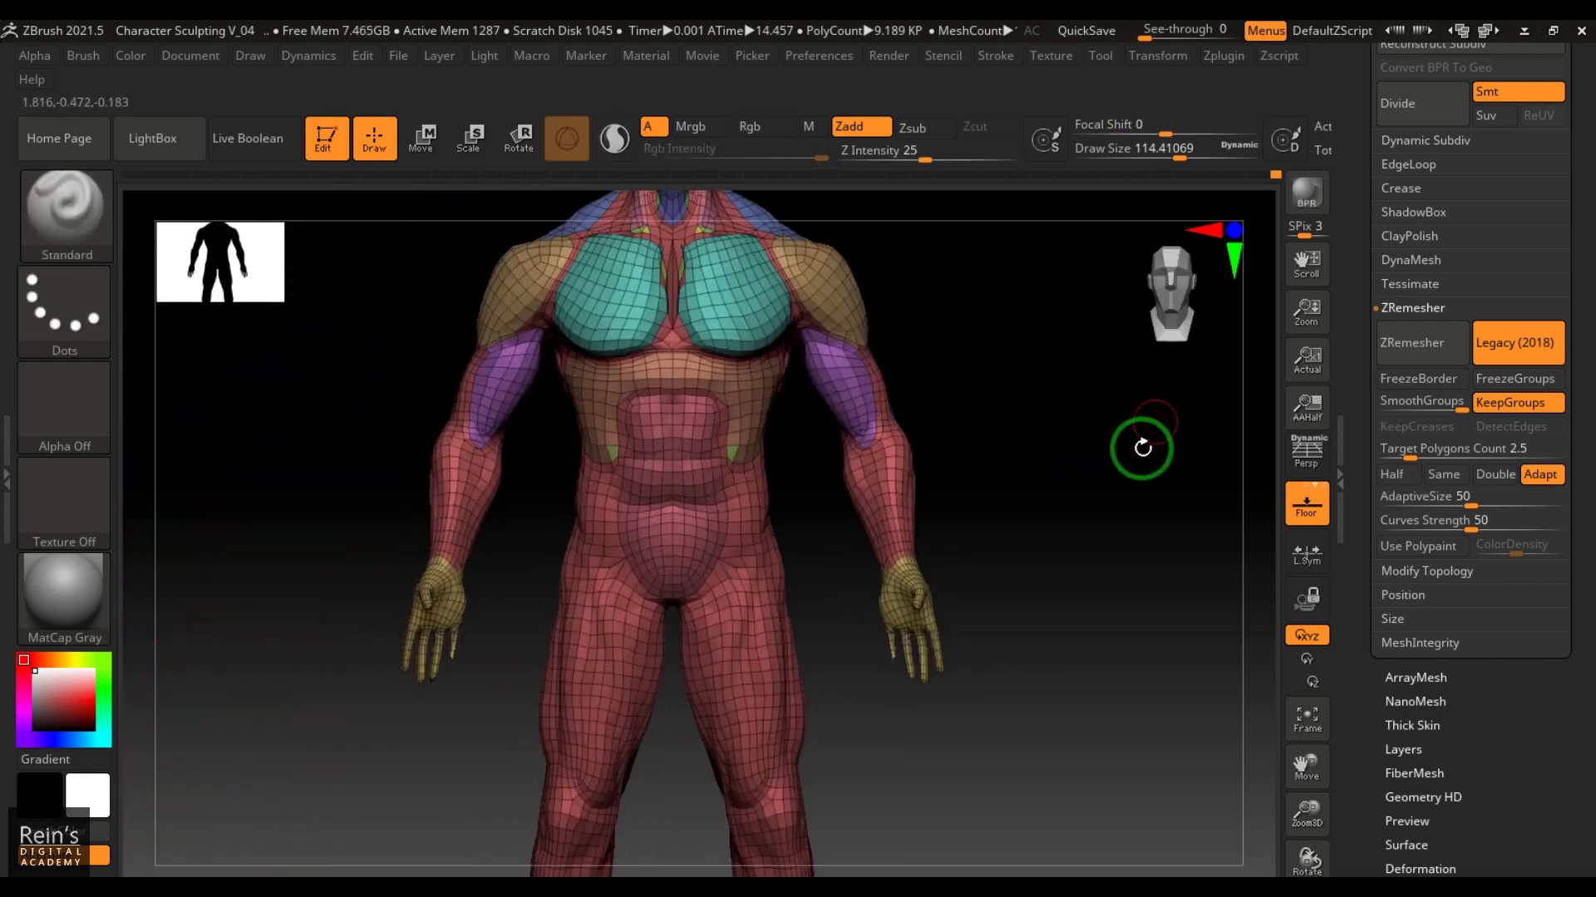
left_click_drag(1114, 506, 1016, 558)
scroll(1583, 649, "up", 6)
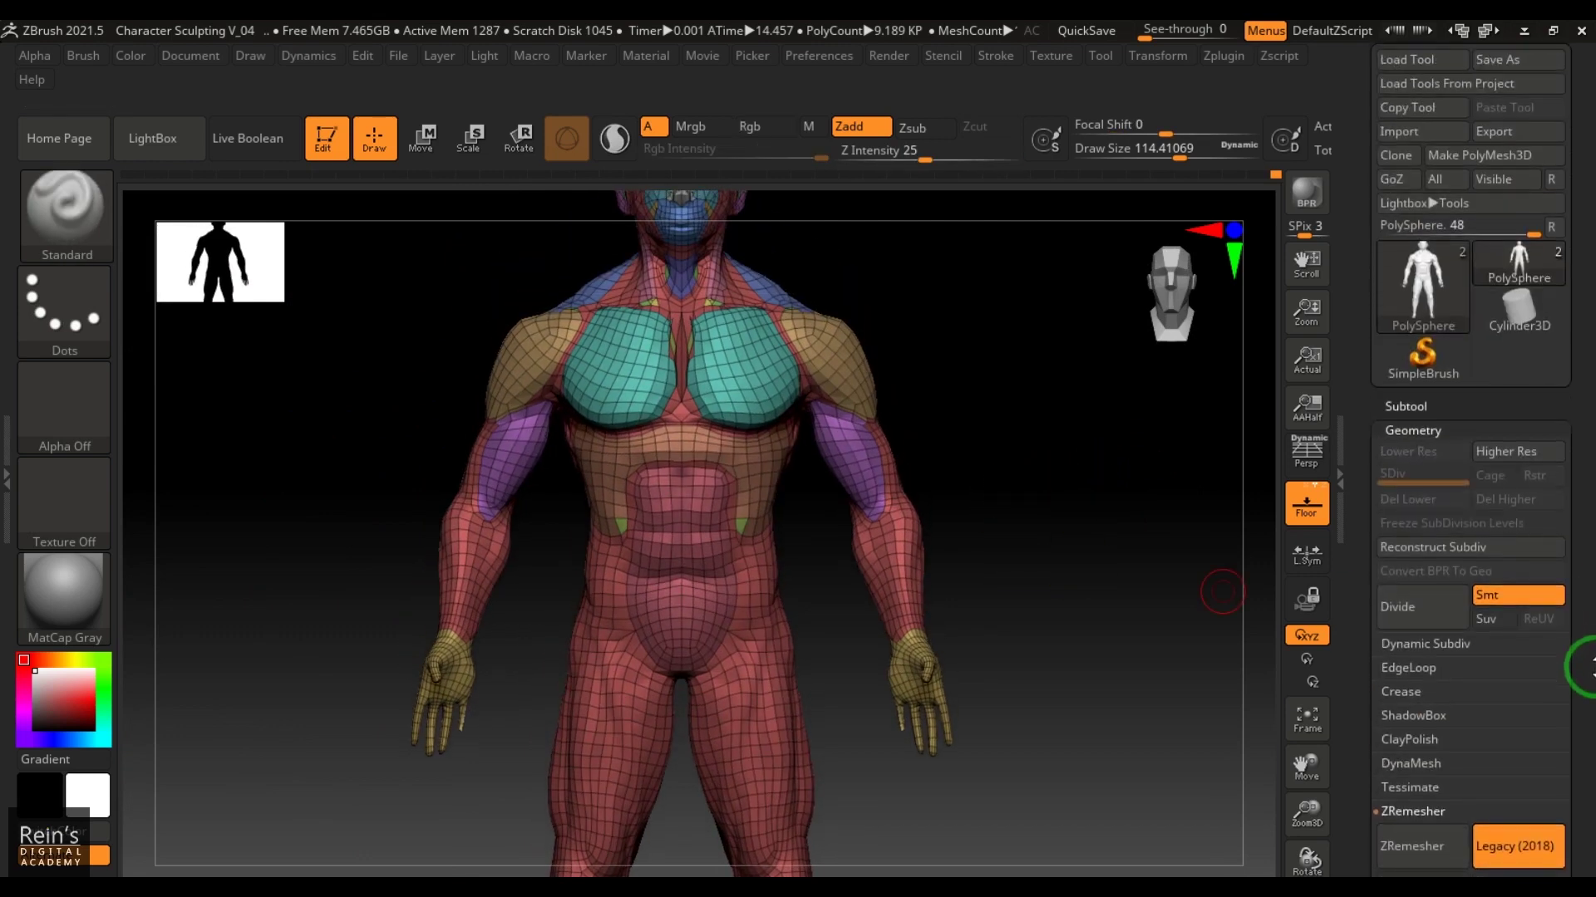
scroll(1571, 359, "up", 2)
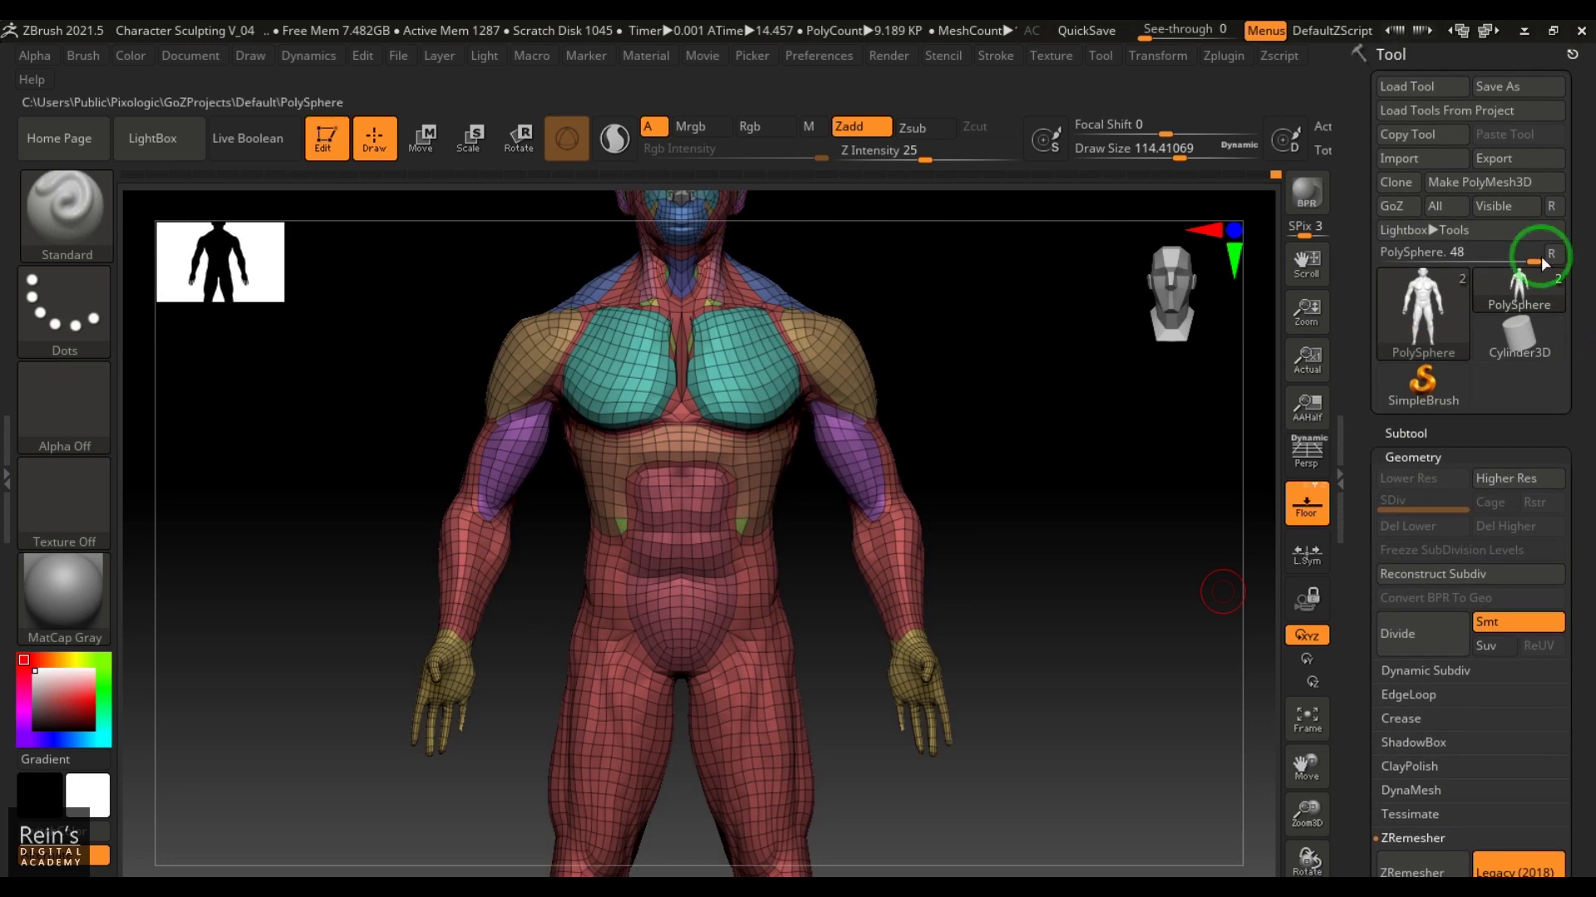
left_click(1532, 163)
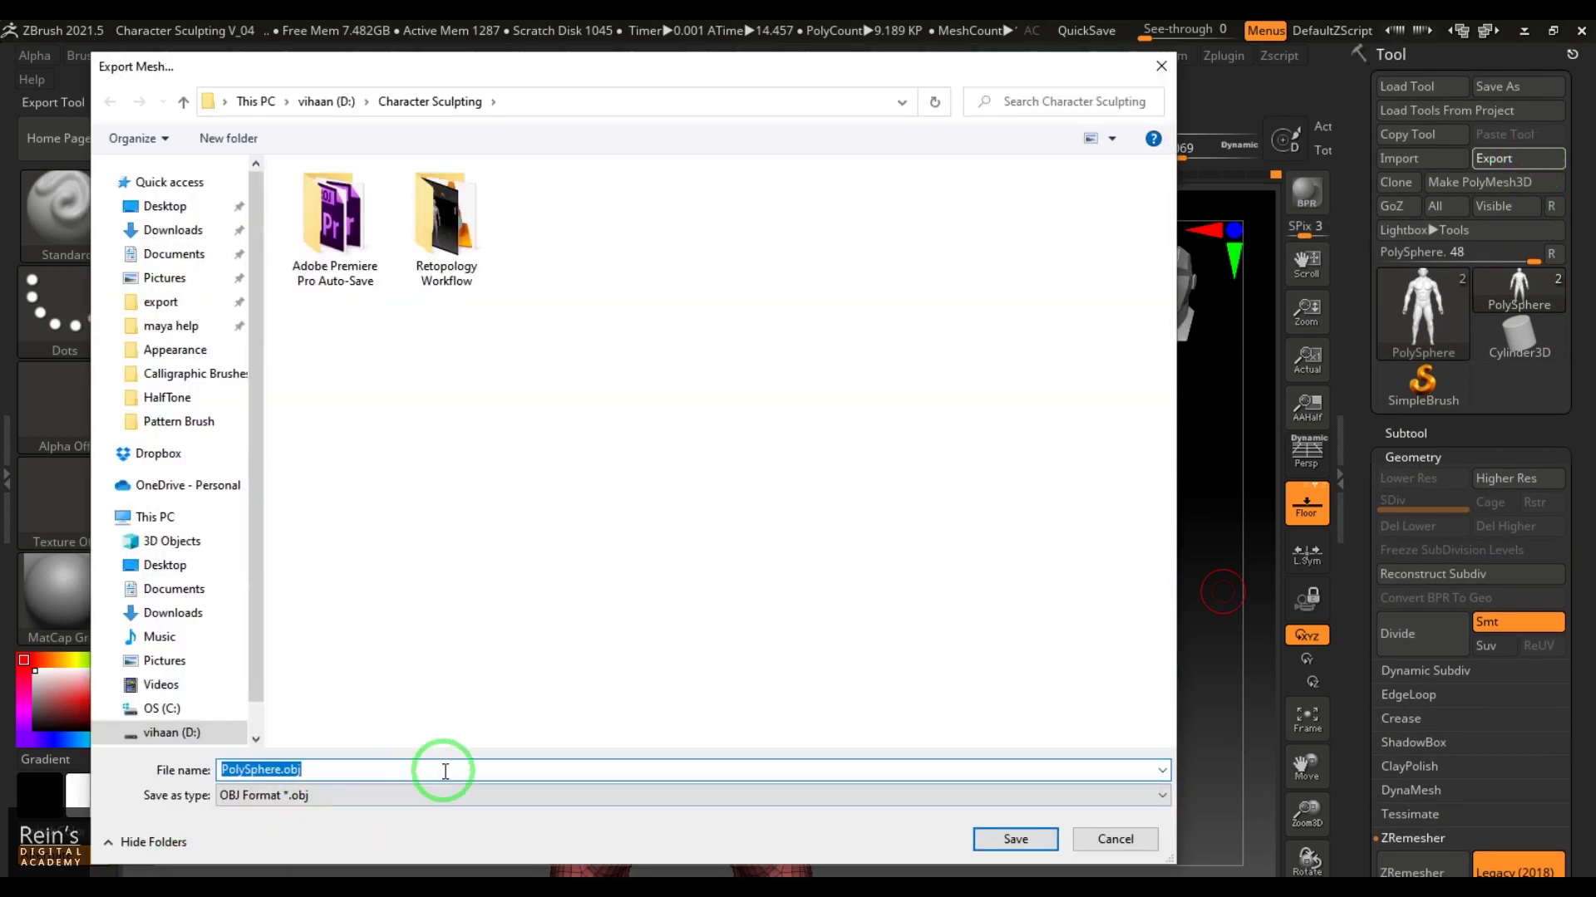
right_click(412, 530)
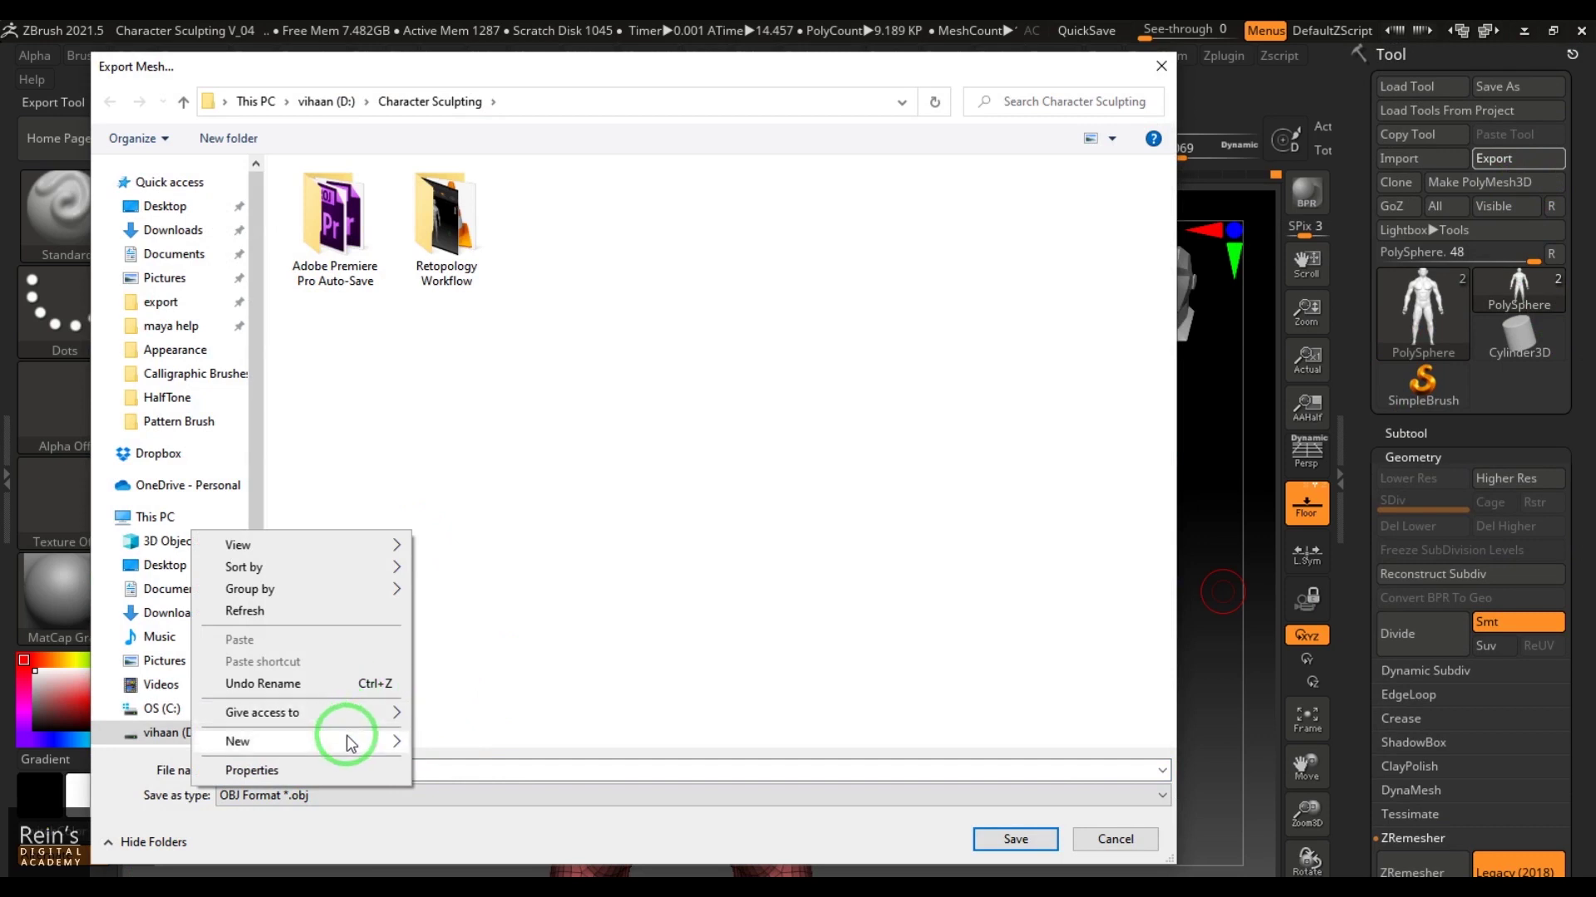
mouse_move(347, 737)
left_click(498, 534)
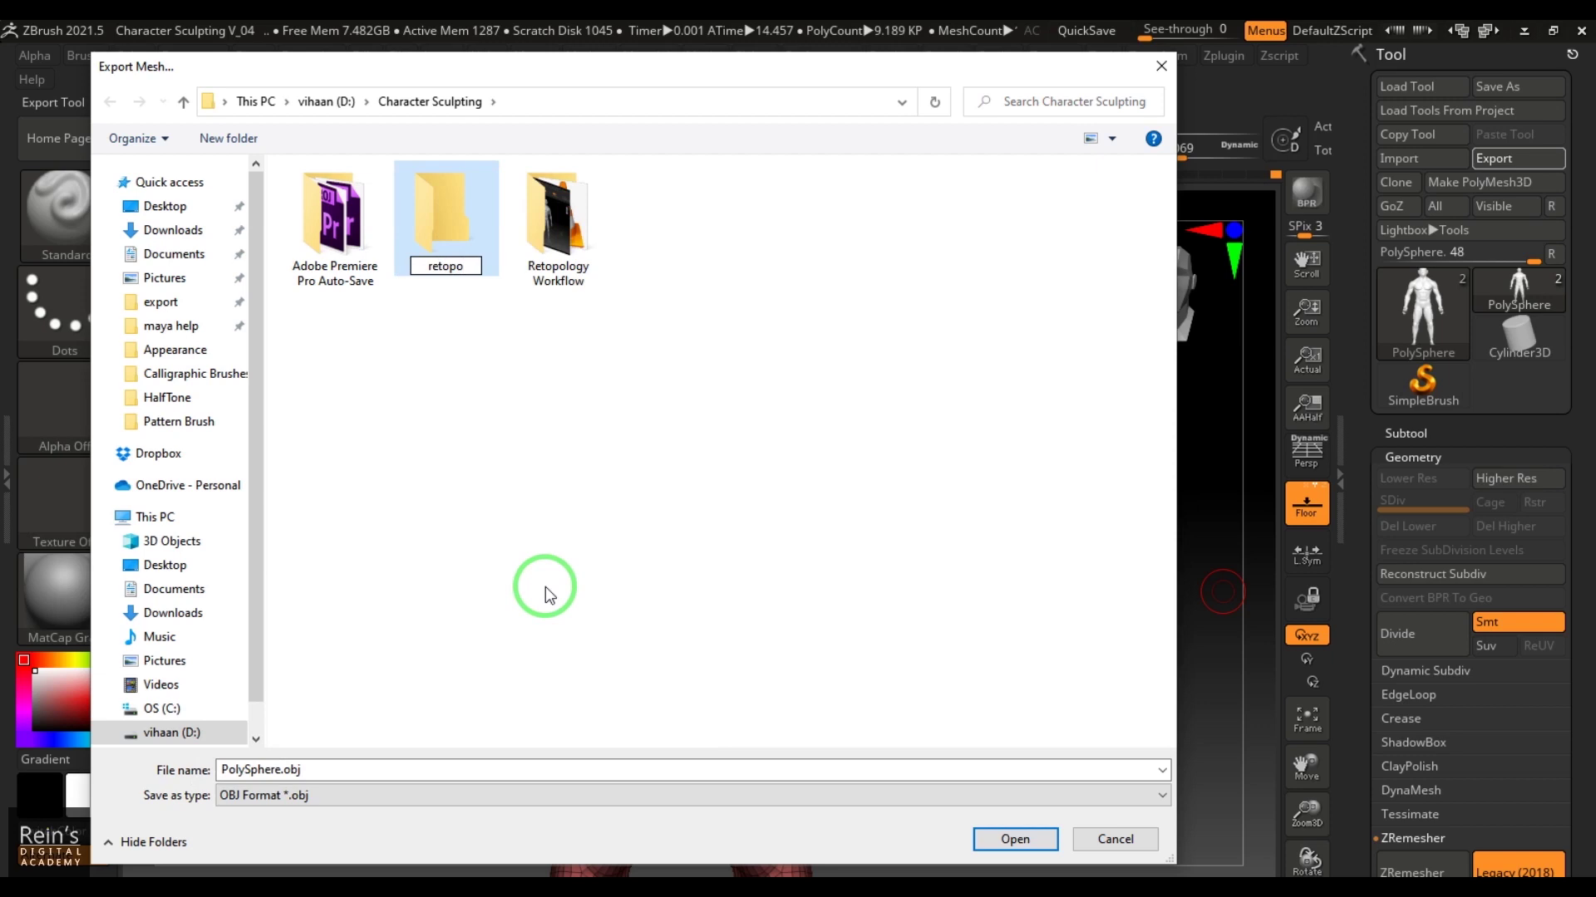
key("Return")
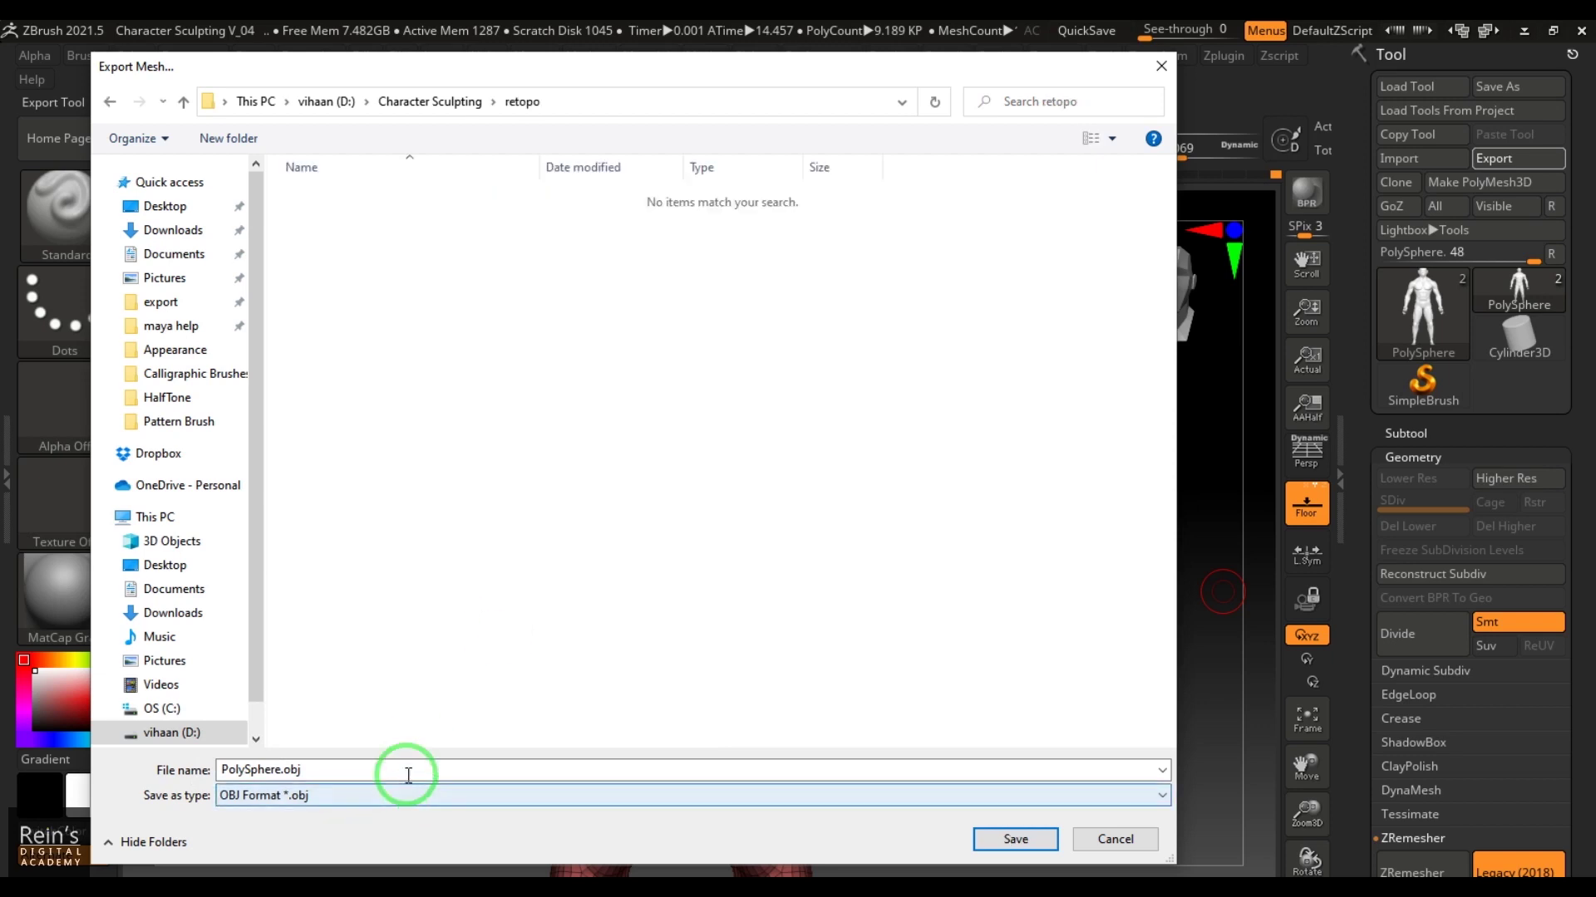
Name the export LowPoly.obj and save it in OBJ format in the retopo folder.
double_click(288, 771)
left_click_drag(175, 771, 180, 770)
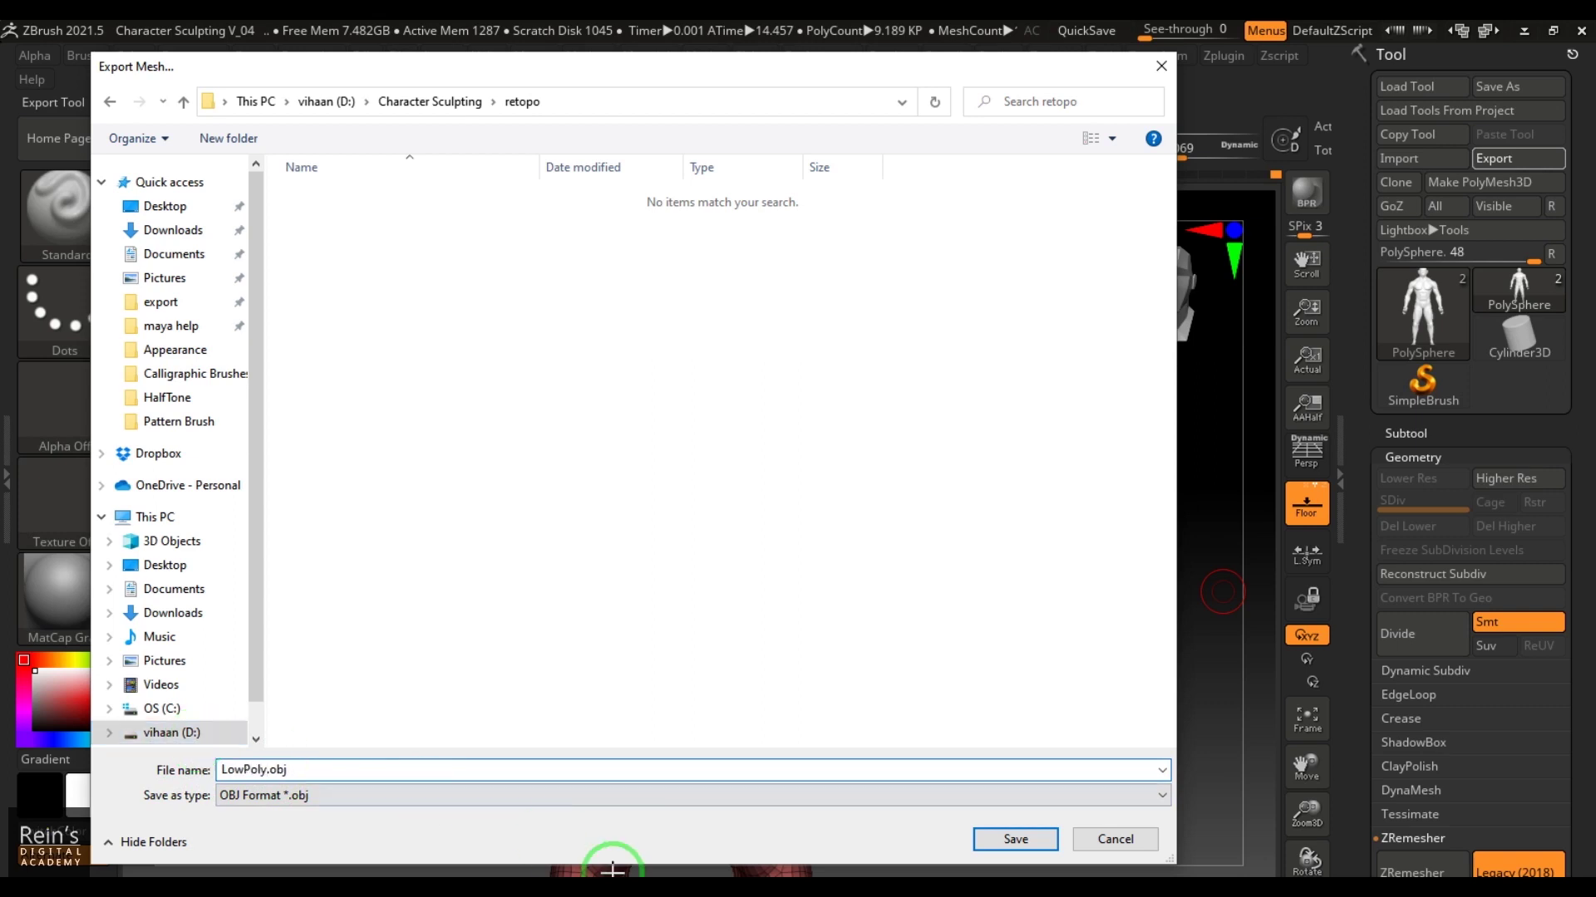
left_click(1015, 839)
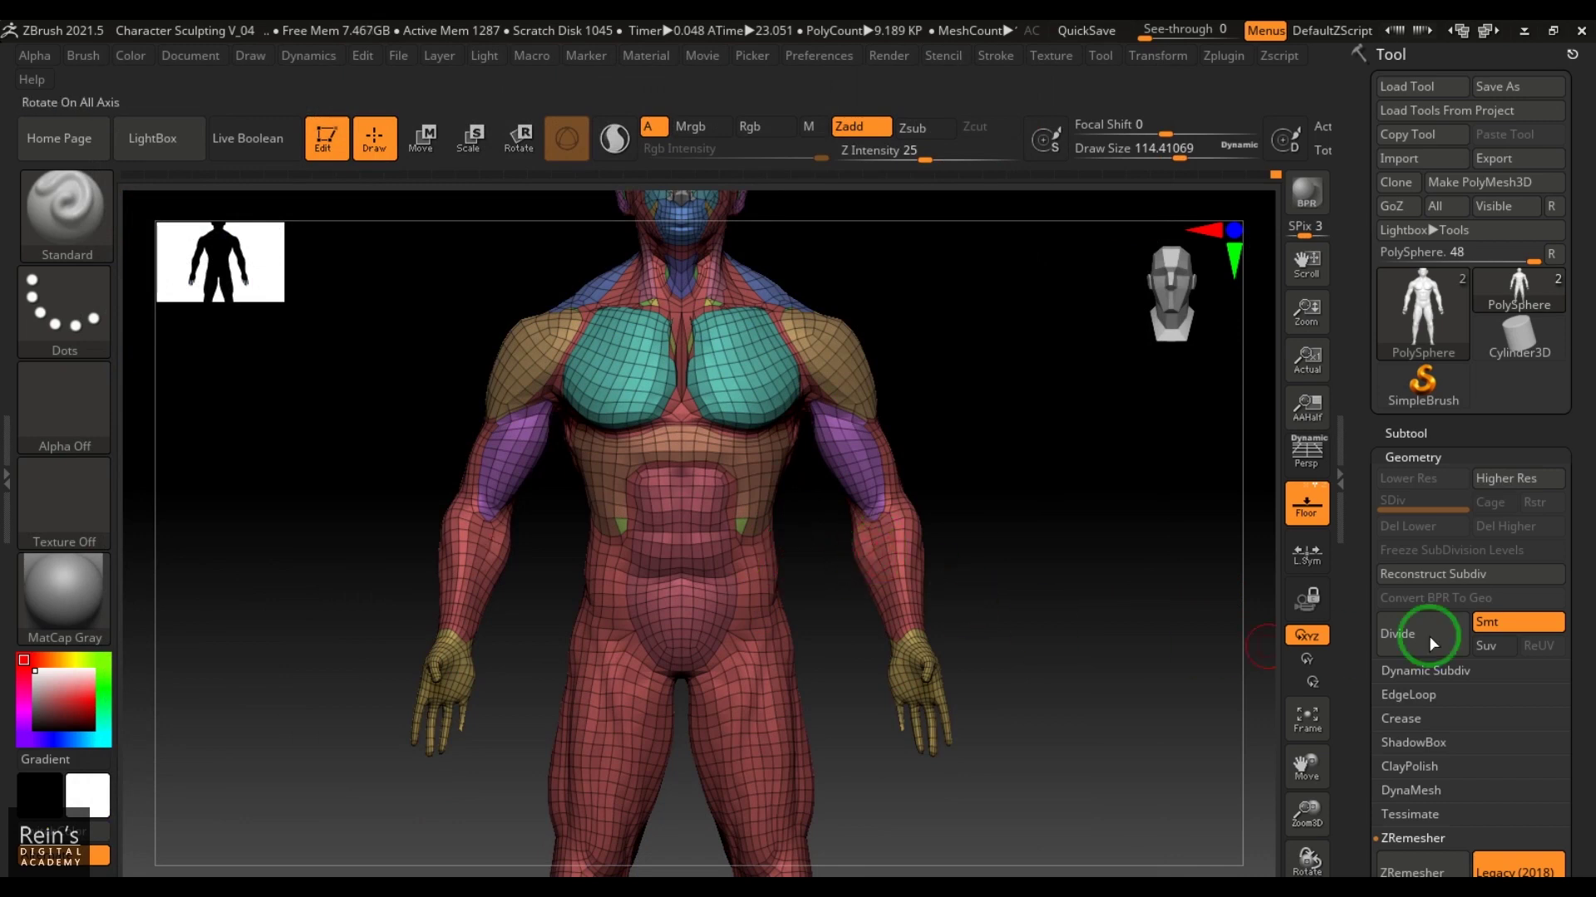
Make the high-resolution PolySphere1 subtool active and export it as HighPoly.obj to the retopo folder.
left_click(1410, 457)
left_click(1413, 433)
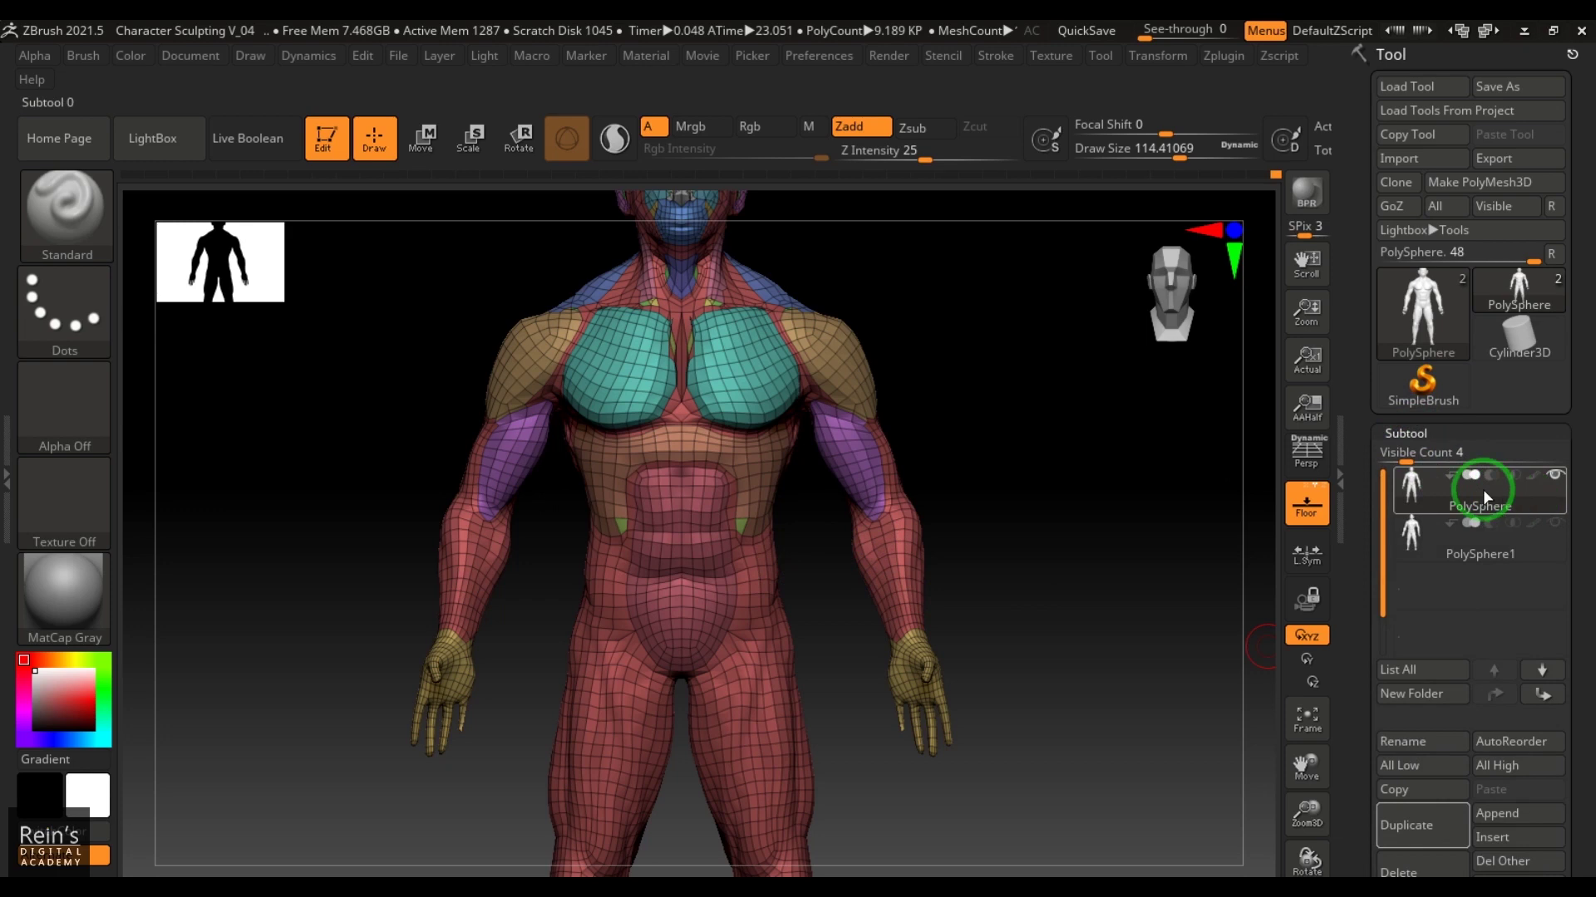
left_click(1559, 492)
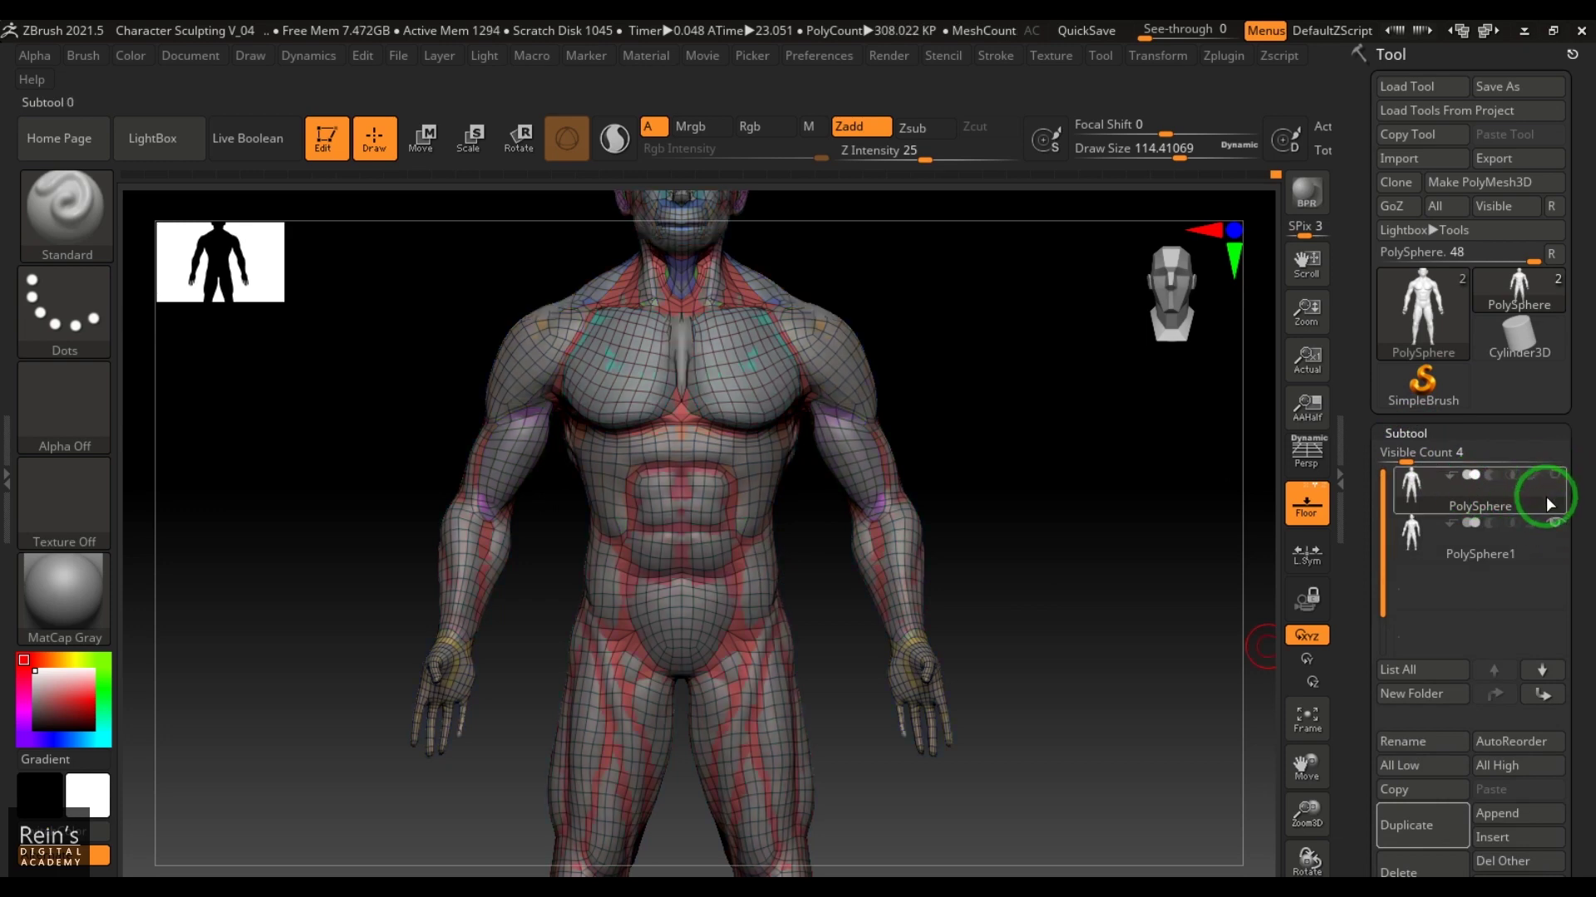
left_click(1410, 540)
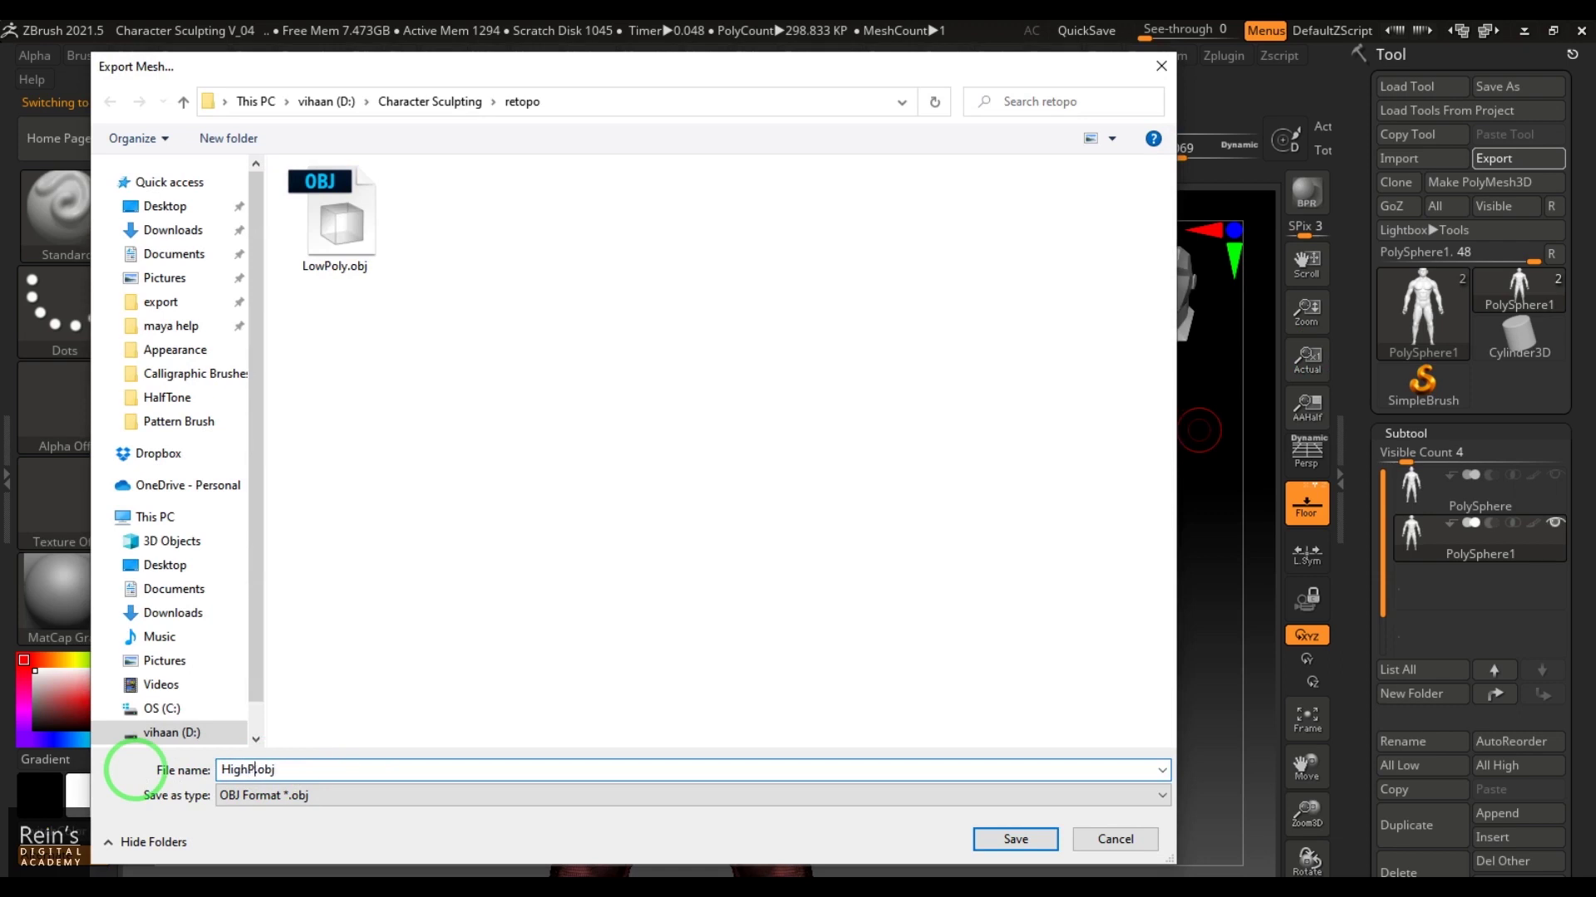
key("Return")
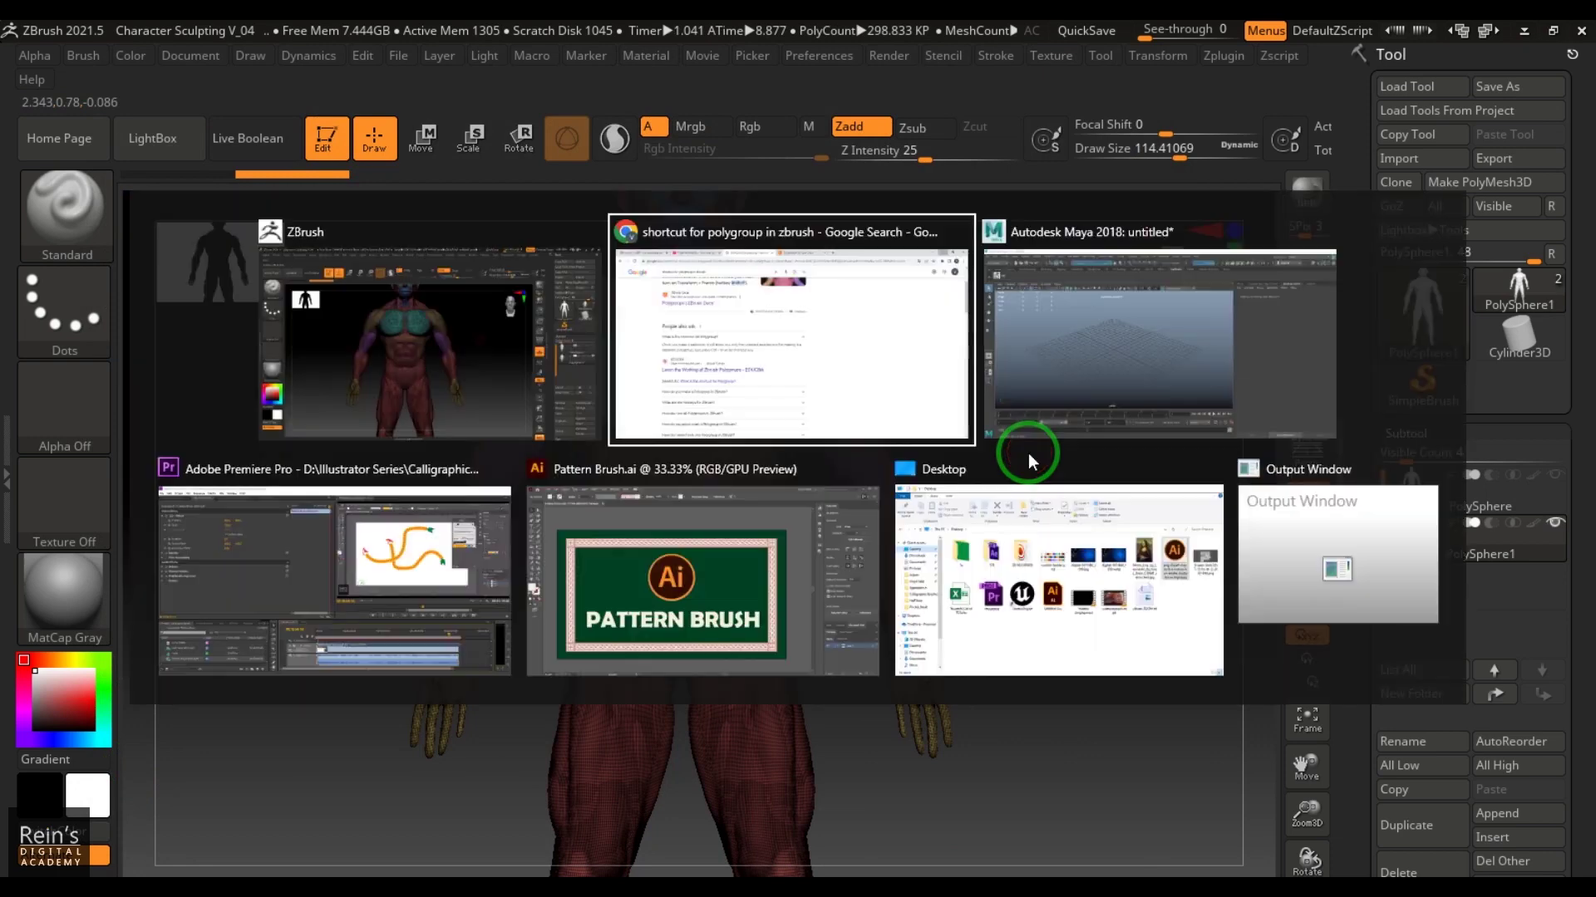
Switch to Autodesk Maya, close the GoZ update window and start an OBJ import from the import options.
left_click(1028, 449)
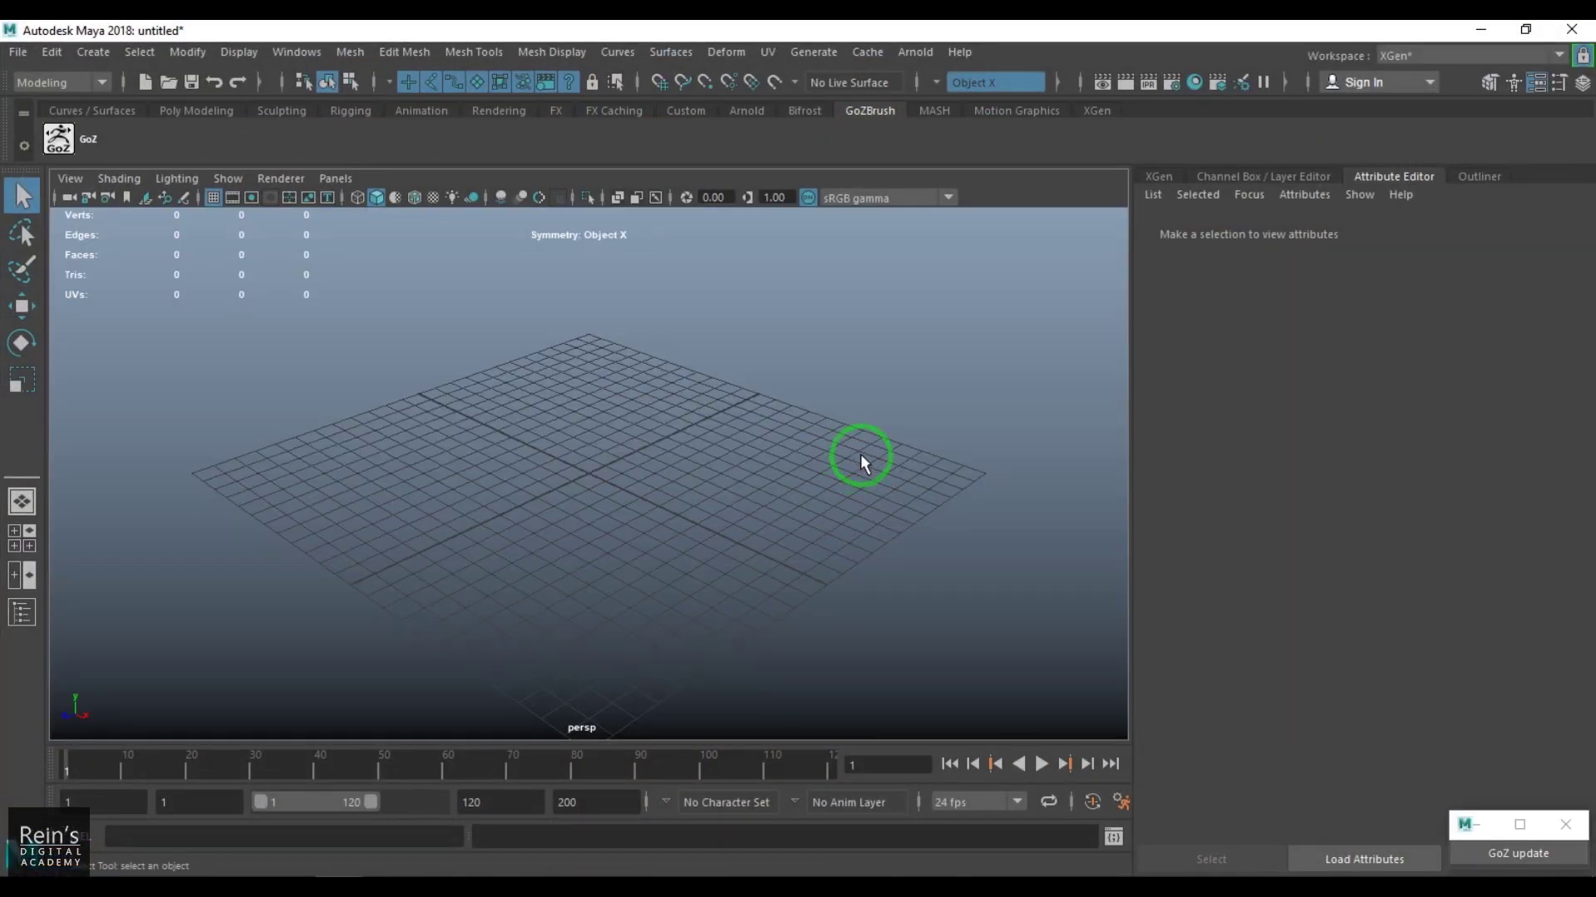
left_click(1564, 824)
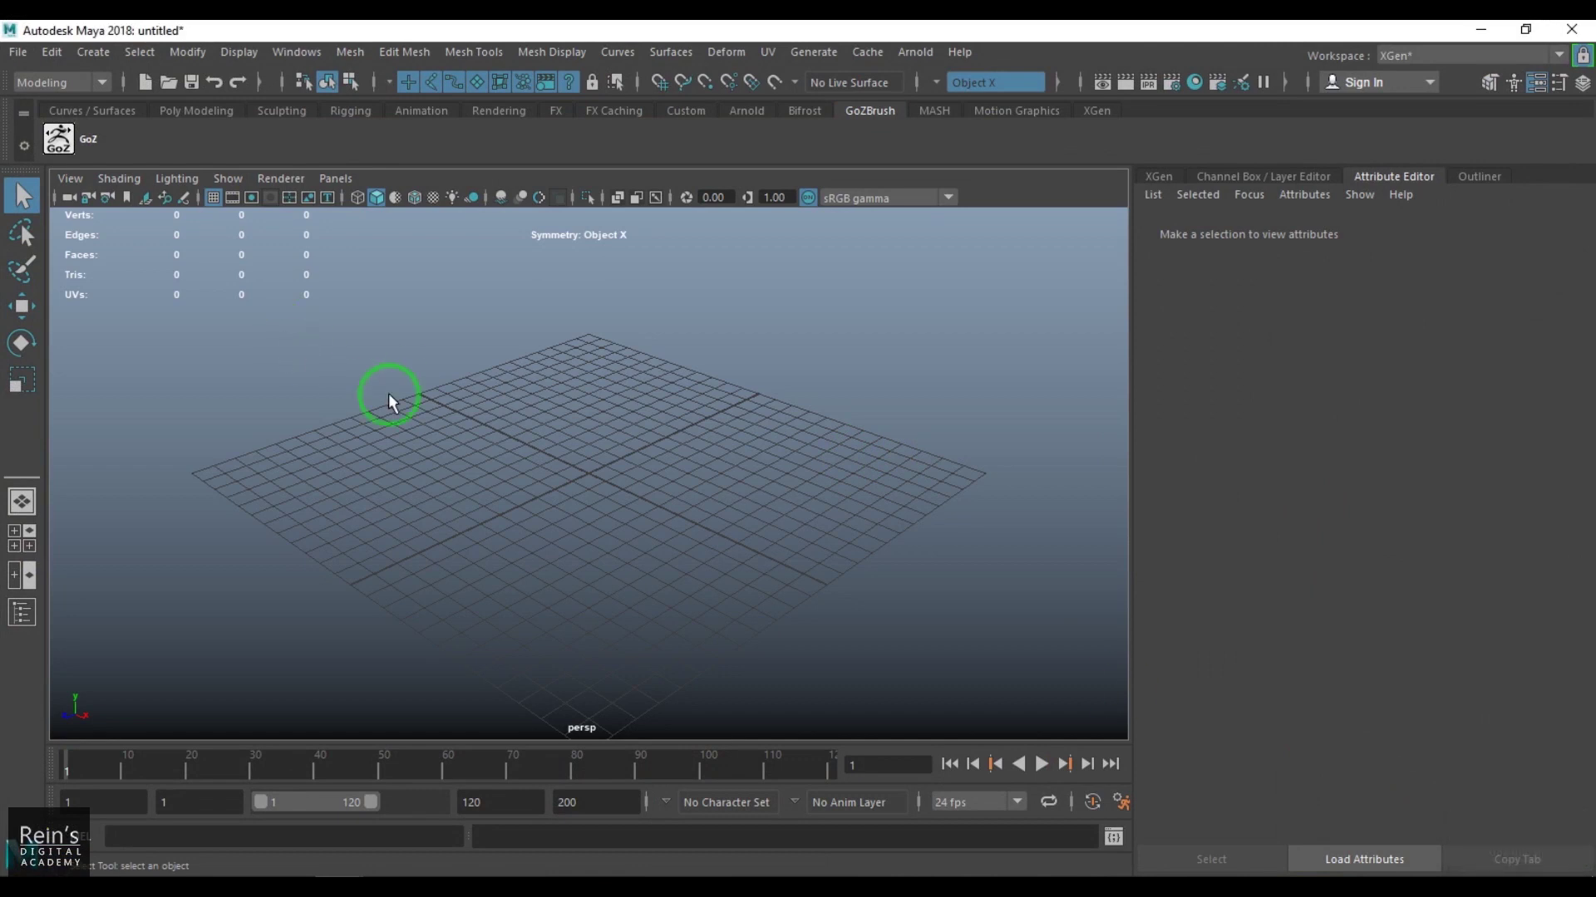
left_click(17, 51)
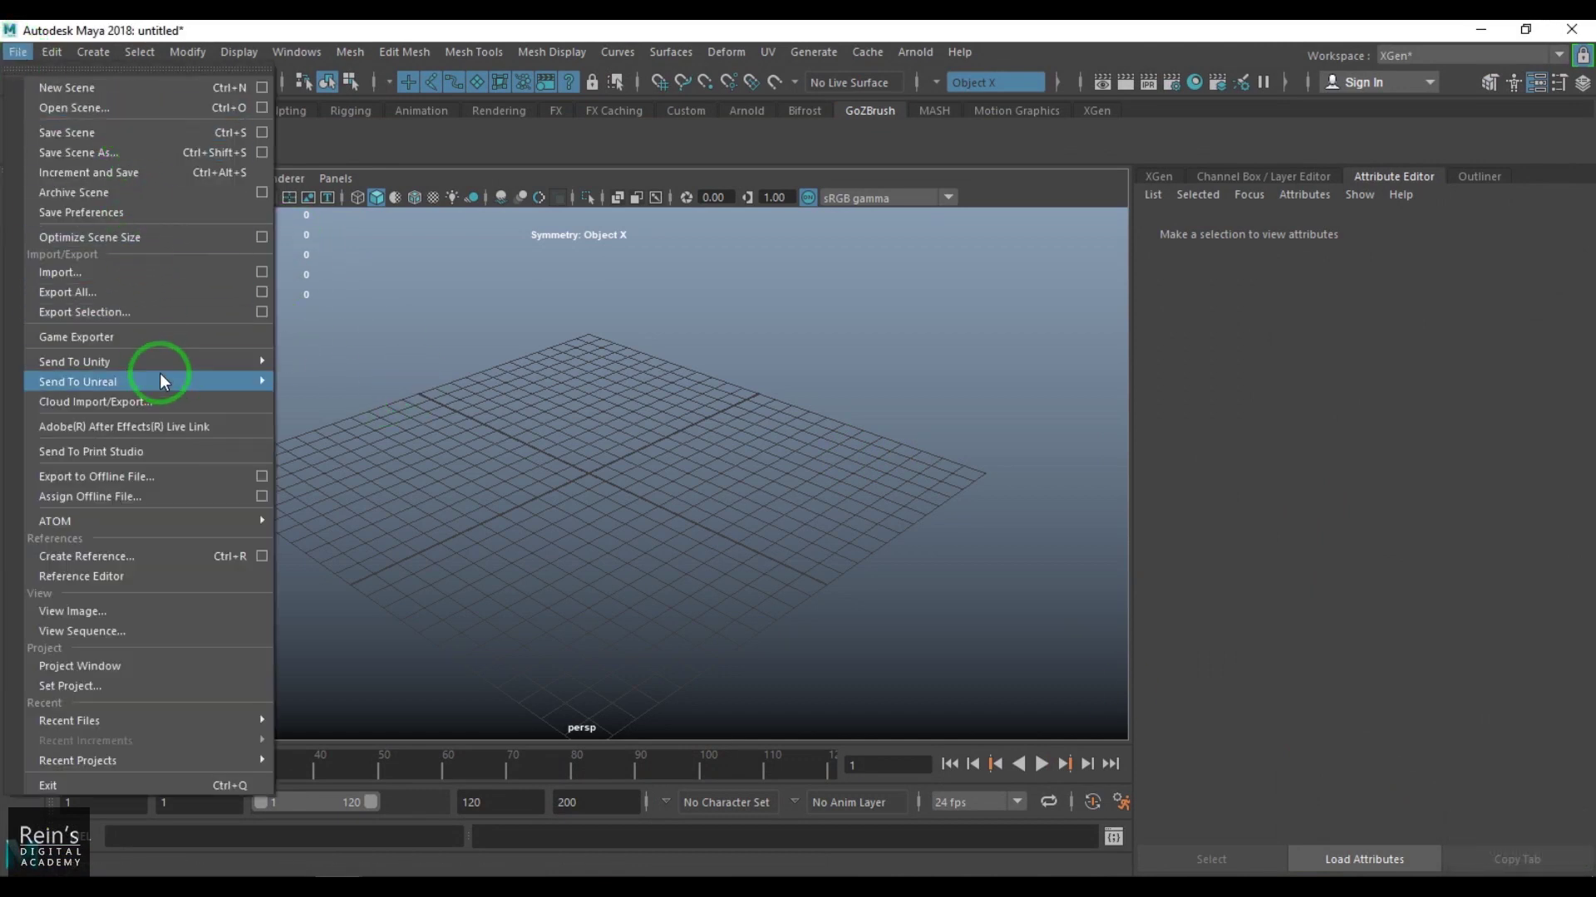
left_click(254, 274)
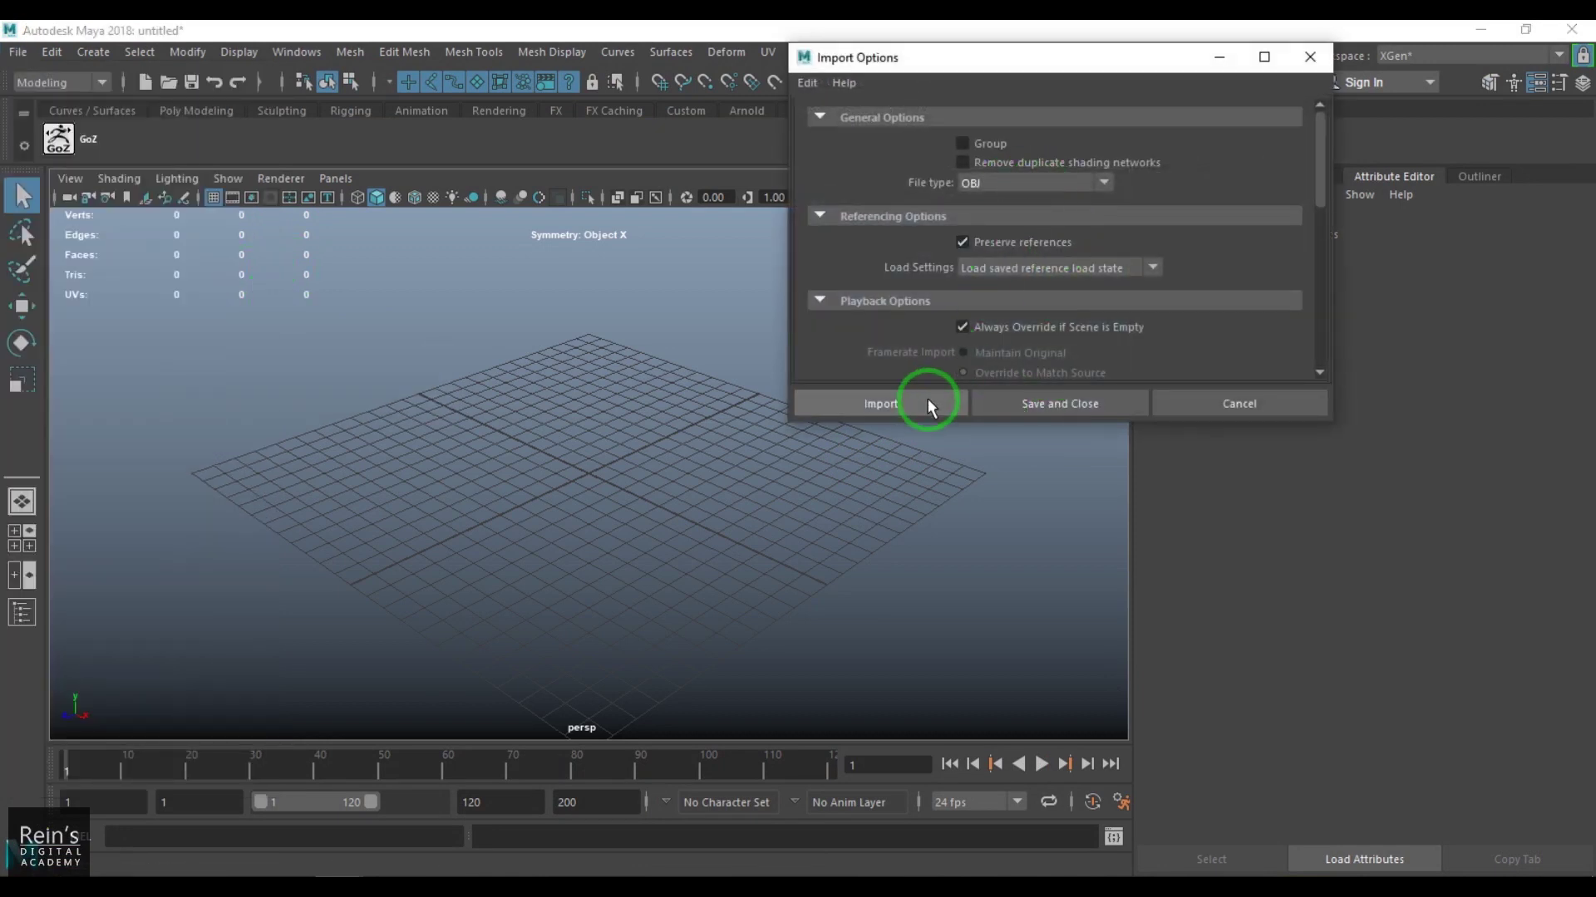
left_click_drag(1313, 186, 1323, 342)
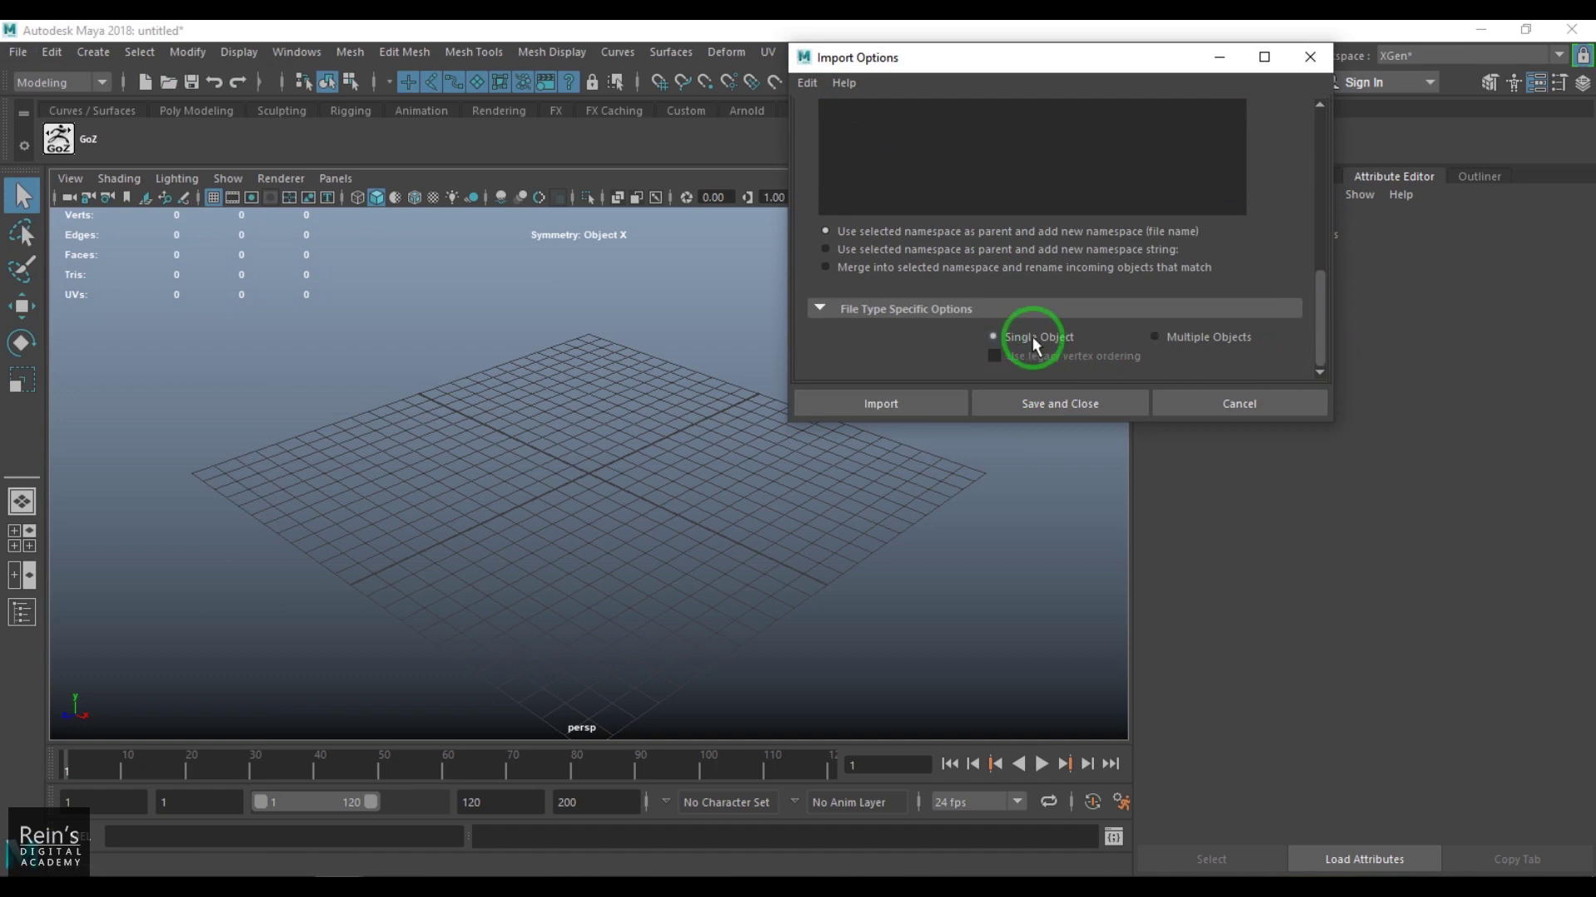
left_click(886, 405)
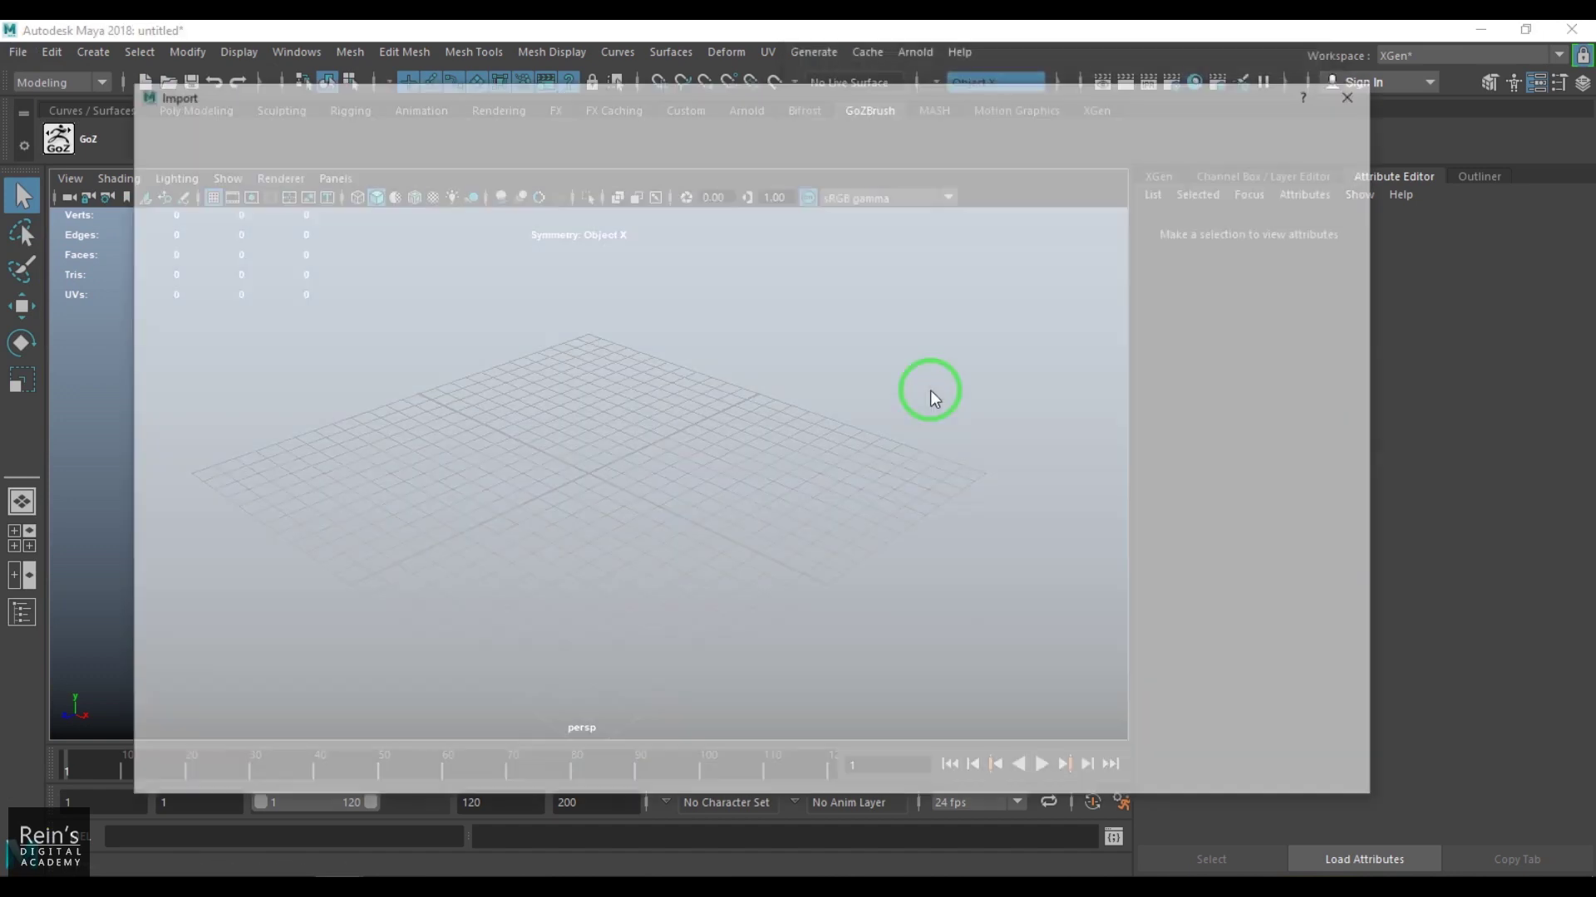
Import HighPoly.obj from the D:\Character Sculpting\retopo folder into the scene.
left_click(526, 387)
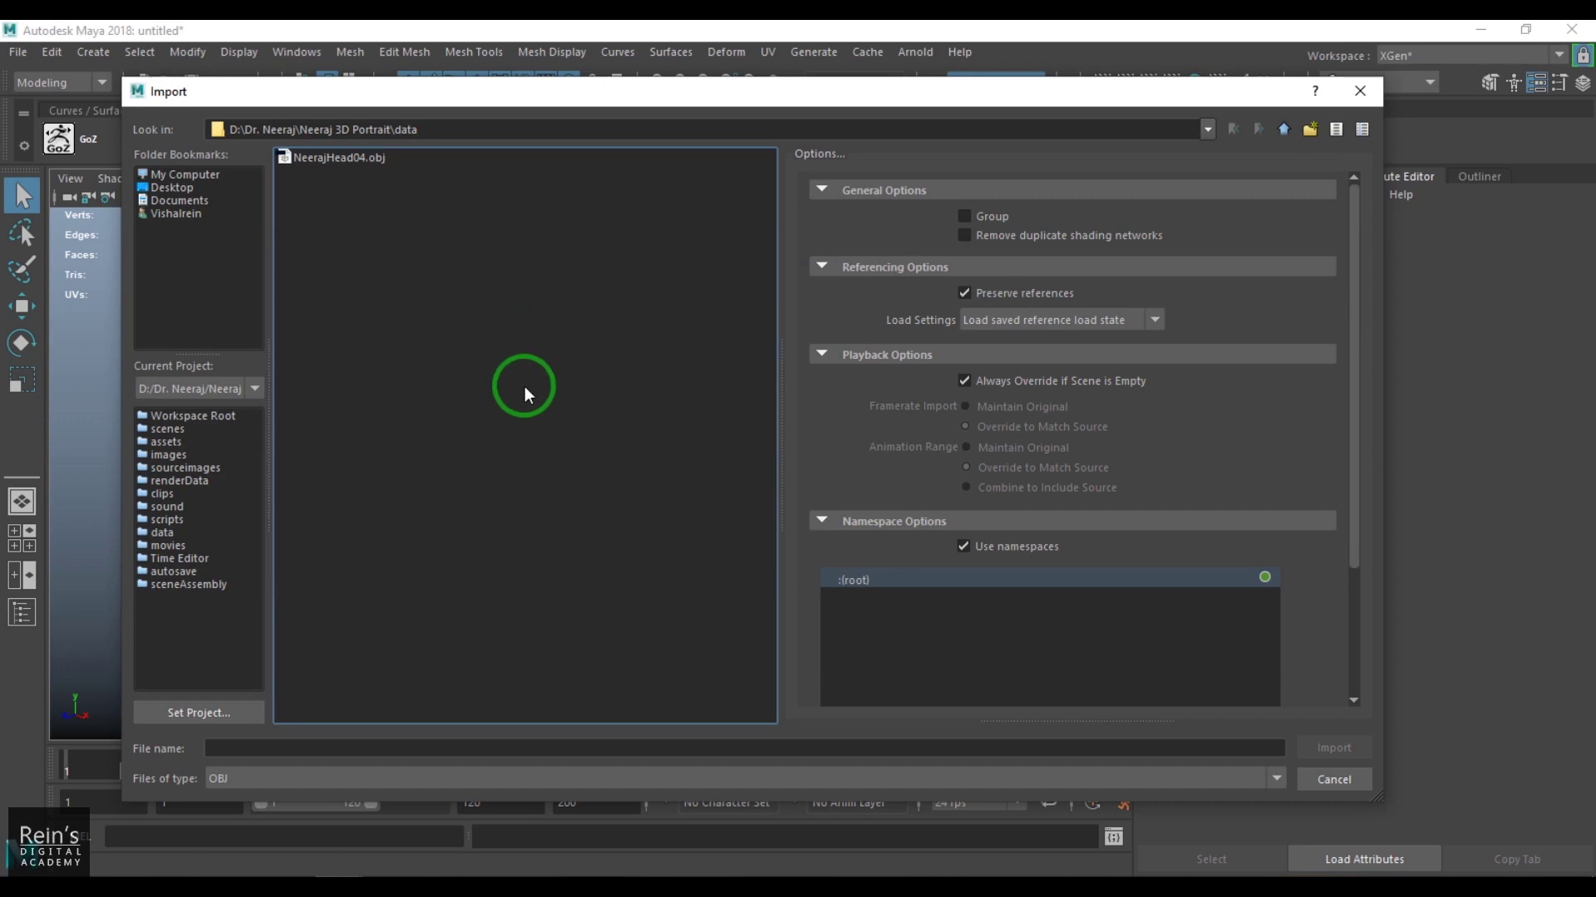
left_click(187, 174)
double_click(337, 174)
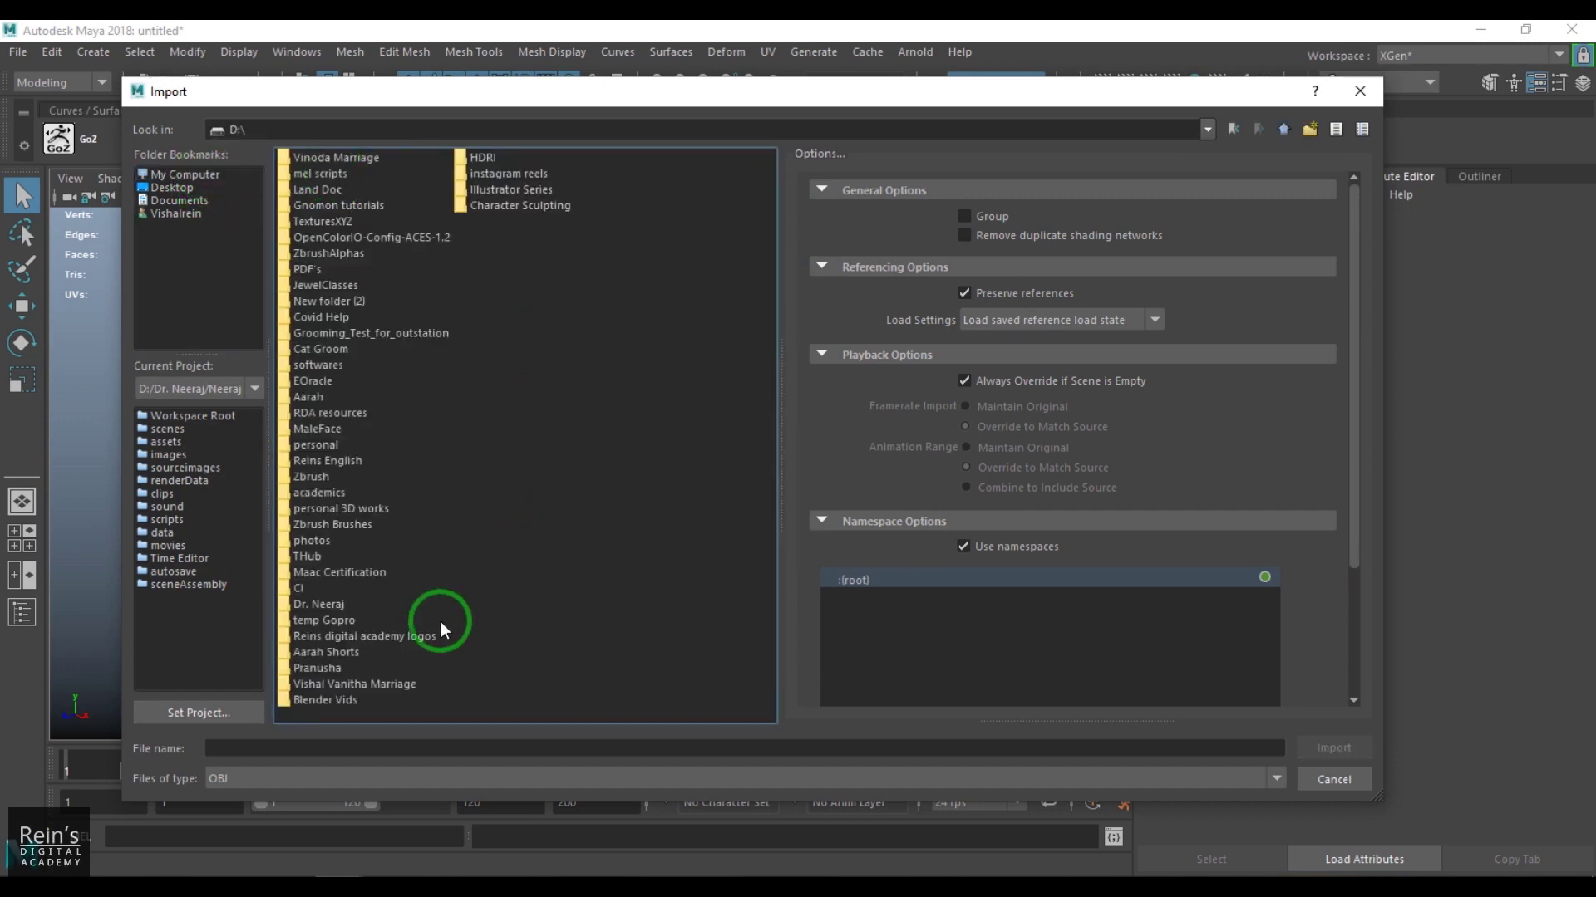
left_click(343, 287)
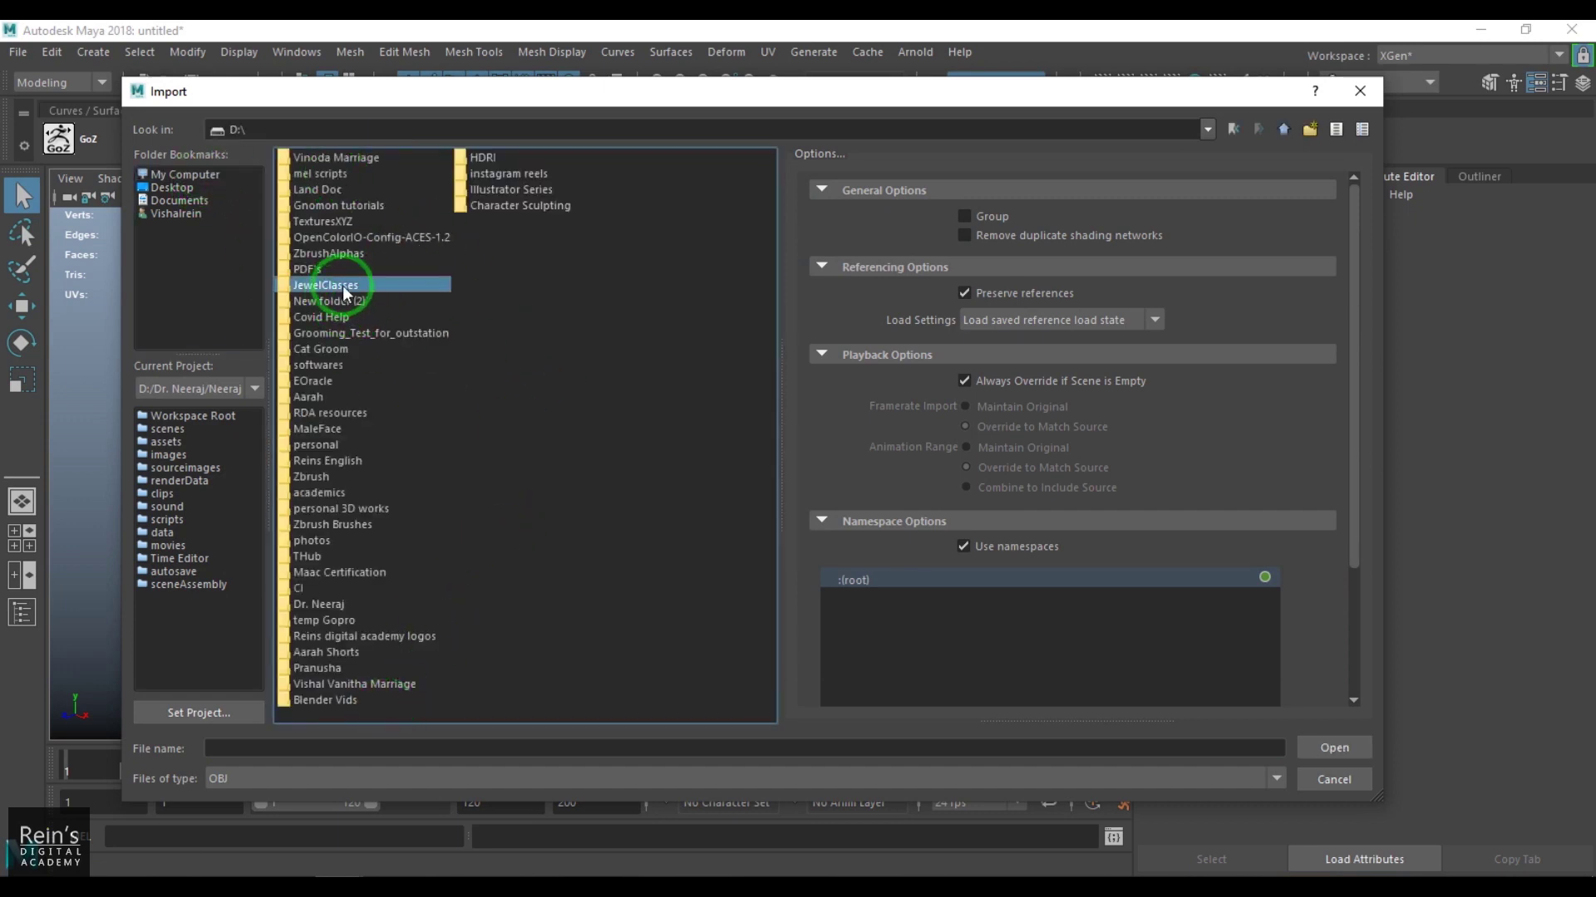
key("Down")
key("Down")
key("Down")
key("Down")
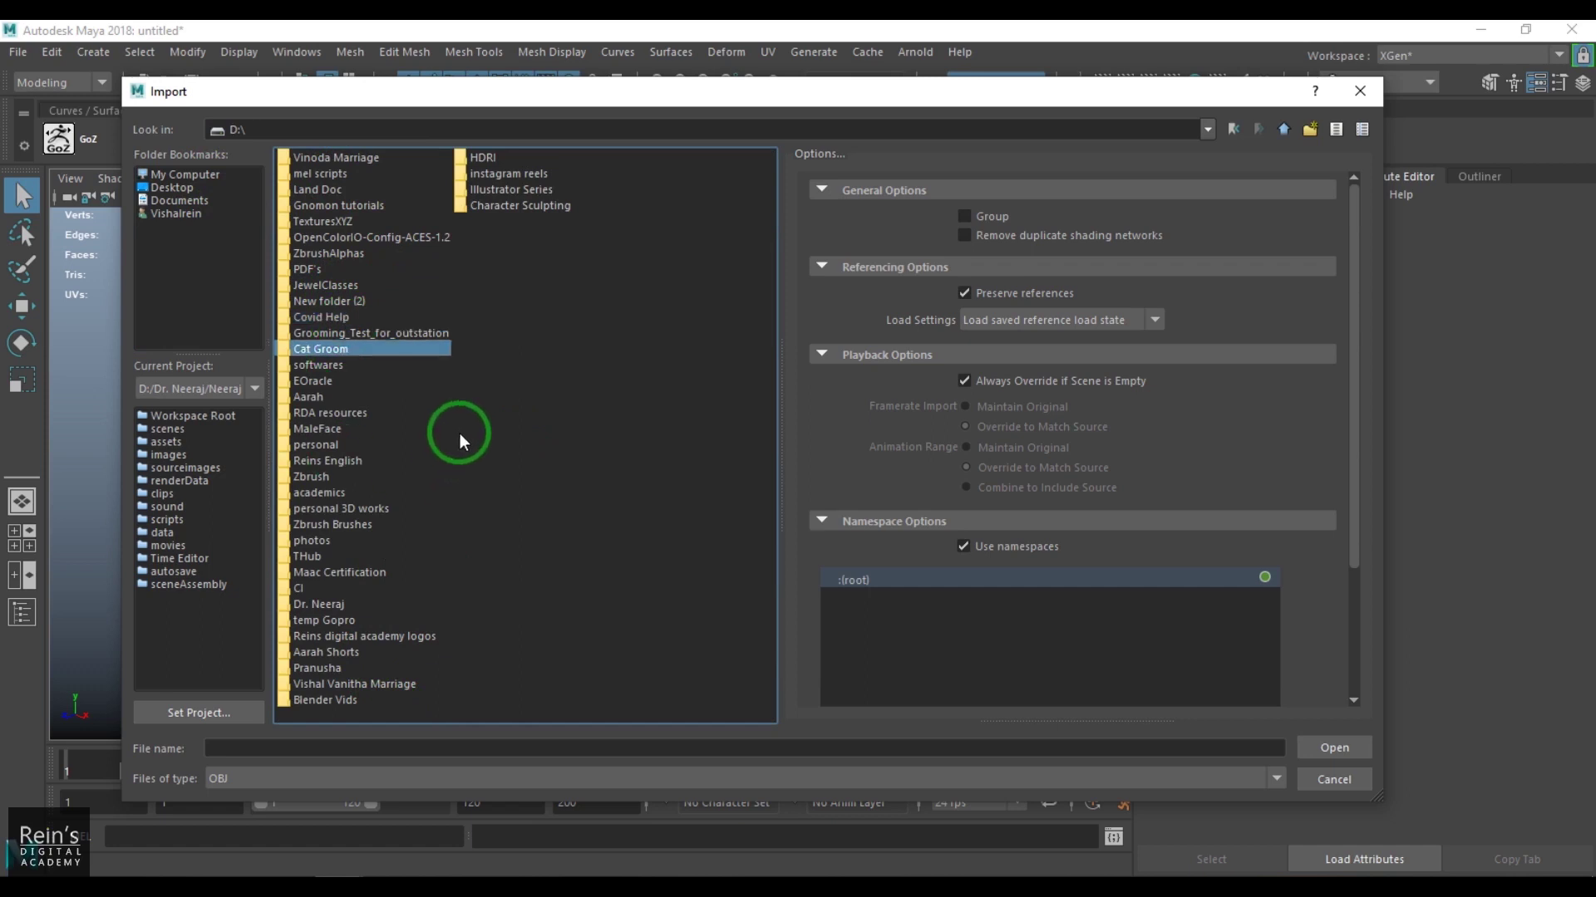
key("c")
key("c")
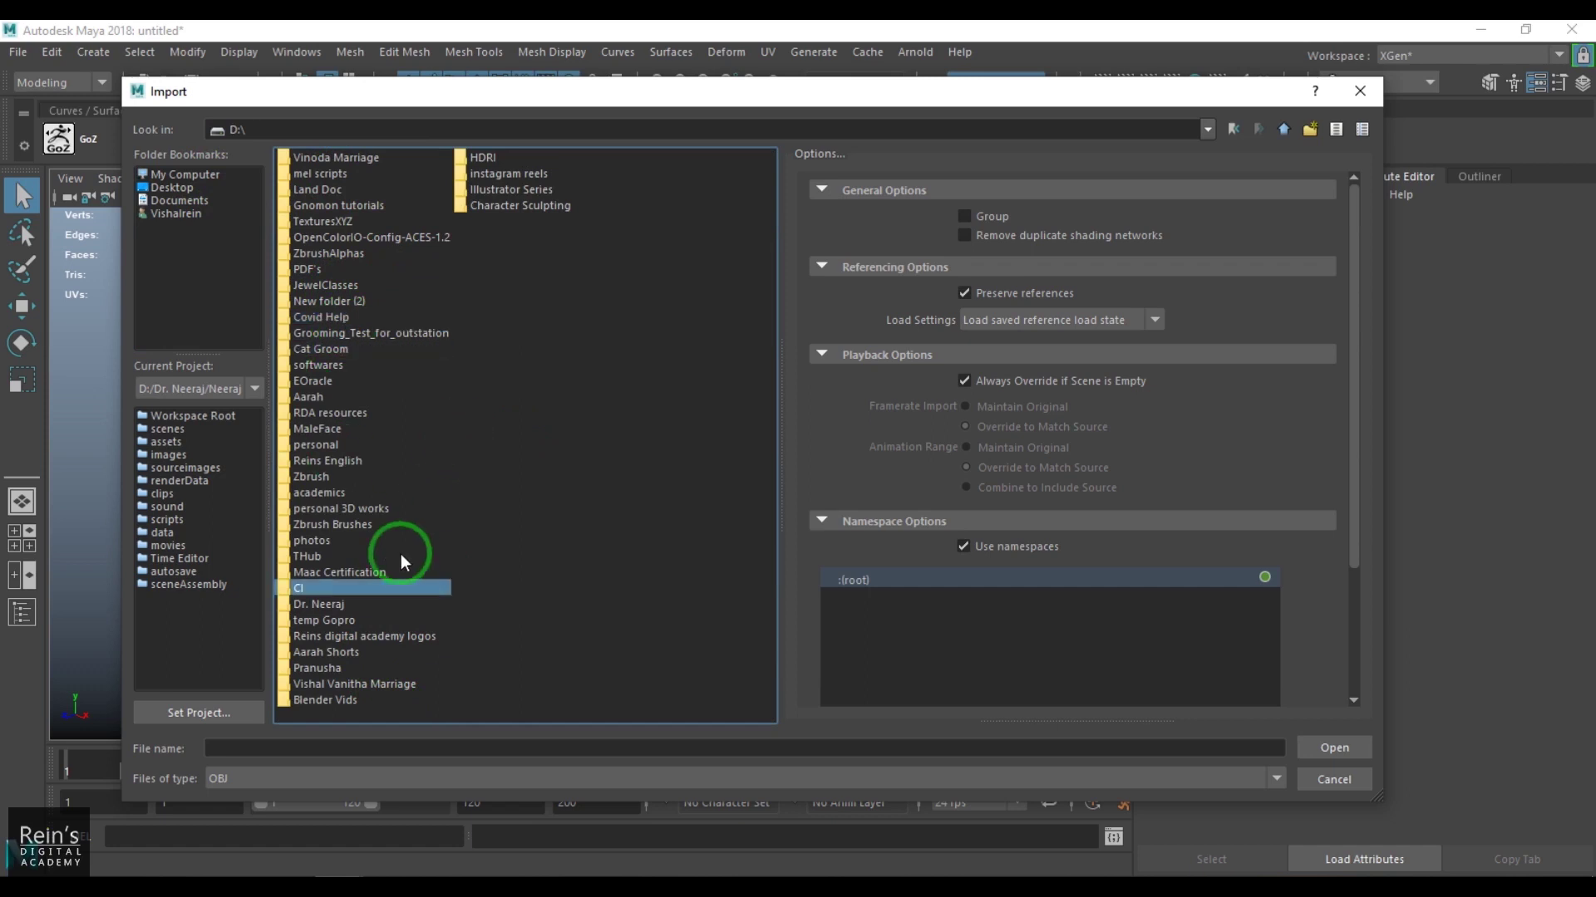
double_click(530, 207)
double_click(317, 192)
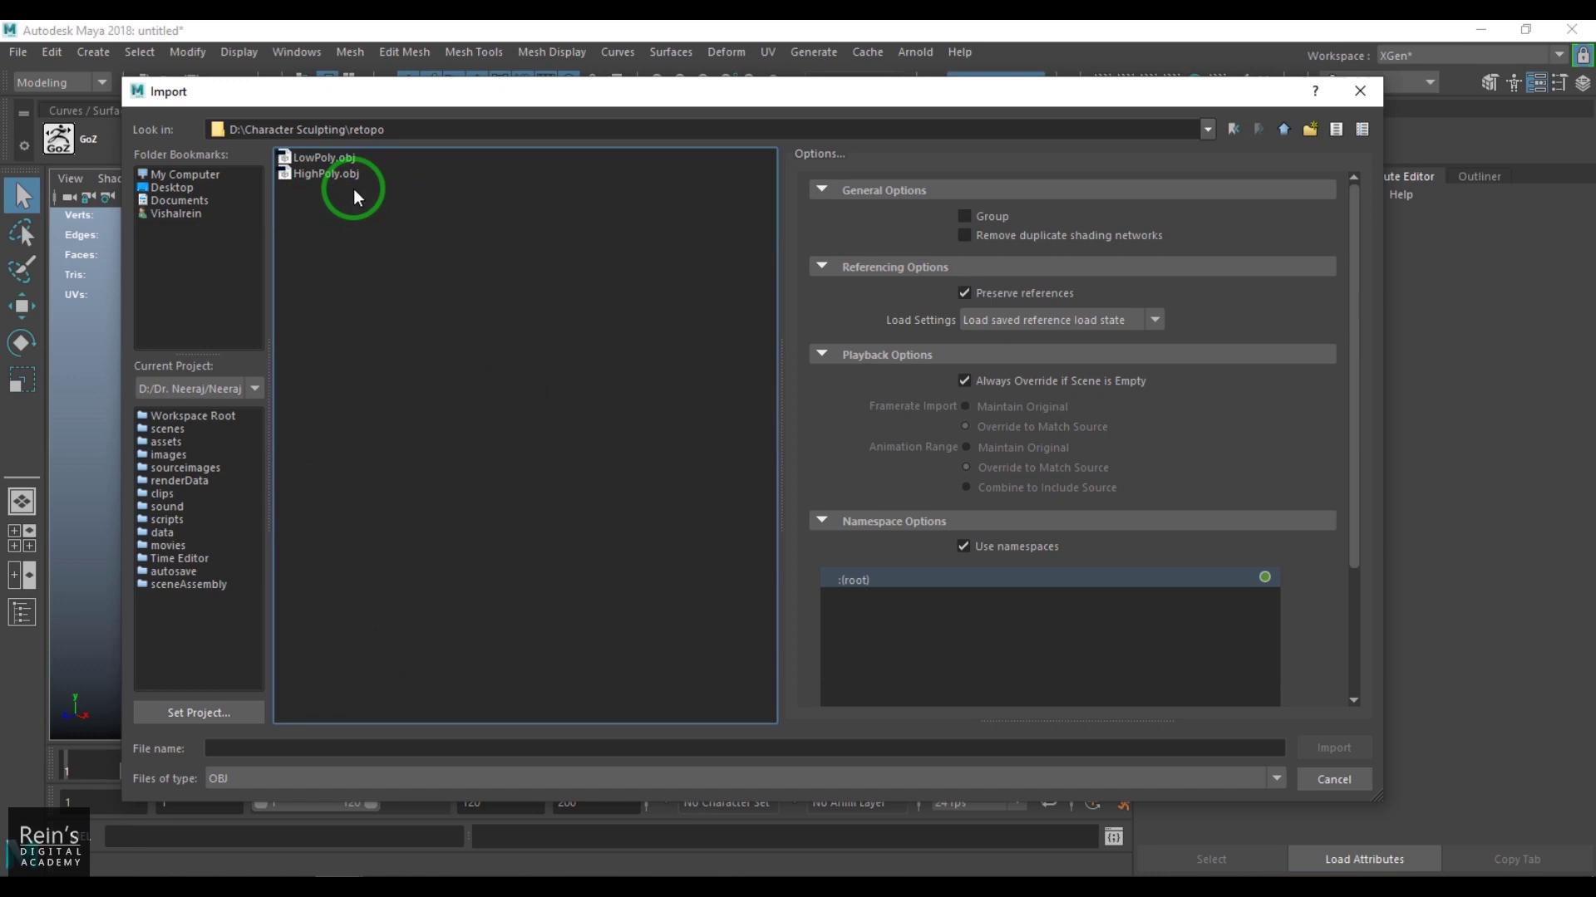
left_click(340, 175)
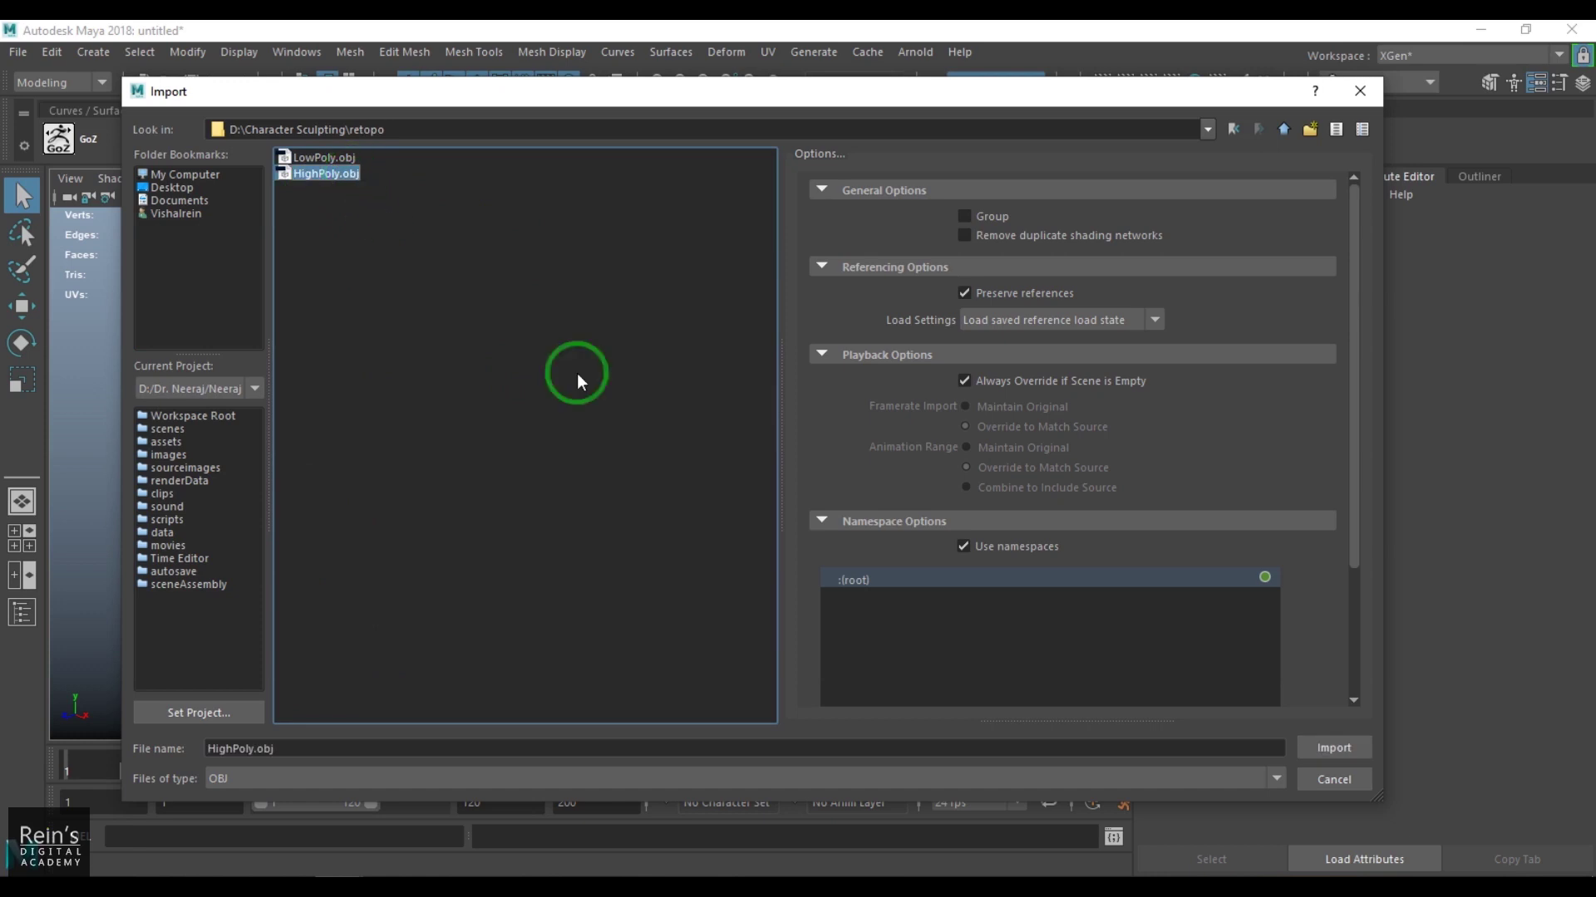
left_click(1325, 745)
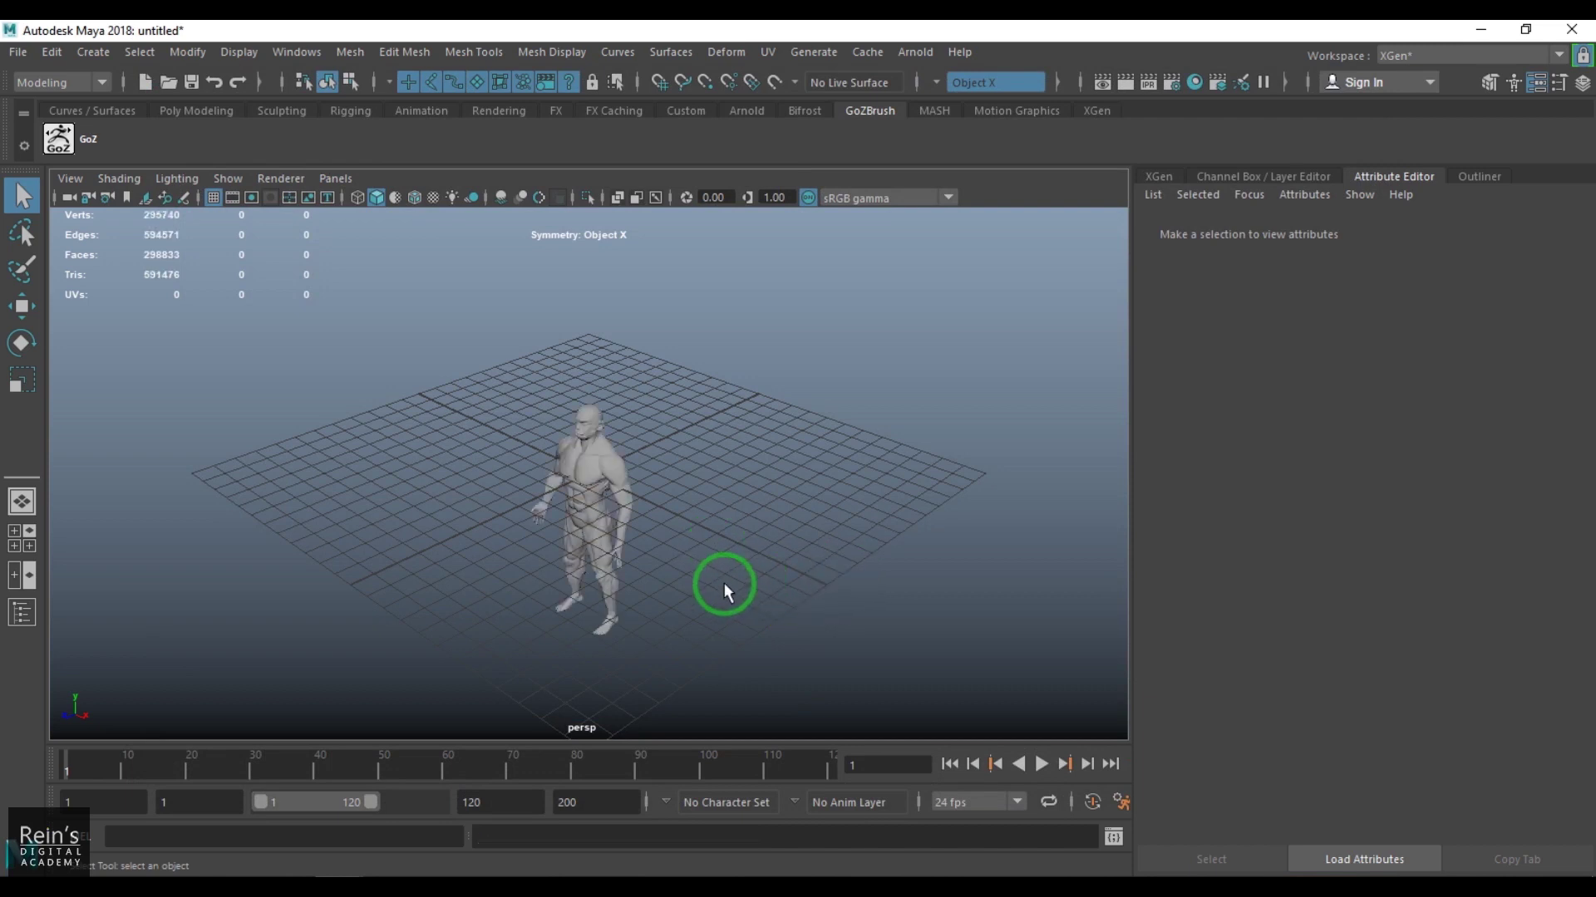
Inspect the imported high-poly body, examining the chest up close and the whole upper figure.
left_click_drag(725, 582, 737, 552, "alt")
scroll(759, 536, "up", 10)
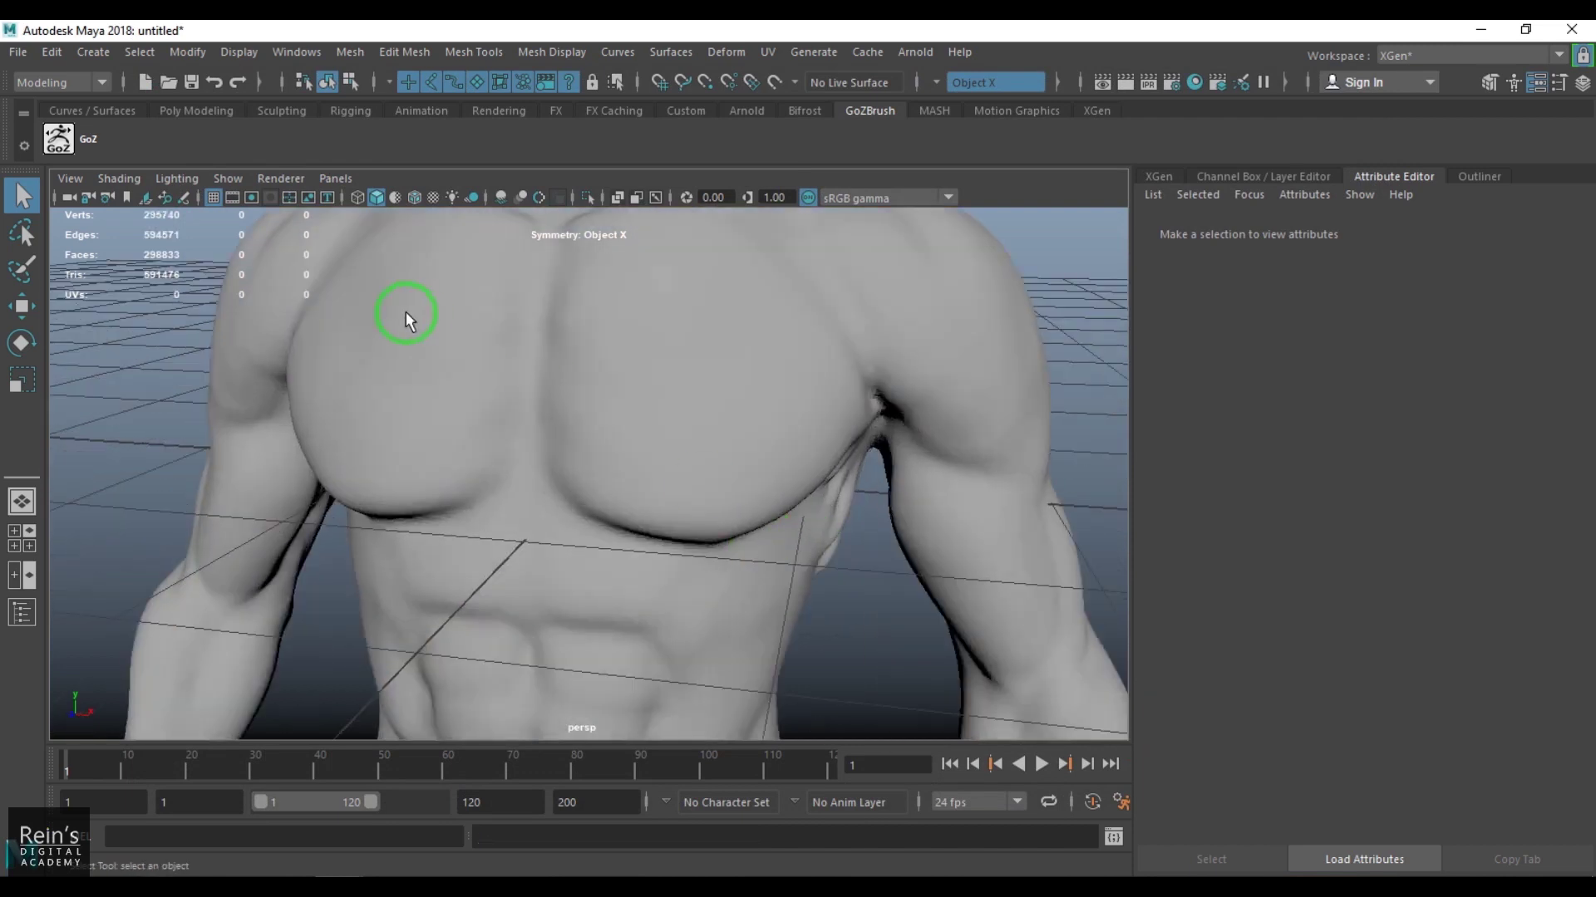
left_click(415, 197)
left_click(419, 198)
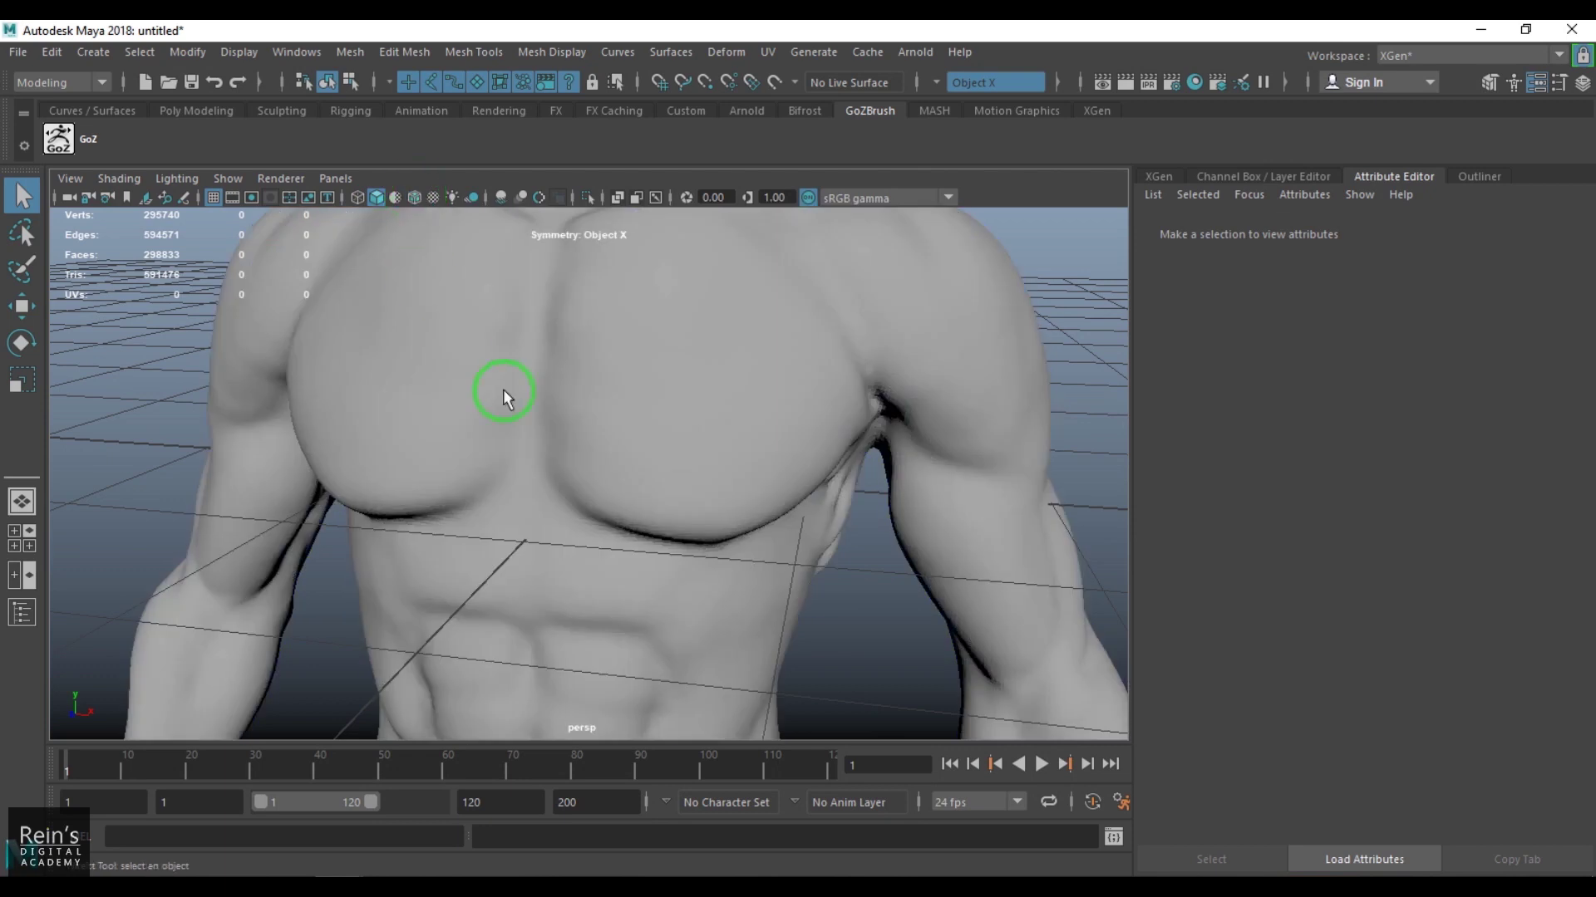
scroll(723, 468, "down", 10)
left_click_drag(859, 497, 736, 503, "alt")
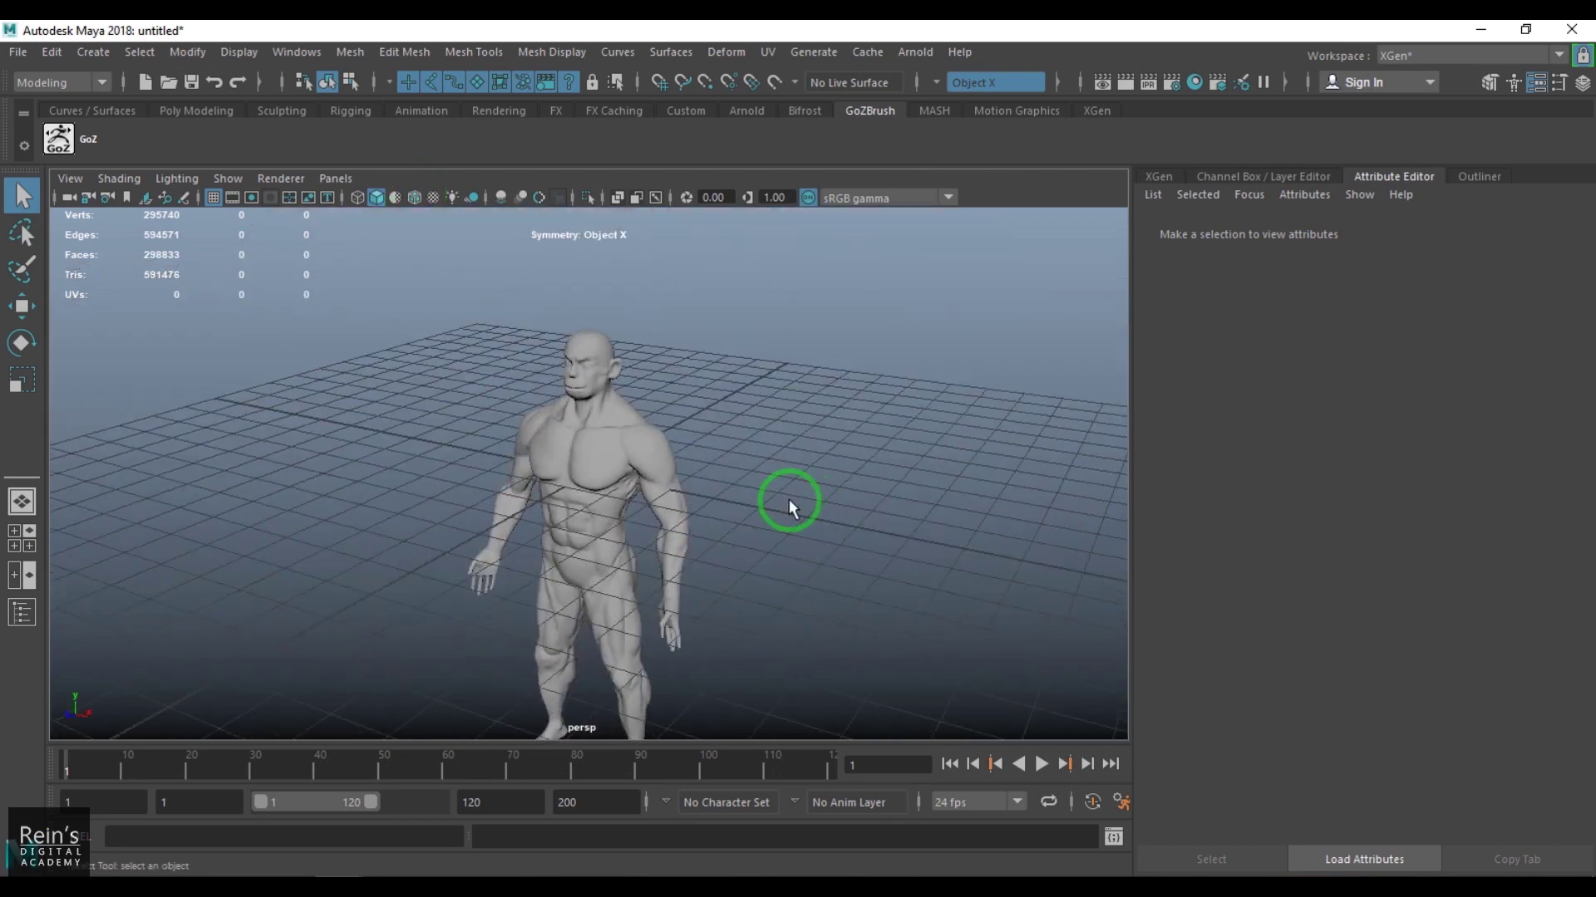
scroll(830, 498, "up", 5)
Import LowPoly.obj from the retopo folder into the same scene as the high-poly body.
left_click(12, 53)
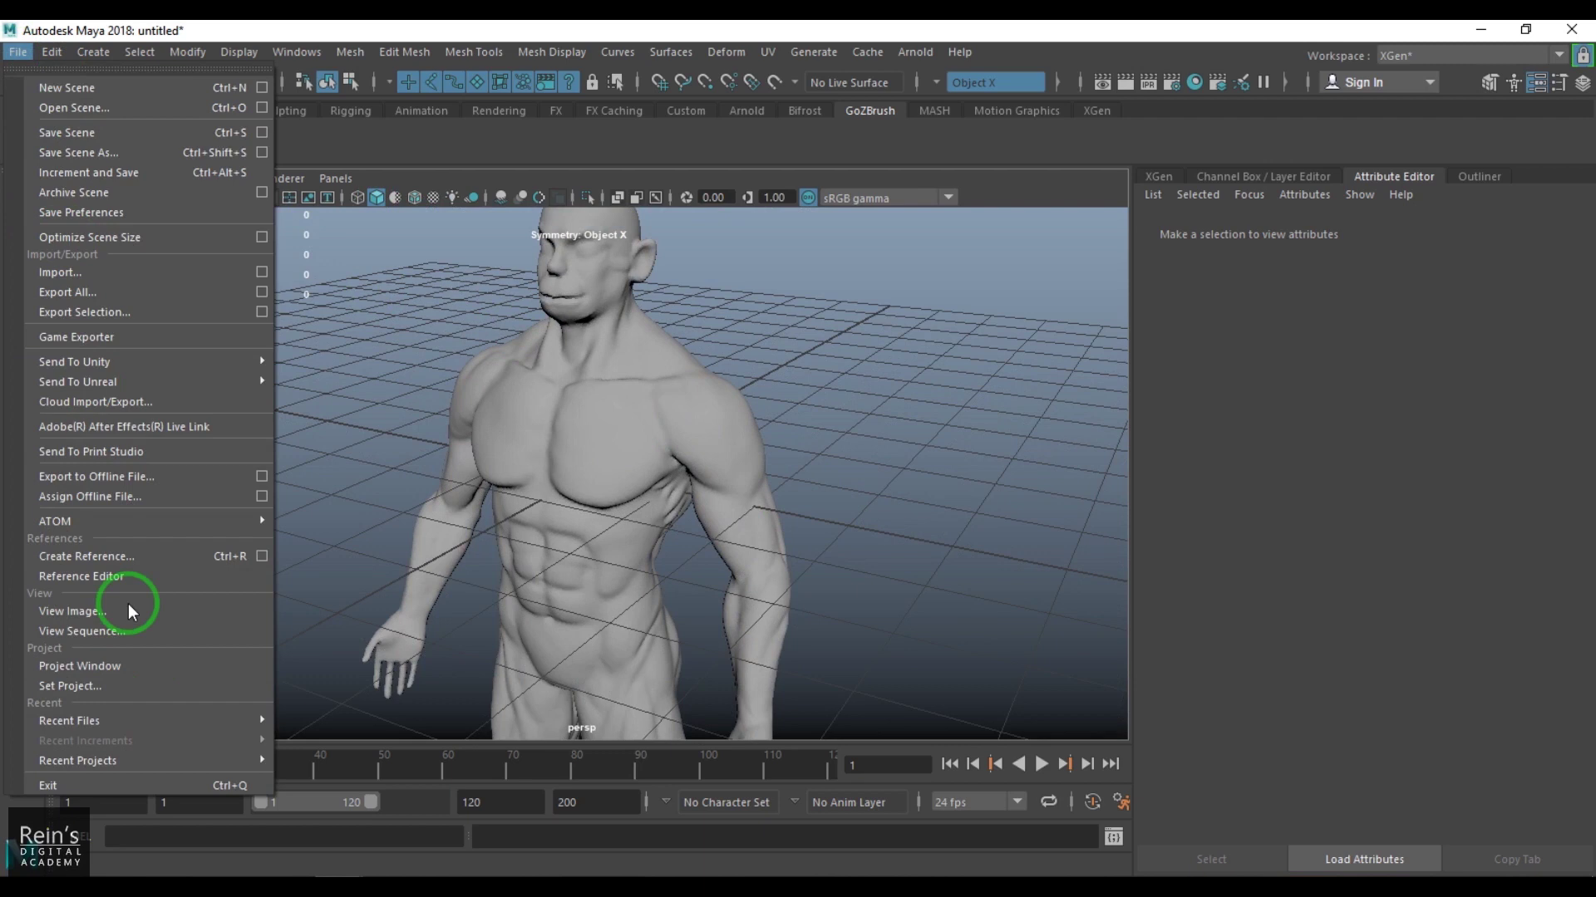
left_click(581, 412)
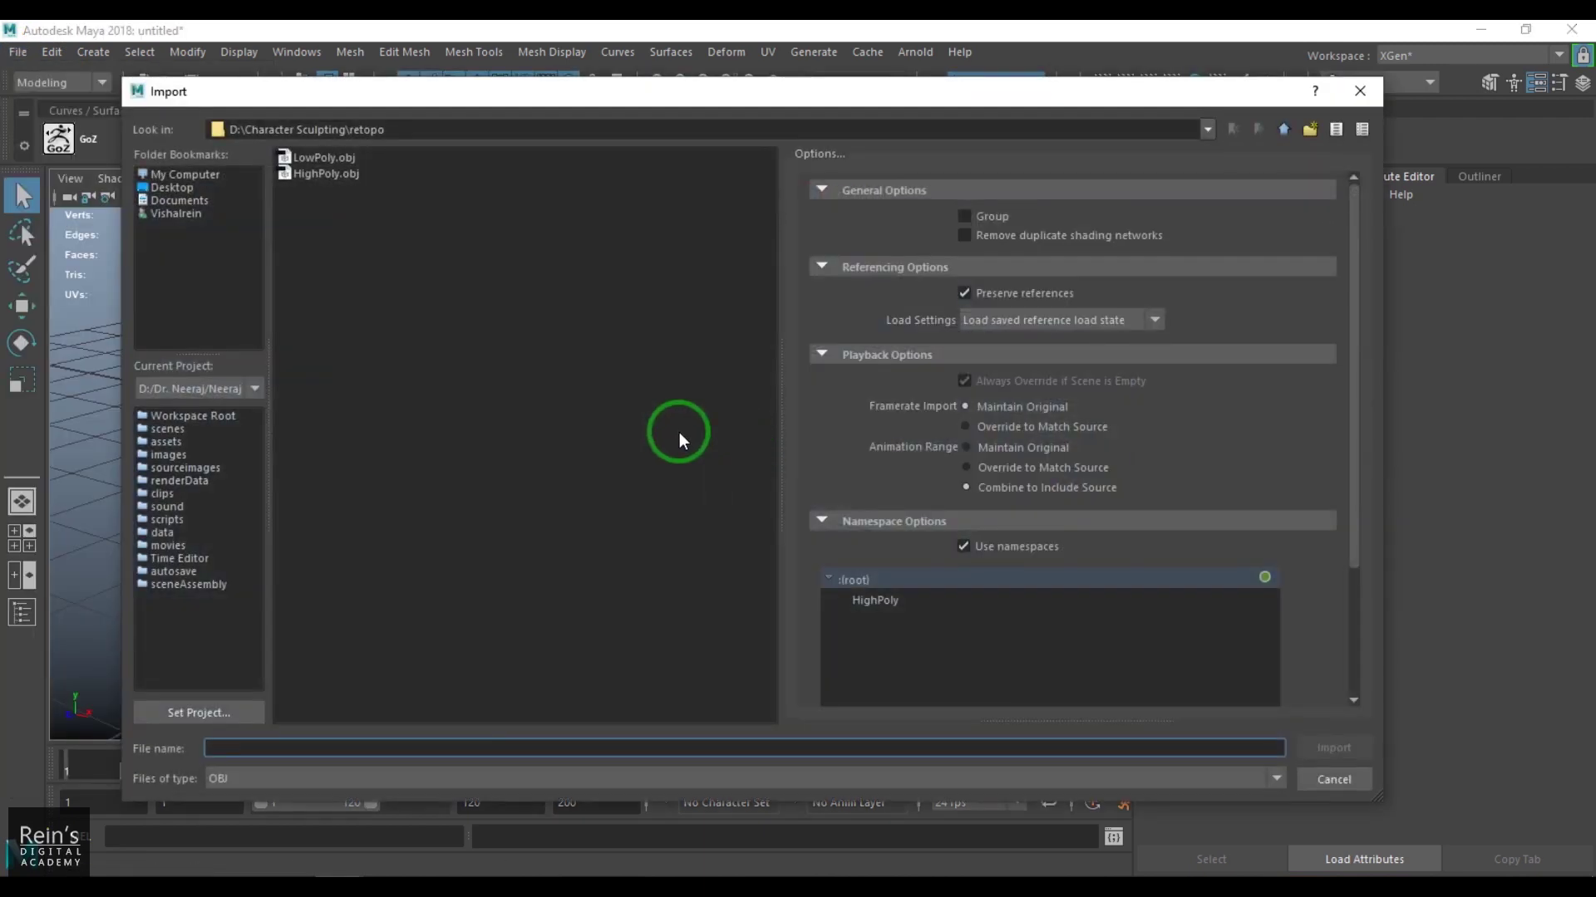
double_click(341, 157)
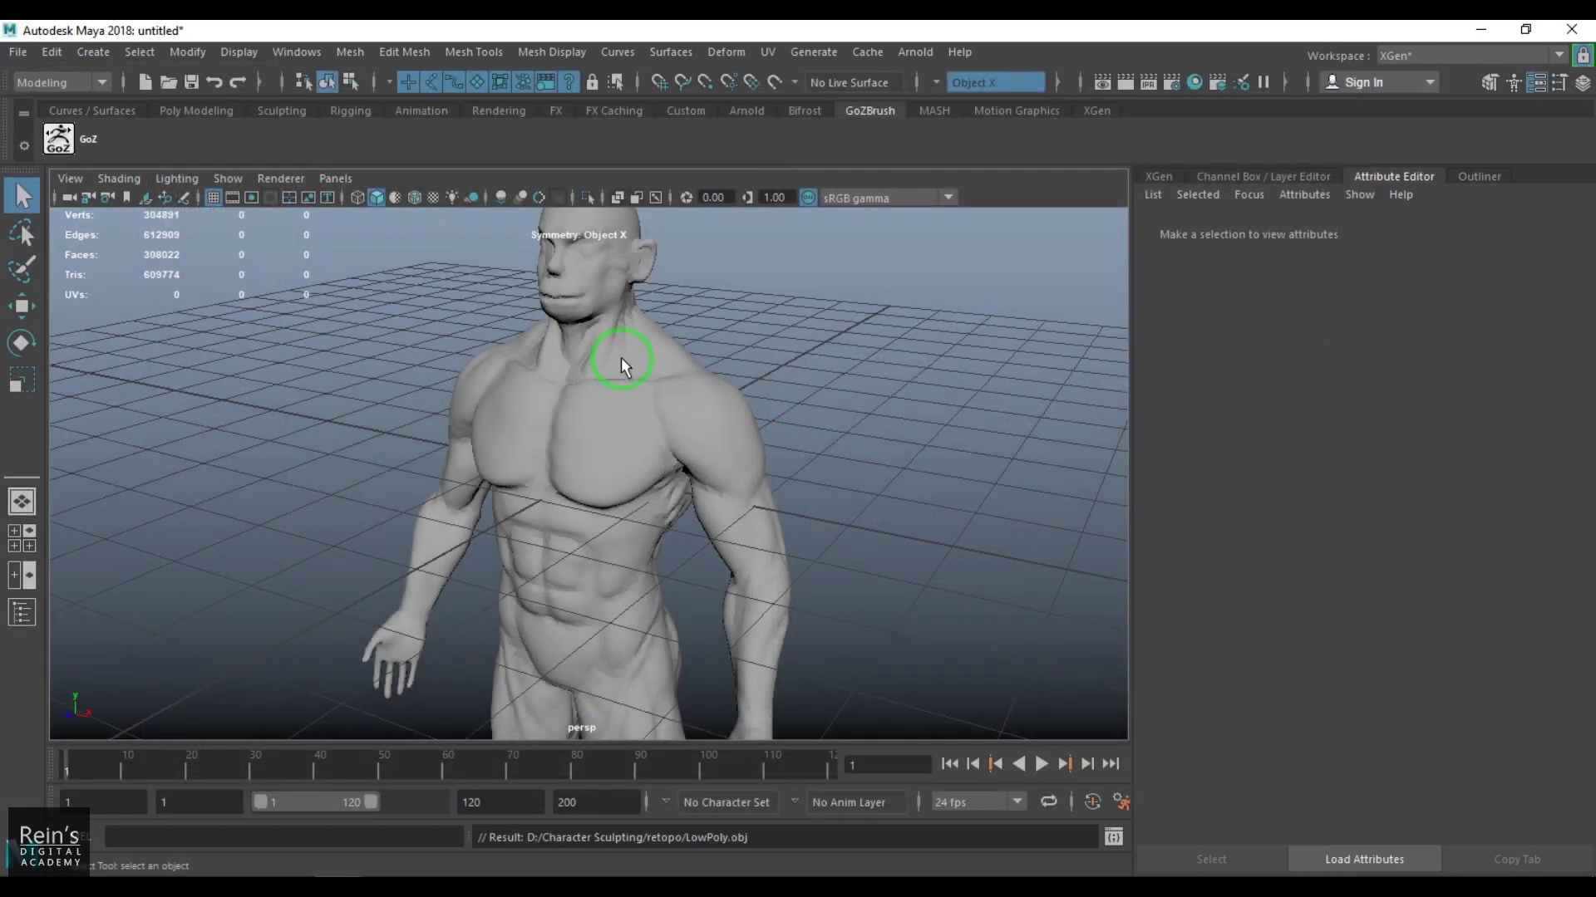
Select the low-poly body mesh and put it on a new display layer.
left_click(621, 357)
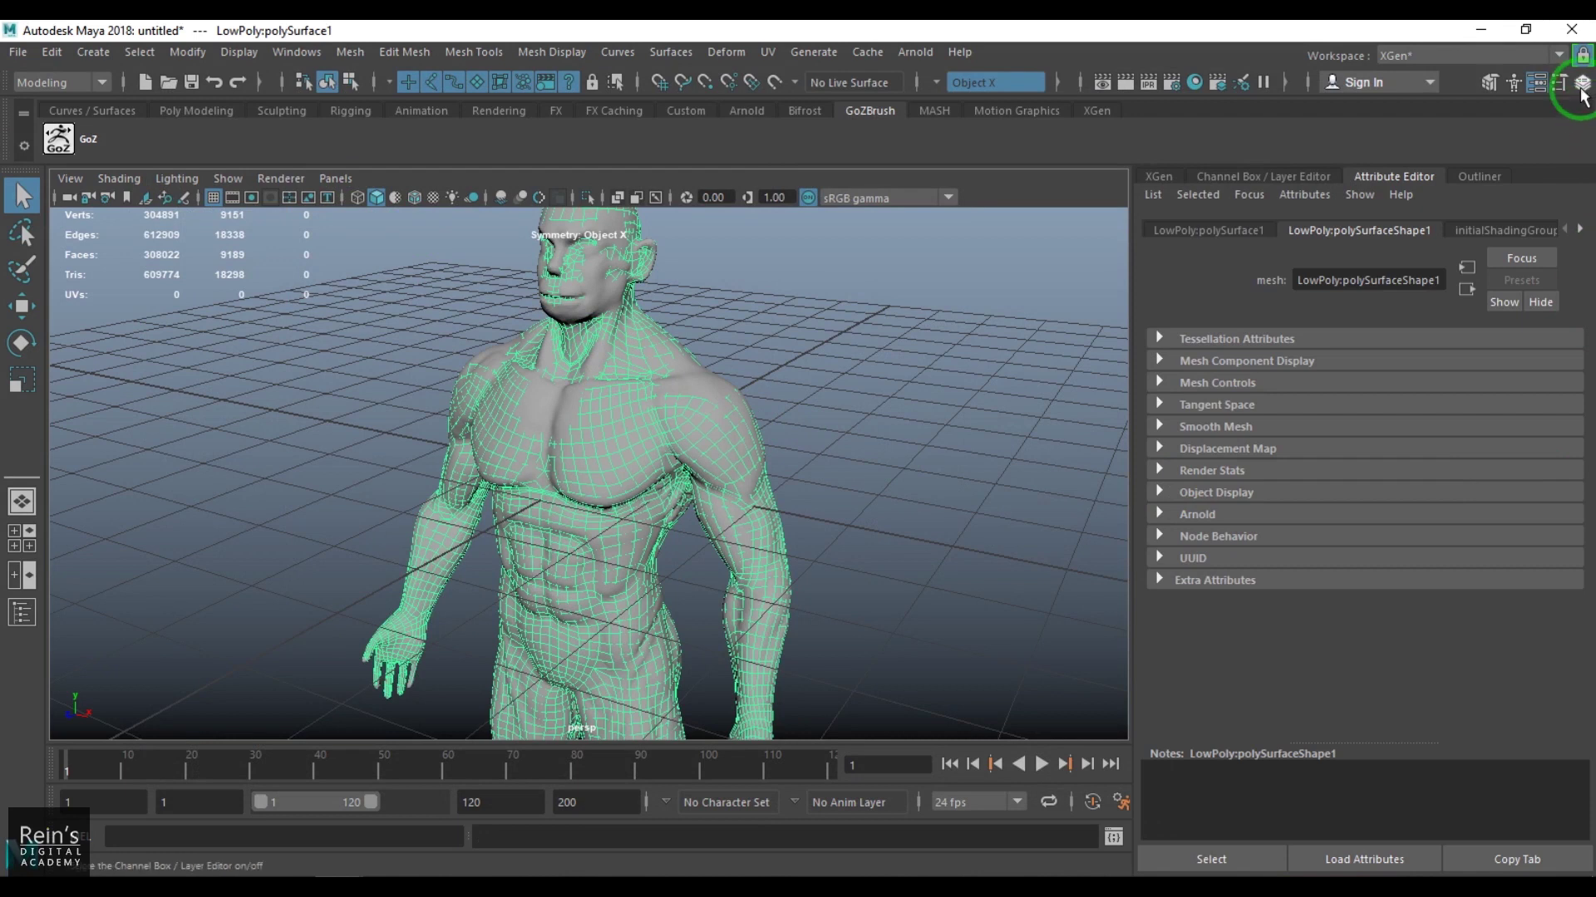
left_click(1581, 82)
left_click(1576, 731)
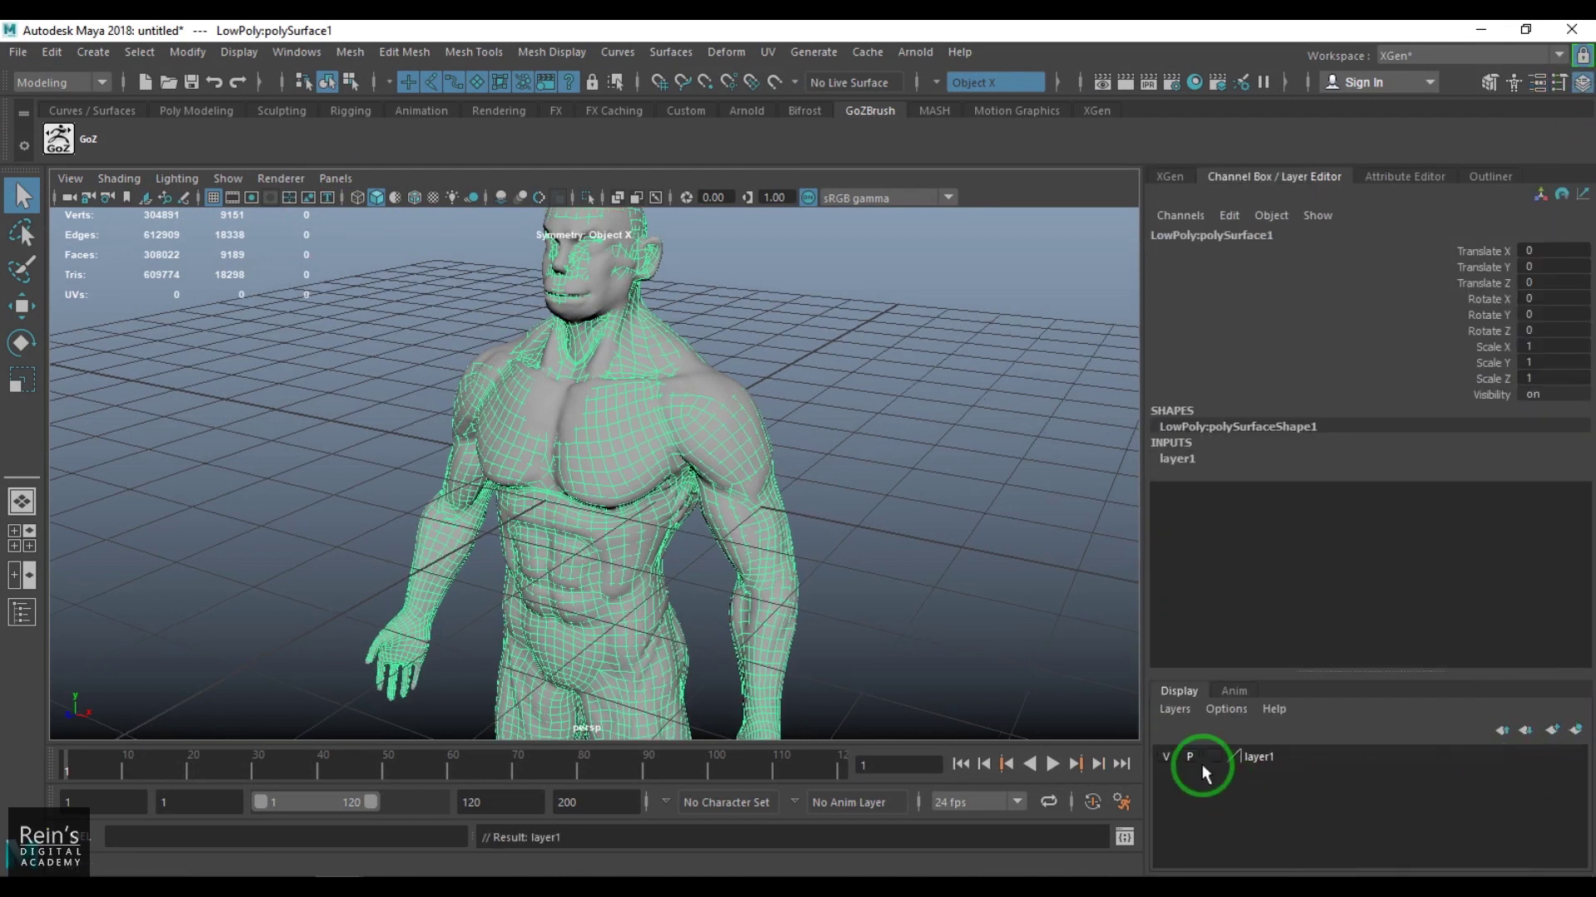
Toggle layer1's visibility and leave it hidden so only the high-poly body shows, with nothing selected.
left_click(1166, 756)
left_click(1166, 756)
left_click(1166, 756)
left_click(1166, 757)
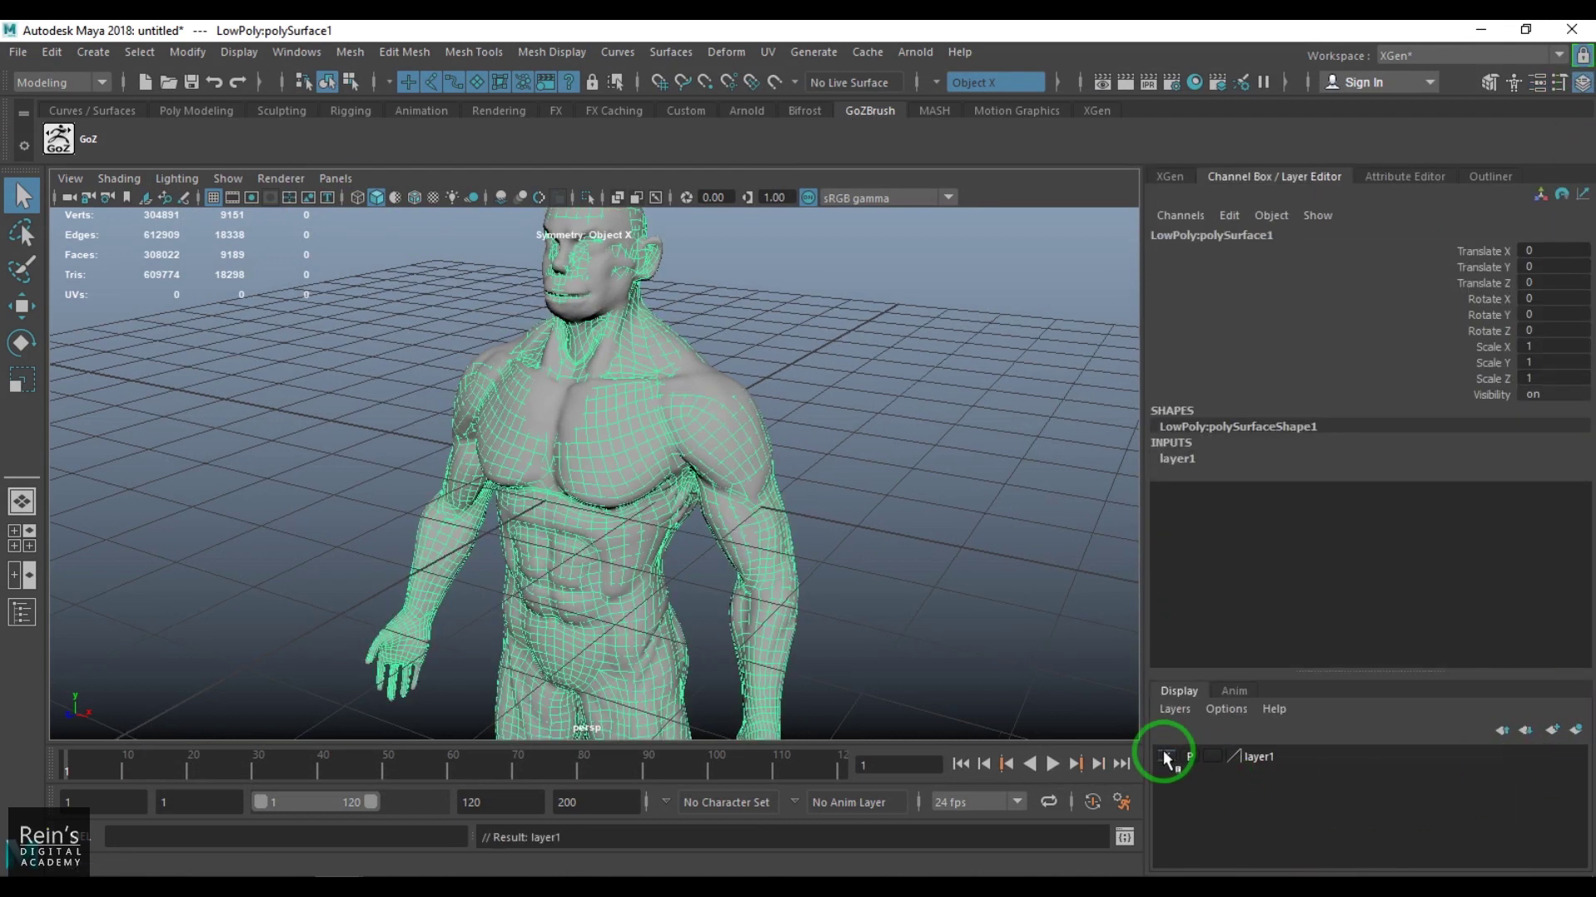
left_click(1165, 756)
left_click(899, 609)
scroll(874, 544, "up", 4)
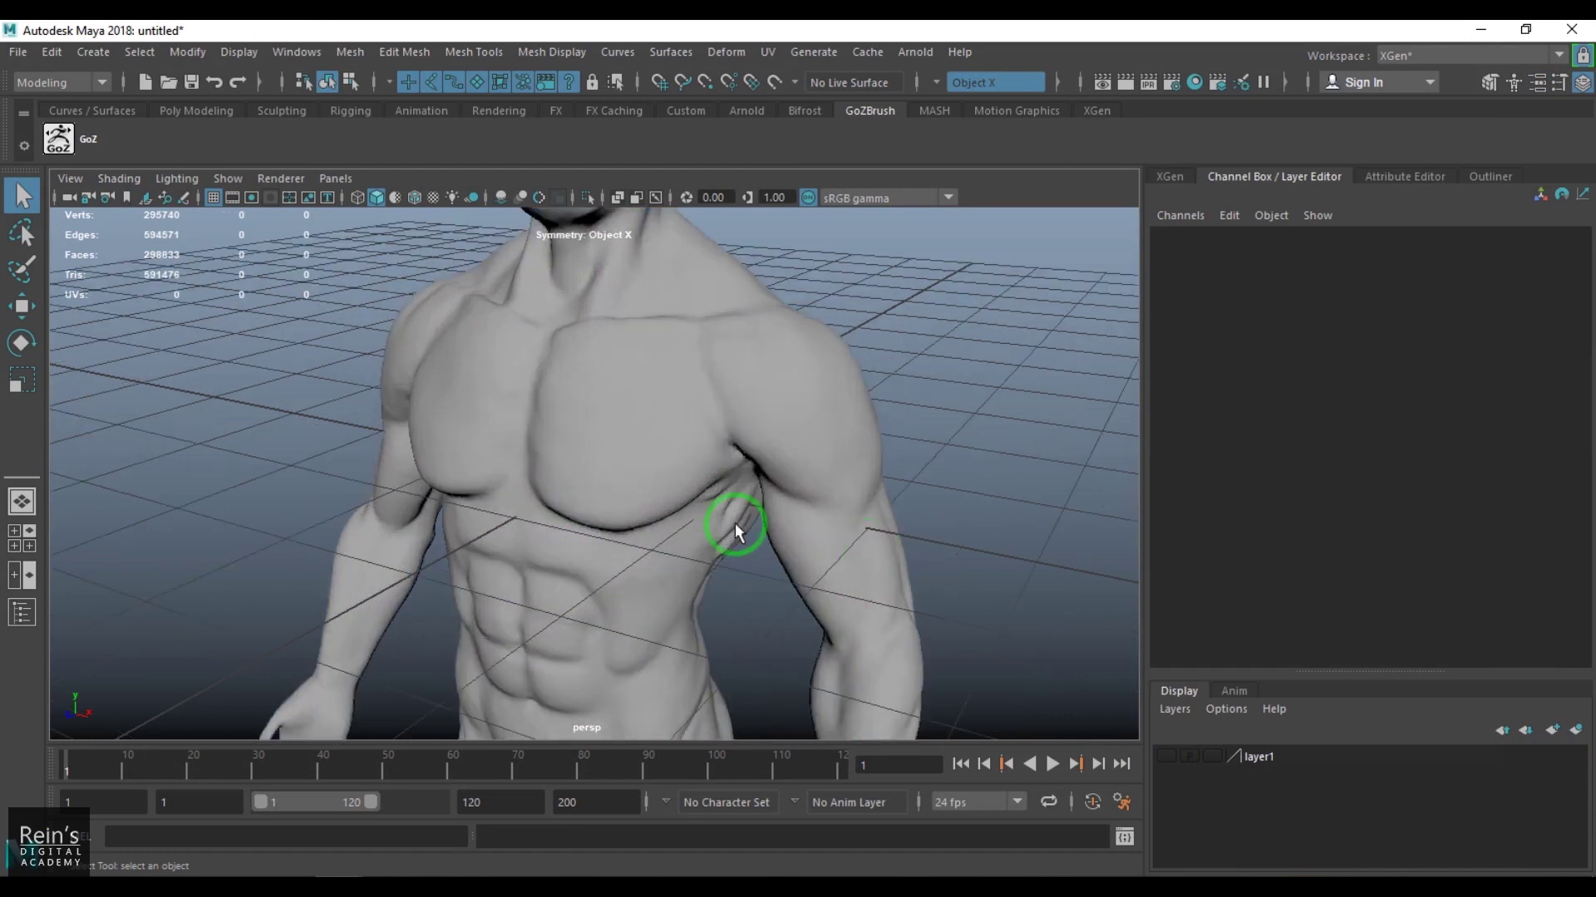
left_click_drag(734, 522, 780, 570, "alt")
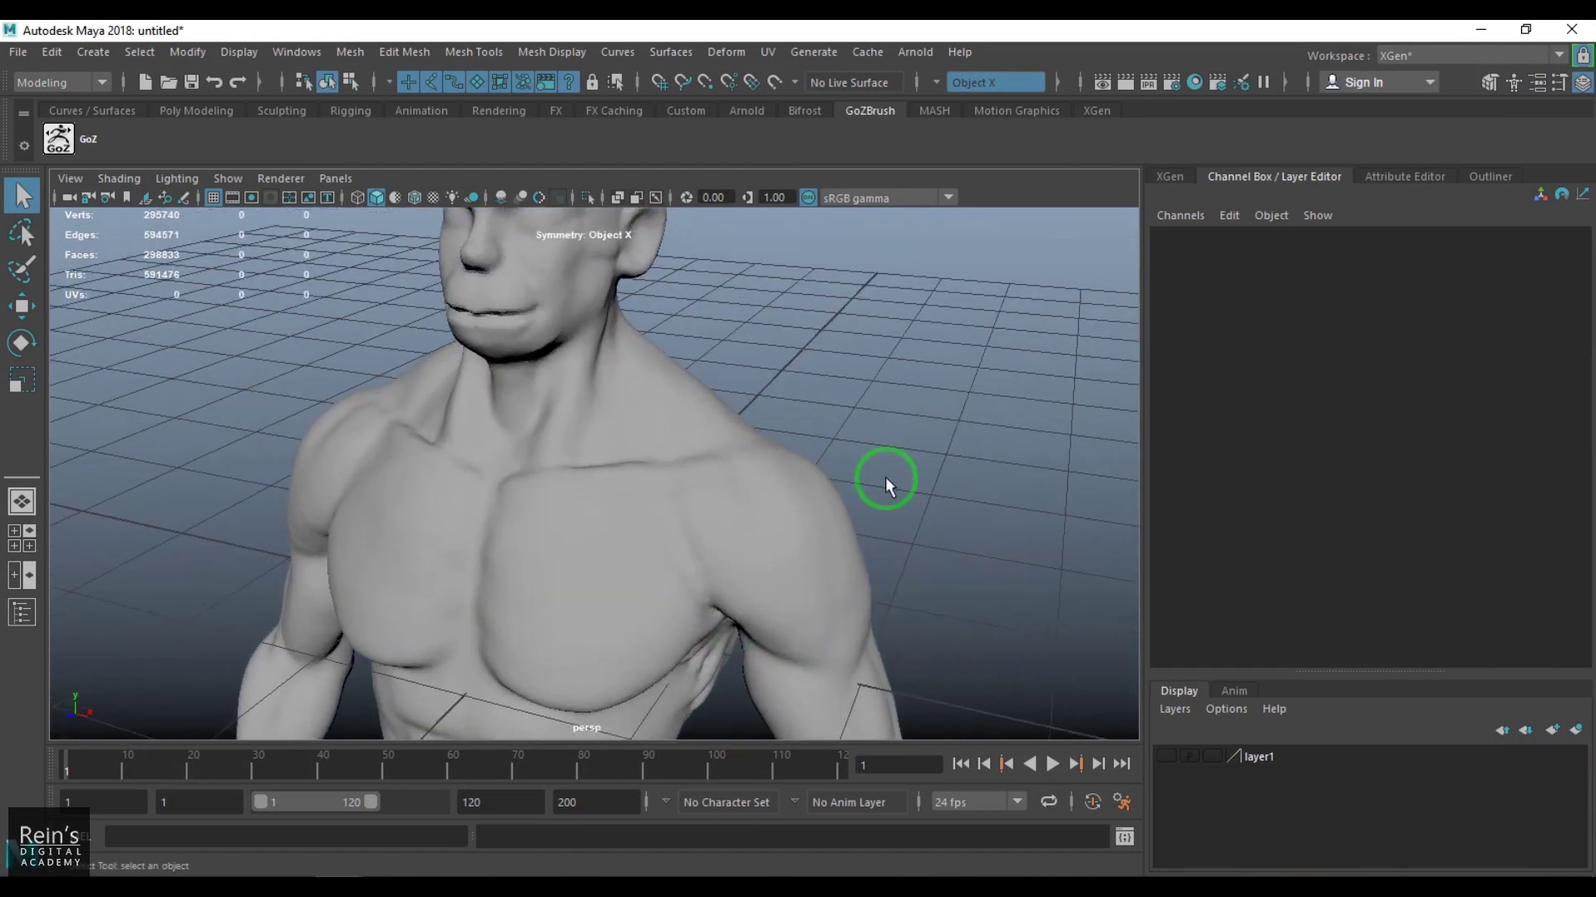
Switch the workspace to Modeling - Standard and bring up the Modeling Toolkit.
left_click(1460, 55)
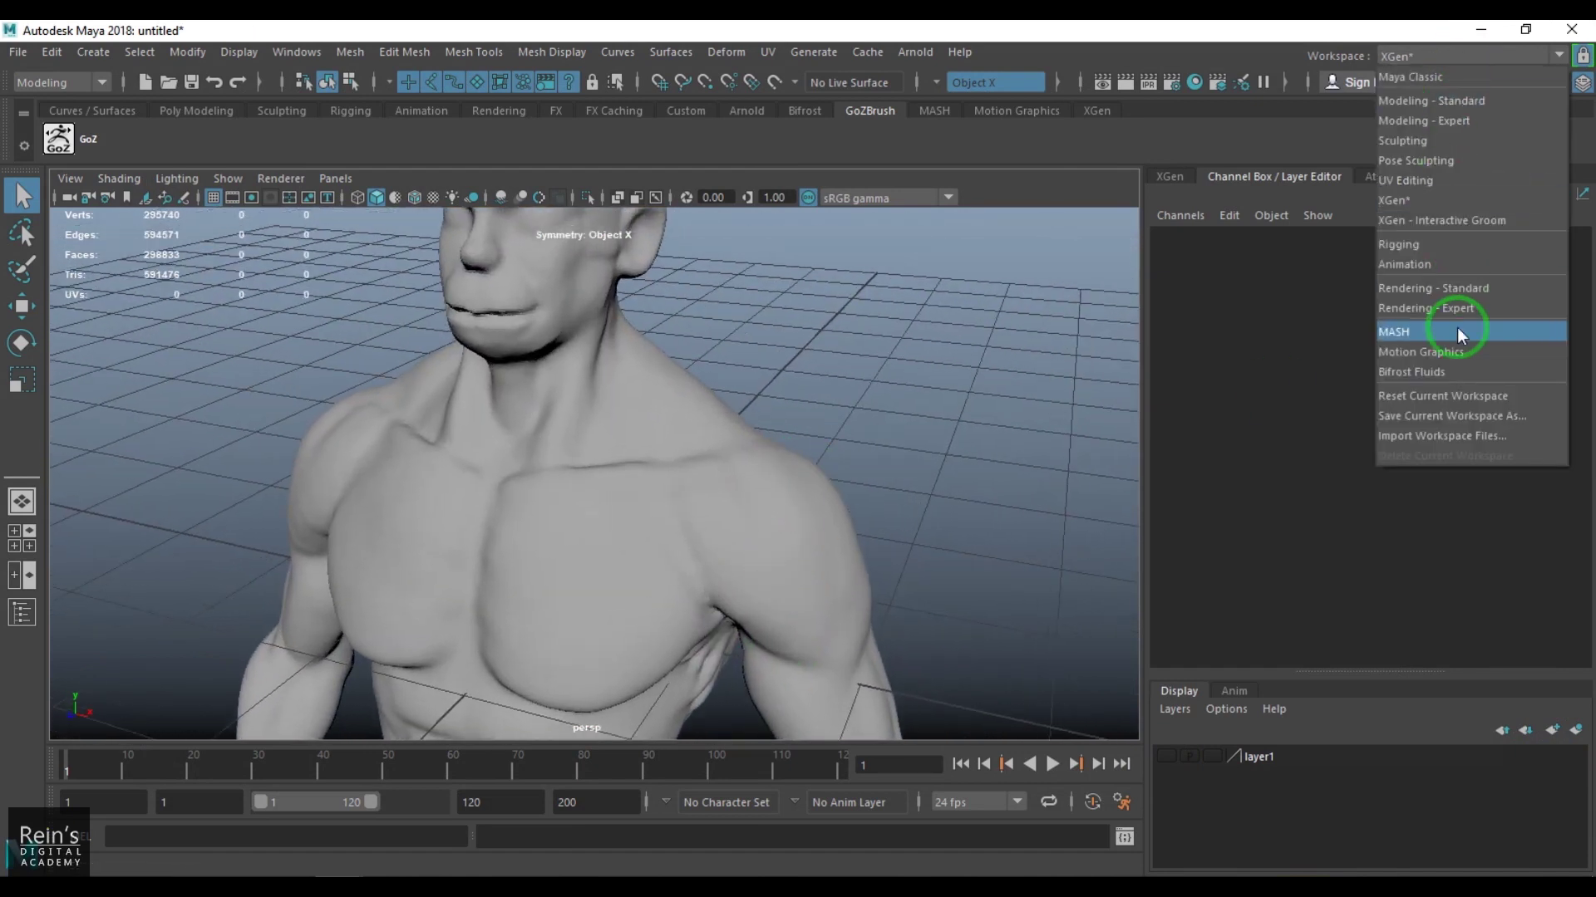
left_click(1472, 100)
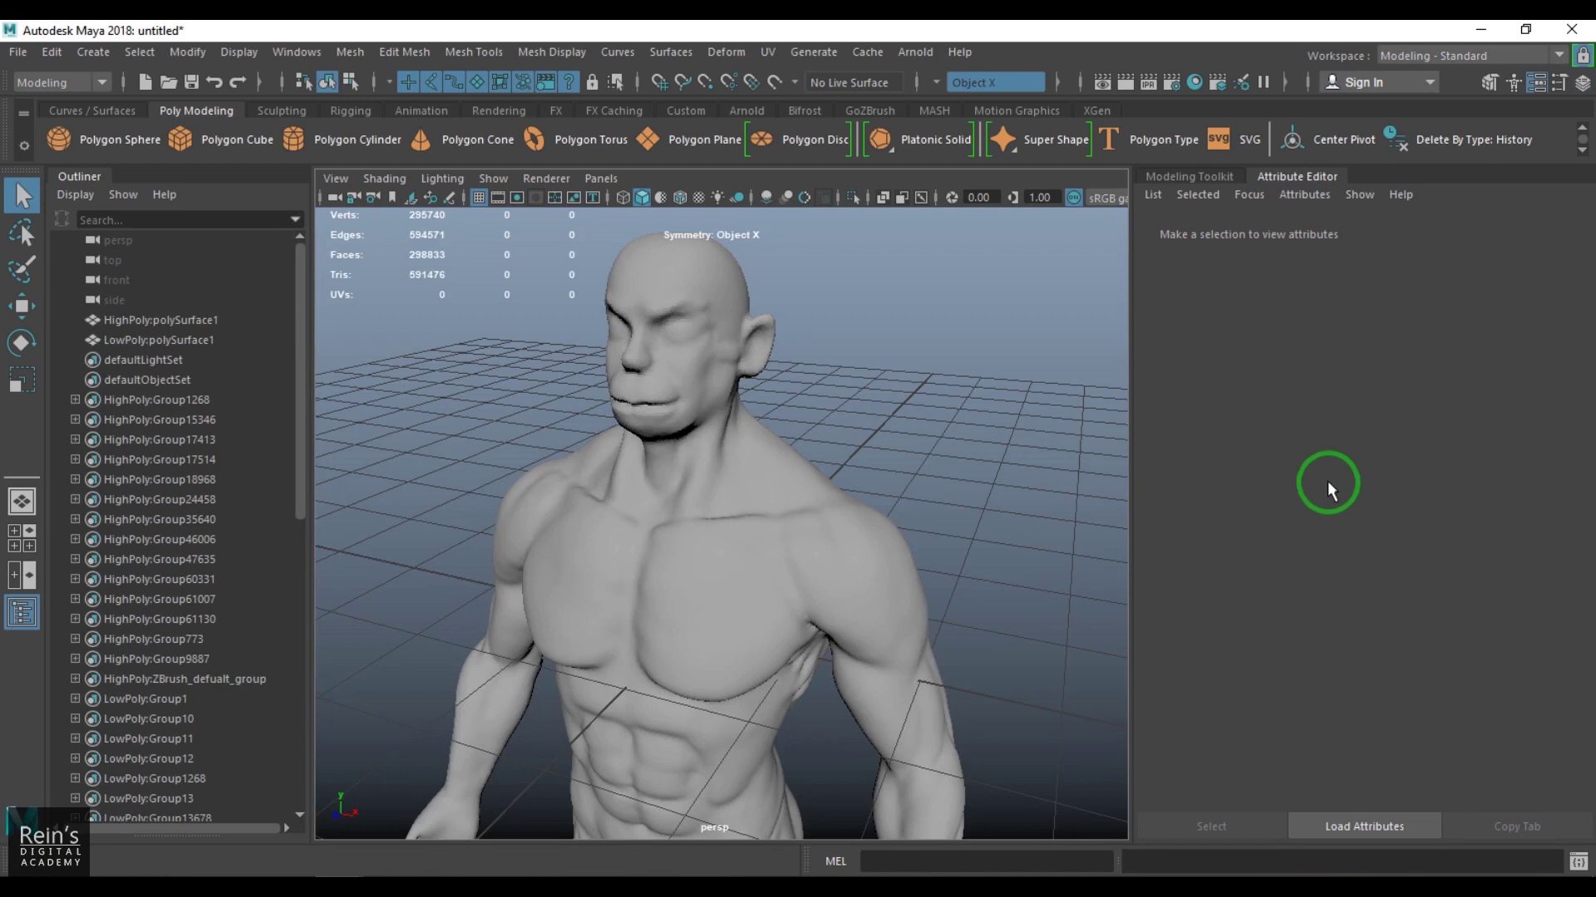
left_click(1228, 178)
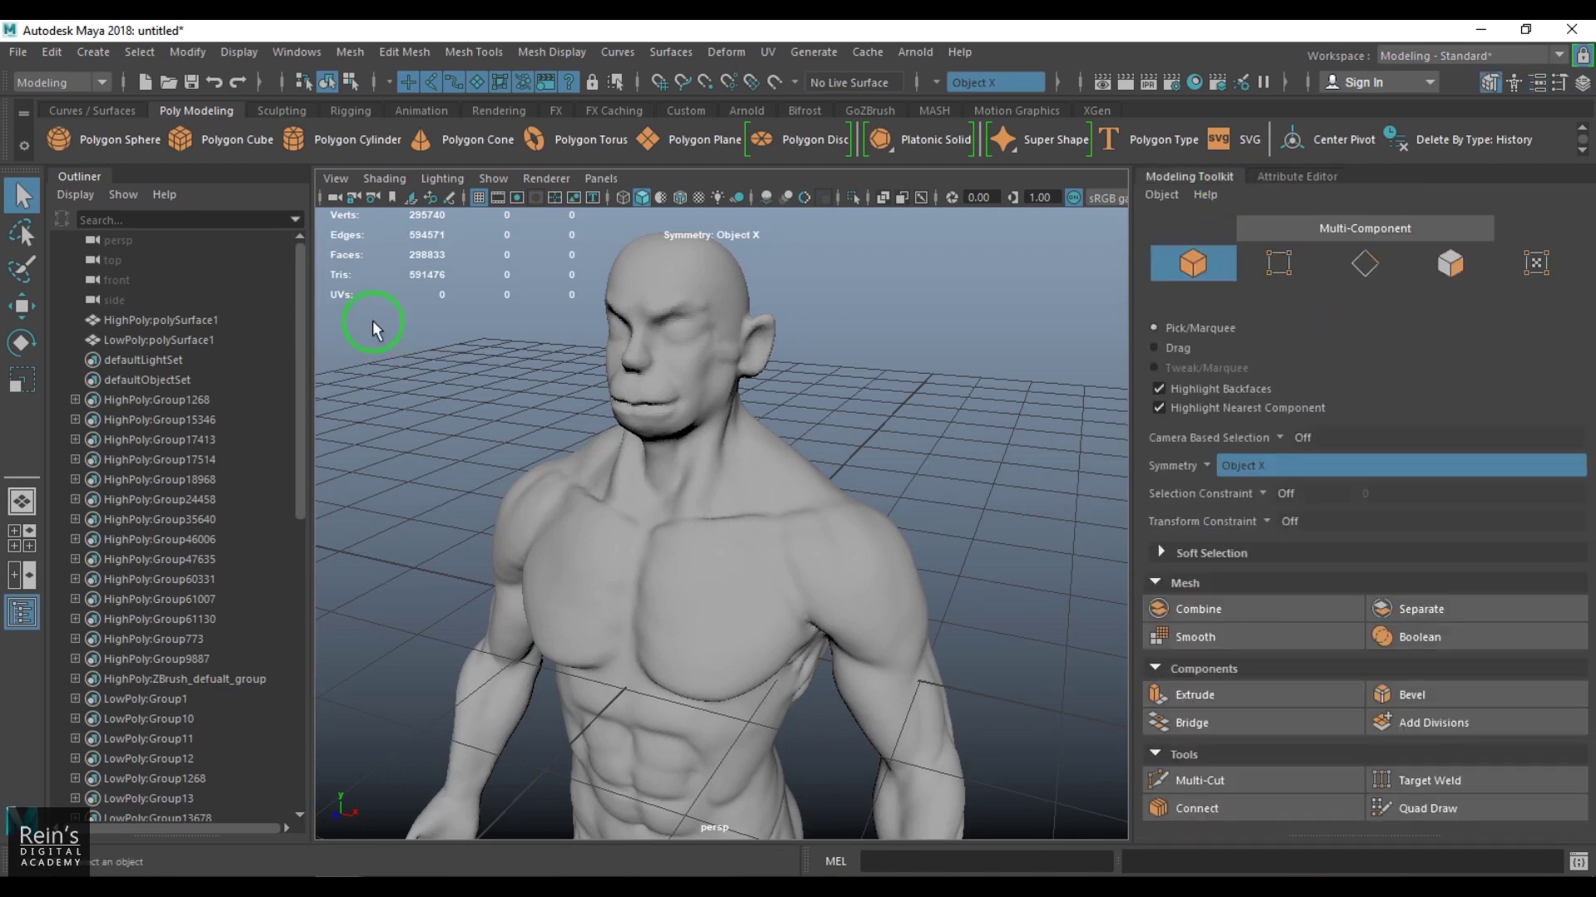
Delete all imported group sets from HighPoly:Group1268 through LowPoly:ZBrush_defualt_group, keeping both polySurface1 meshes and the default sets.
left_click(688, 539)
left_click(145, 400)
scroll(207, 570, "down", 10)
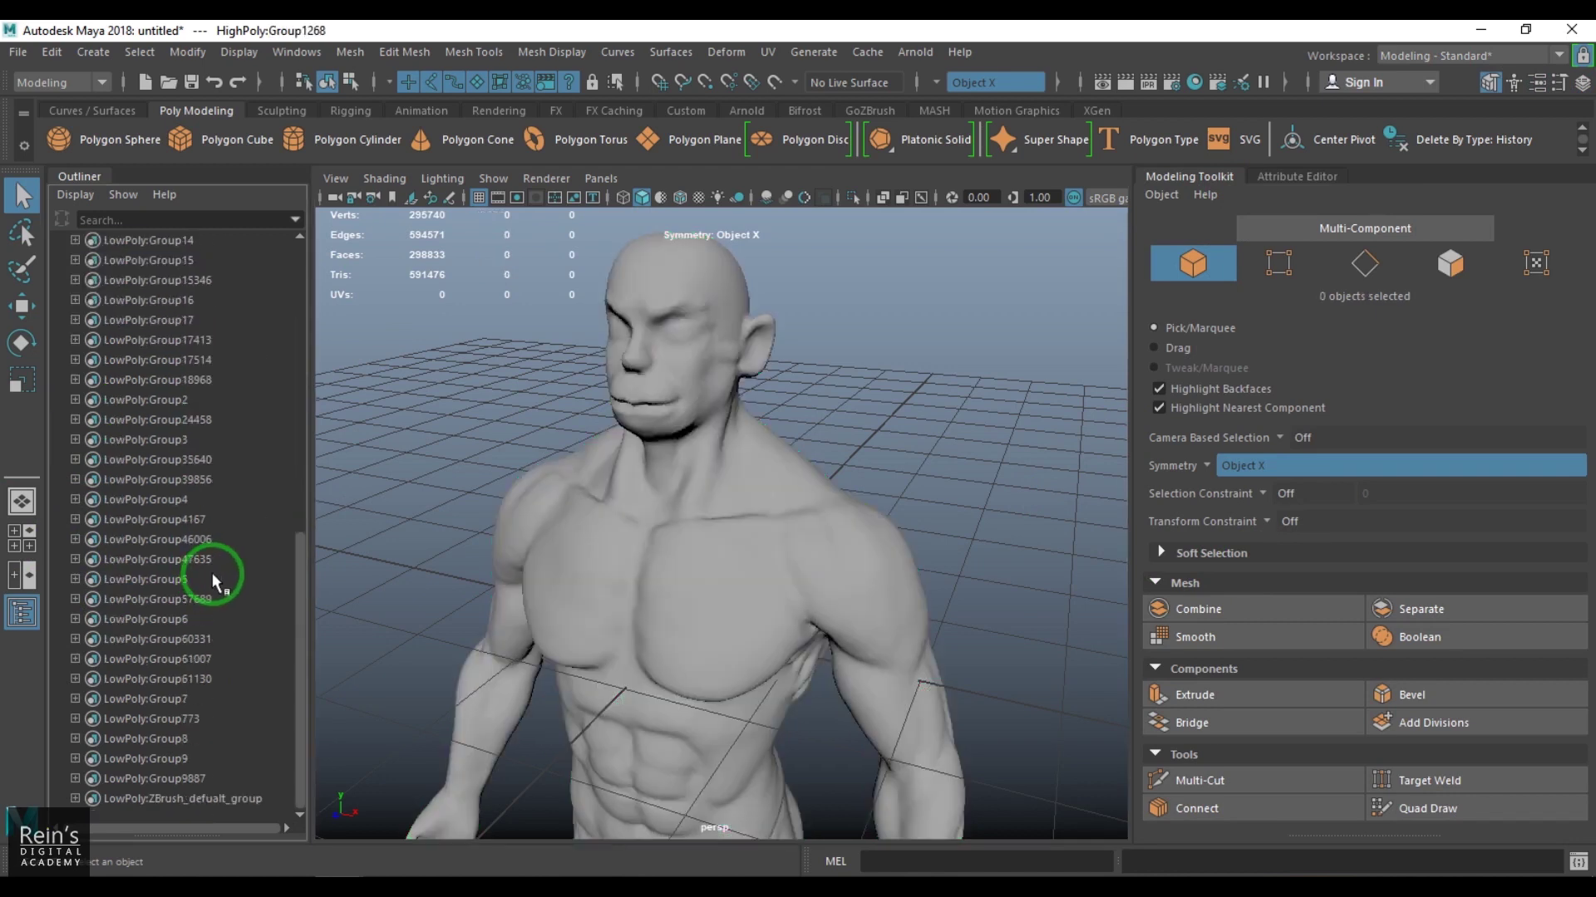
left_click(136, 799, "shift")
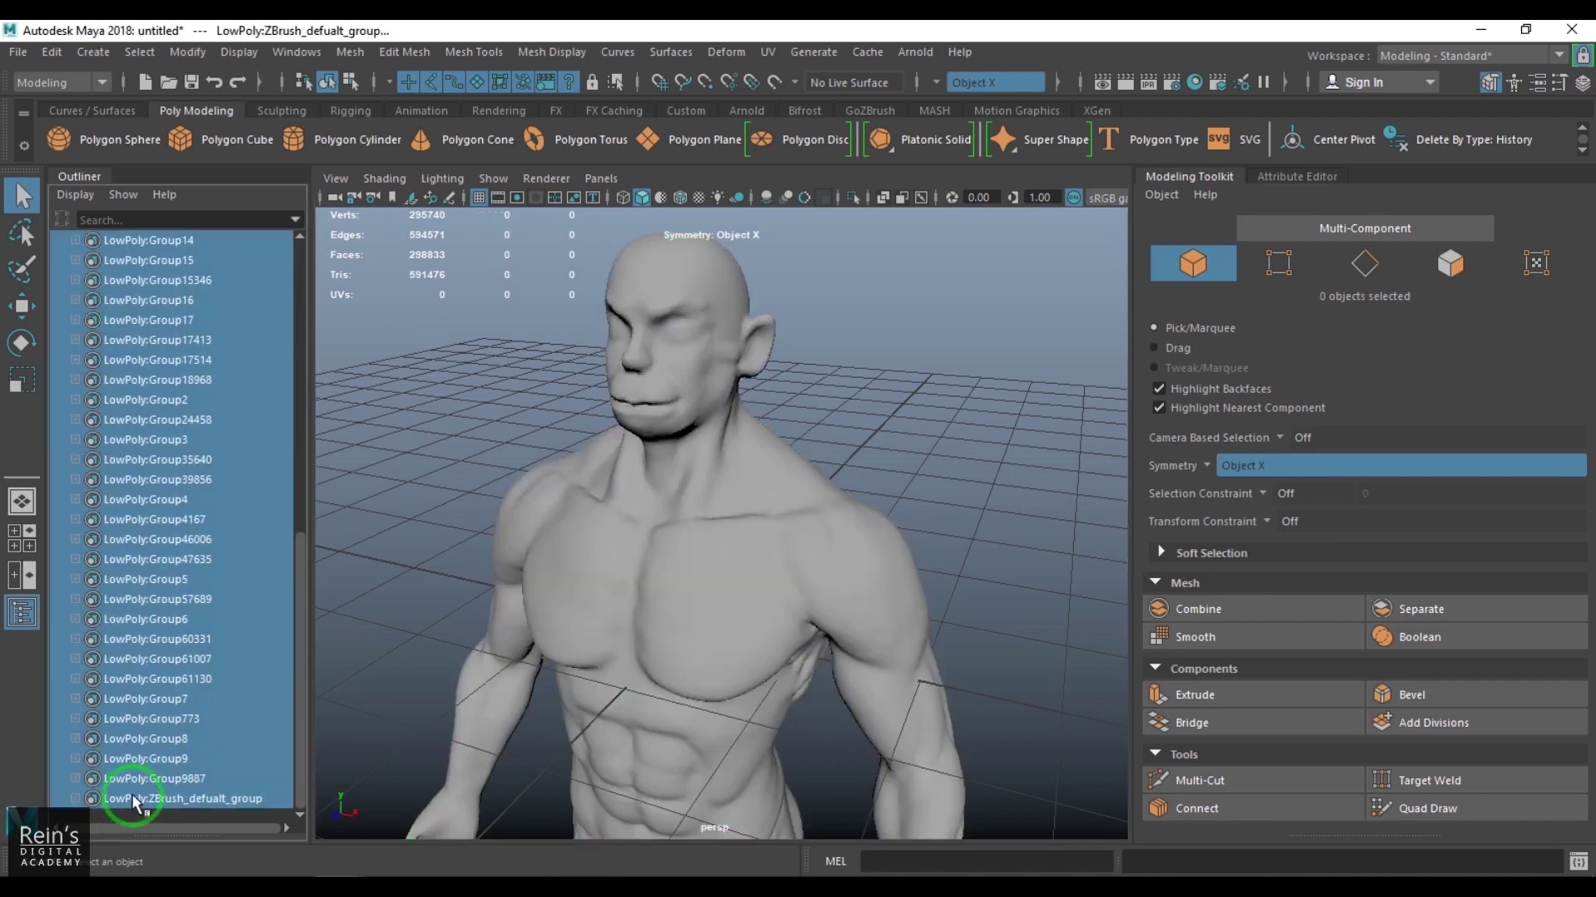
key("Delete")
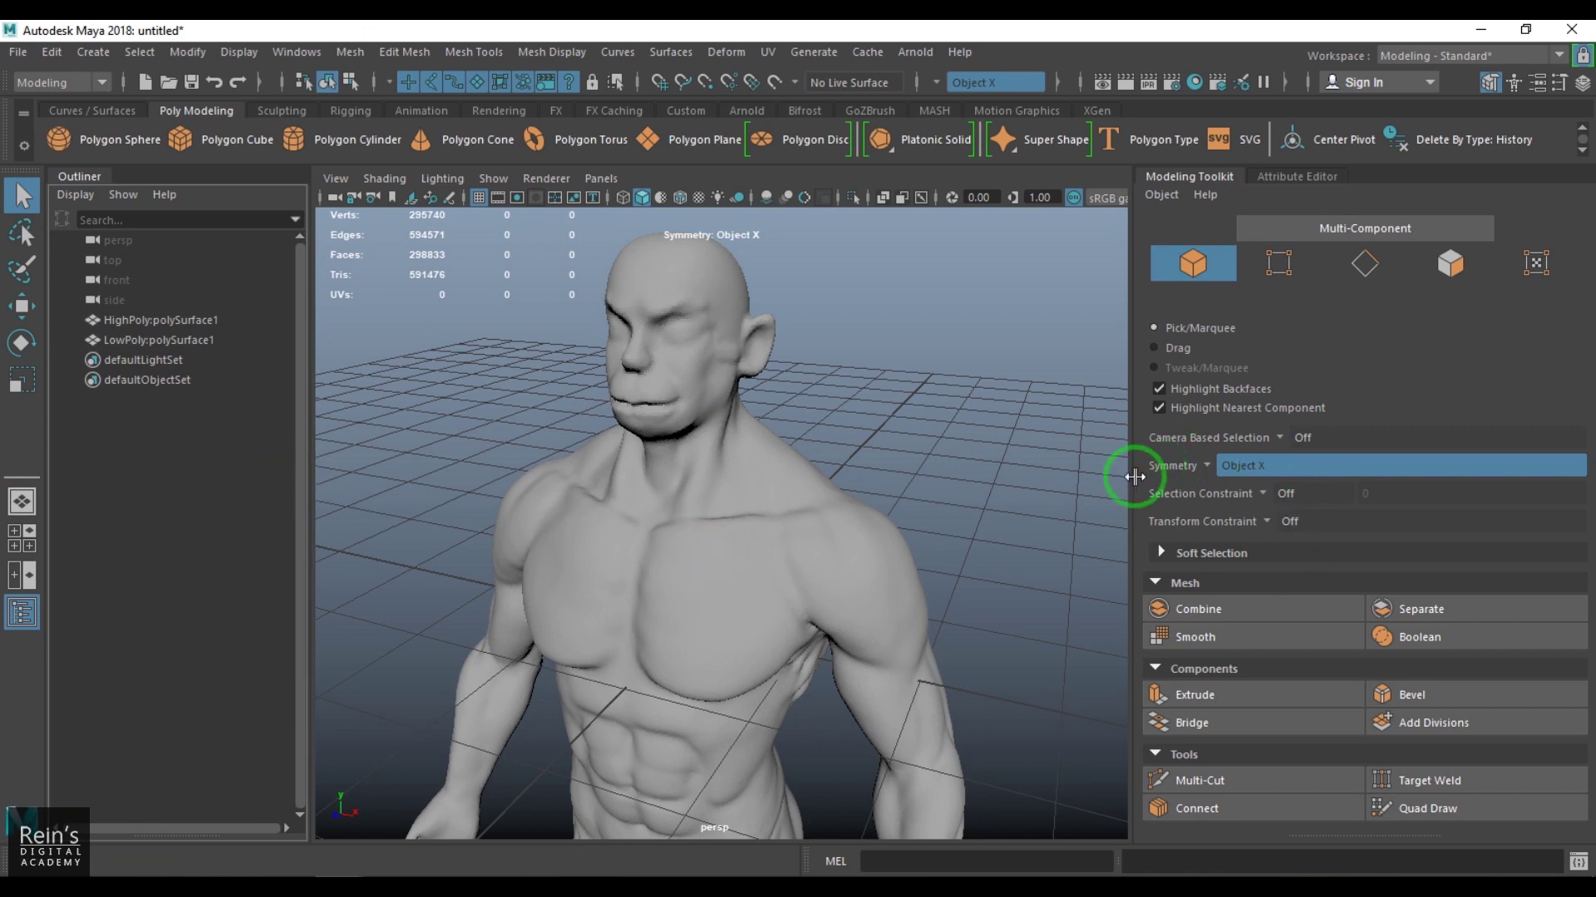
Widen the viewport and make the high-poly body mesh the live surface.
left_click_drag(1132, 478, 1272, 499)
left_click(944, 580)
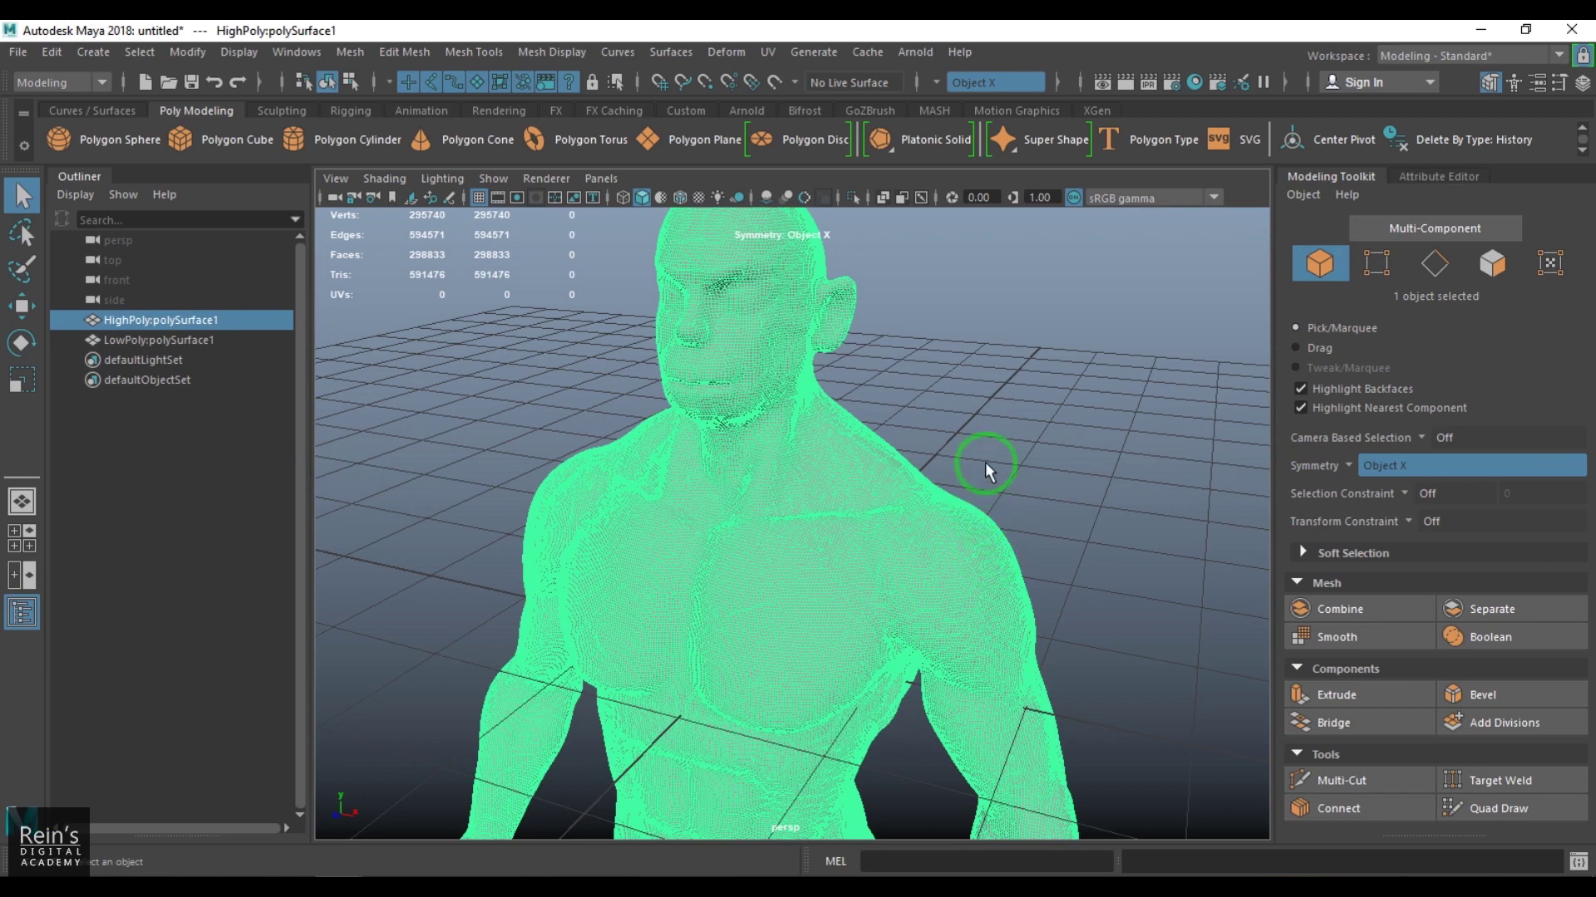
left_click(775, 83)
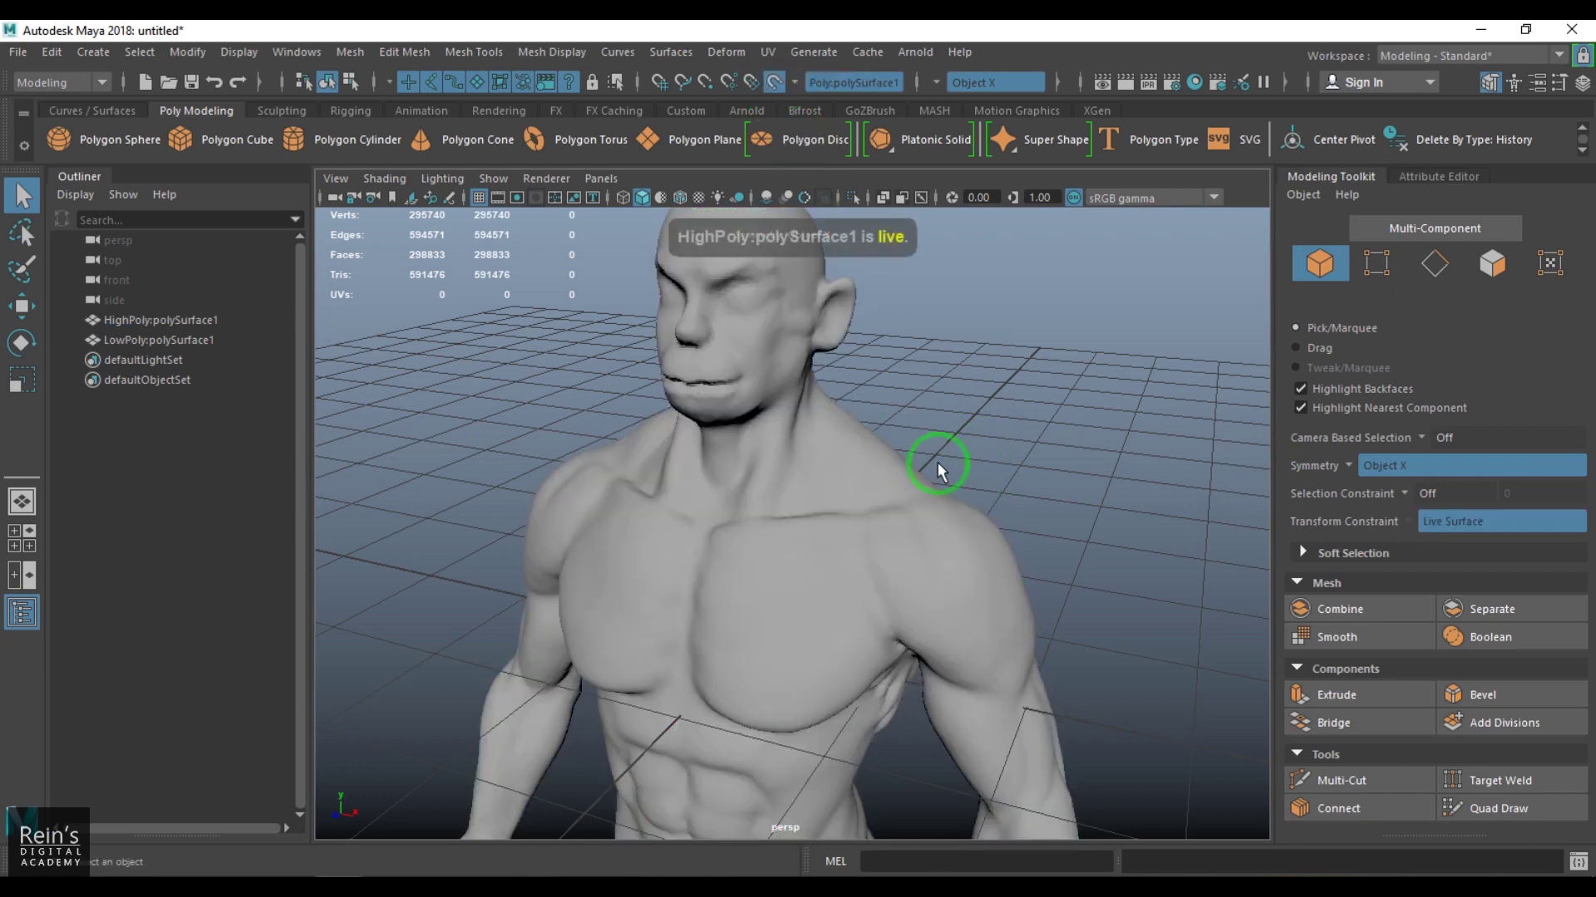
Make layer1 visible again, select the low-poly body mesh and activate Quad Draw on it.
left_click(1582, 82)
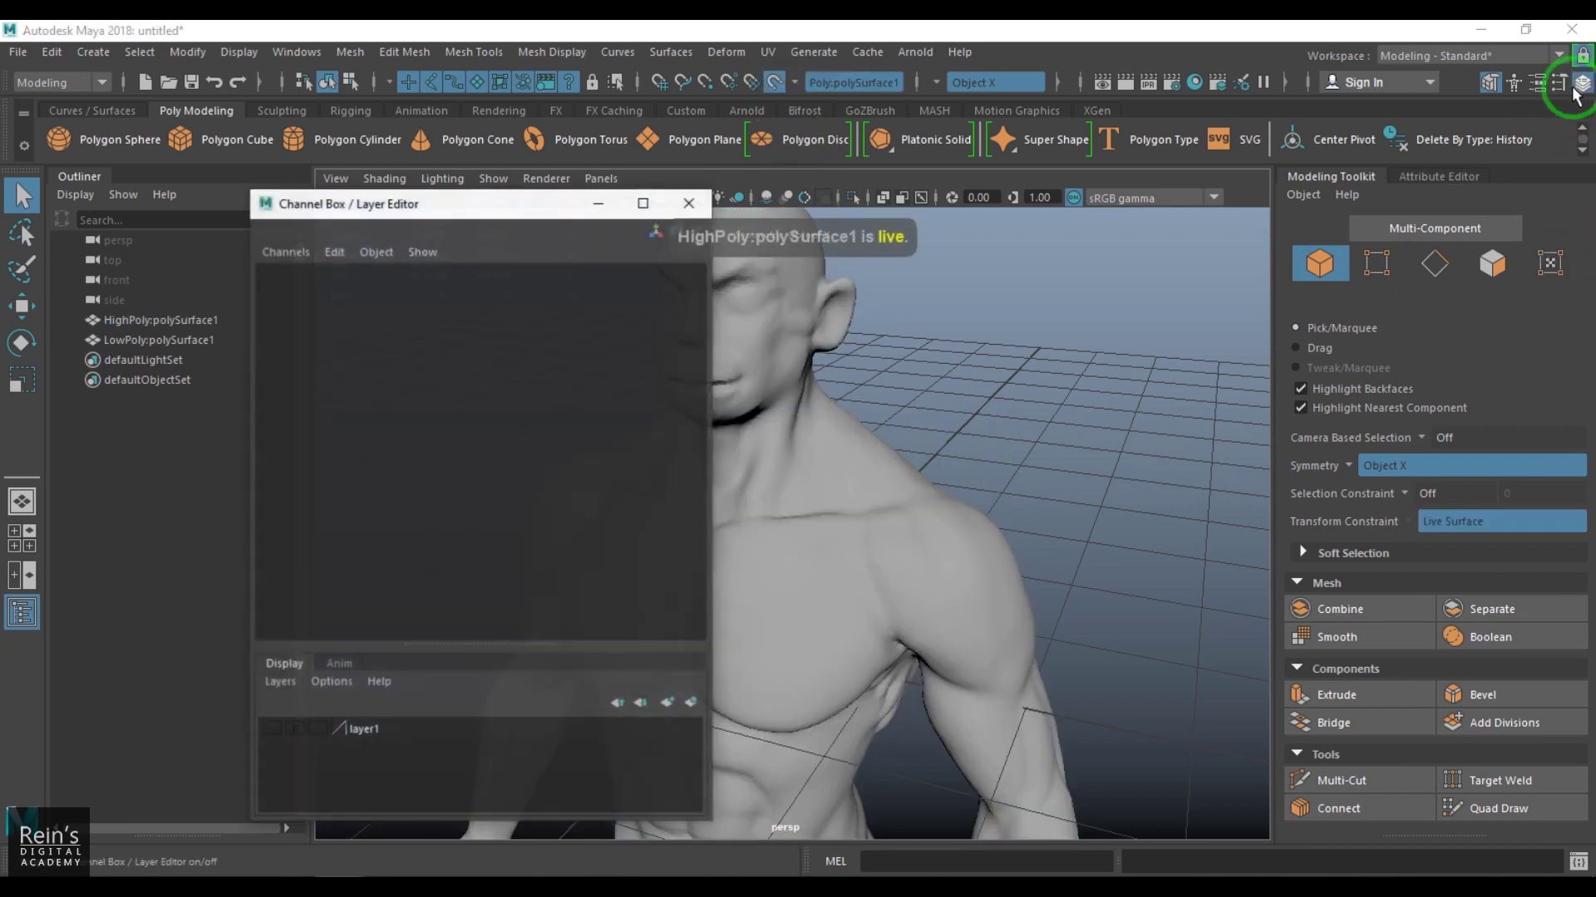
left_click(687, 202)
left_click(803, 476)
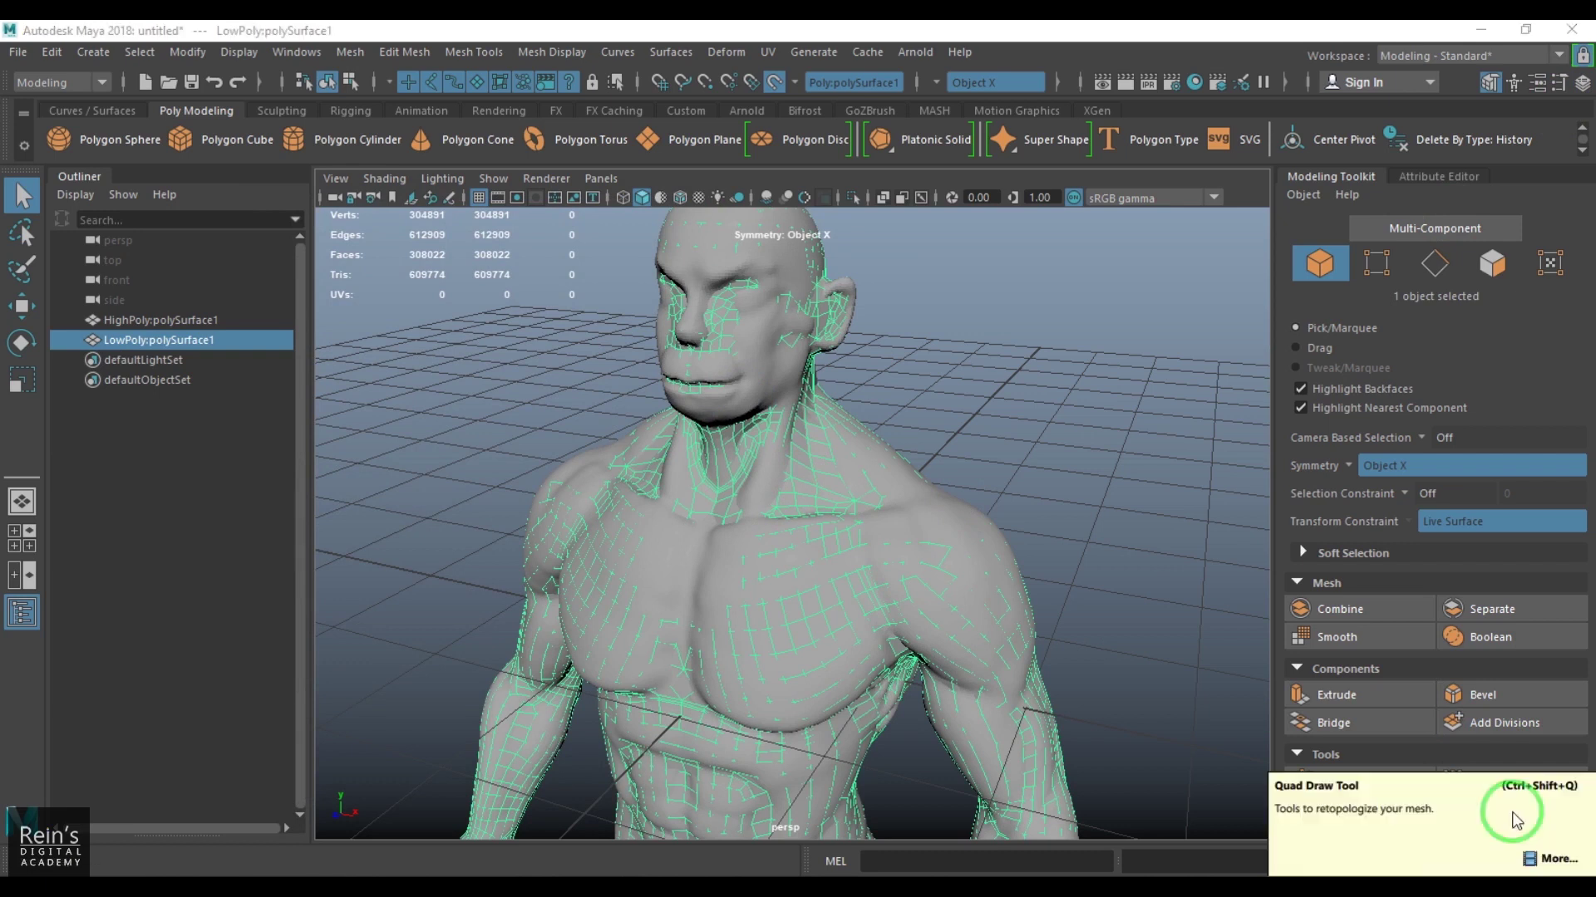
left_click(1036, 507)
left_click(864, 586)
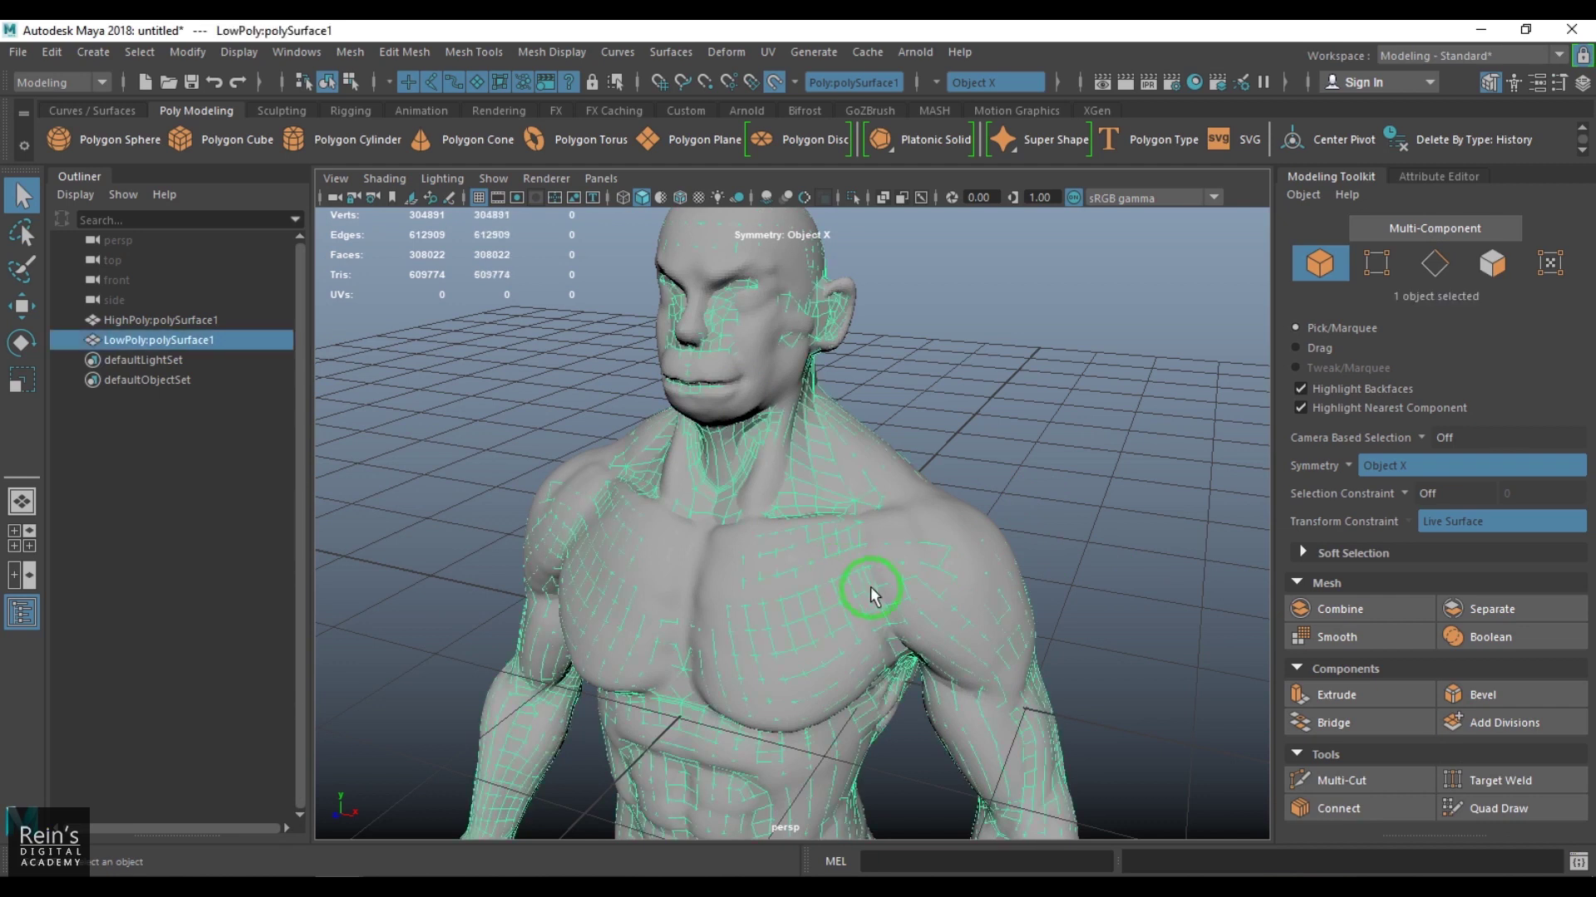
left_click(1486, 810)
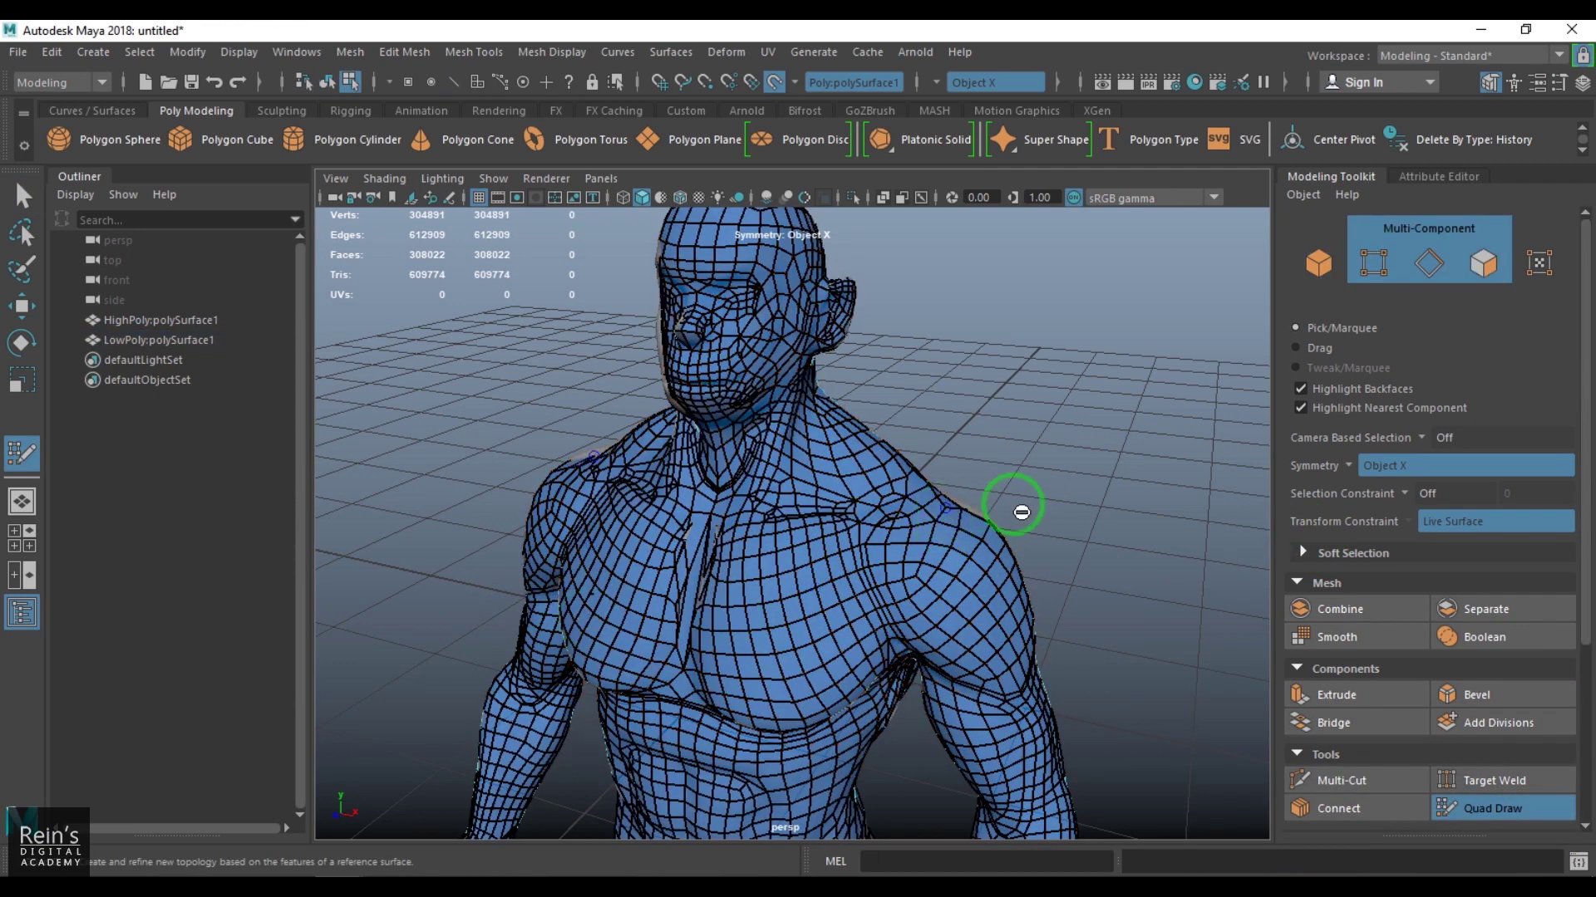
Examine the low-poly mesh's edge flow across the shoulders, back, arms and torso, ending at the overlapping faces between the pectorals.
scroll(959, 518, "up", 4)
scroll(958, 518, "up", 2)
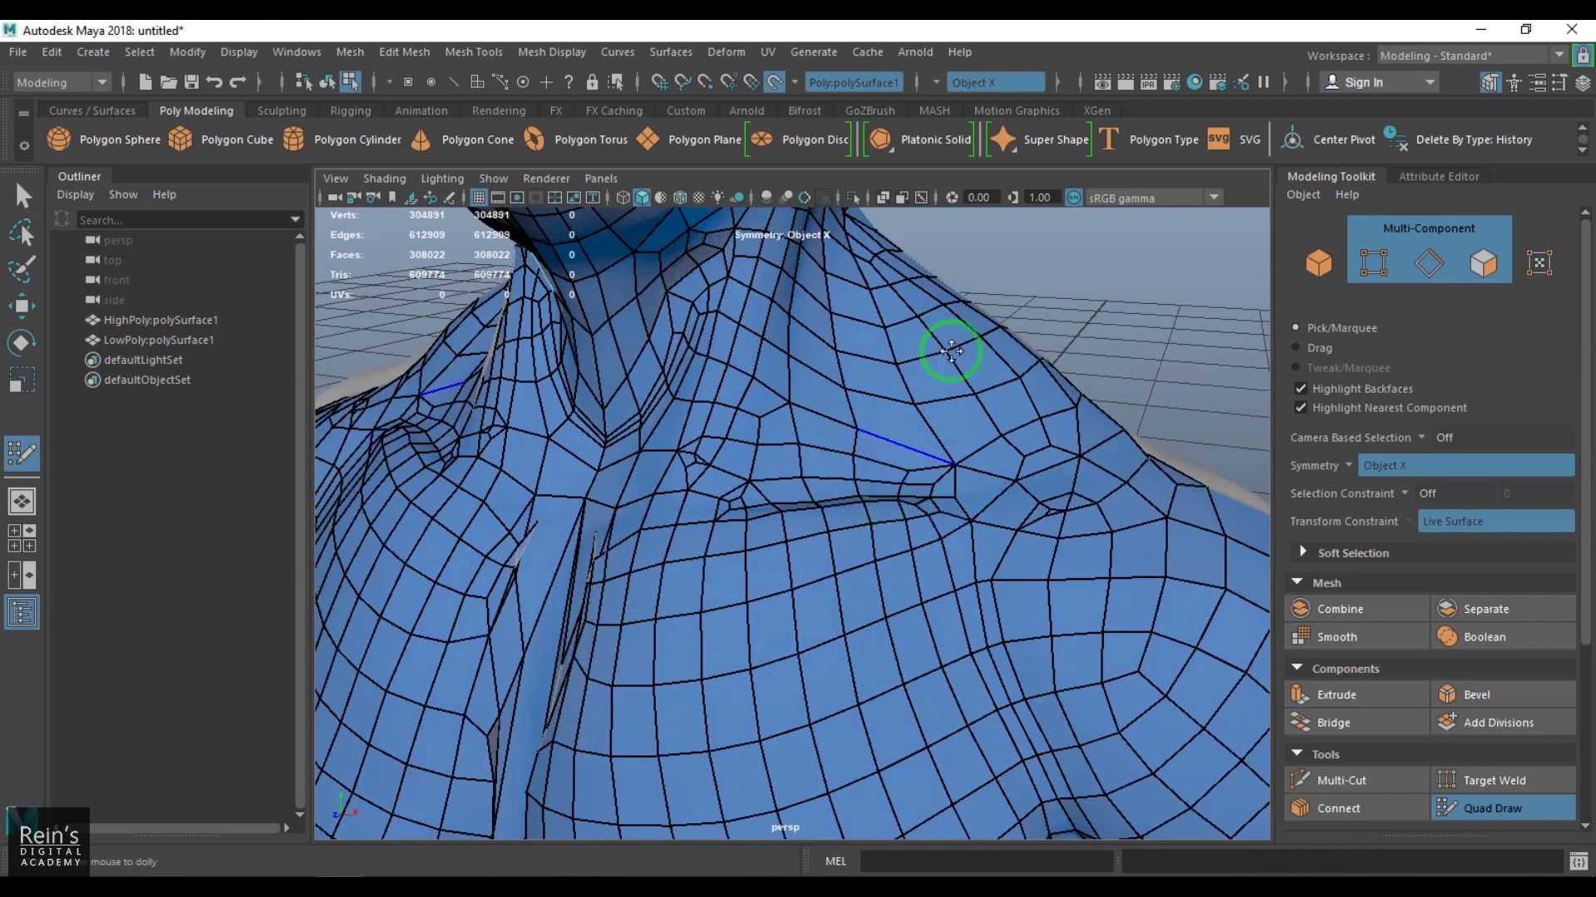
scroll(1150, 339, "up", 5)
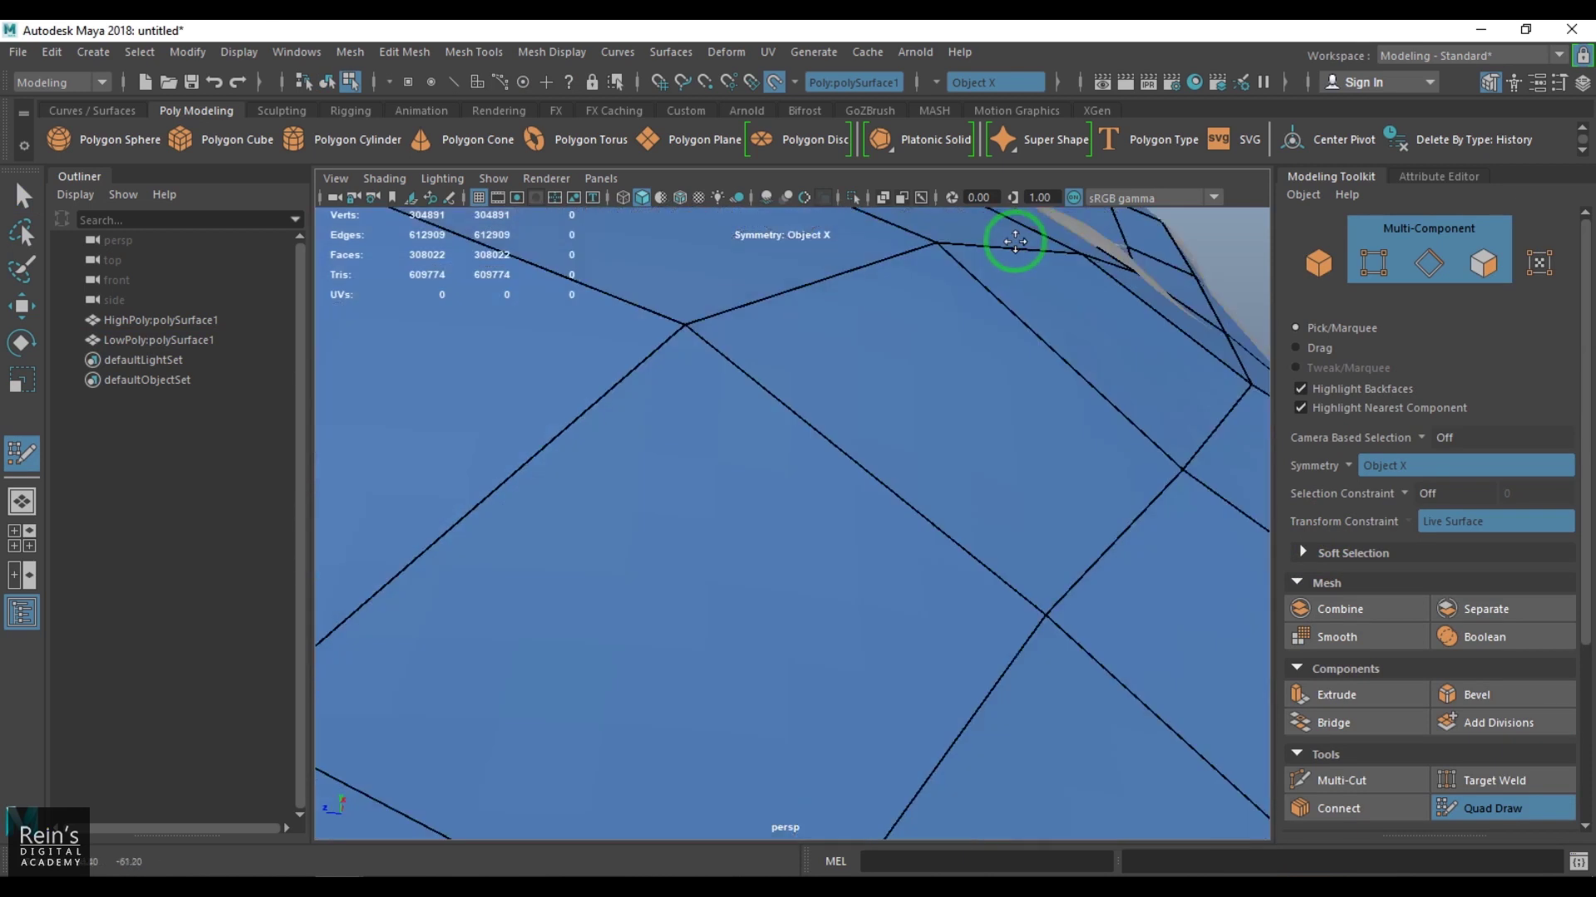
scroll(1164, 266, "down", 5)
left_click_drag(1129, 250, 1028, 406, "alt")
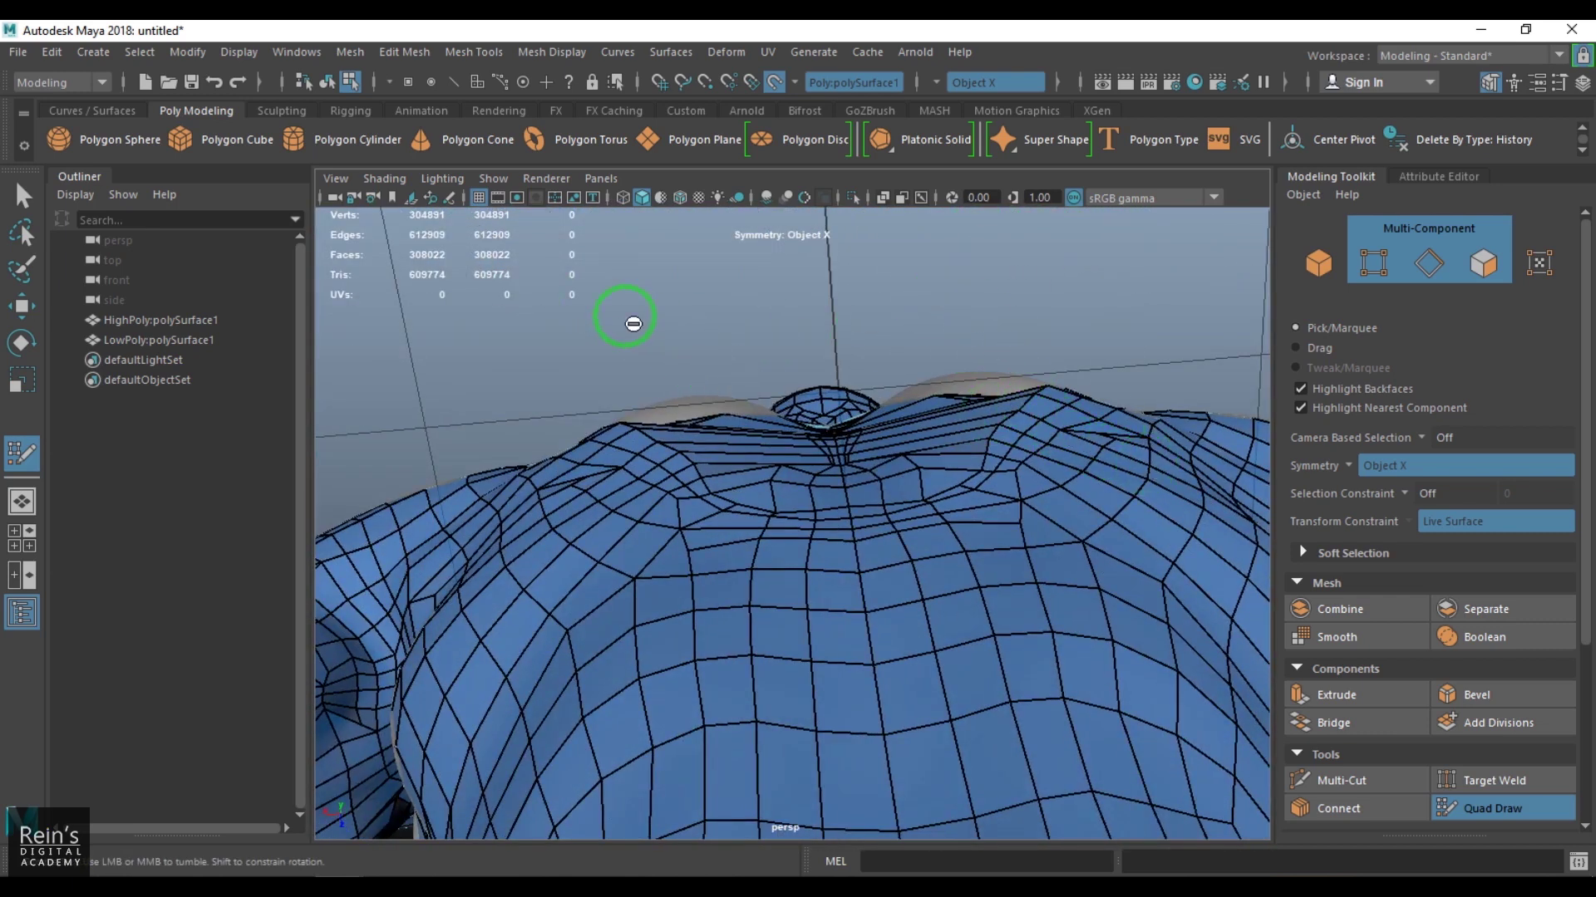
left_click_drag(624, 315, 1158, 354, "alt")
right_click_drag(1180, 257, 778, 380, "alt")
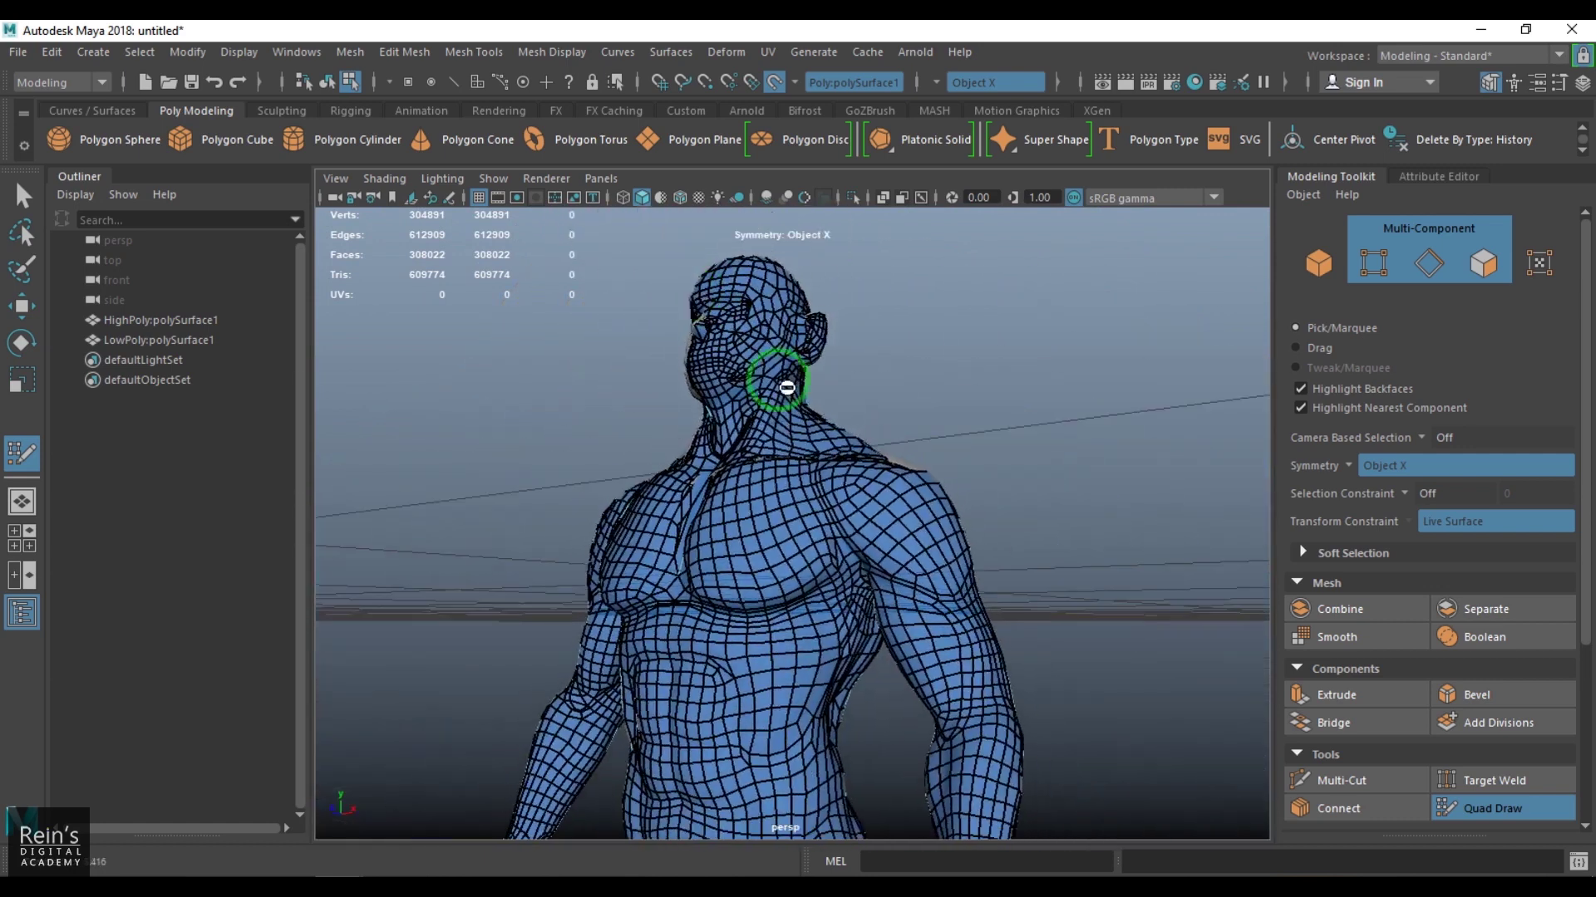
left_click_drag(777, 380, 1155, 520, "alt")
middle_click_drag(1154, 520, 1100, 363, "alt")
middle_click_drag(1089, 449, 1069, 396, "alt")
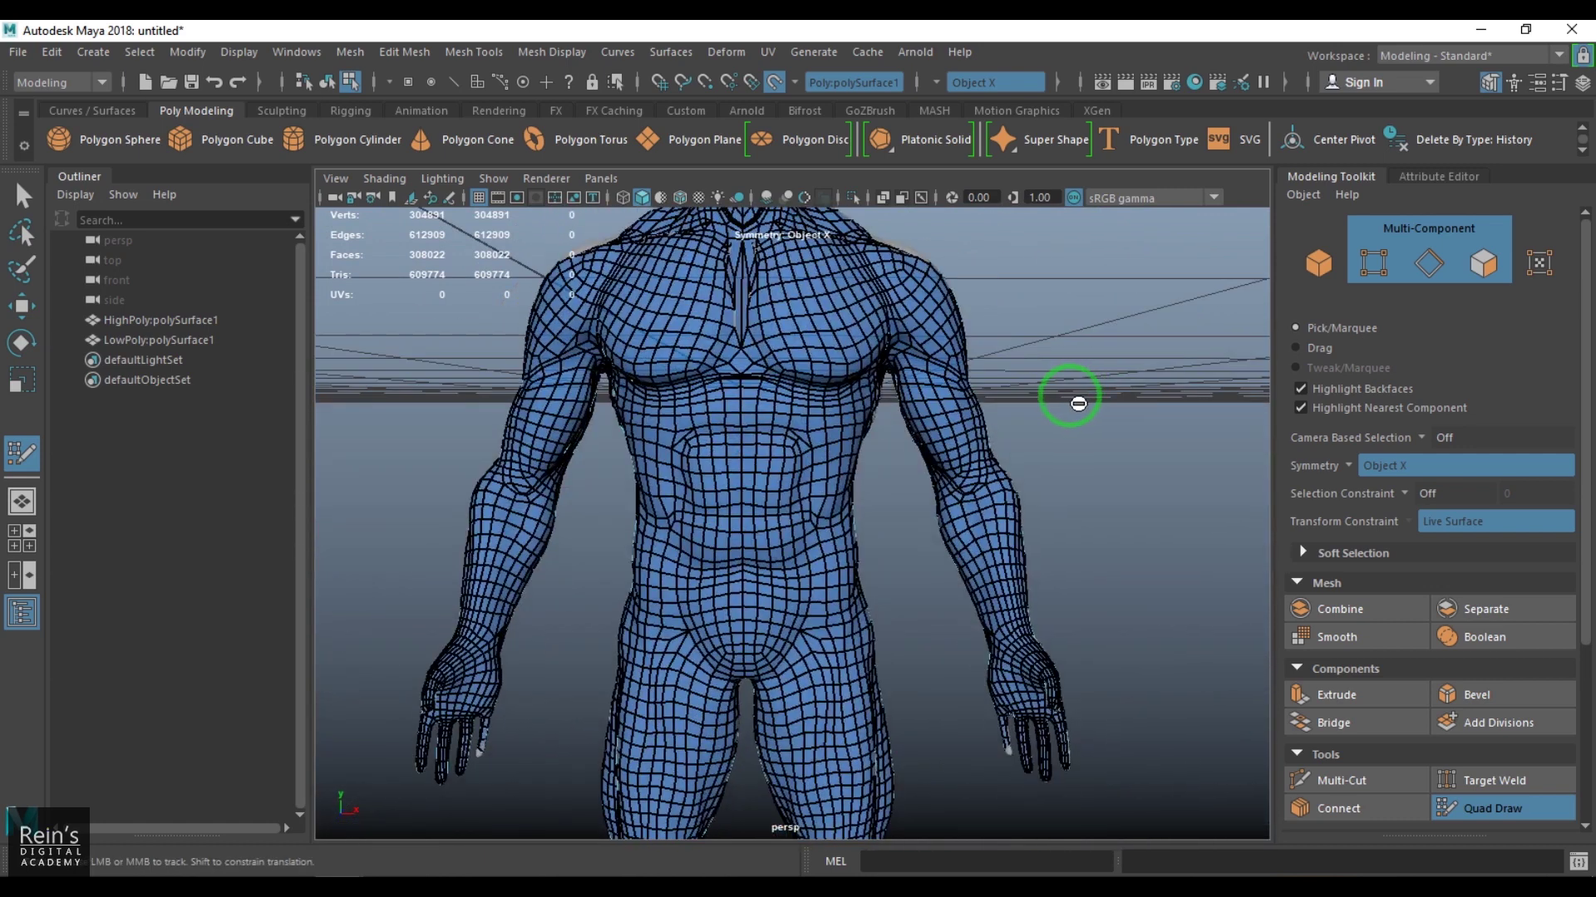
middle_click_drag(1066, 567, 1060, 790, "alt")
right_click_drag(914, 418, 1109, 584, "alt")
middle_click_drag(1147, 420, 1165, 104, "alt")
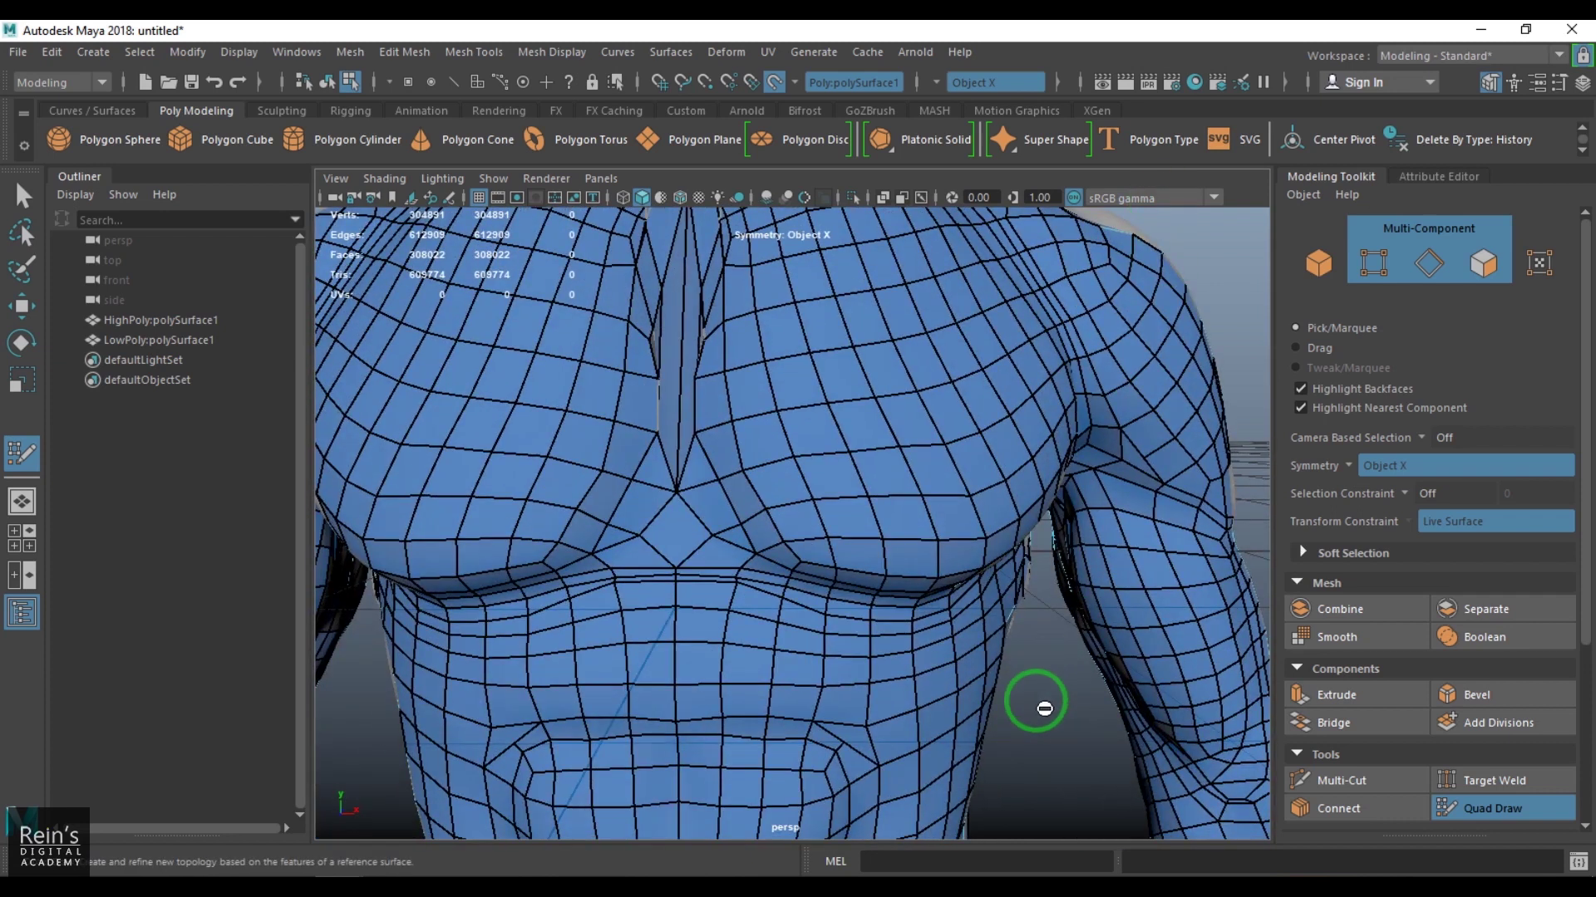
left_click_drag(1043, 709, 1054, 765, "alt")
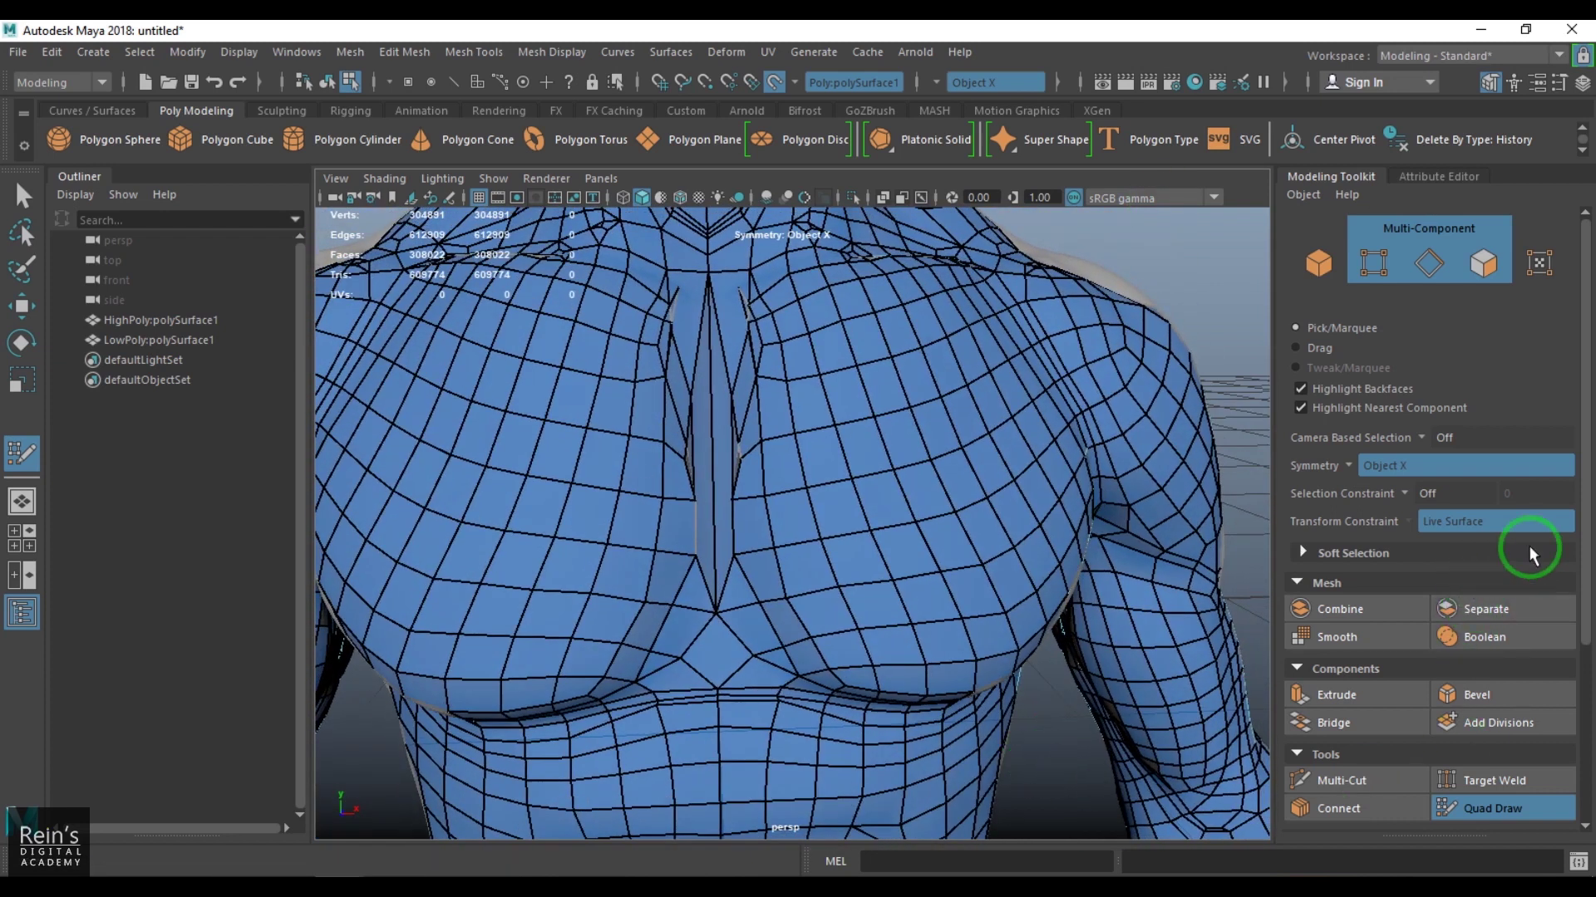
Expand the Quad Draw keyboard and mouse shortcuts reference and review the full list.
scroll(1586, 532, "down", 5)
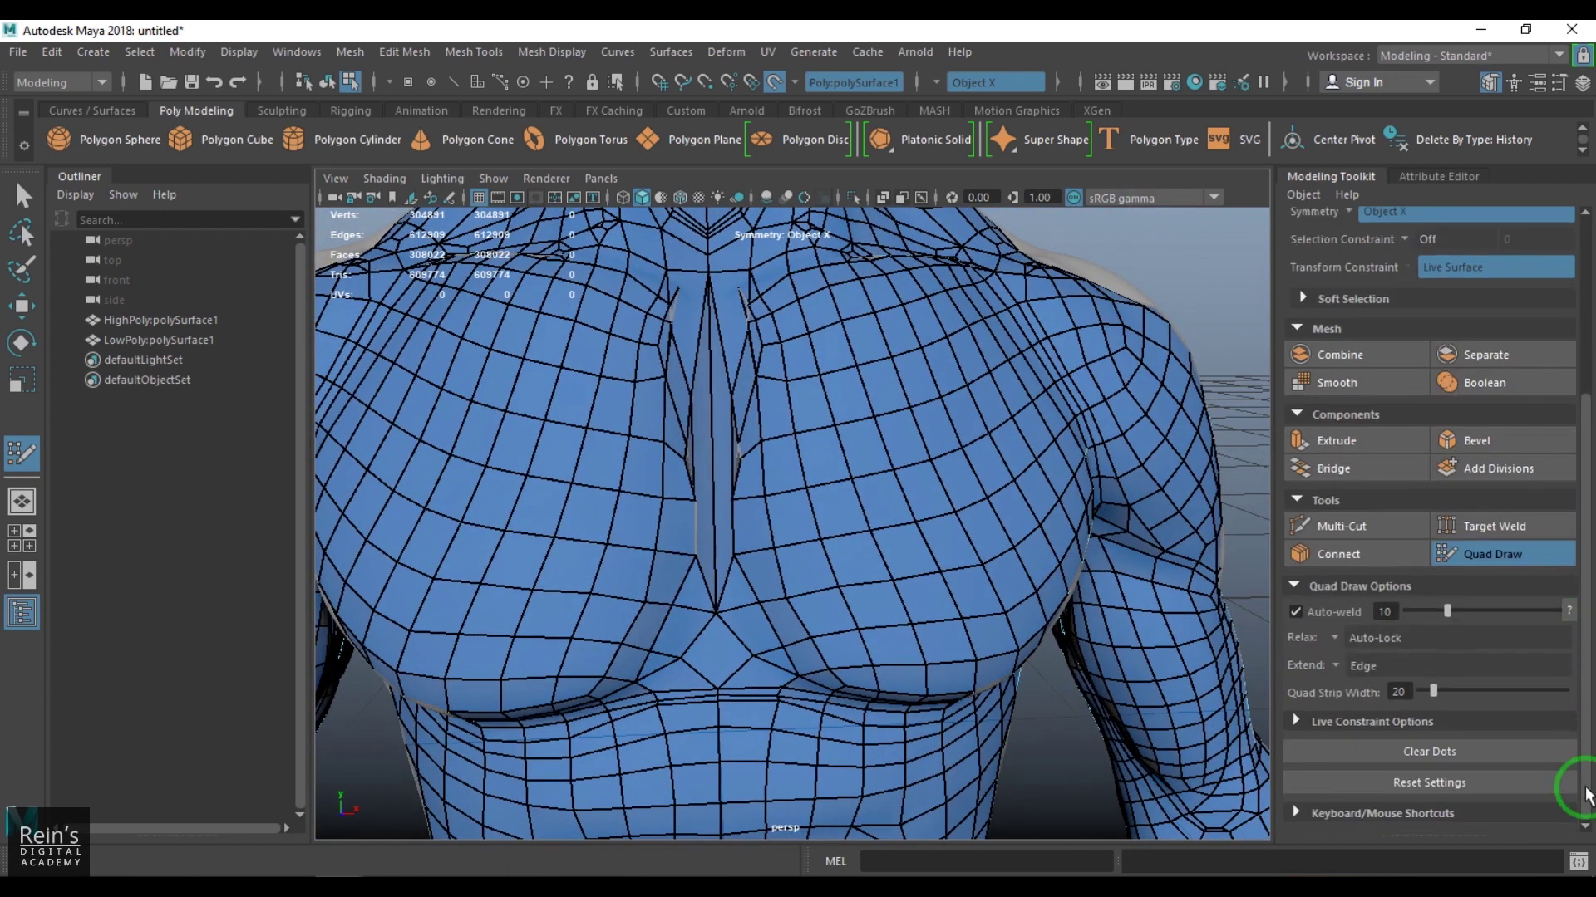
left_click(1301, 810)
scroll(1575, 732, "down", 10)
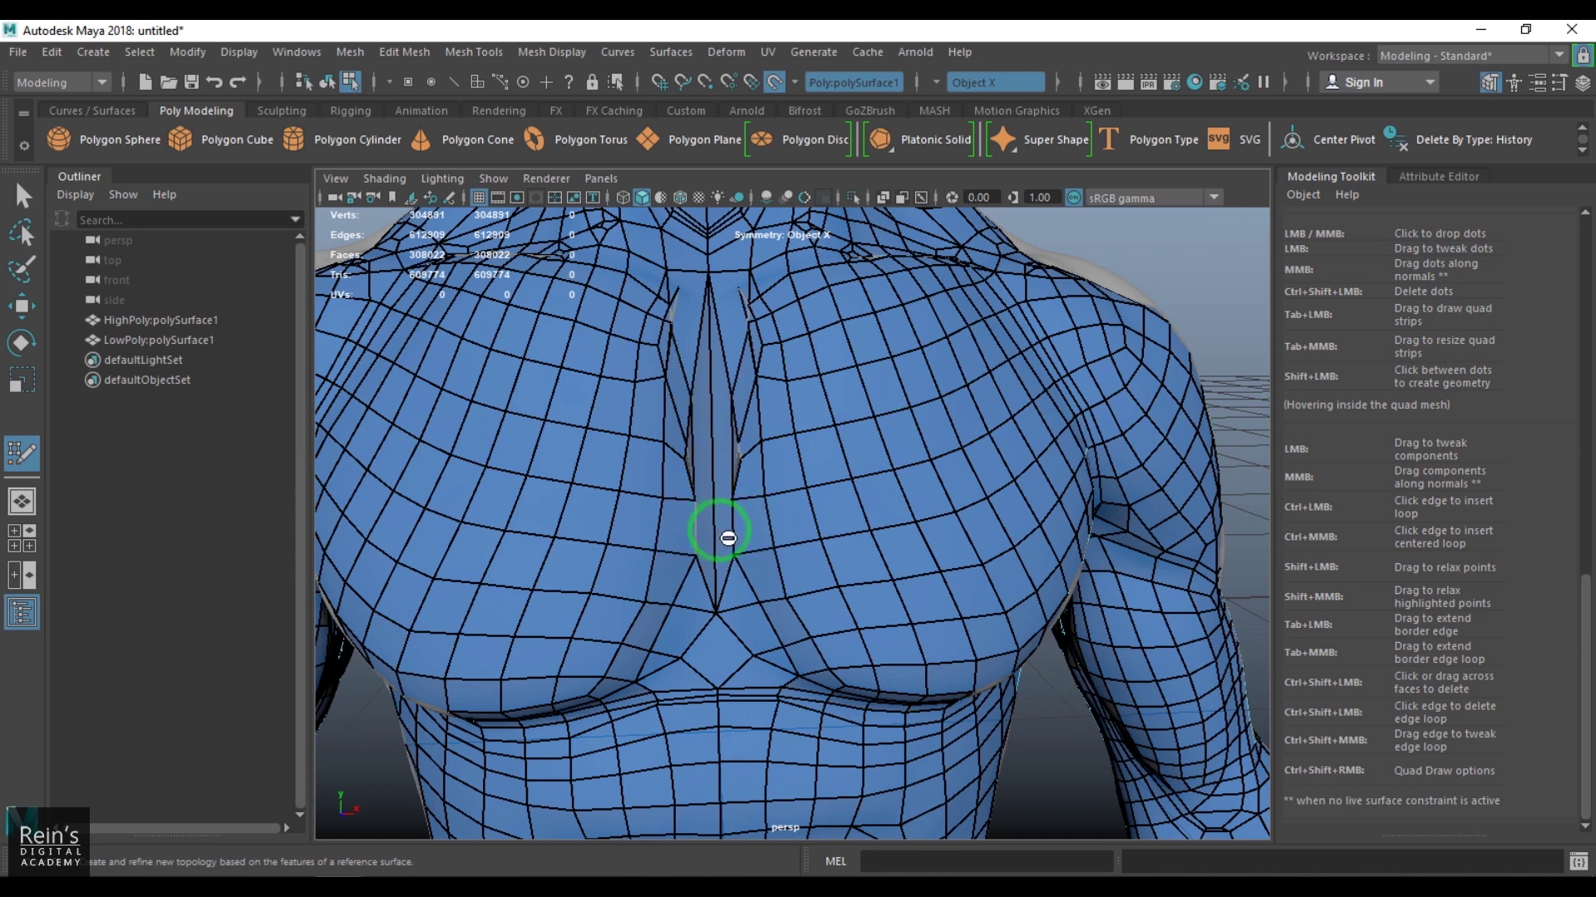
Delete the mirrored quads beside the lower sternum and the long central sliver faces between the pectorals.
left_click(725, 536, "ctrl+shift")
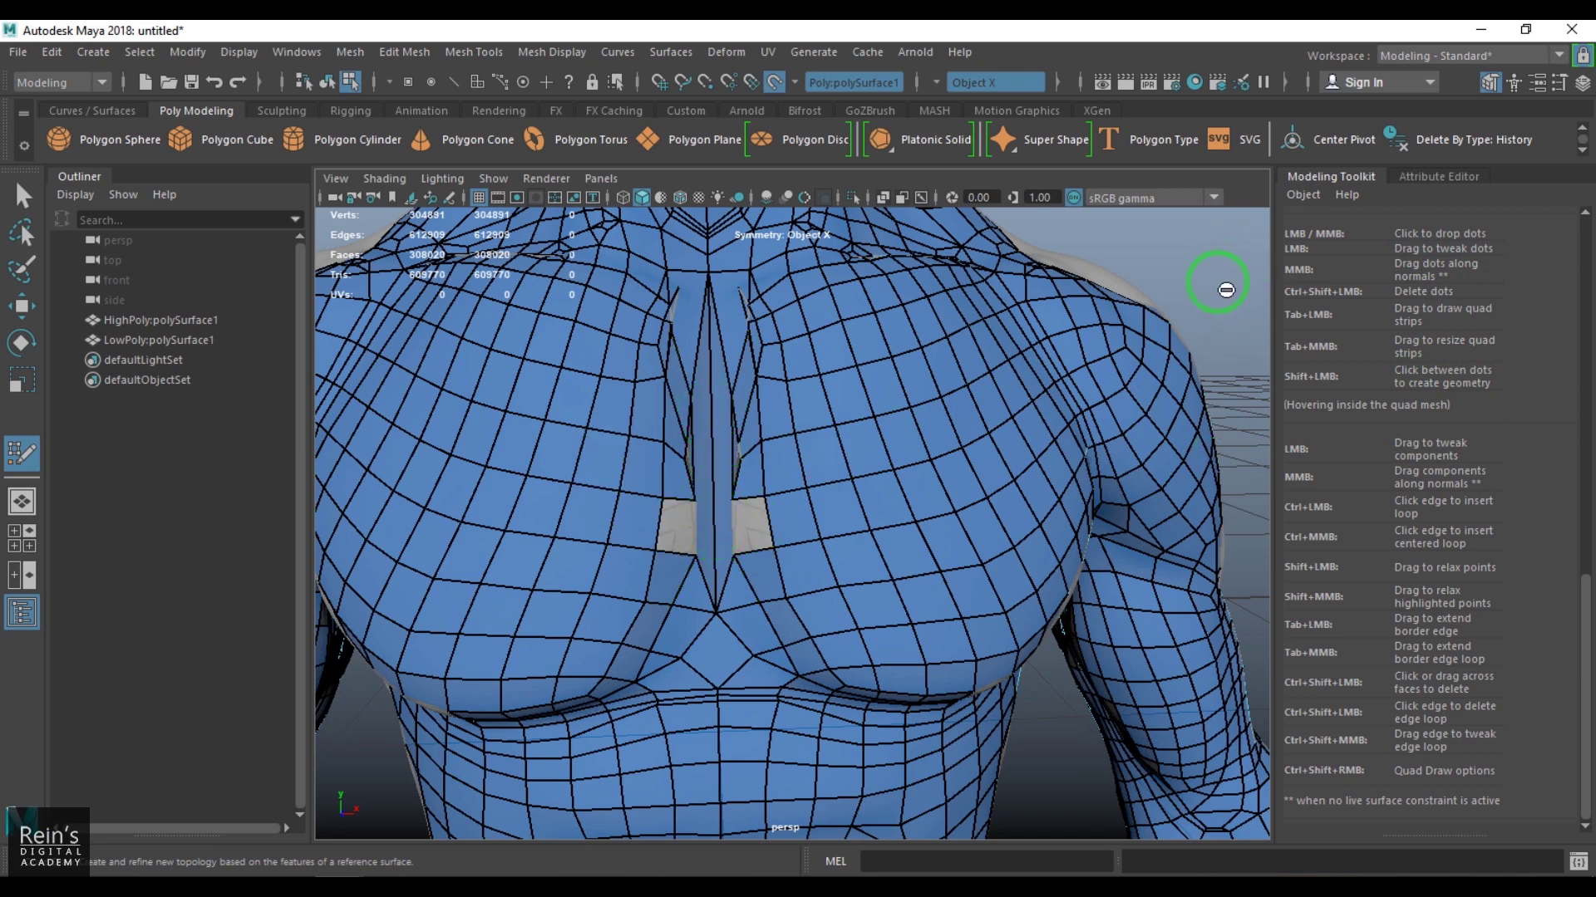
left_click_drag(1271, 397, 1037, 789, "alt")
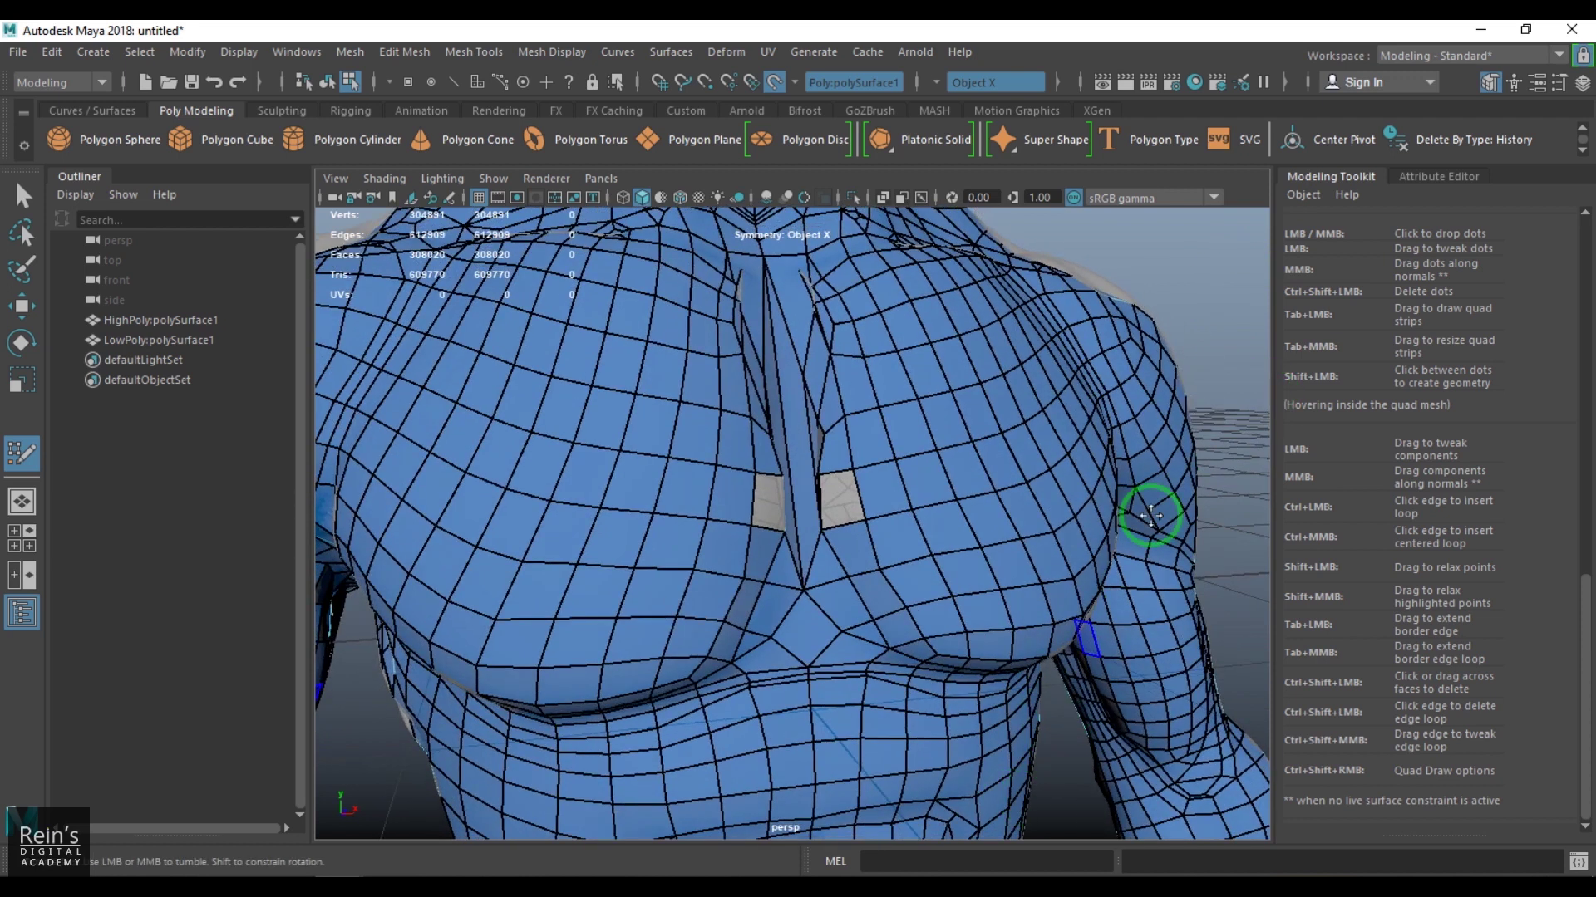
right_click_drag(1217, 455, 1279, 640, "alt")
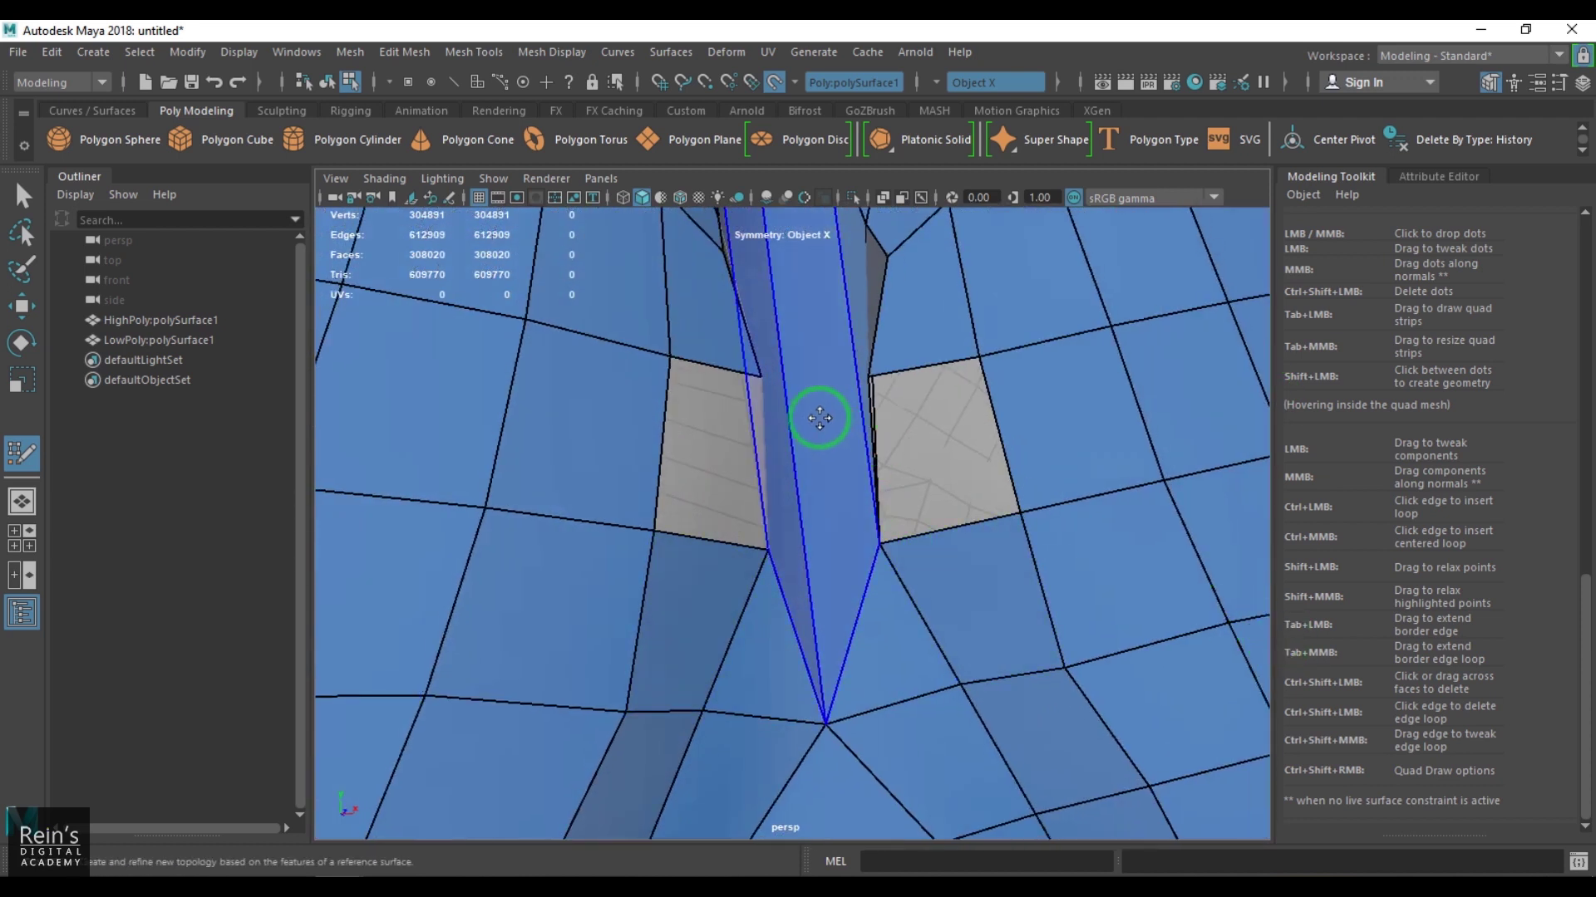
key("ctrl+shift")
left_click(818, 407, "ctrl+shift")
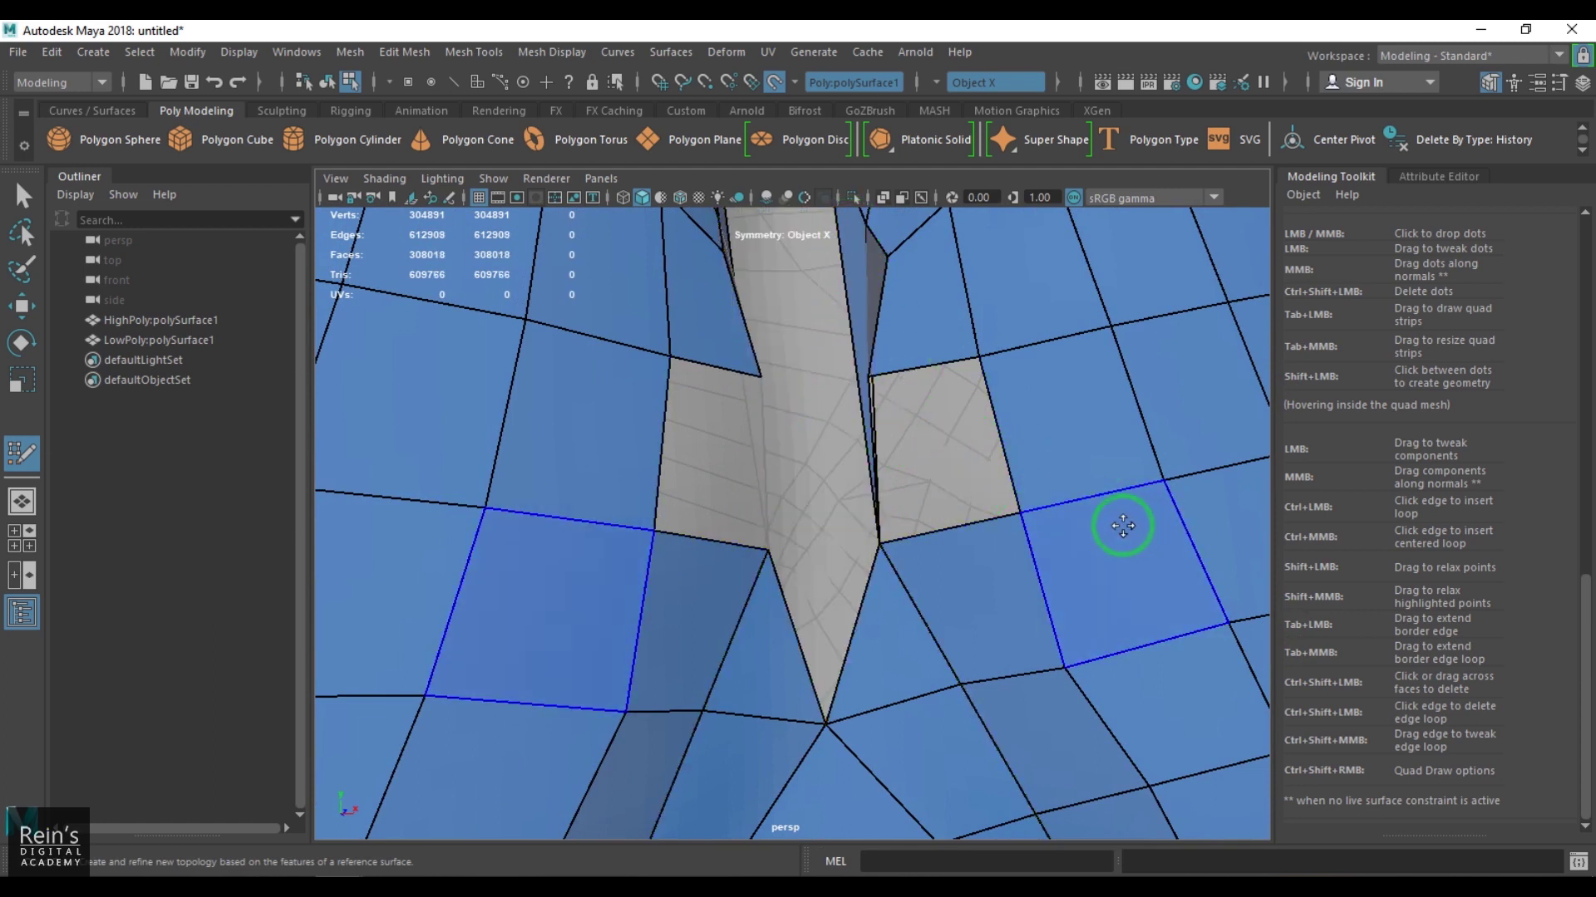
Delete the remaining overlapping faces along both sides of the sternum gap to clear an opening from the collarbone down.
scroll(1128, 534, "down", 6)
left_click_drag(886, 497, 796, 488, "alt")
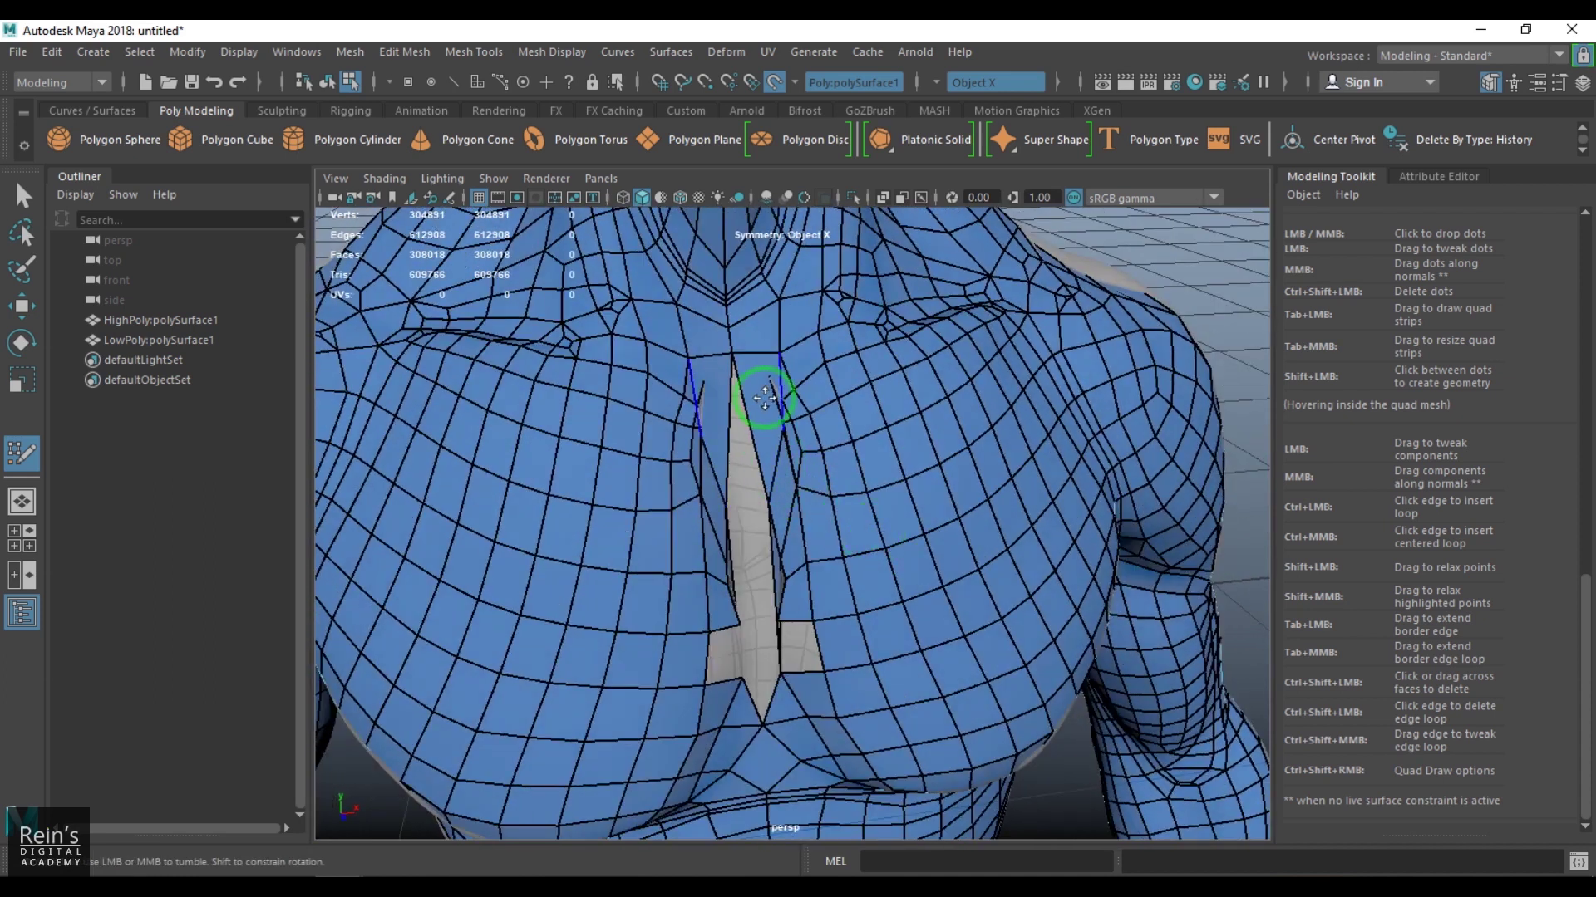
mouse_move(756, 399)
left_mouse_down("ctrl+shift")
mouse_move(787, 466)
mouse_move(785, 553)
left_mouse_up("ctrl+shift")
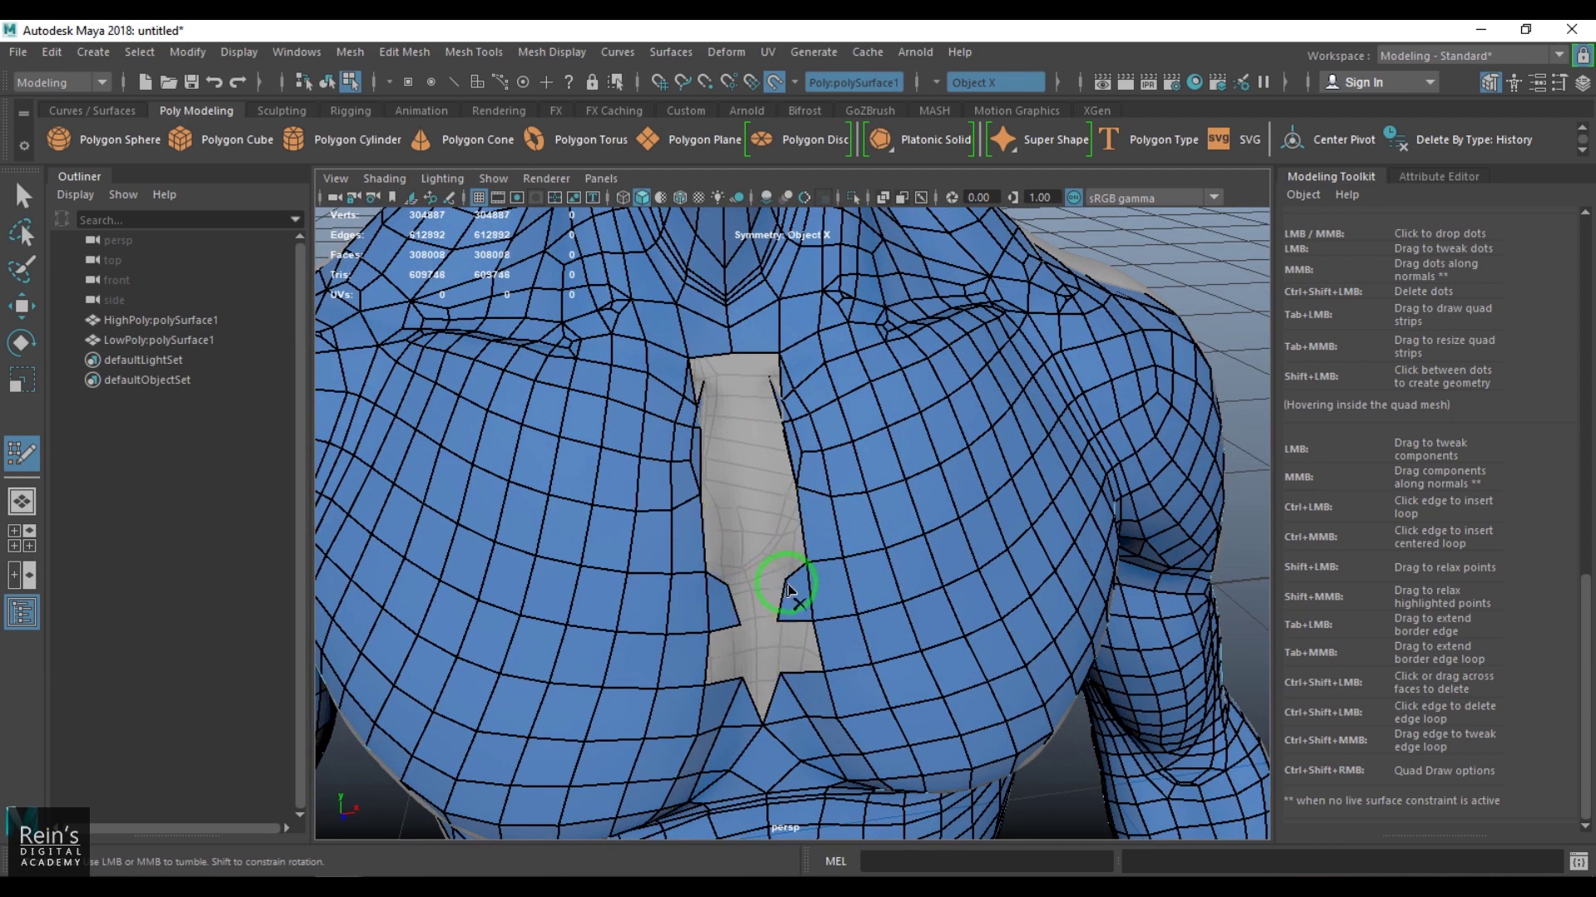
left_click(789, 589, "ctrl+shift")
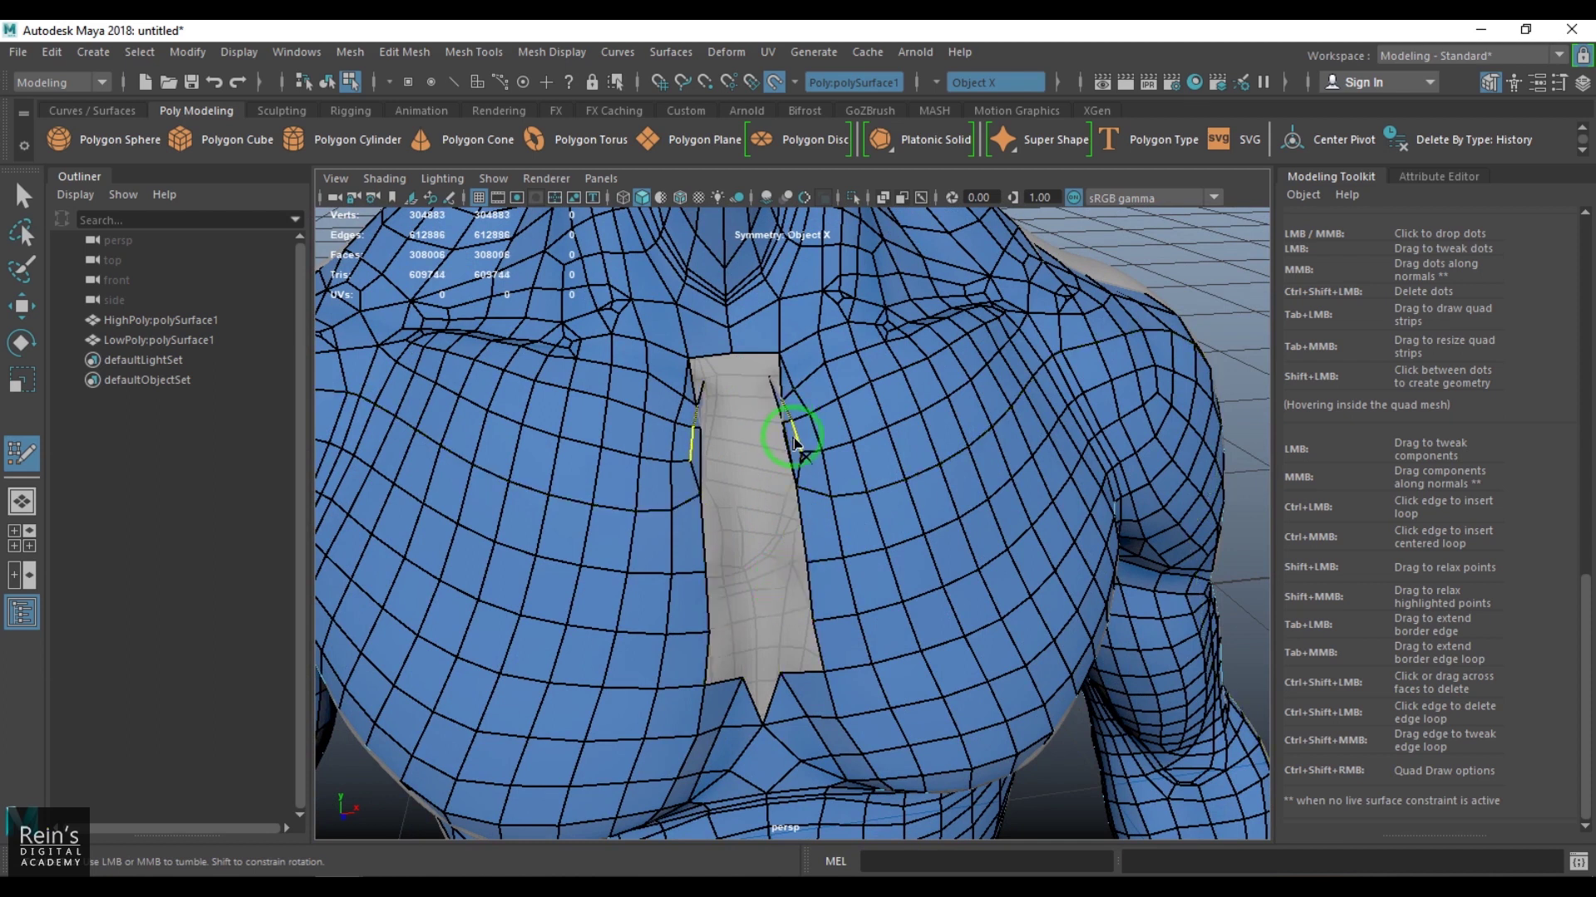
Try deleting an edge loop beside the sternum opening on the low-poly mesh.
left_click(838, 563, "ctrl+shift")
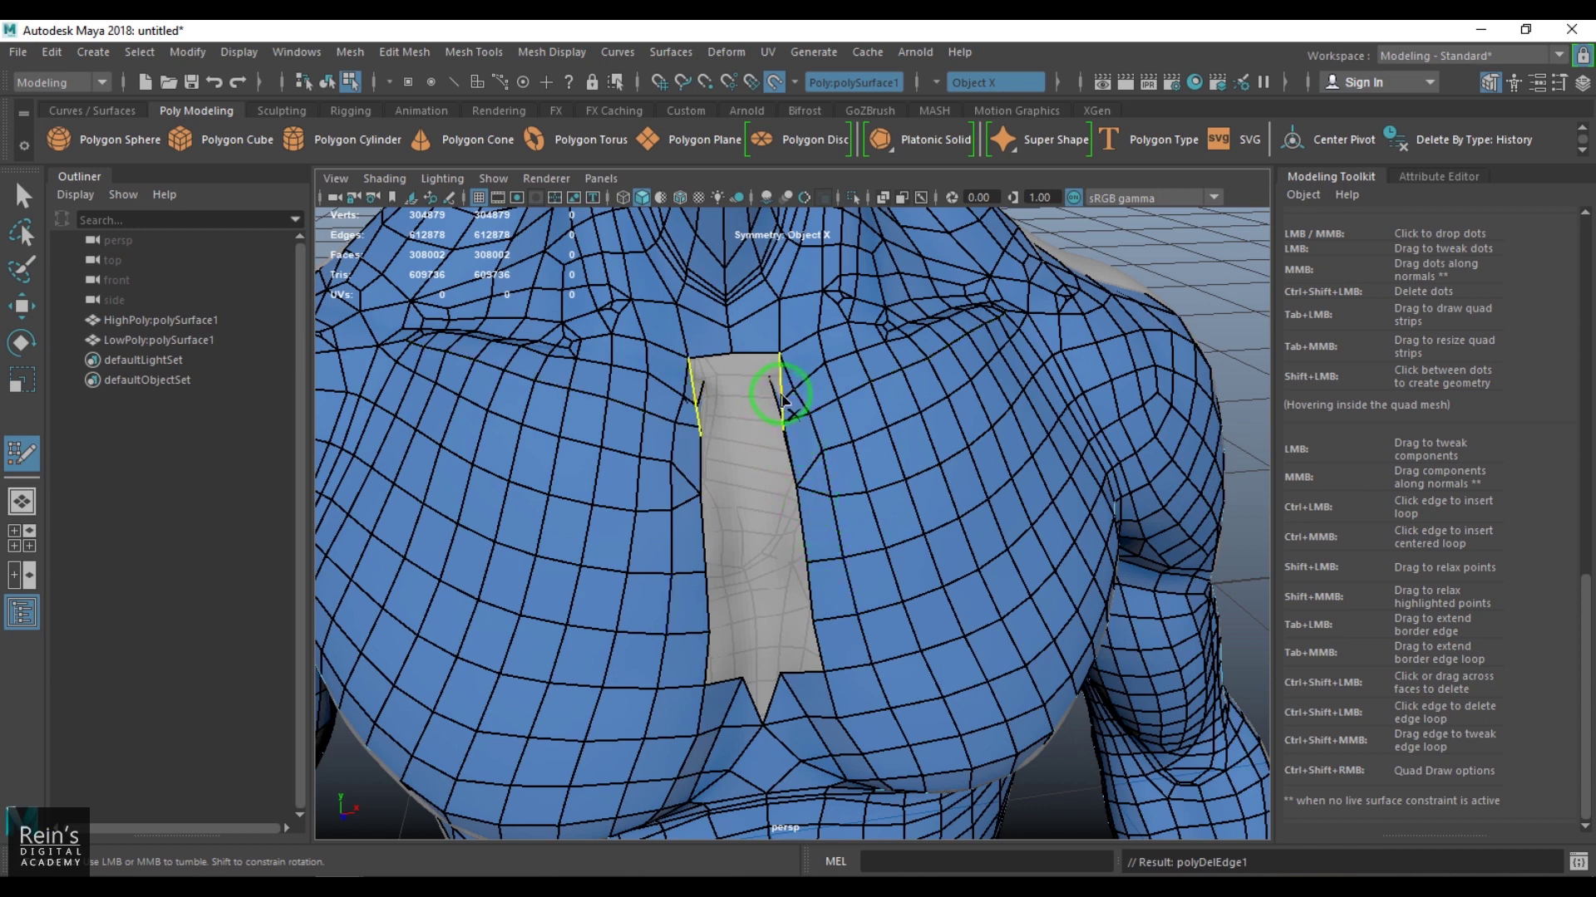
key("ctrl+z")
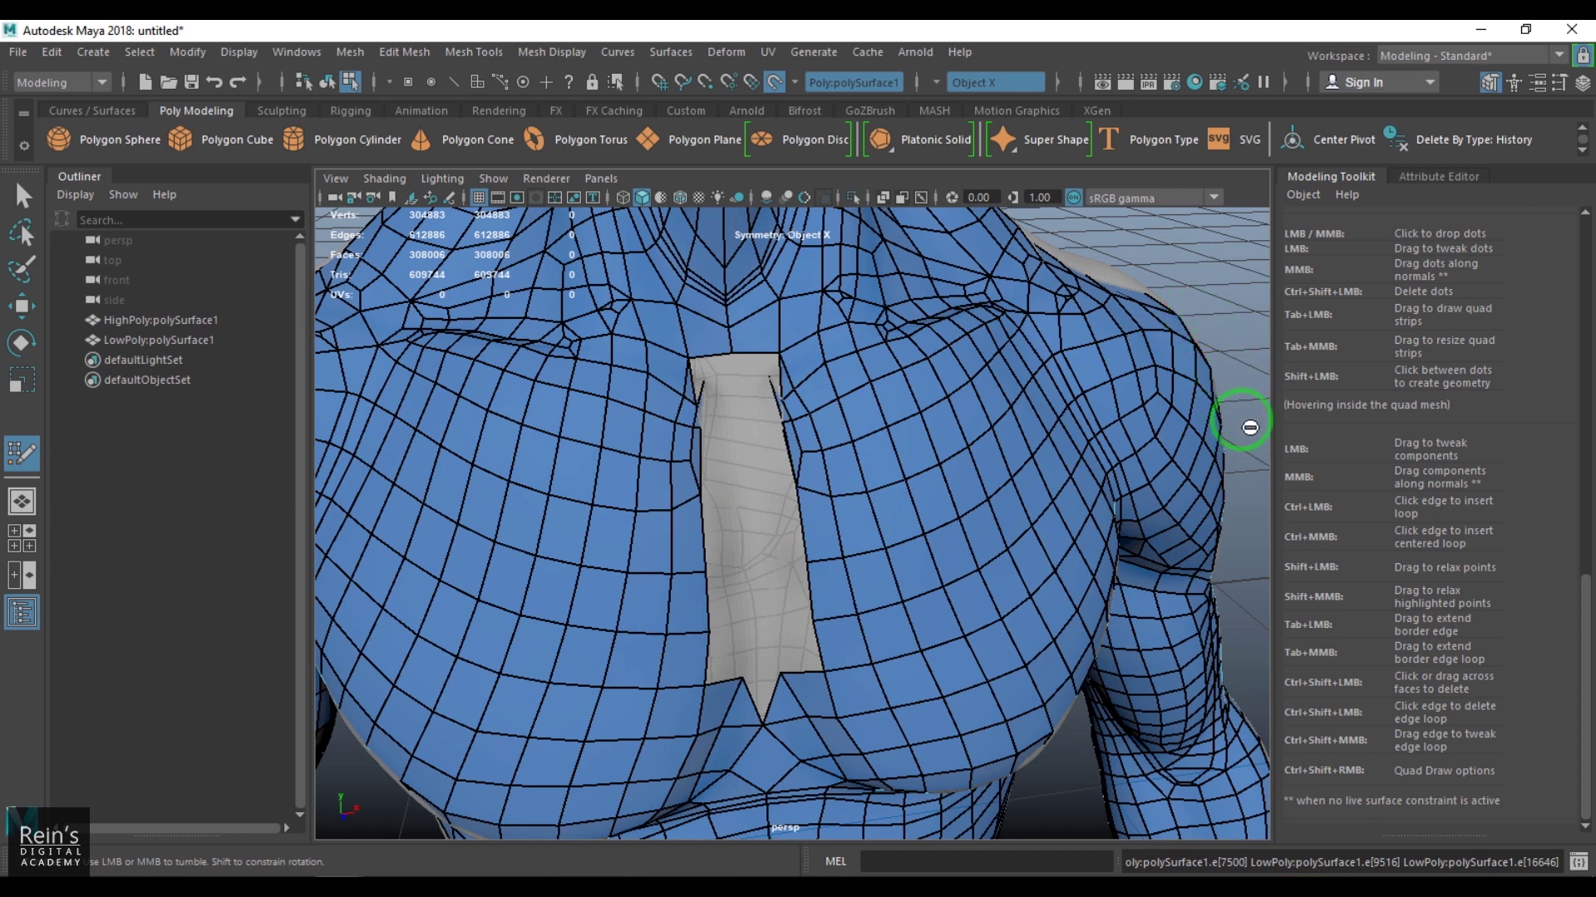
right_click_drag(1241, 422, 1111, 572, "alt")
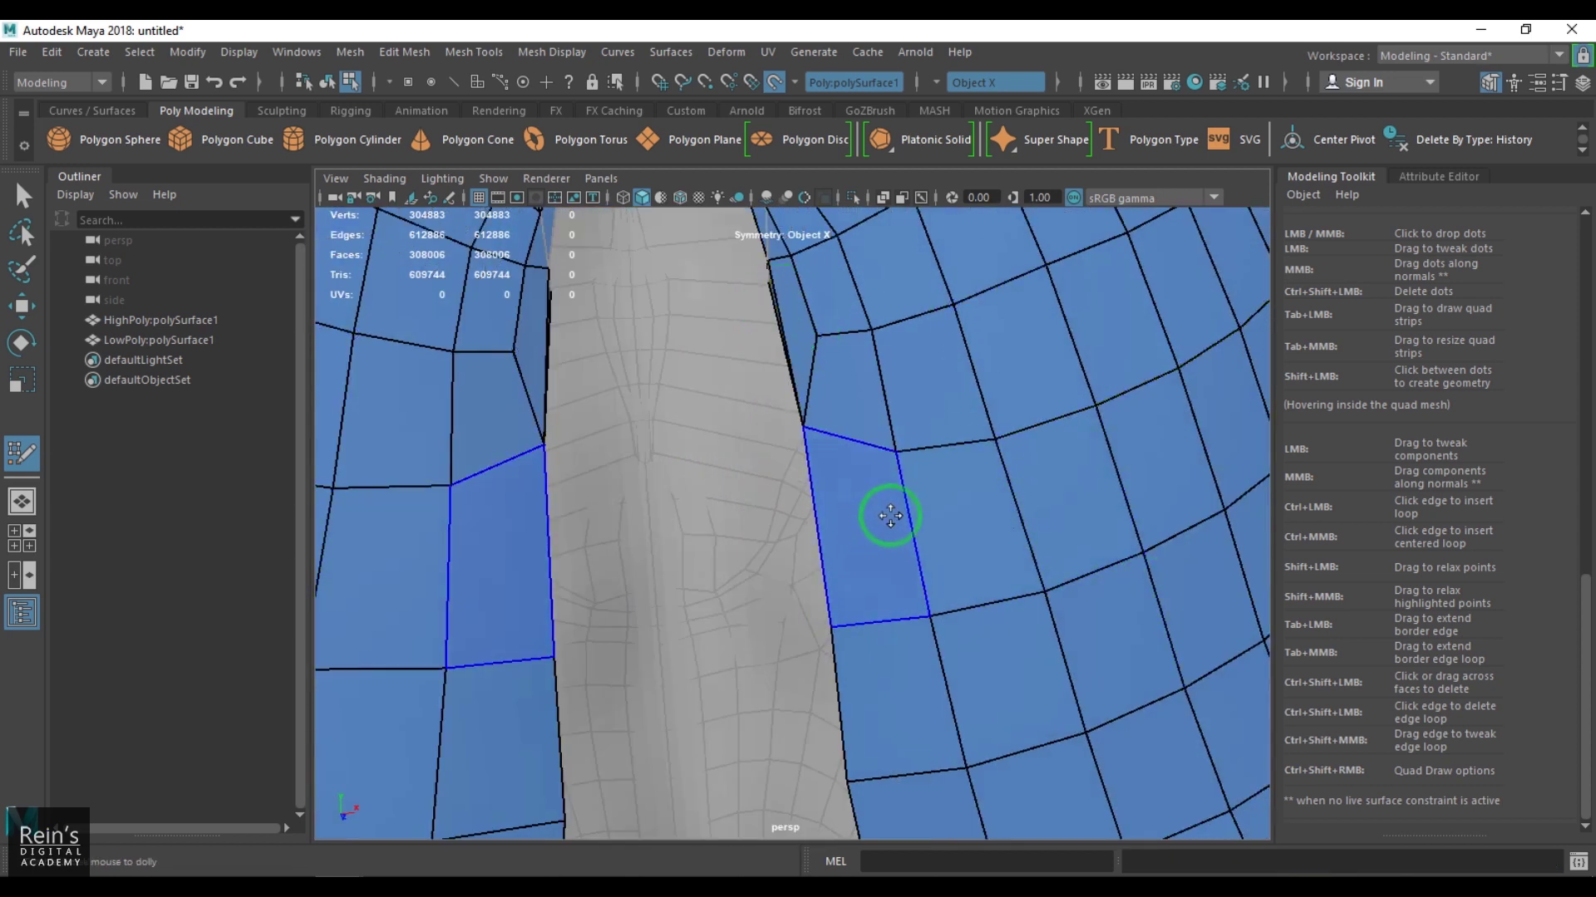
left_click_drag(1022, 544, 937, 518, "alt")
left_click_drag(744, 533, 795, 559, "alt")
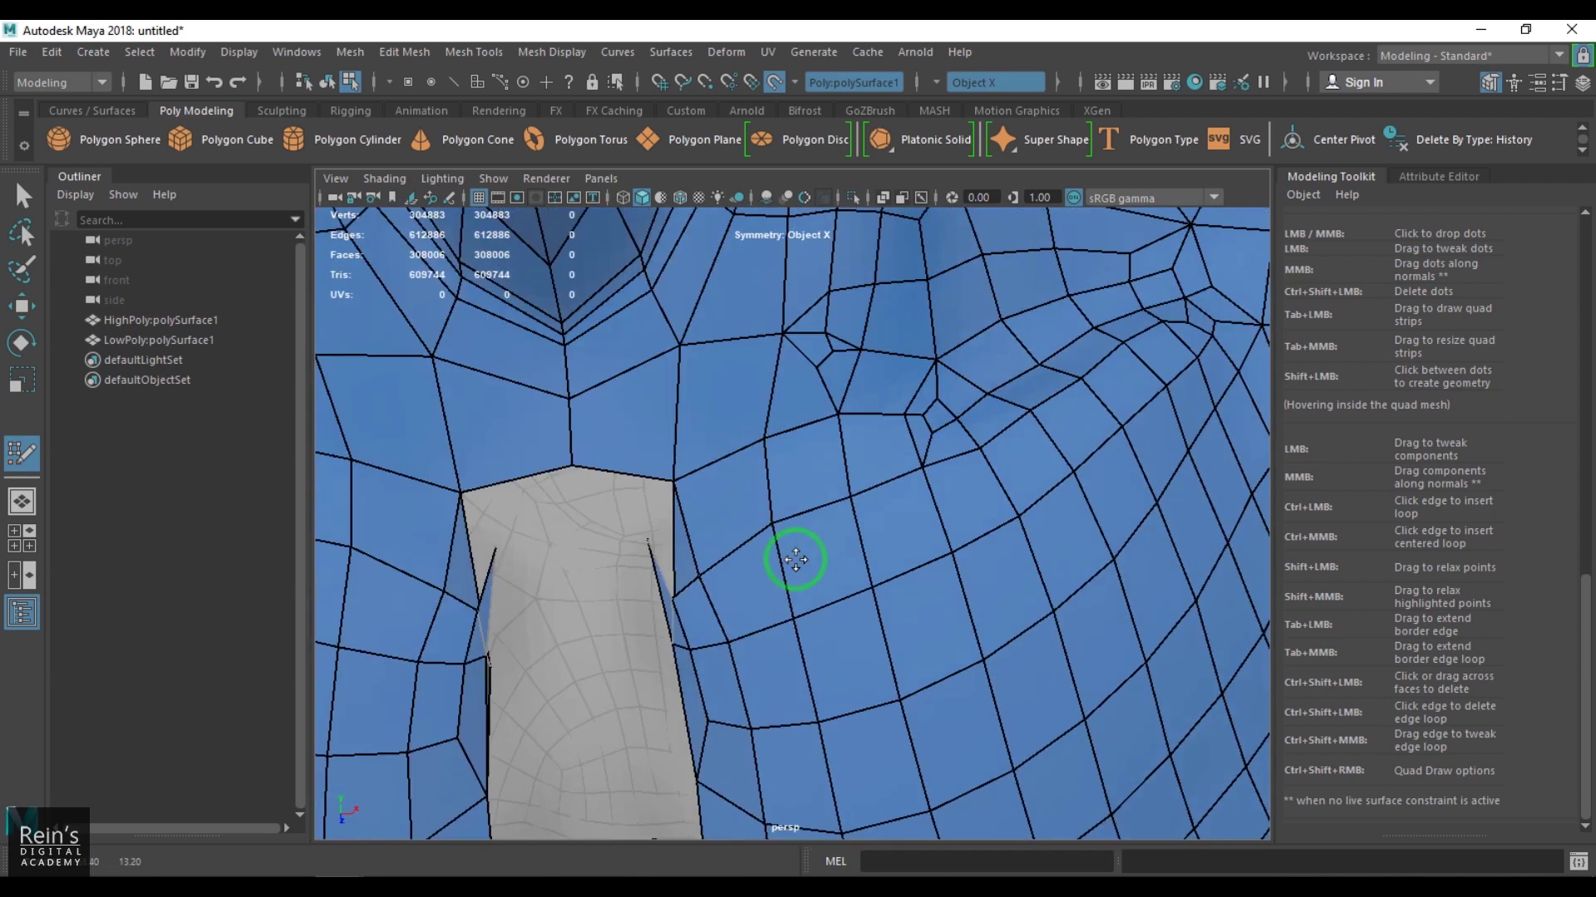
Delete the edge loop that runs from the sliver faces beside the sternum opening out across the pectoral.
middle_click_drag(795, 559, 780, 552, "alt")
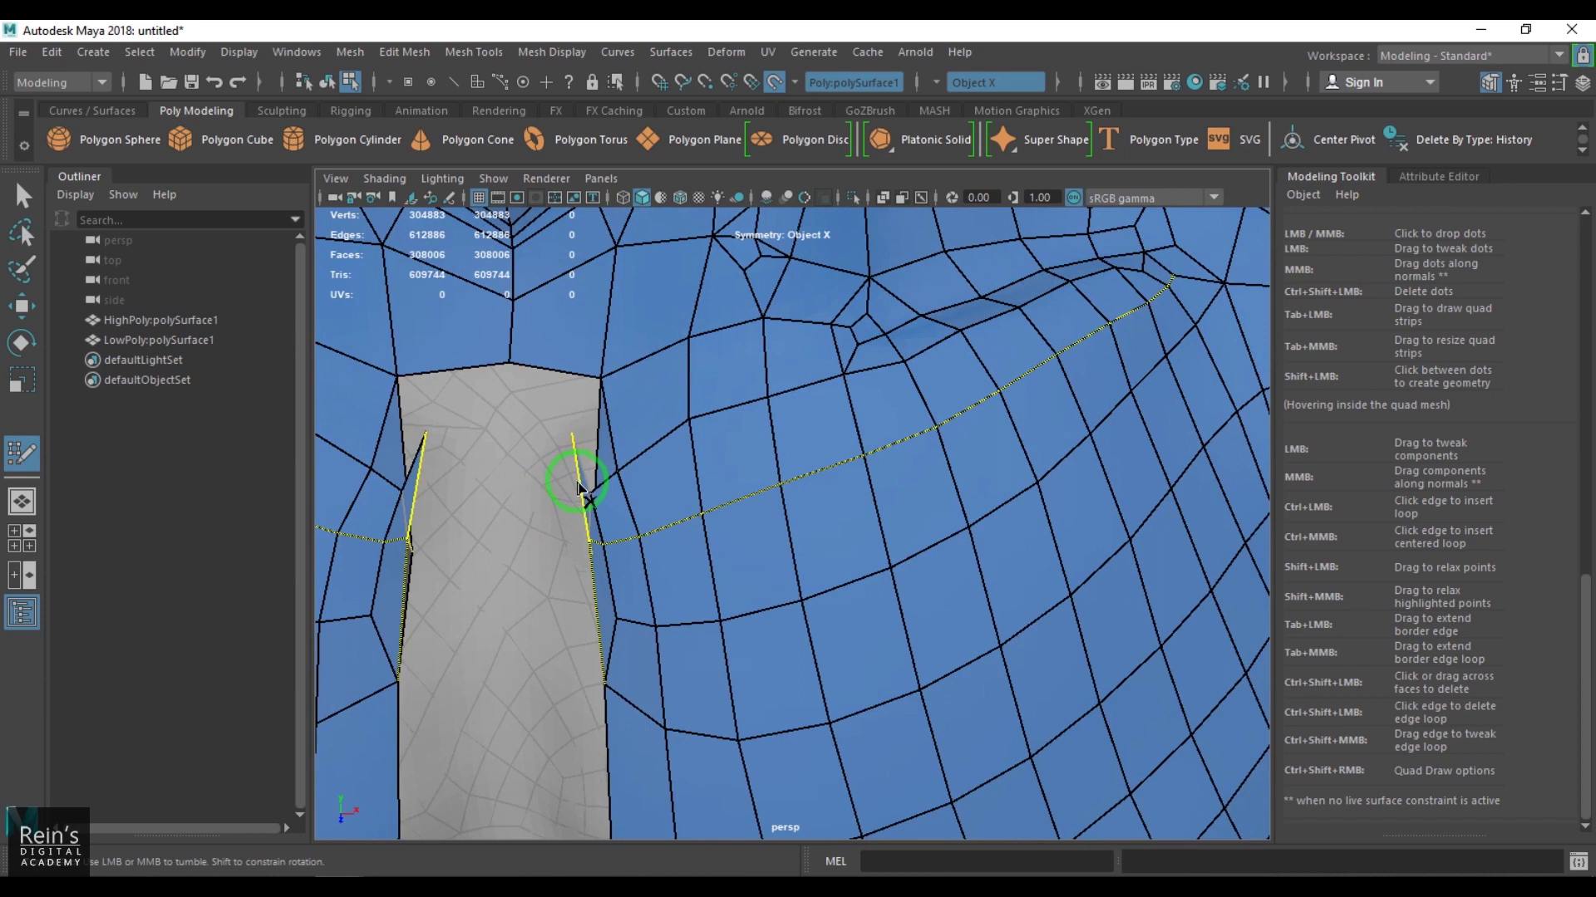
left_click(579, 486, "ctrl+shift")
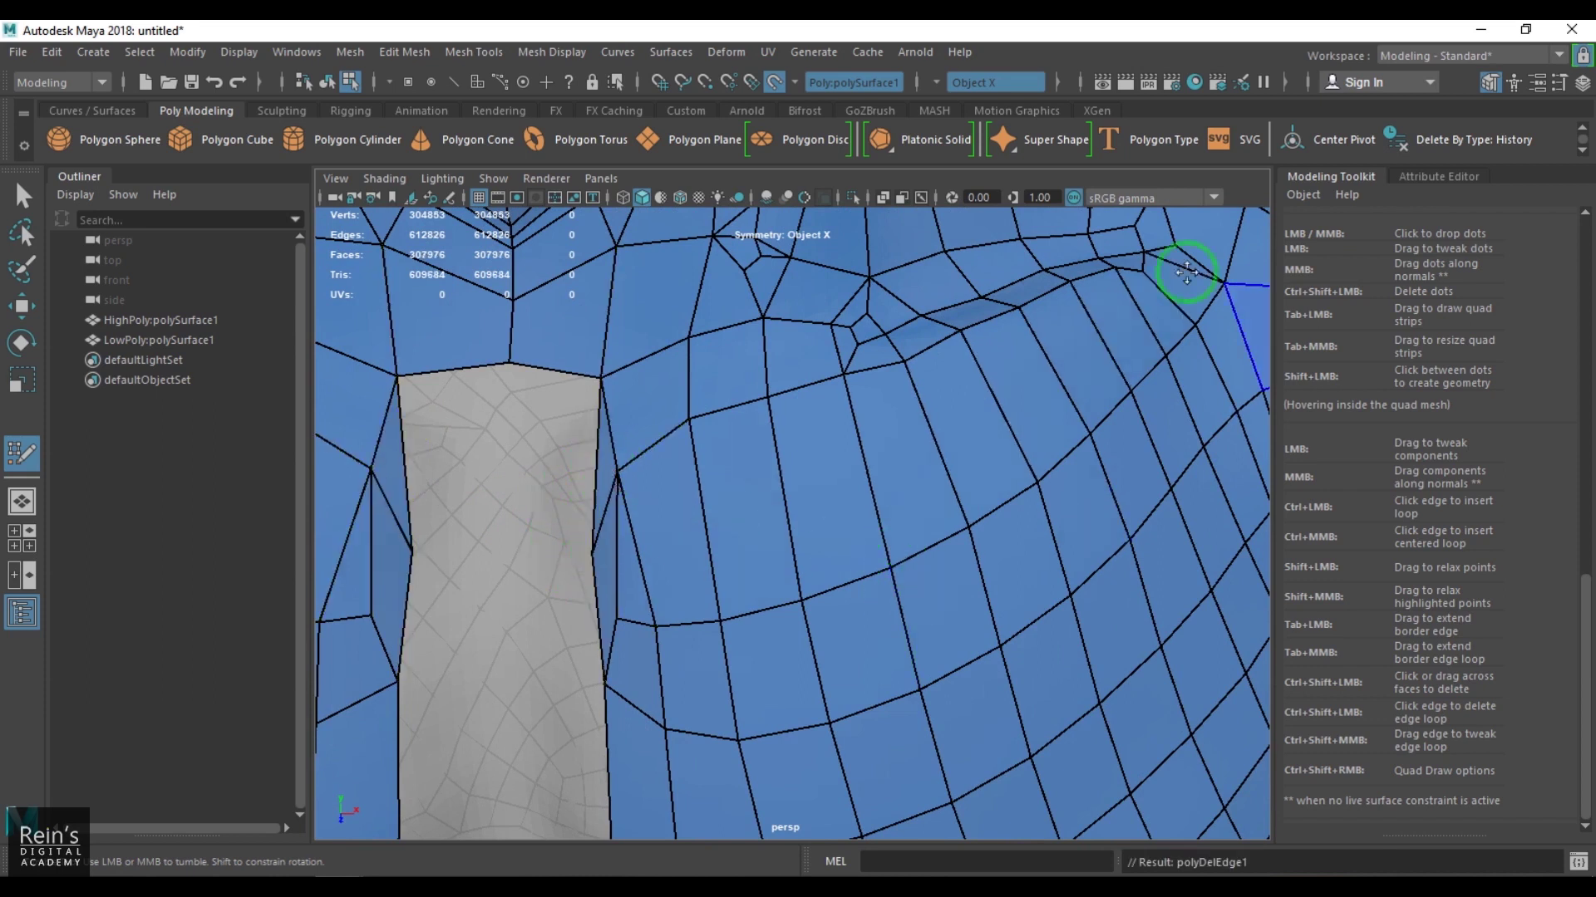
Isolate the low-poly mesh and delete the narrow mirrored faces on both sides of the upper sternum opening.
left_click(21, 306)
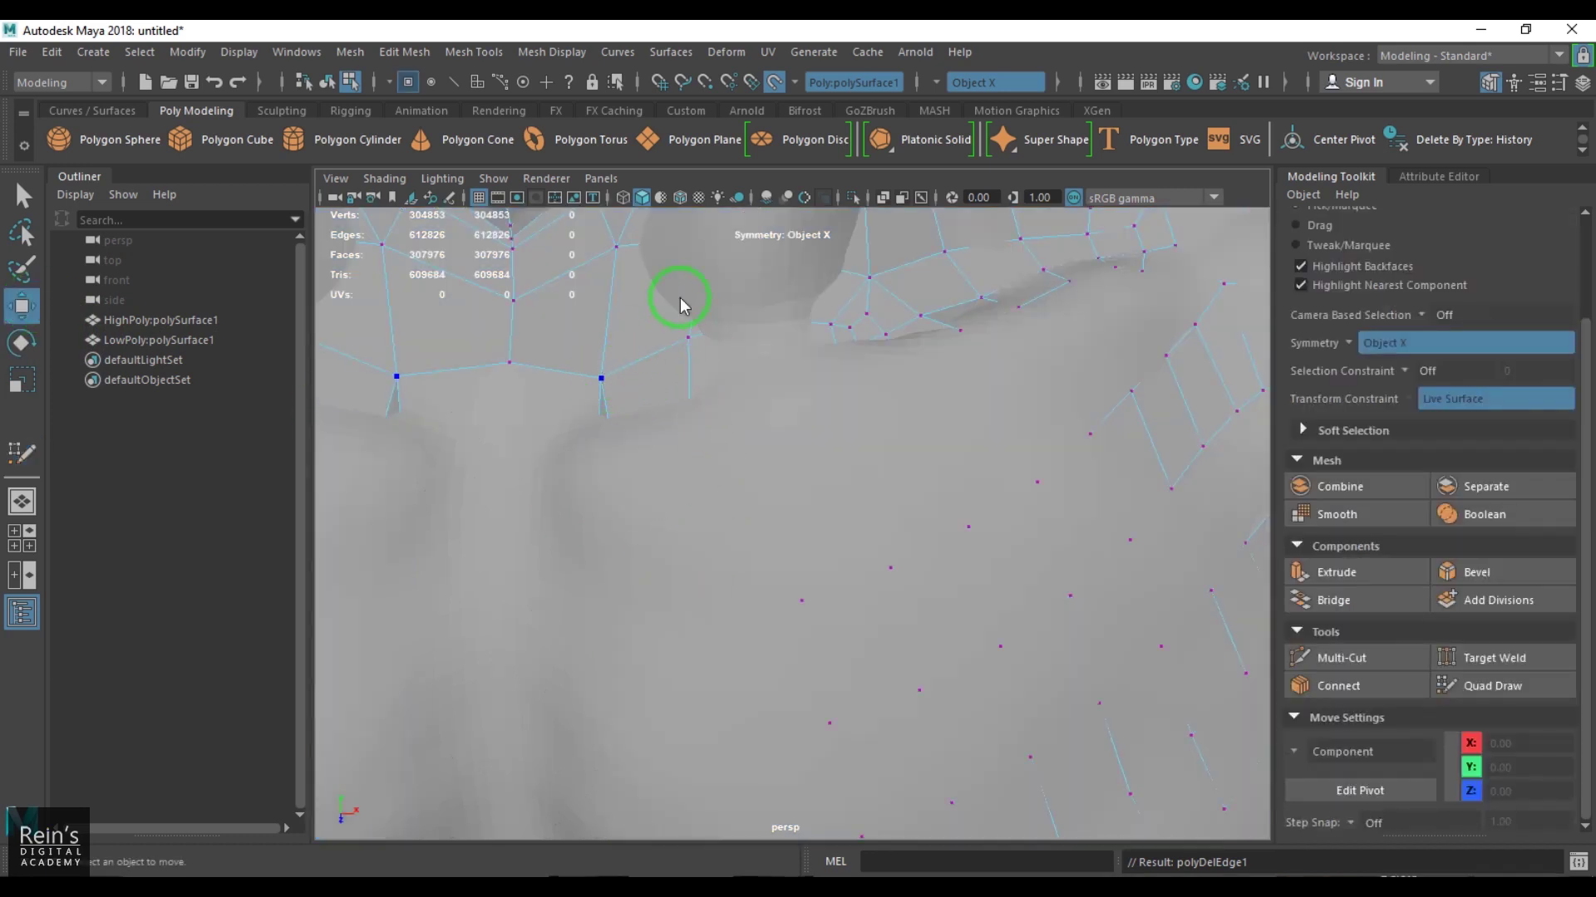
key("F8")
key("ctrl+1")
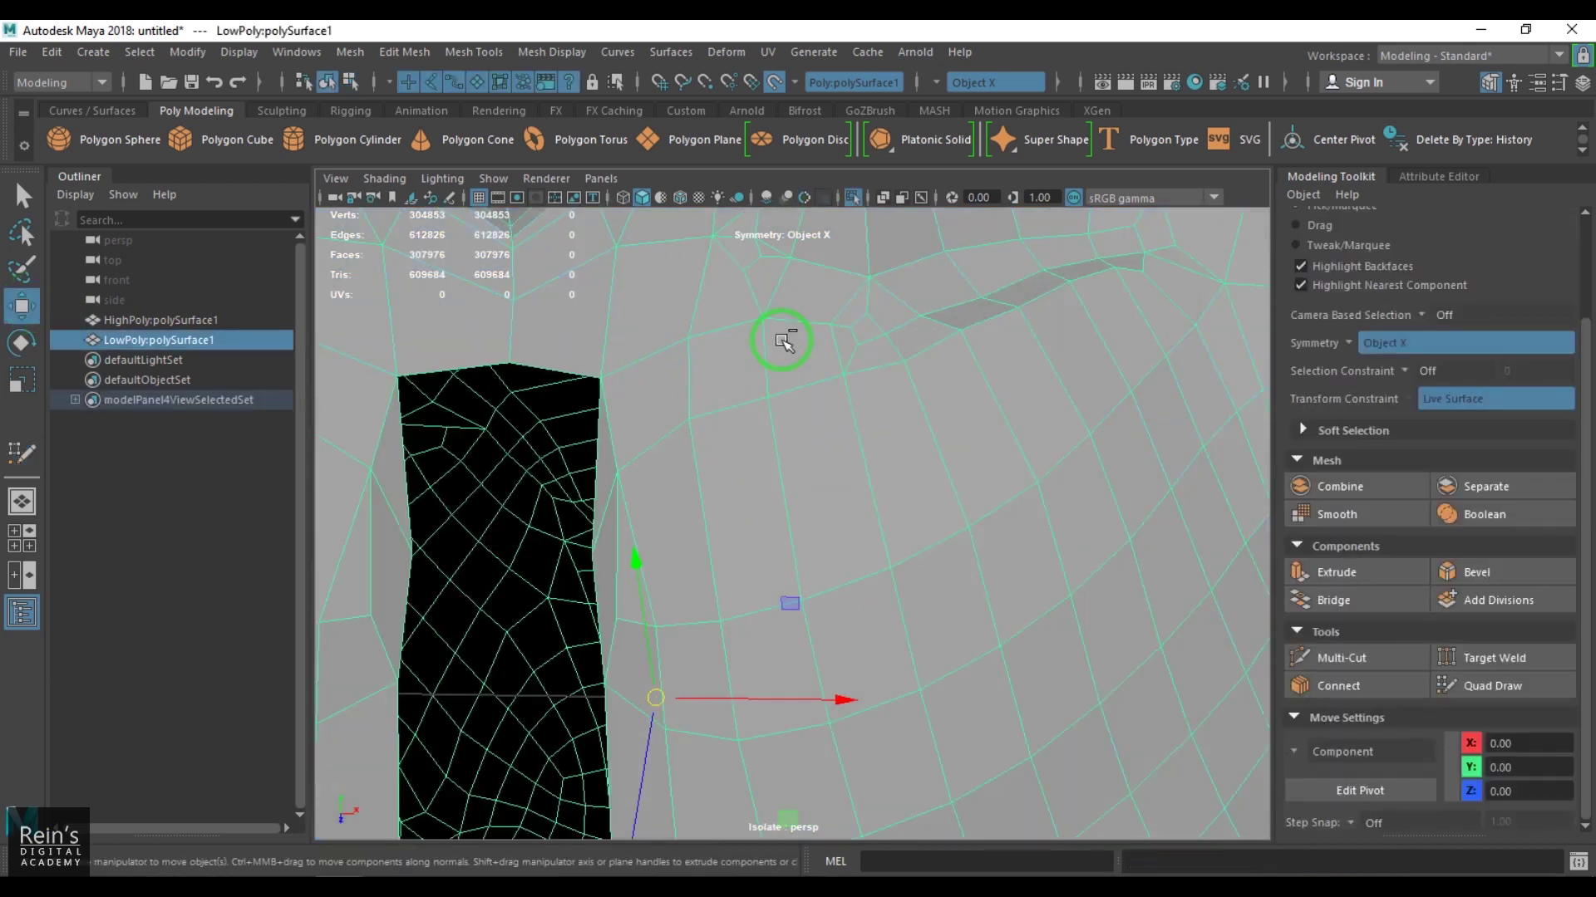
key("F11")
left_click(604, 479)
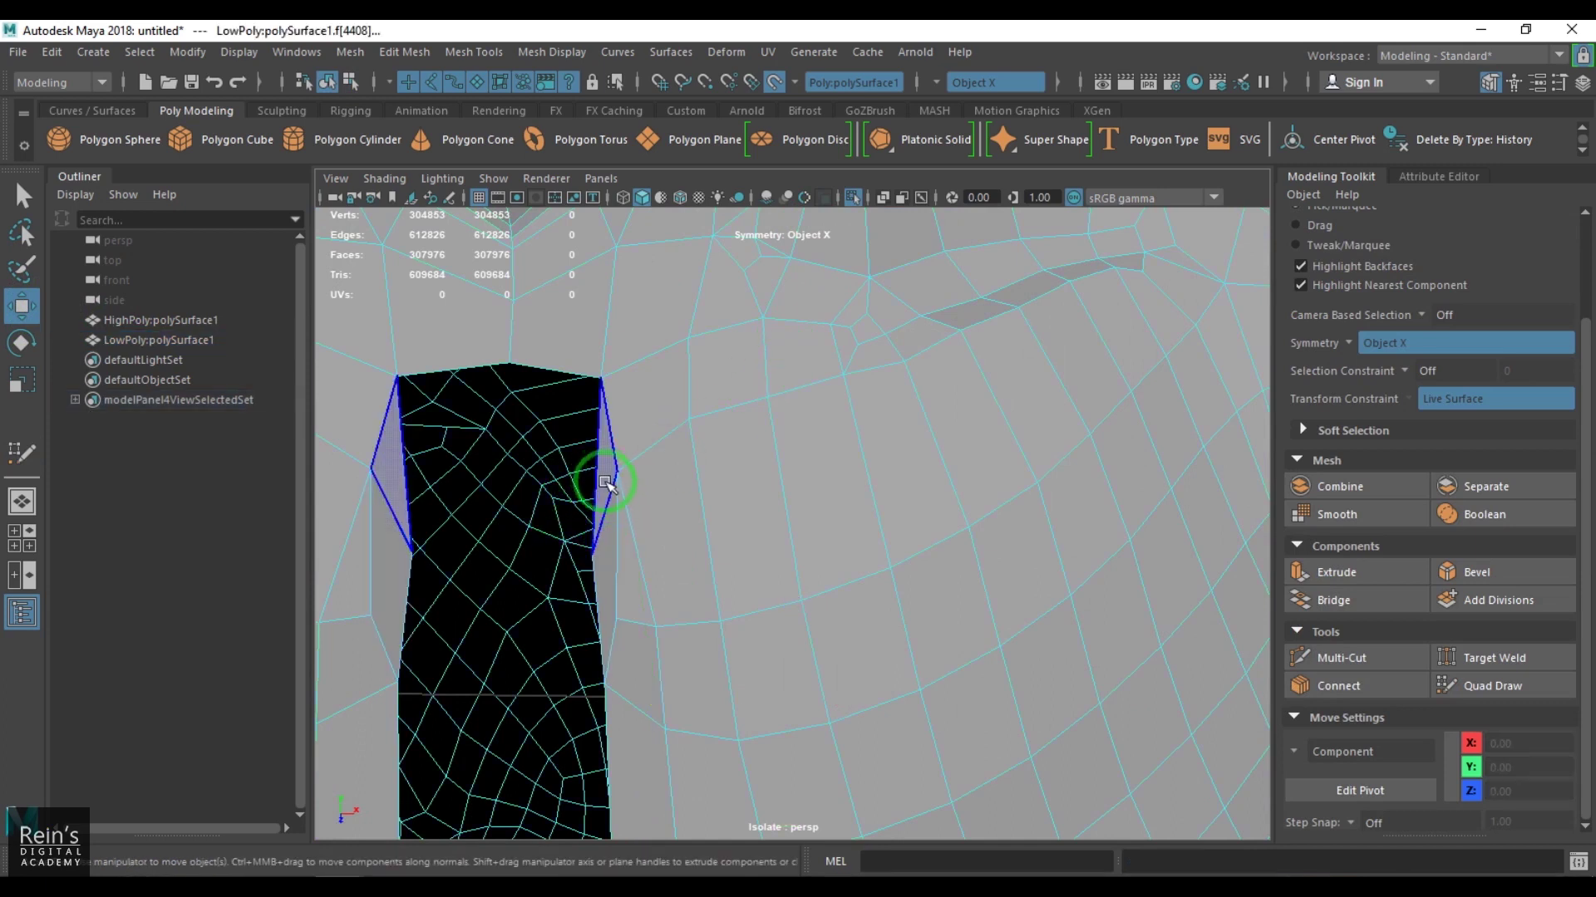
left_click(638, 598, "shift")
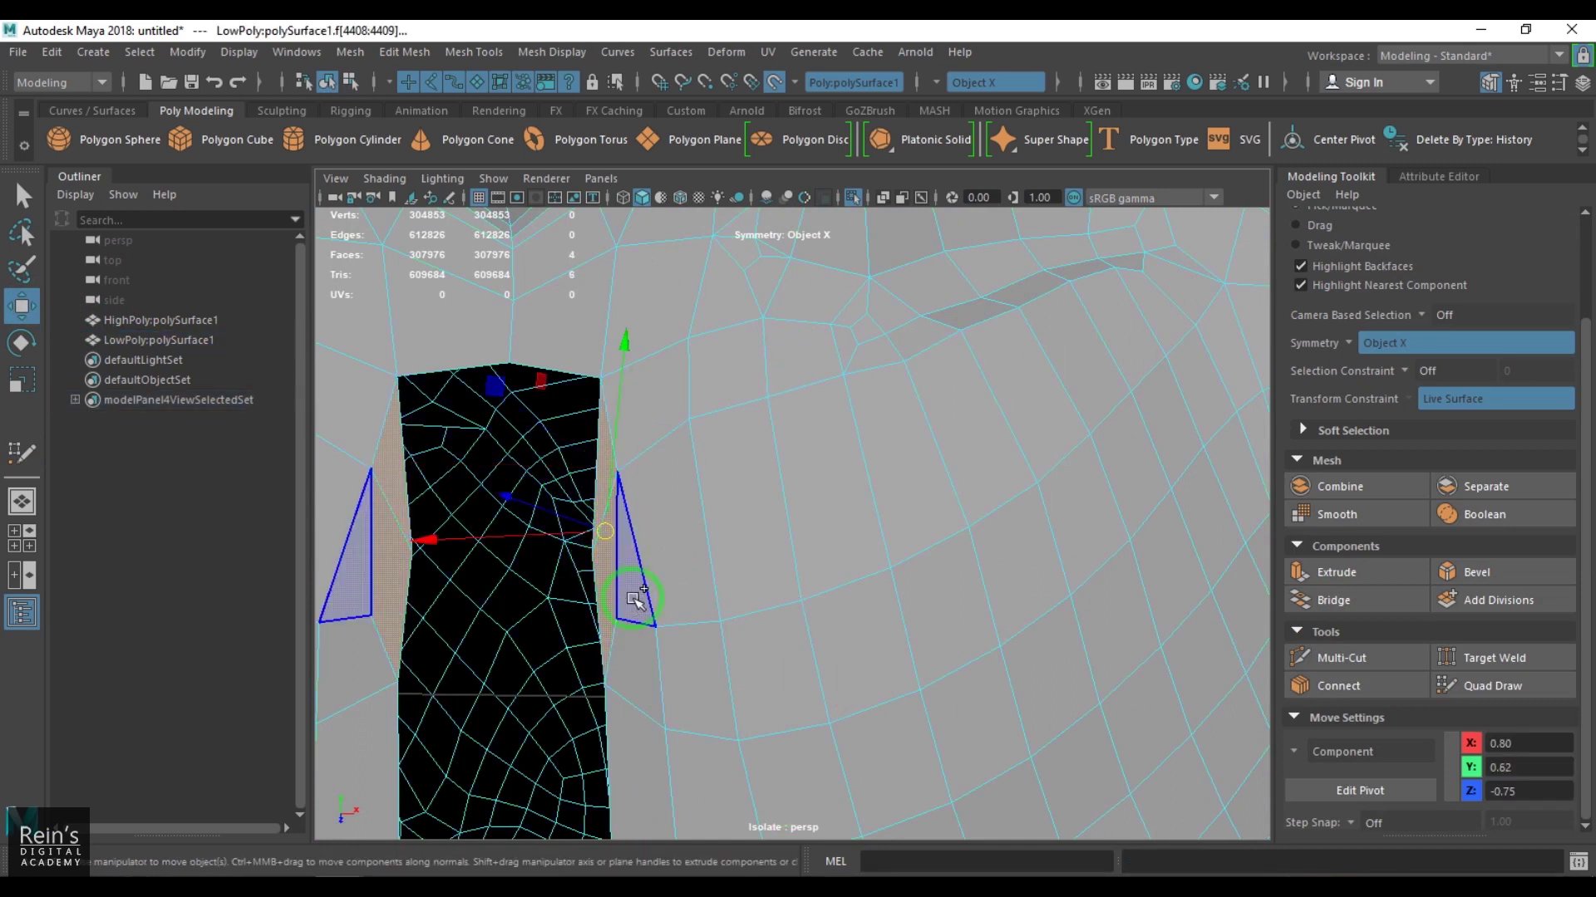
key("Delete")
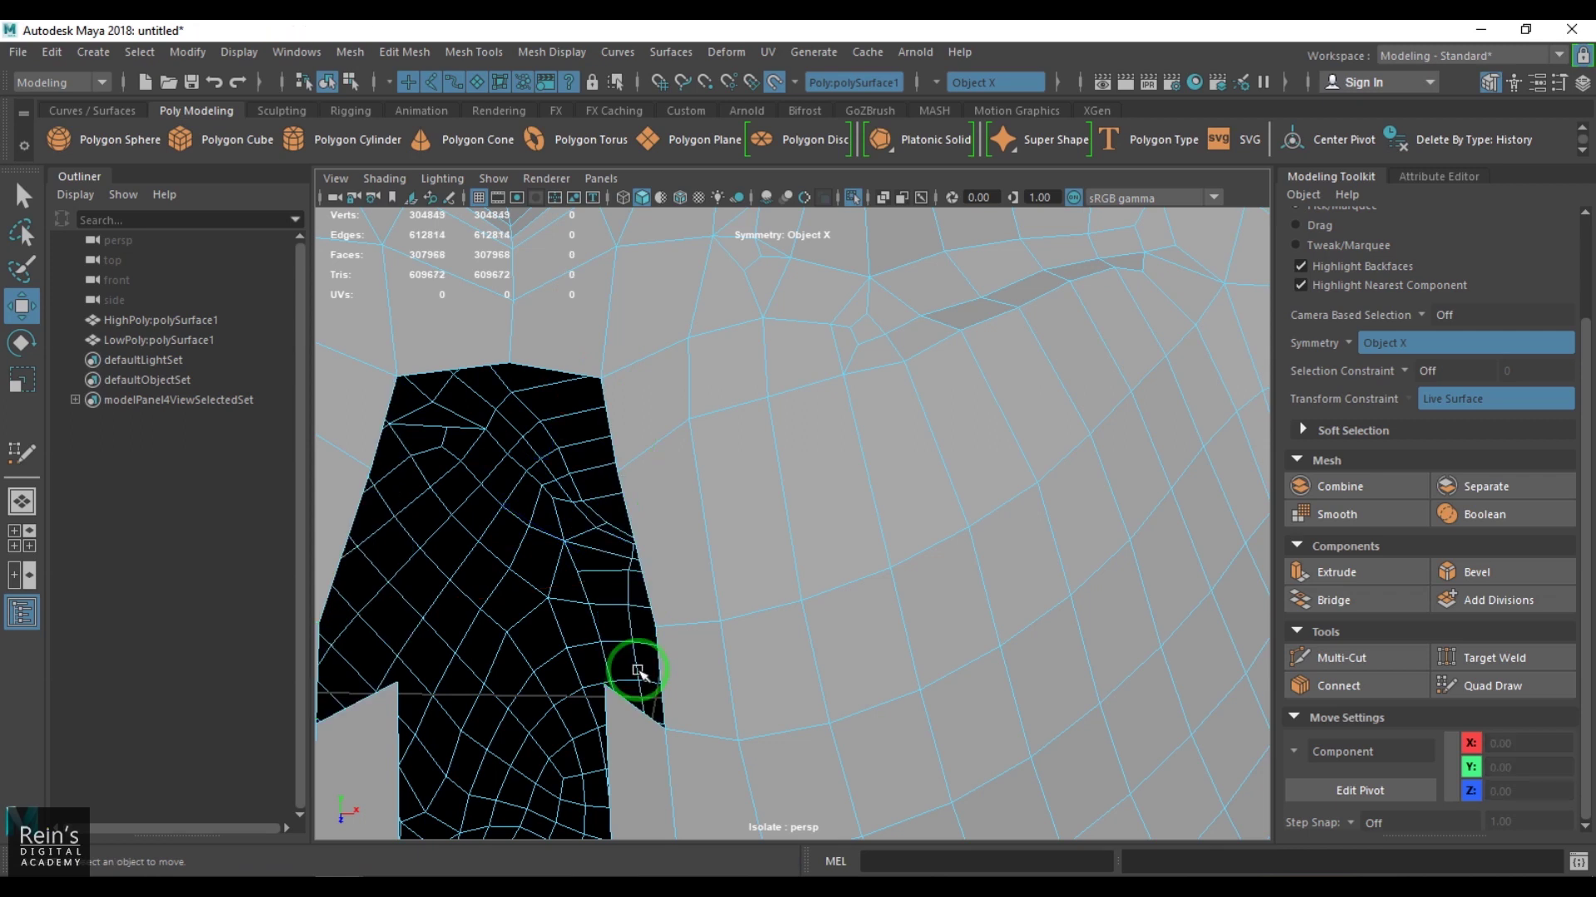
Turn off the isolated view to show the high-poly body again and reactivate Quad Draw on the low-poly mesh.
scroll(847, 665, "down", 6)
key("F8")
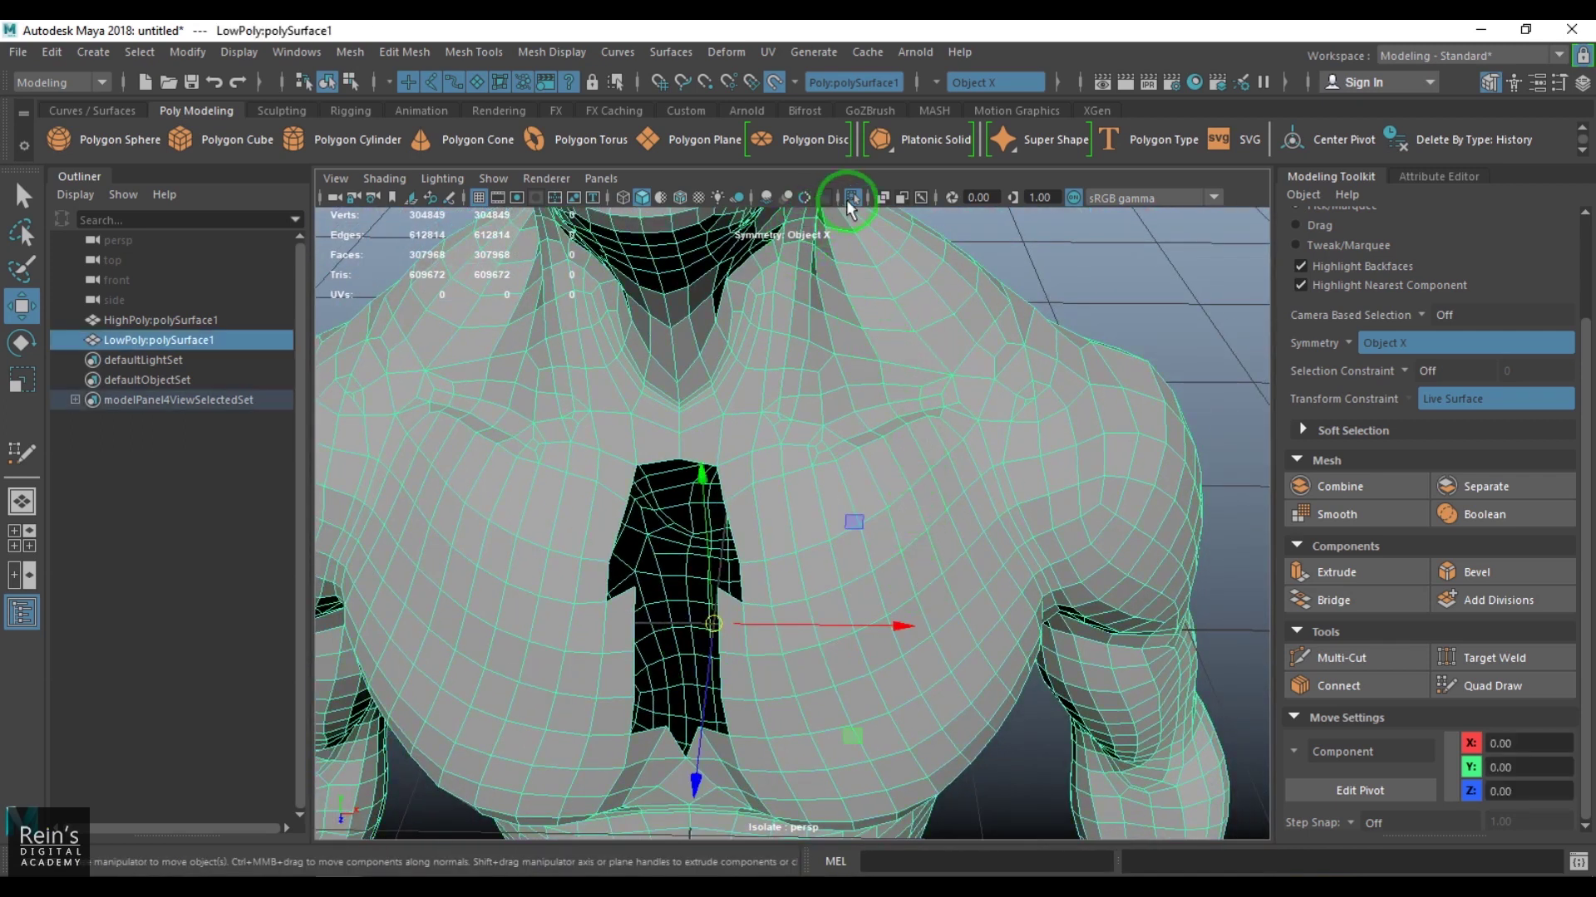
left_click(851, 199)
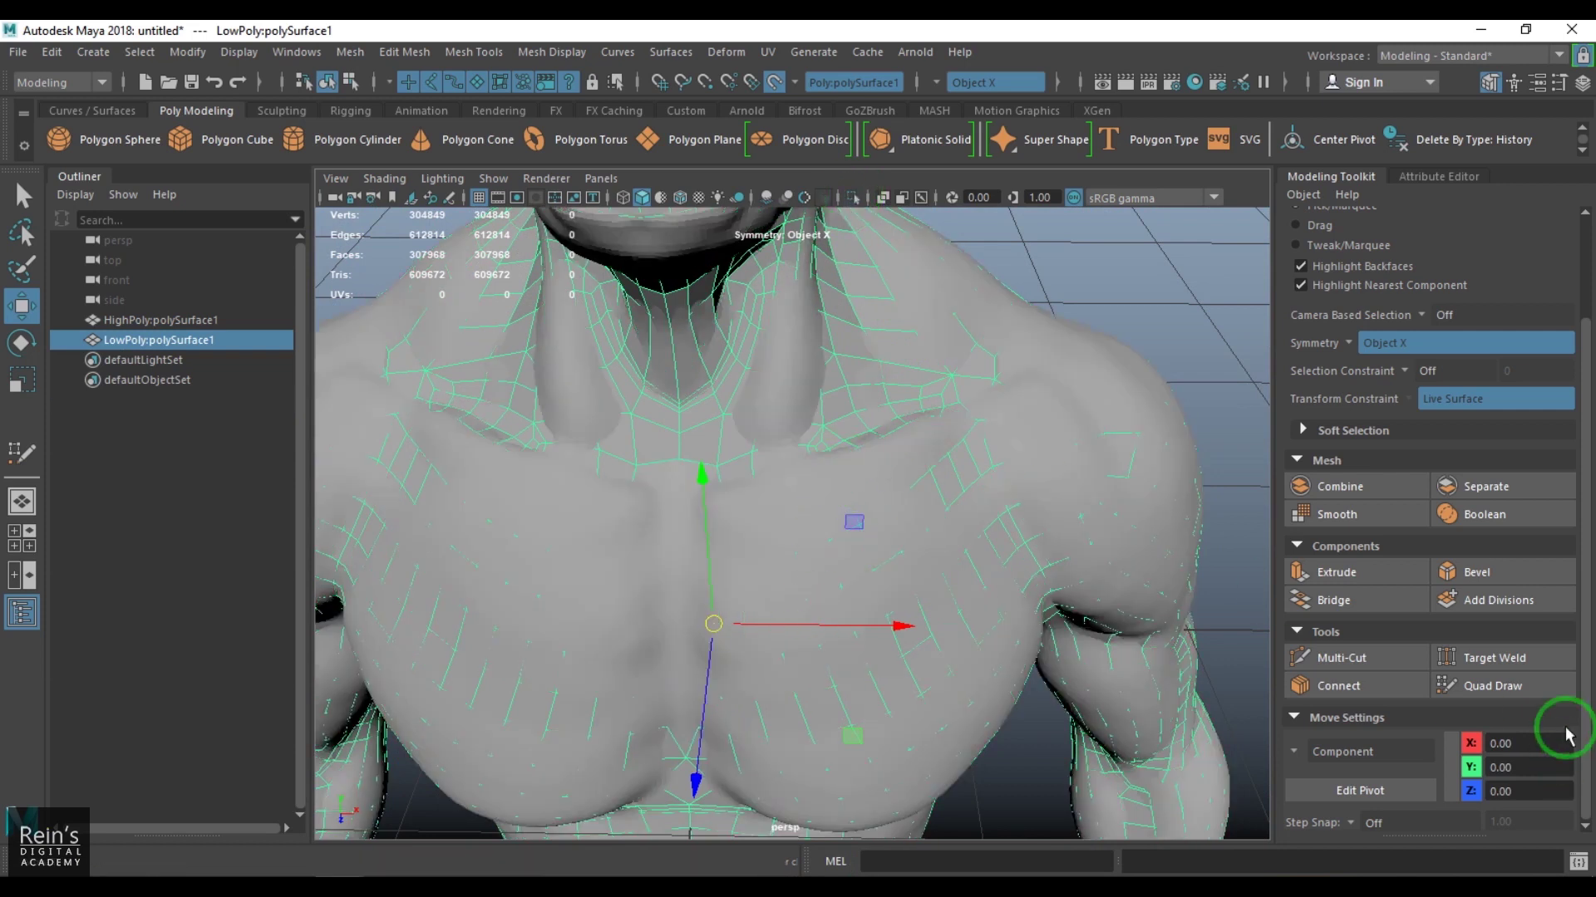
left_click(1524, 683)
Tweak the mirrored border vertices along the middle of the sternum opening to even out the edge quads.
scroll(856, 624, "up", 5)
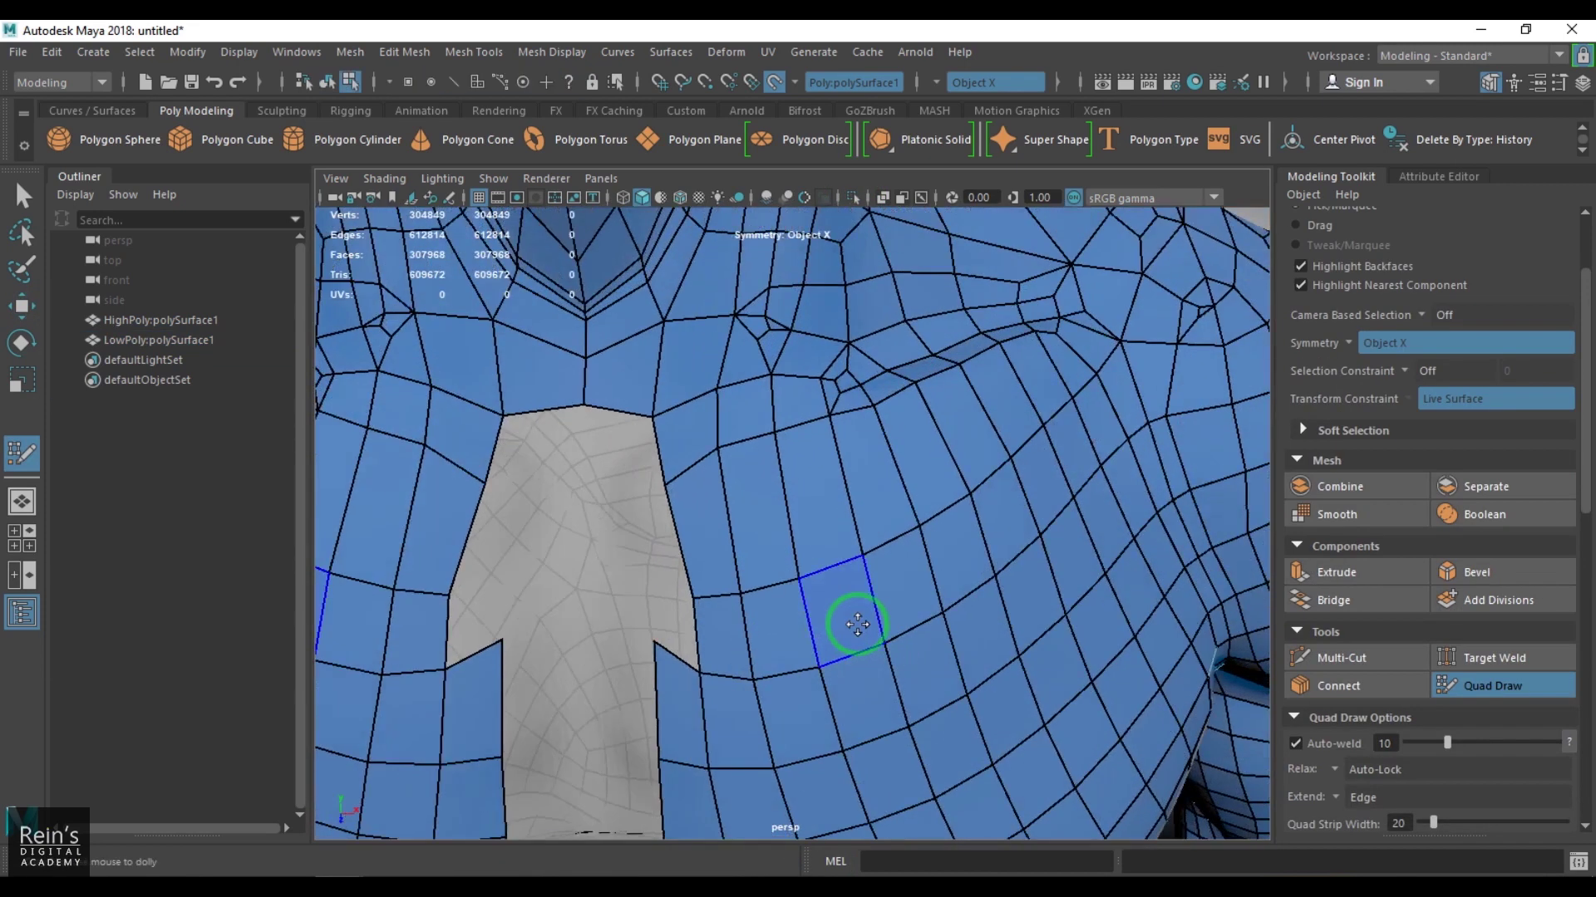
left_click_drag(857, 624, 863, 600, "alt")
middle_click_drag(862, 600, 879, 526, "alt")
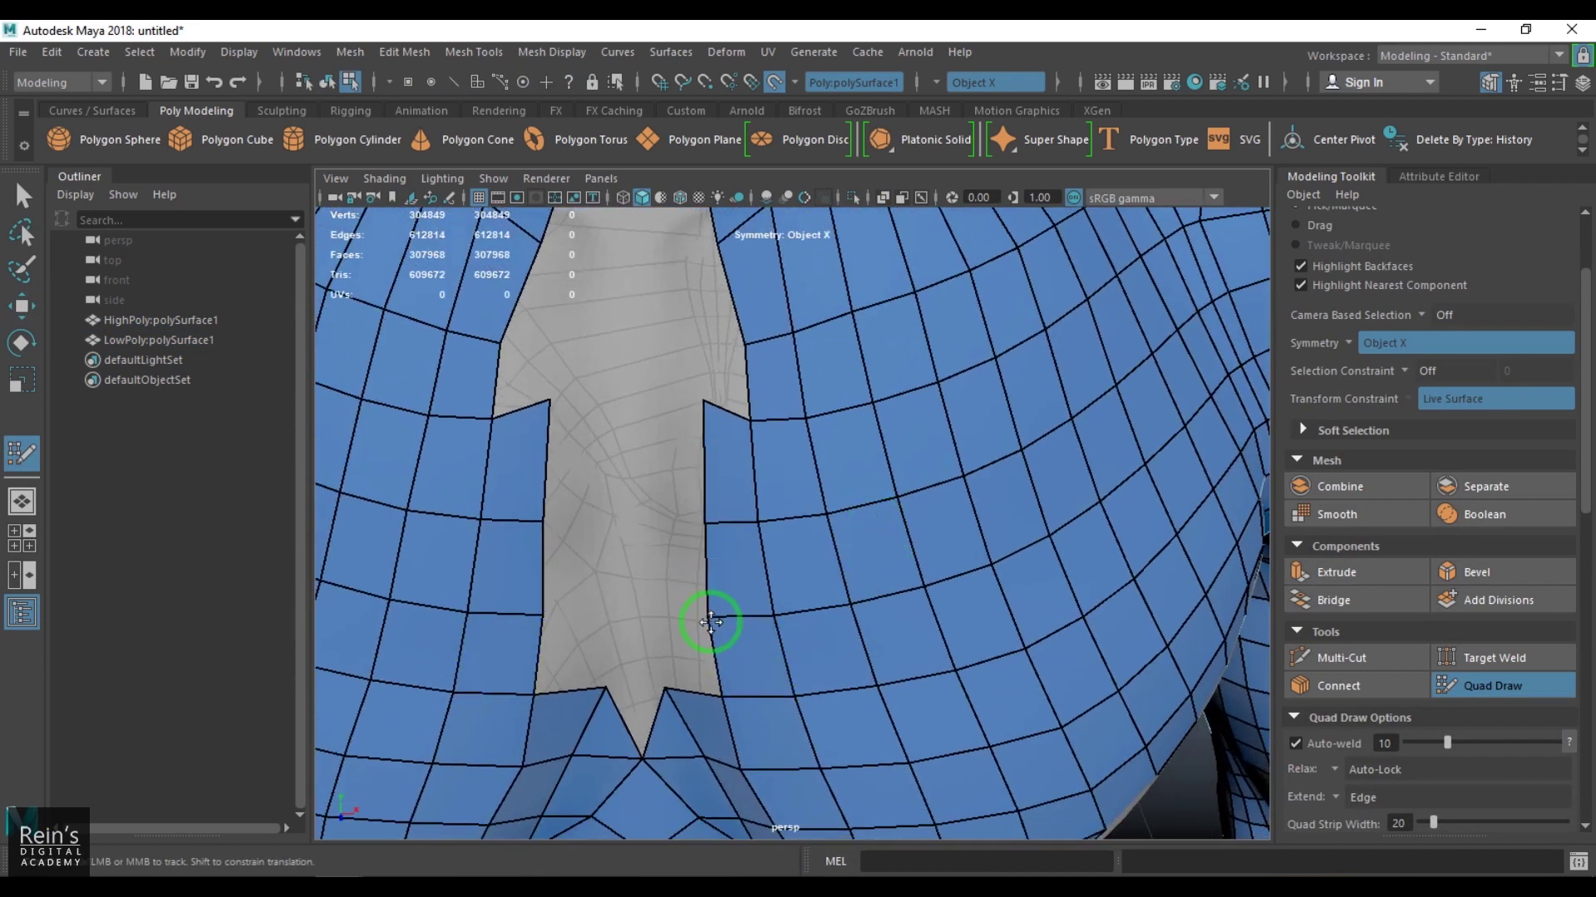
left_click_drag(711, 622, 712, 626)
left_click_drag(711, 525, 701, 536)
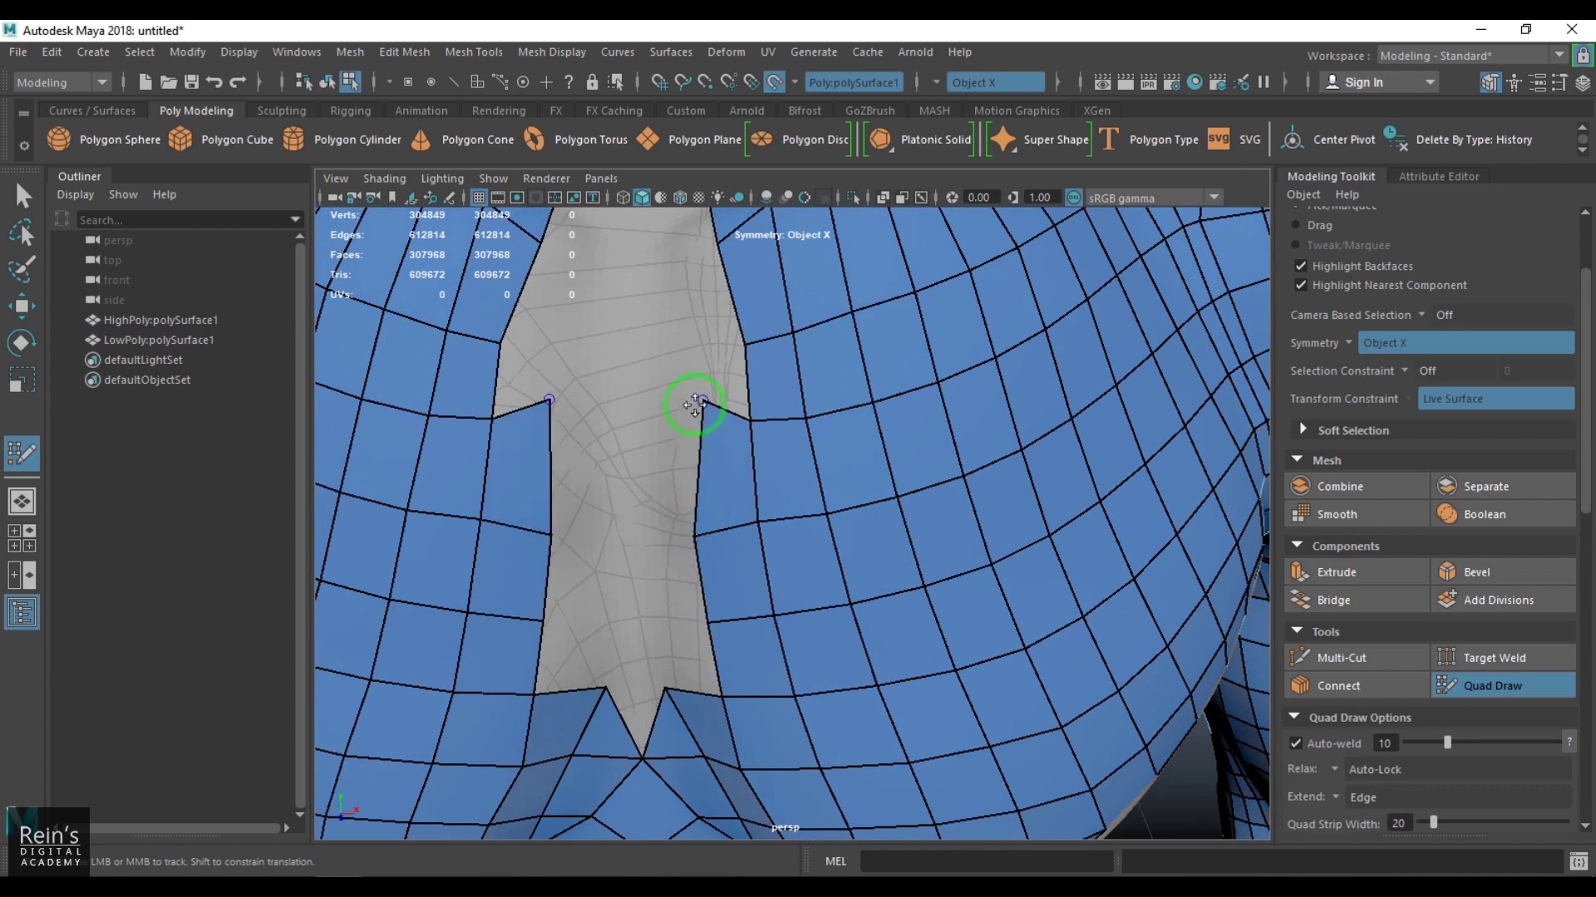
left_click_drag(702, 417, 704, 445)
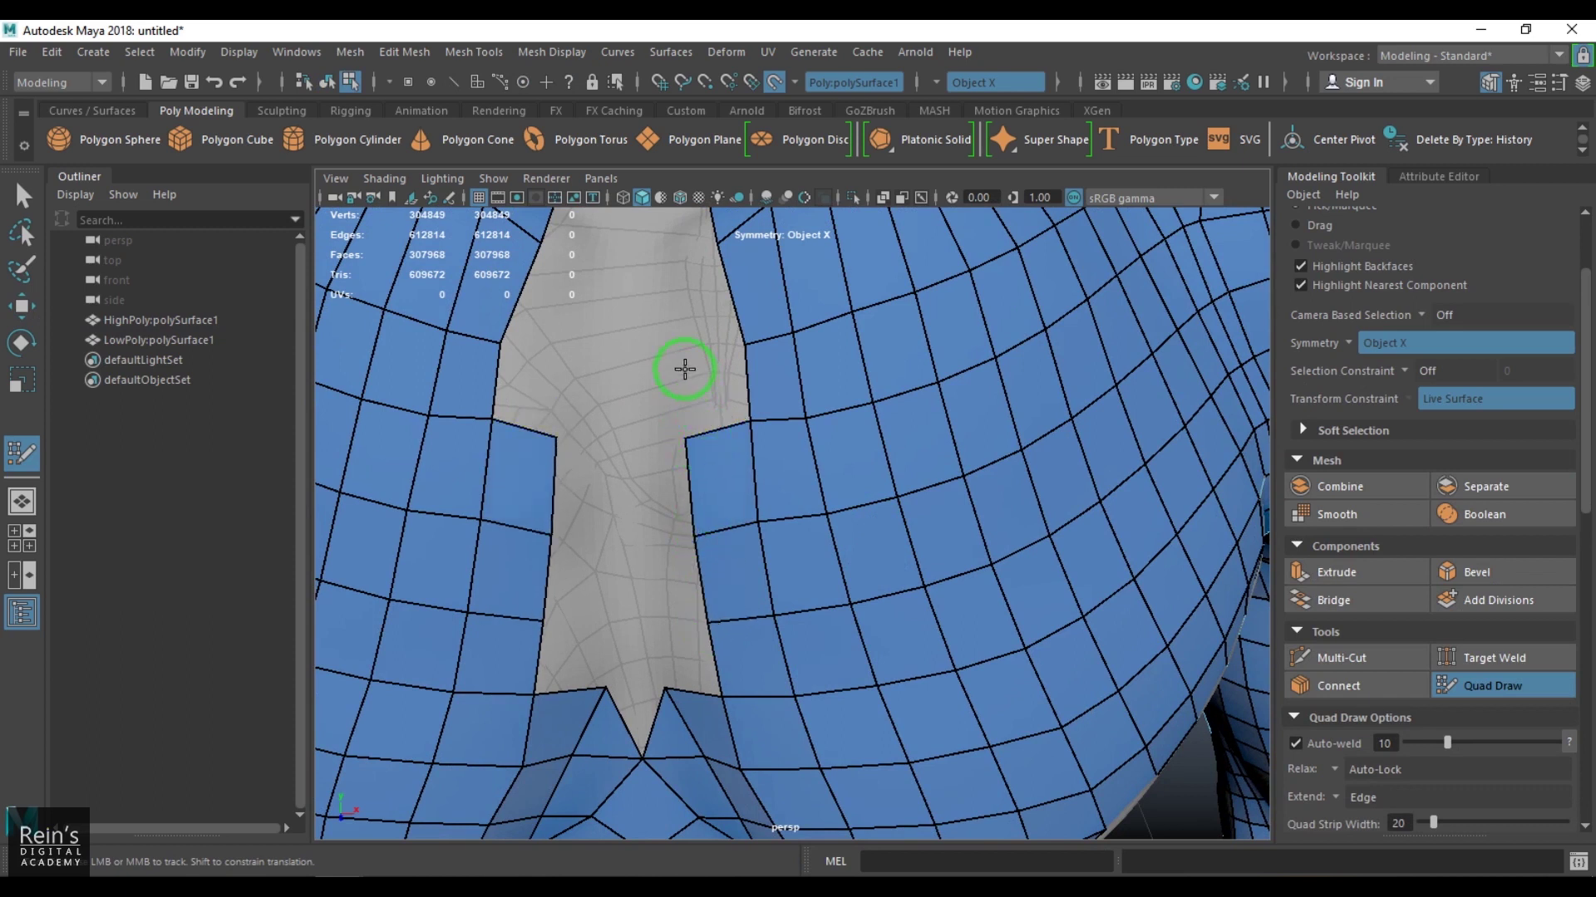
Fill the mirrored notches in the upper sternum opening with quads, placing new dots near the centerline for the innermost pair.
left_click(712, 384, "shift")
scroll(801, 453, "down", 5)
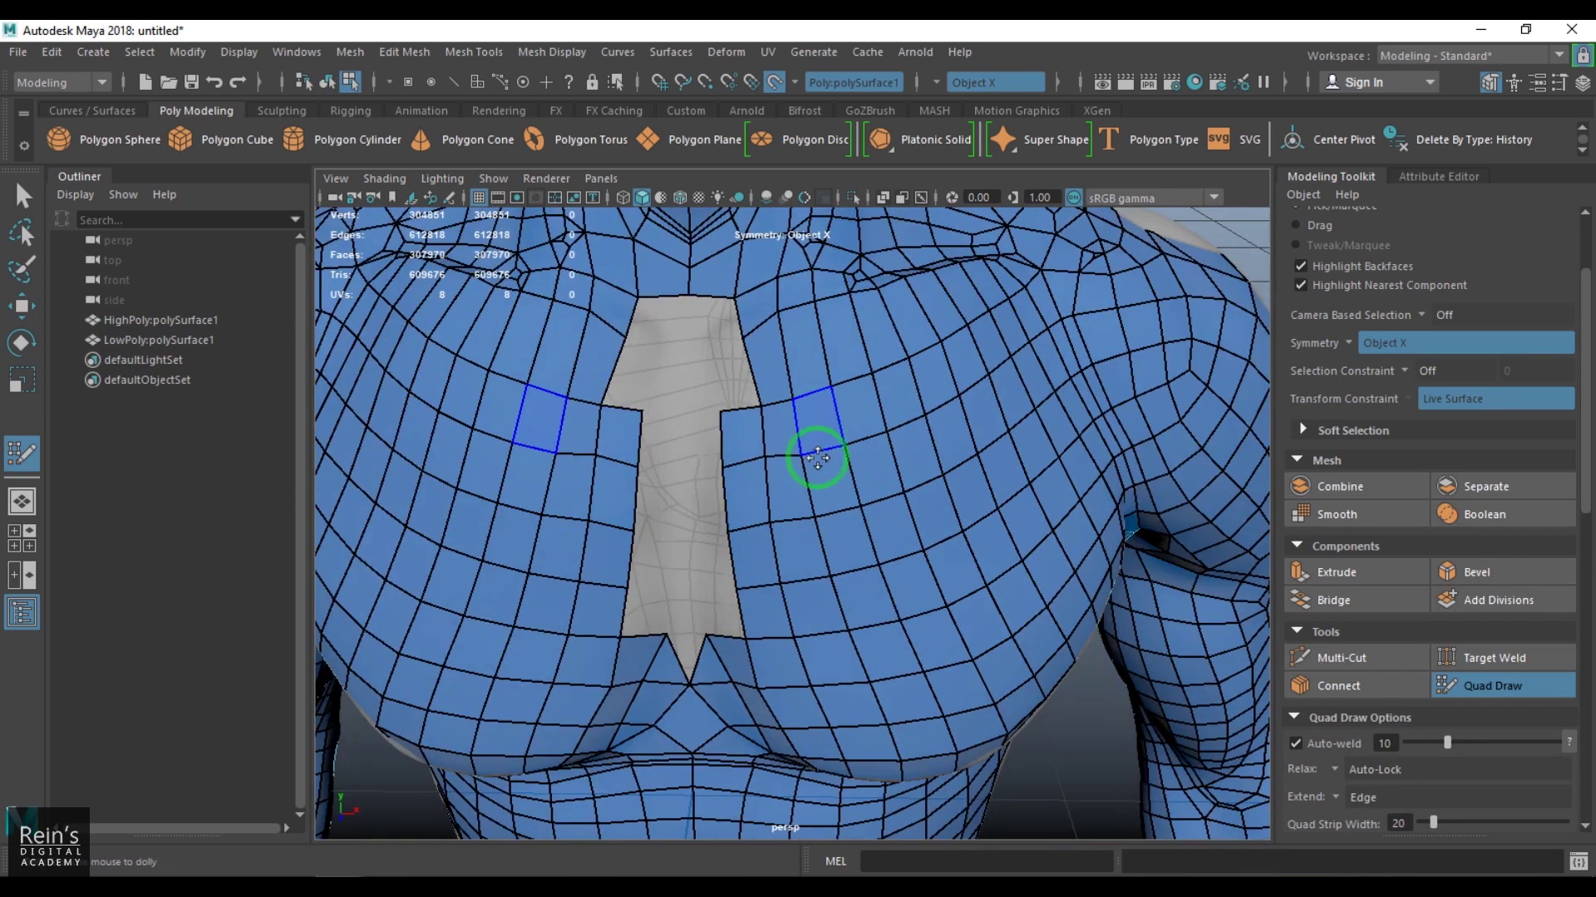
scroll(812, 456, "up", 1)
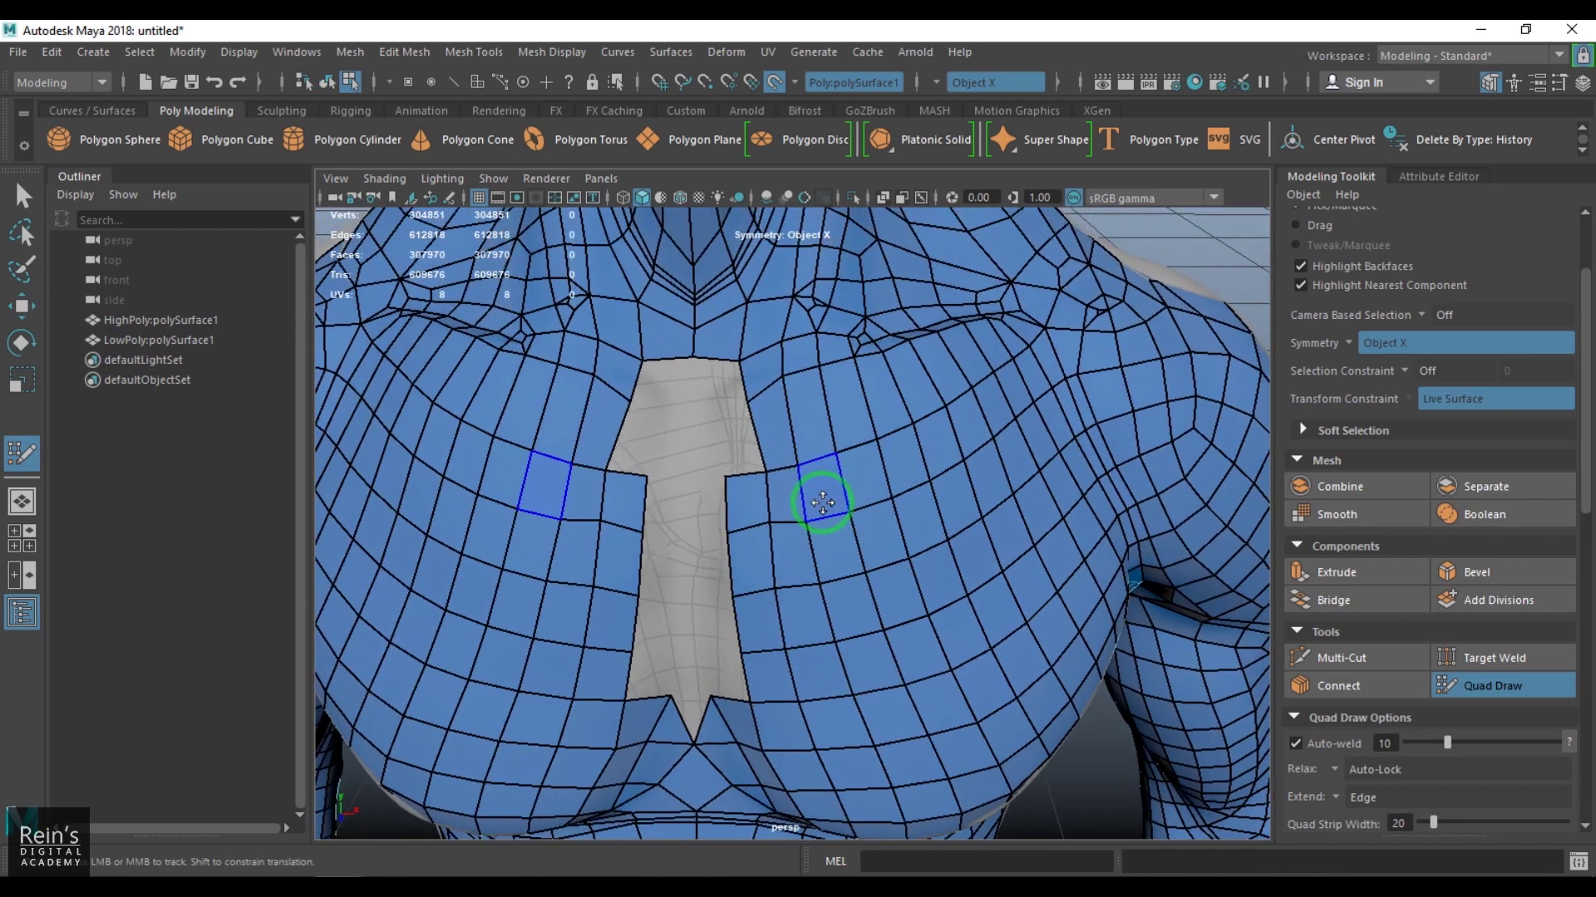
left_click(704, 414, "shift")
left_click(701, 413)
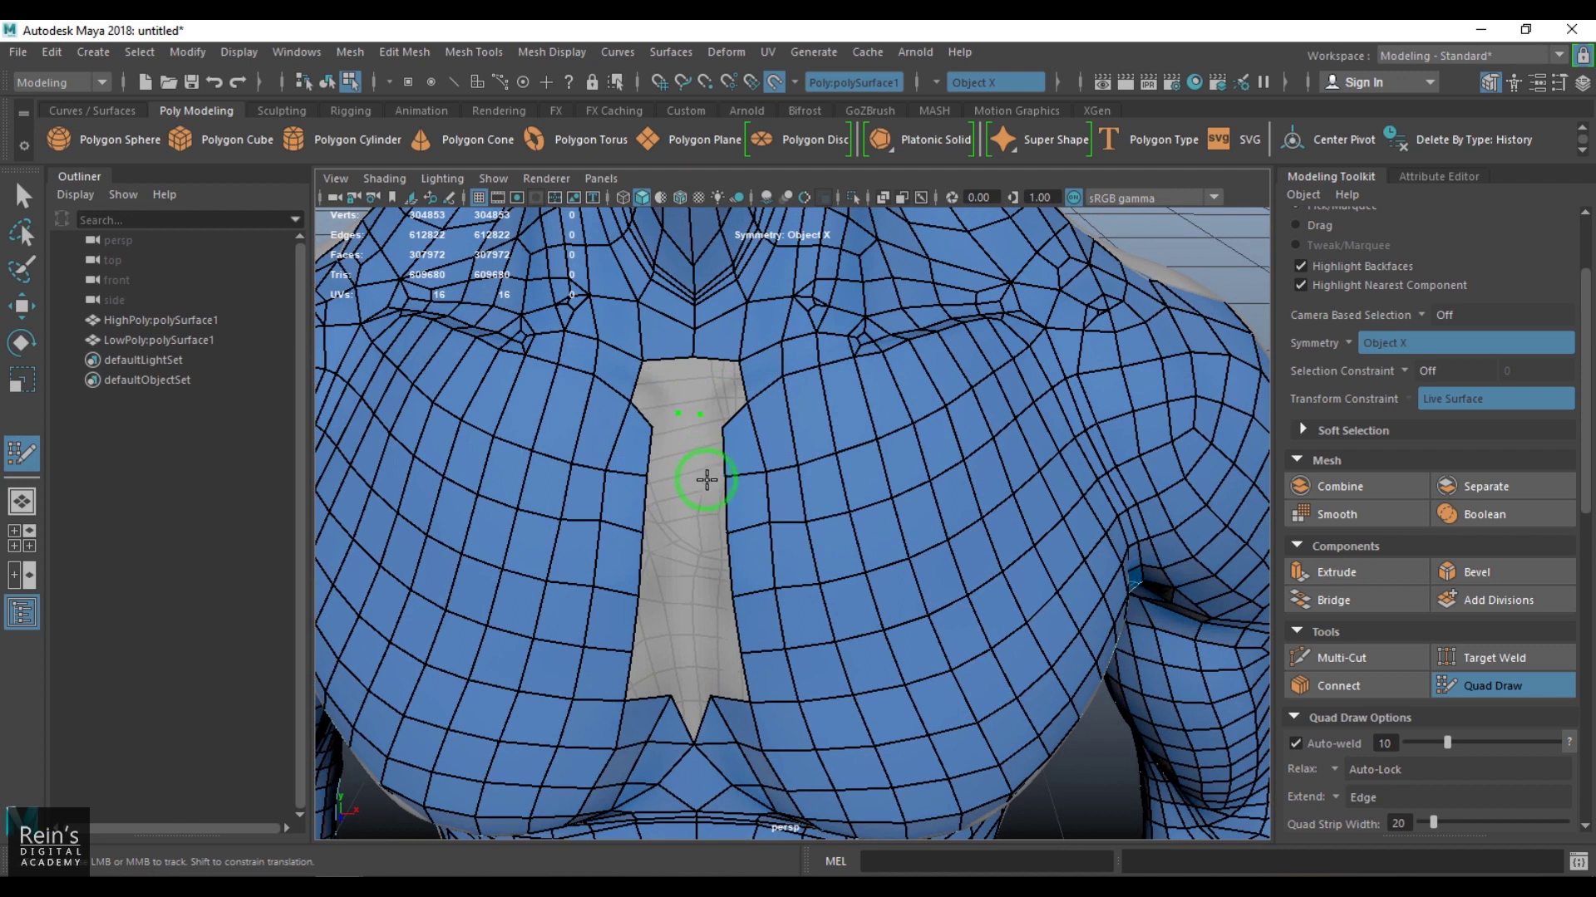
left_click(722, 409, "shift")
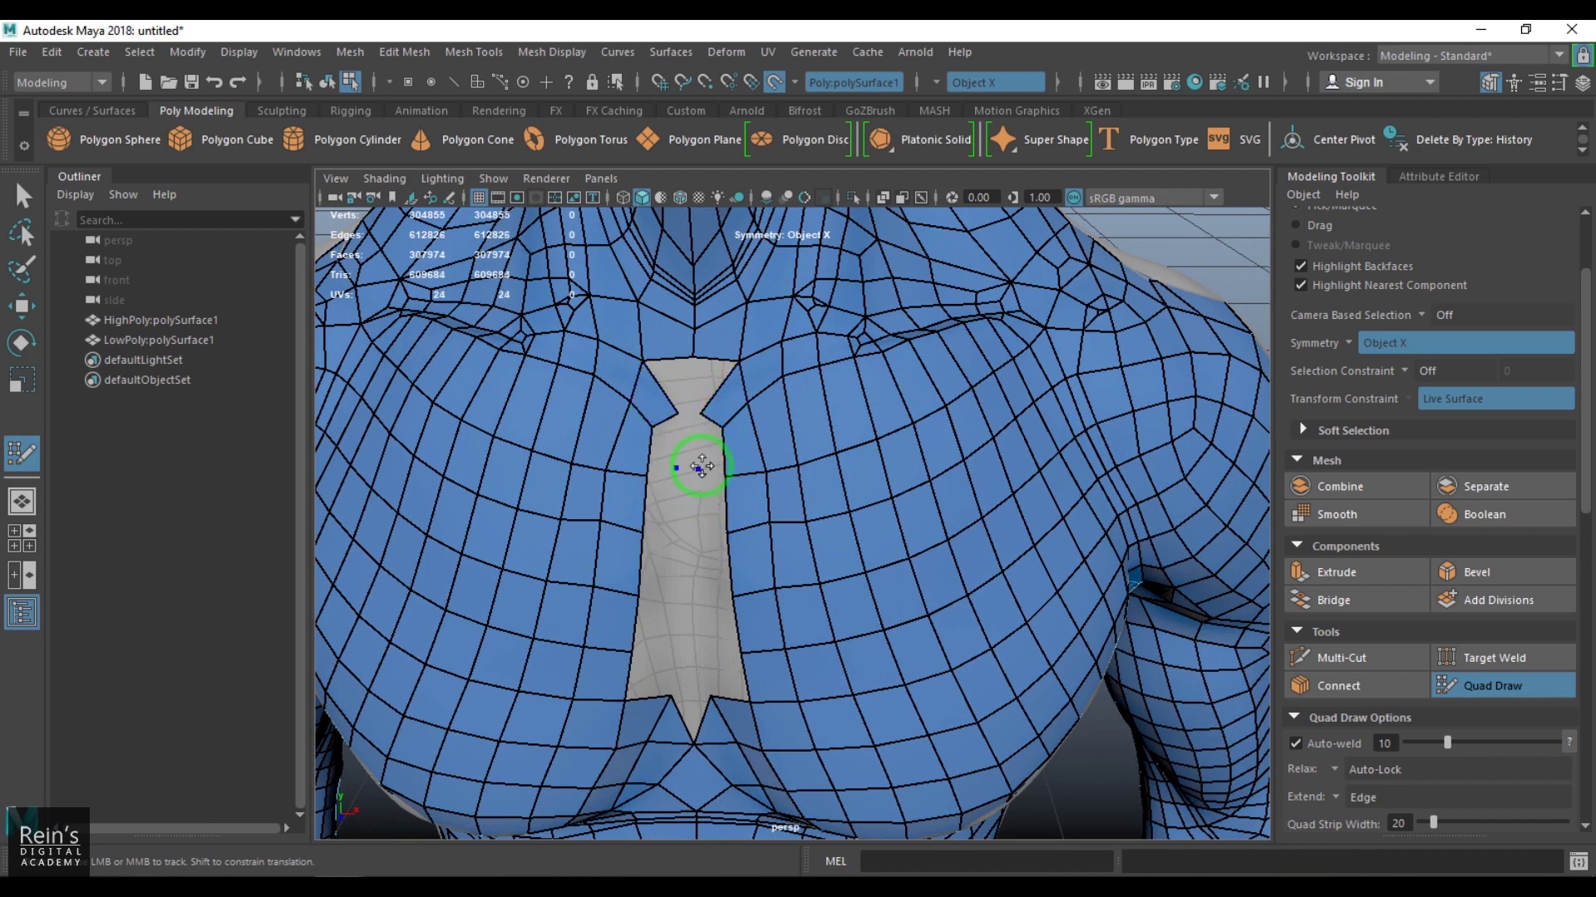
Extend a column of mirrored quads down each side of the sternum opening to its lower tip and tweak the lower border vertices.
left_click(702, 530, "shift")
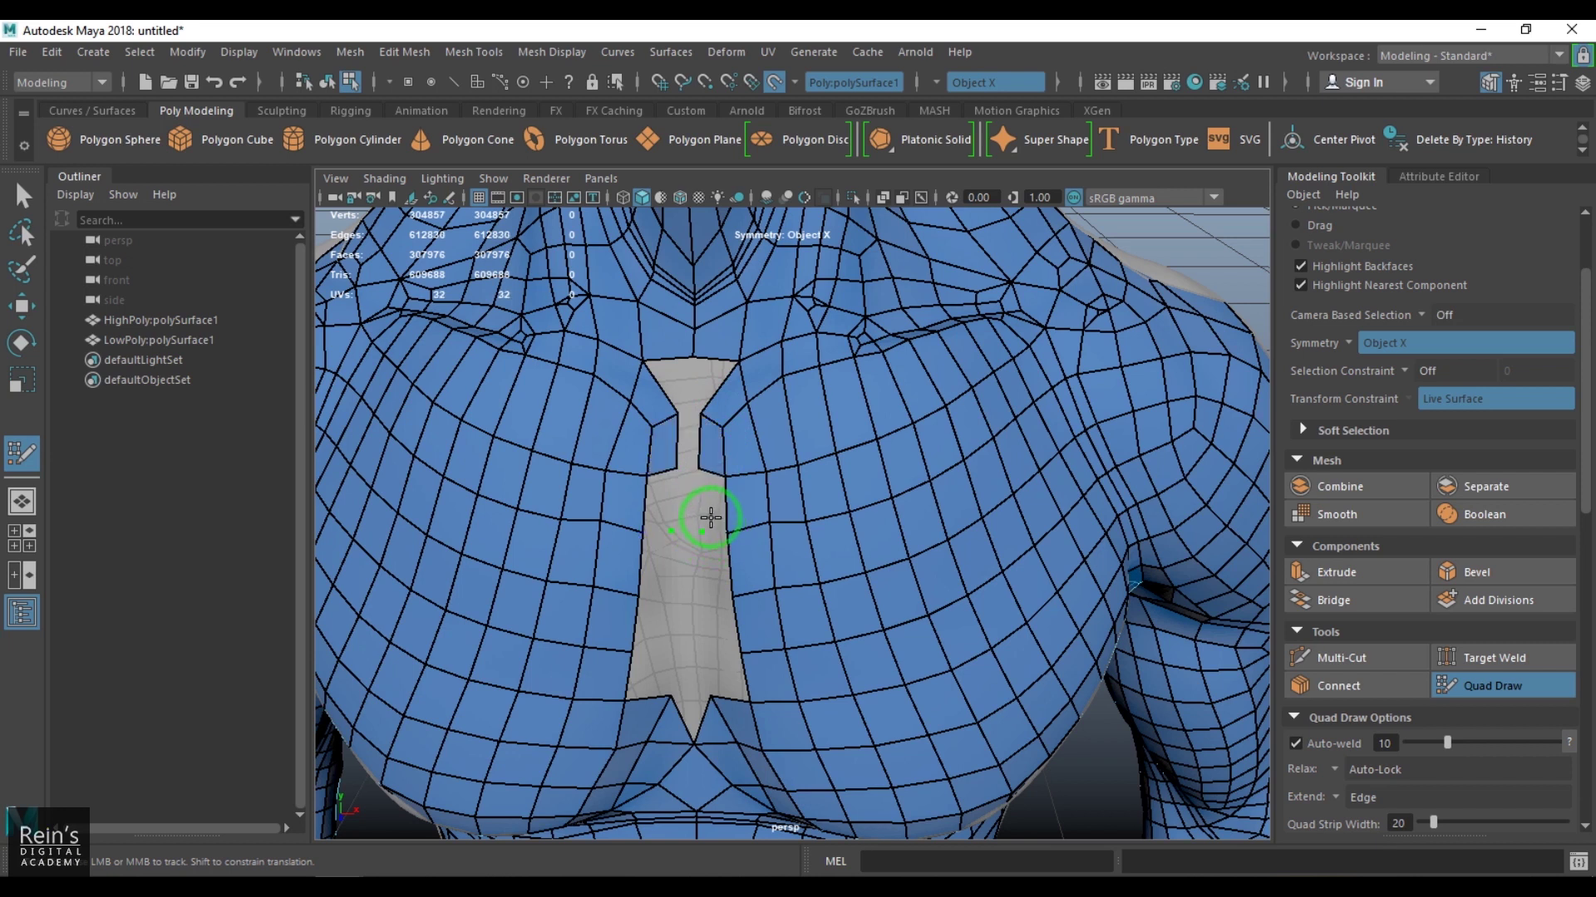
left_click(707, 518, "shift")
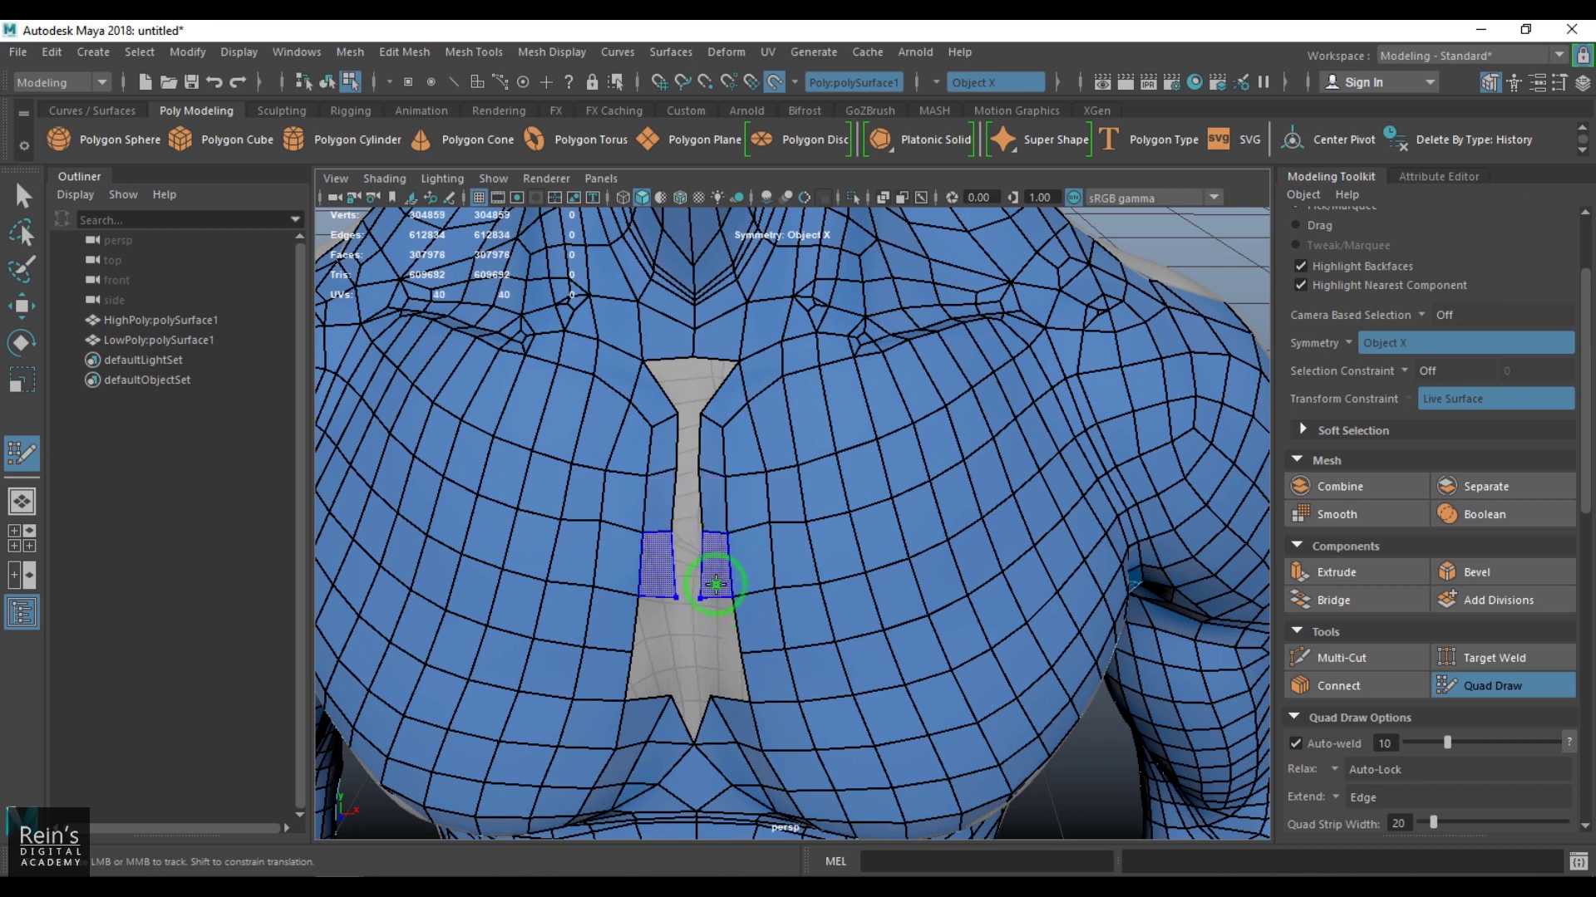
left_click(711, 641, "shift")
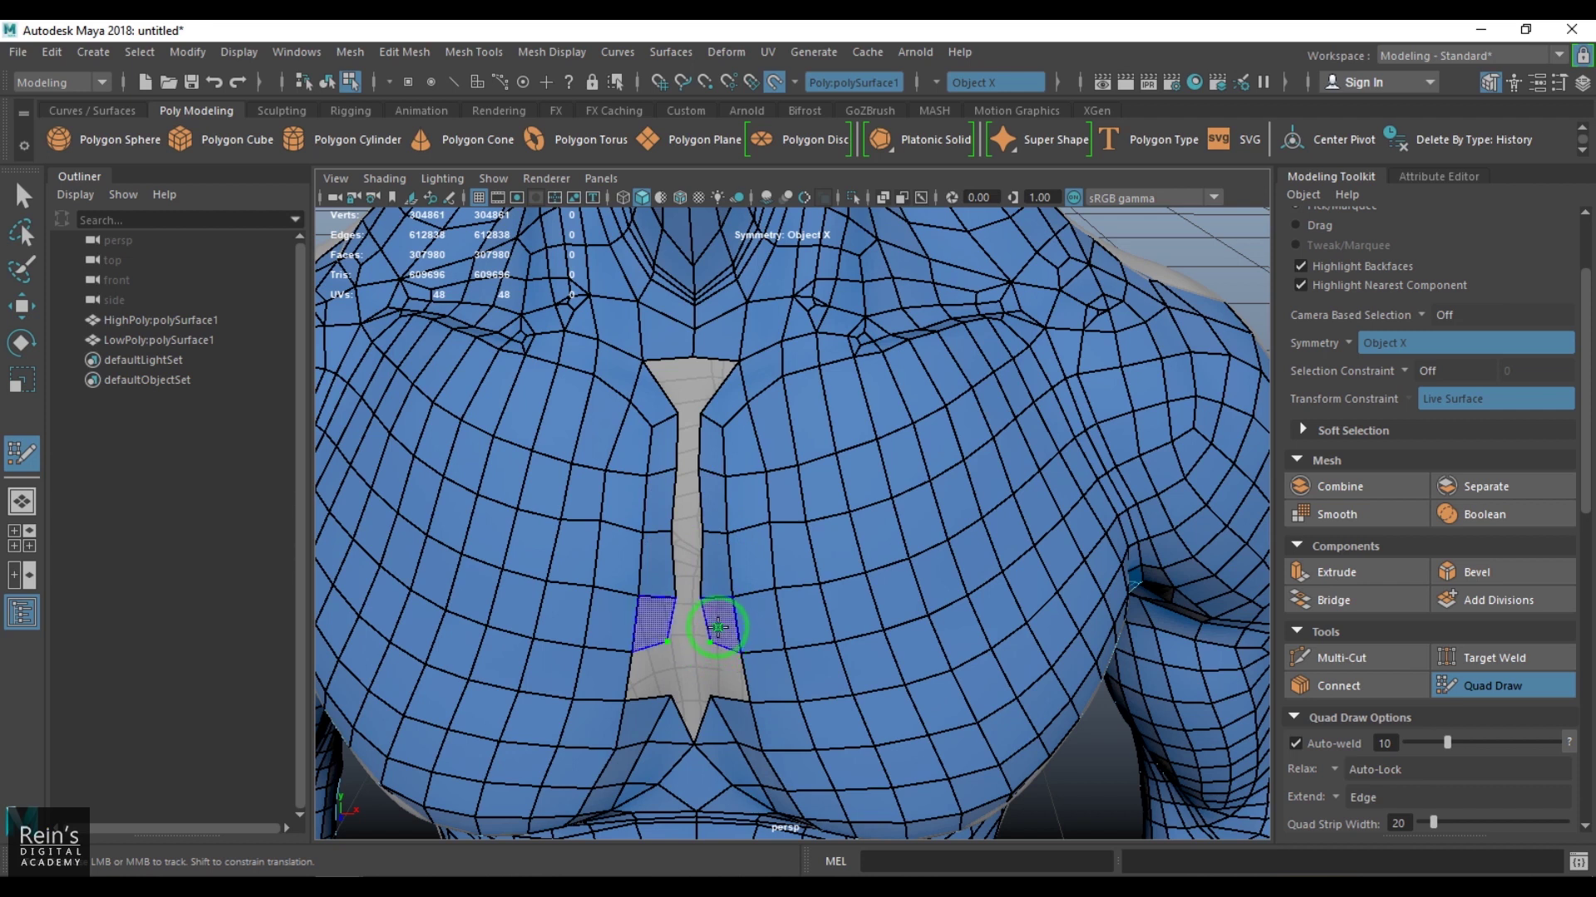
left_click(715, 633, "shift")
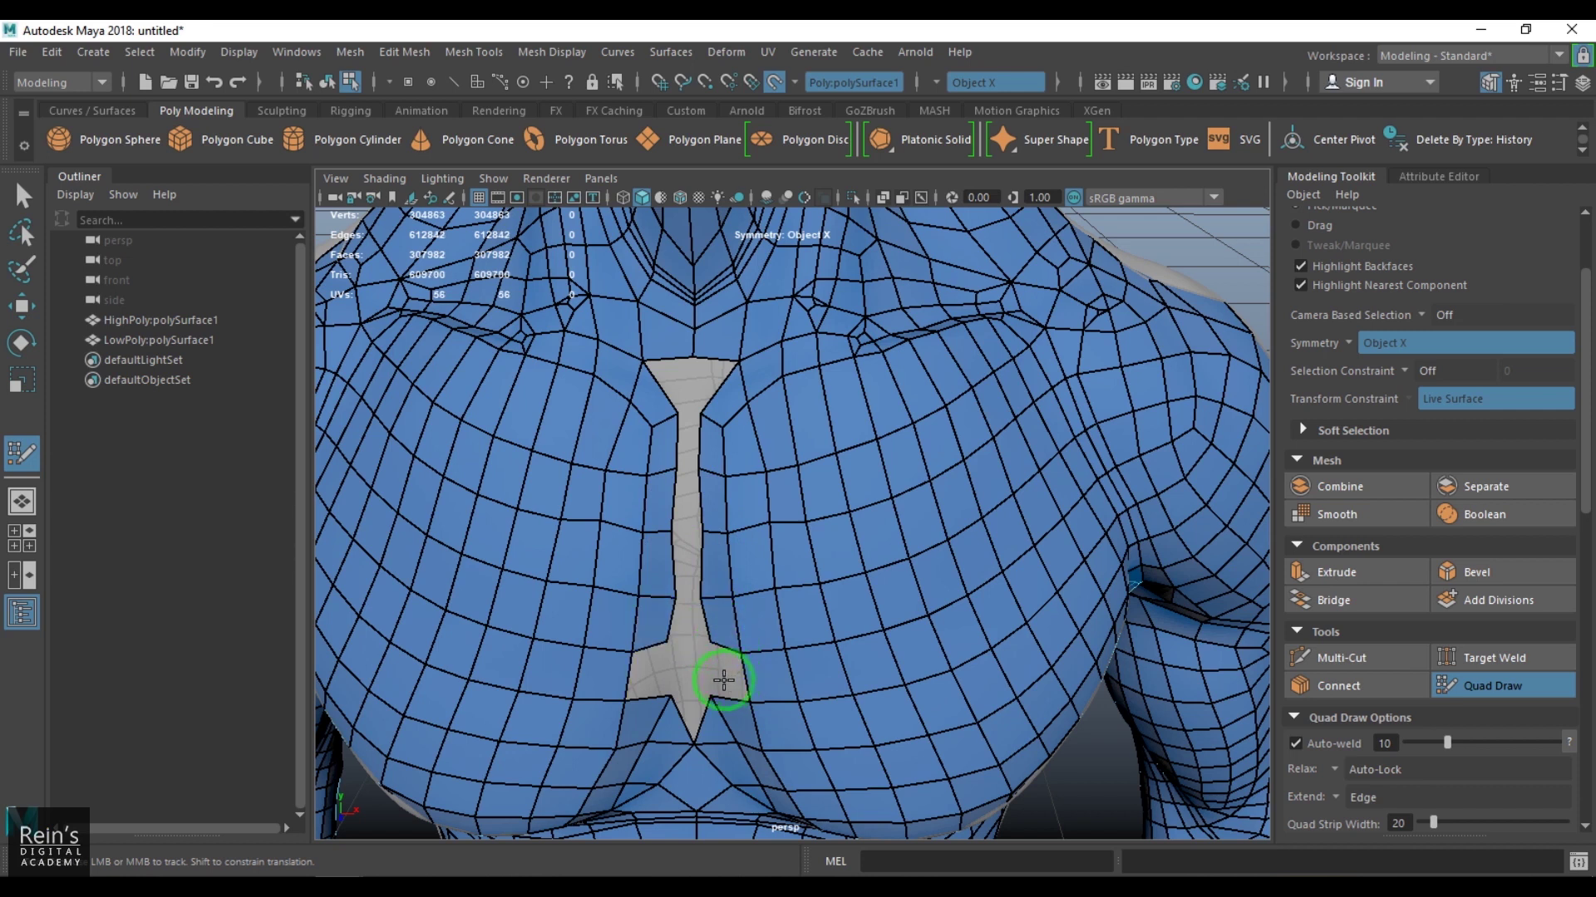
left_click(710, 642)
left_click(713, 644, "shift")
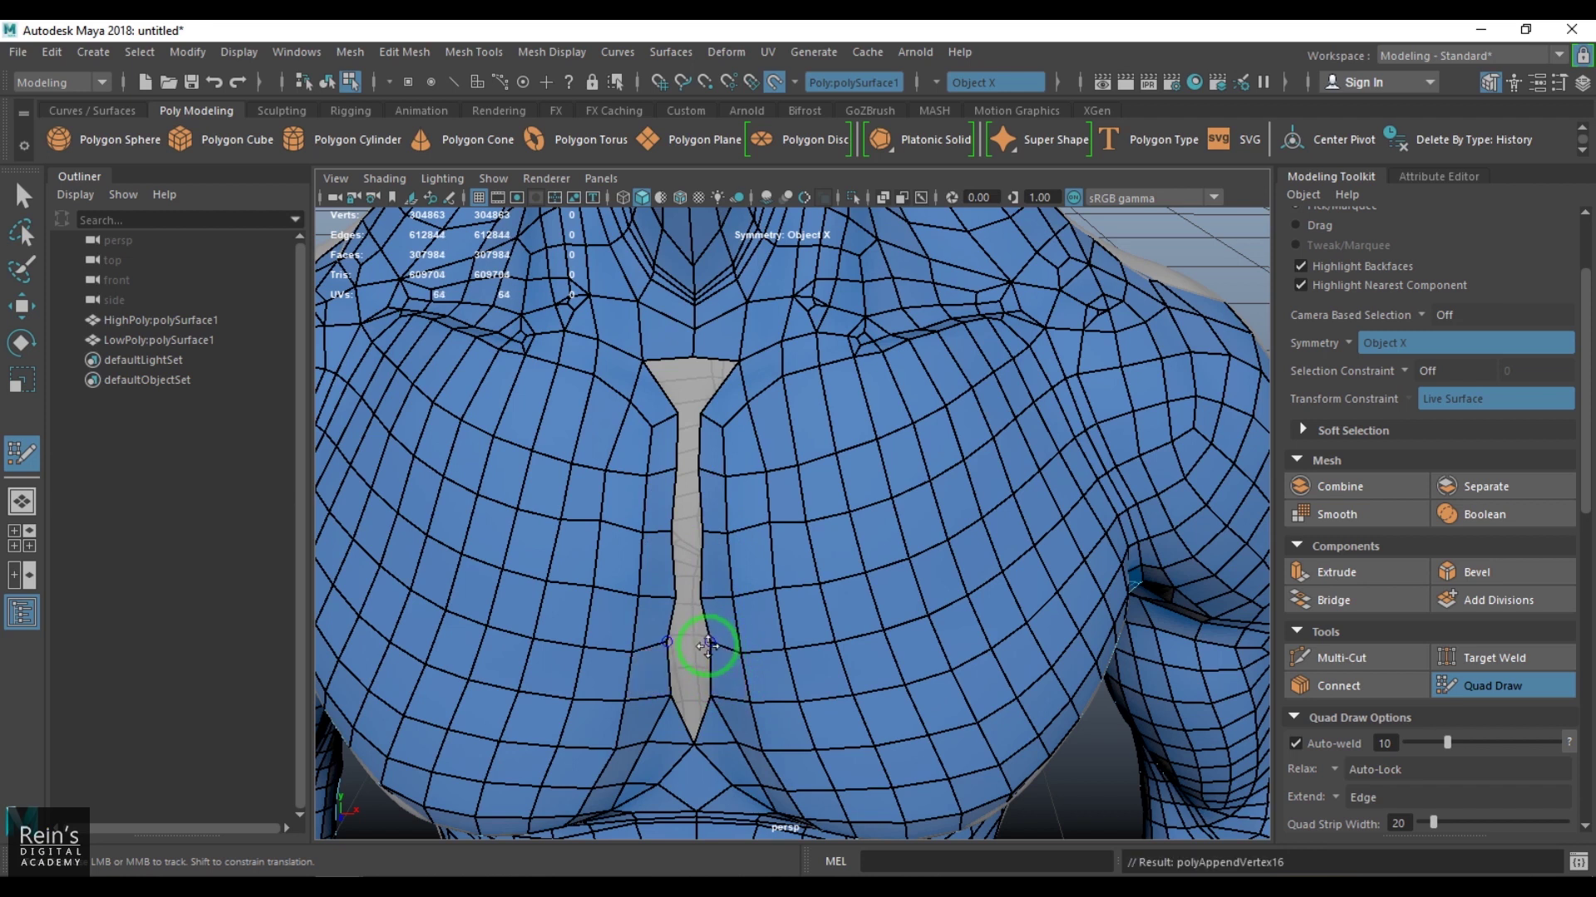
left_click_drag(707, 646, 704, 647)
Bridge the remaining central gap with mirrored quads along the centerline, working upward from the lower tip of the sternum.
middle_click_drag(761, 580, 761, 561, "alt")
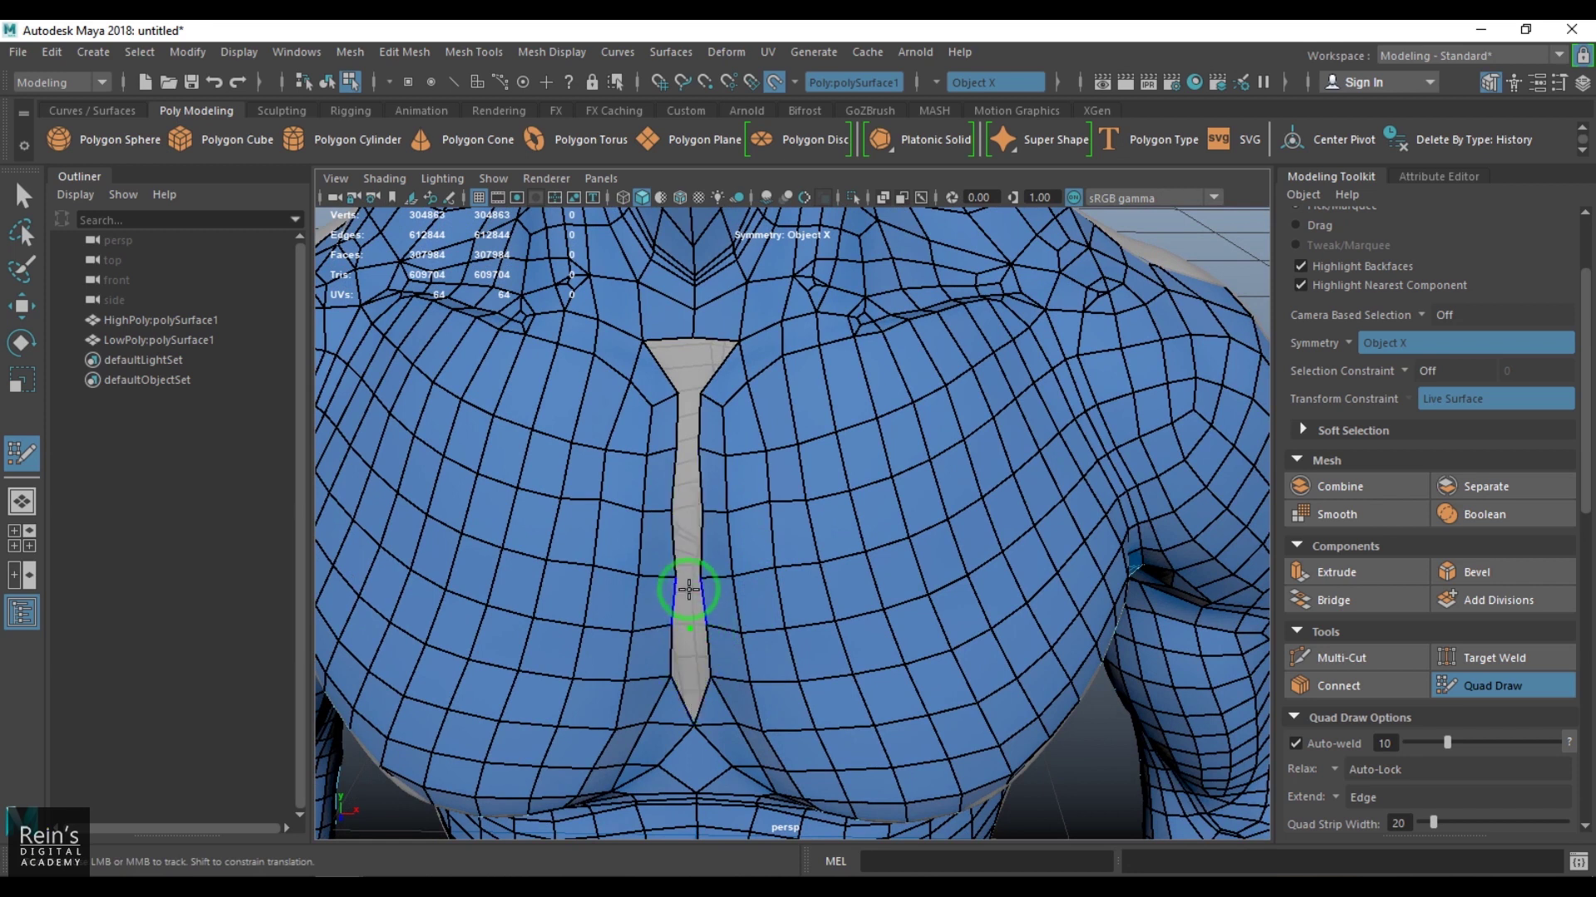
left_click(692, 639, "shift")
scroll(809, 677, "up", 5)
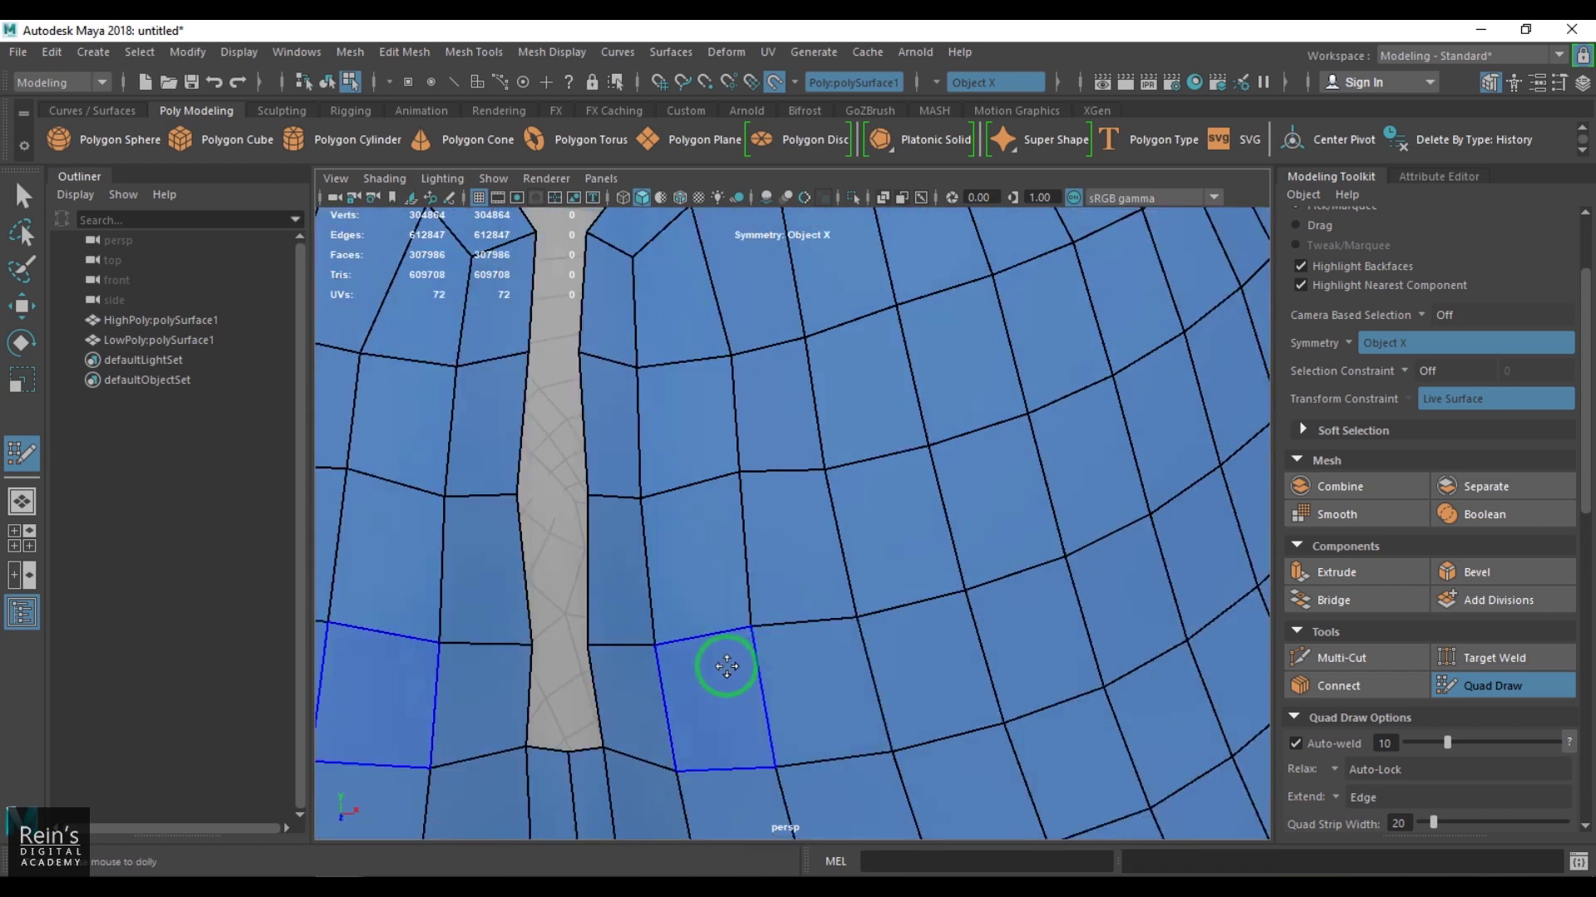
middle_click_drag(636, 735, 750, 519, "alt")
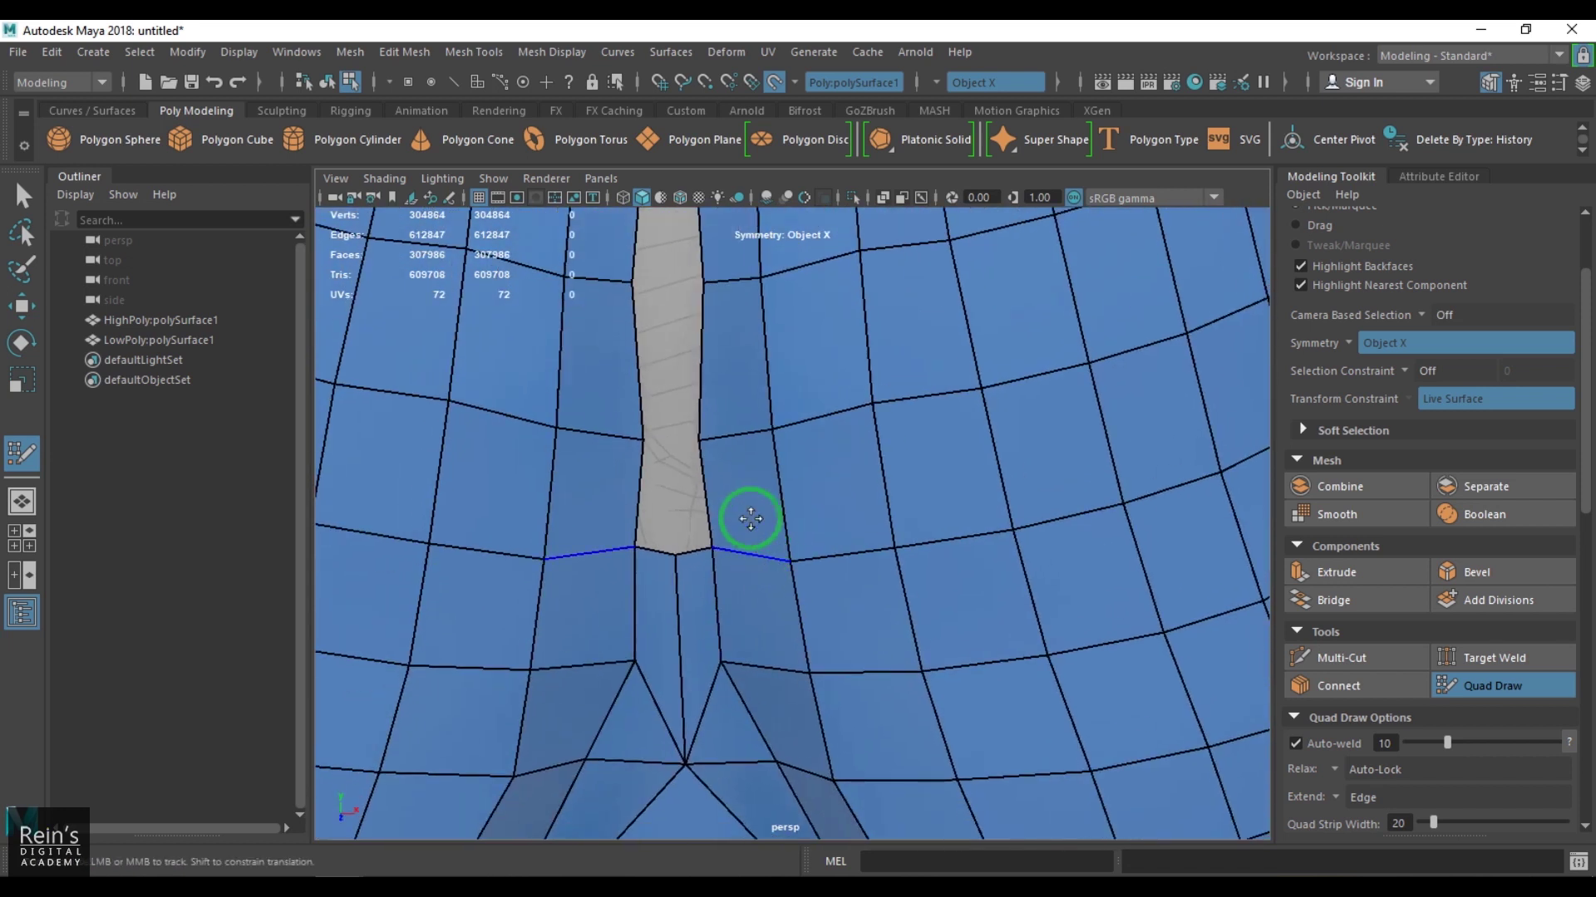
left_click(690, 475, "shift")
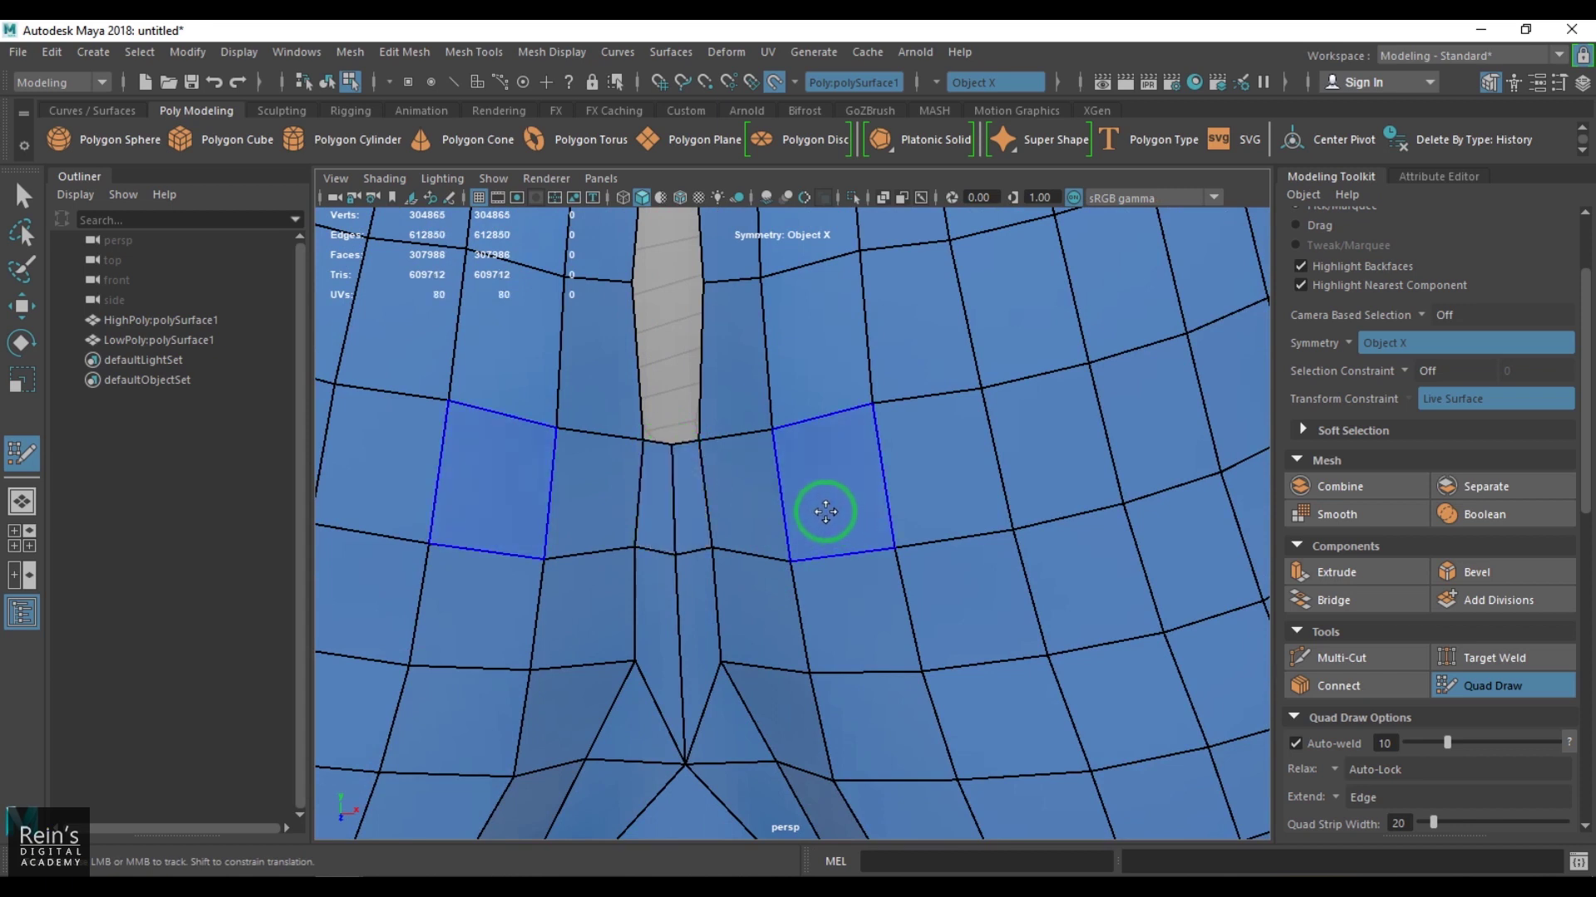
left_click(676, 336, "shift")
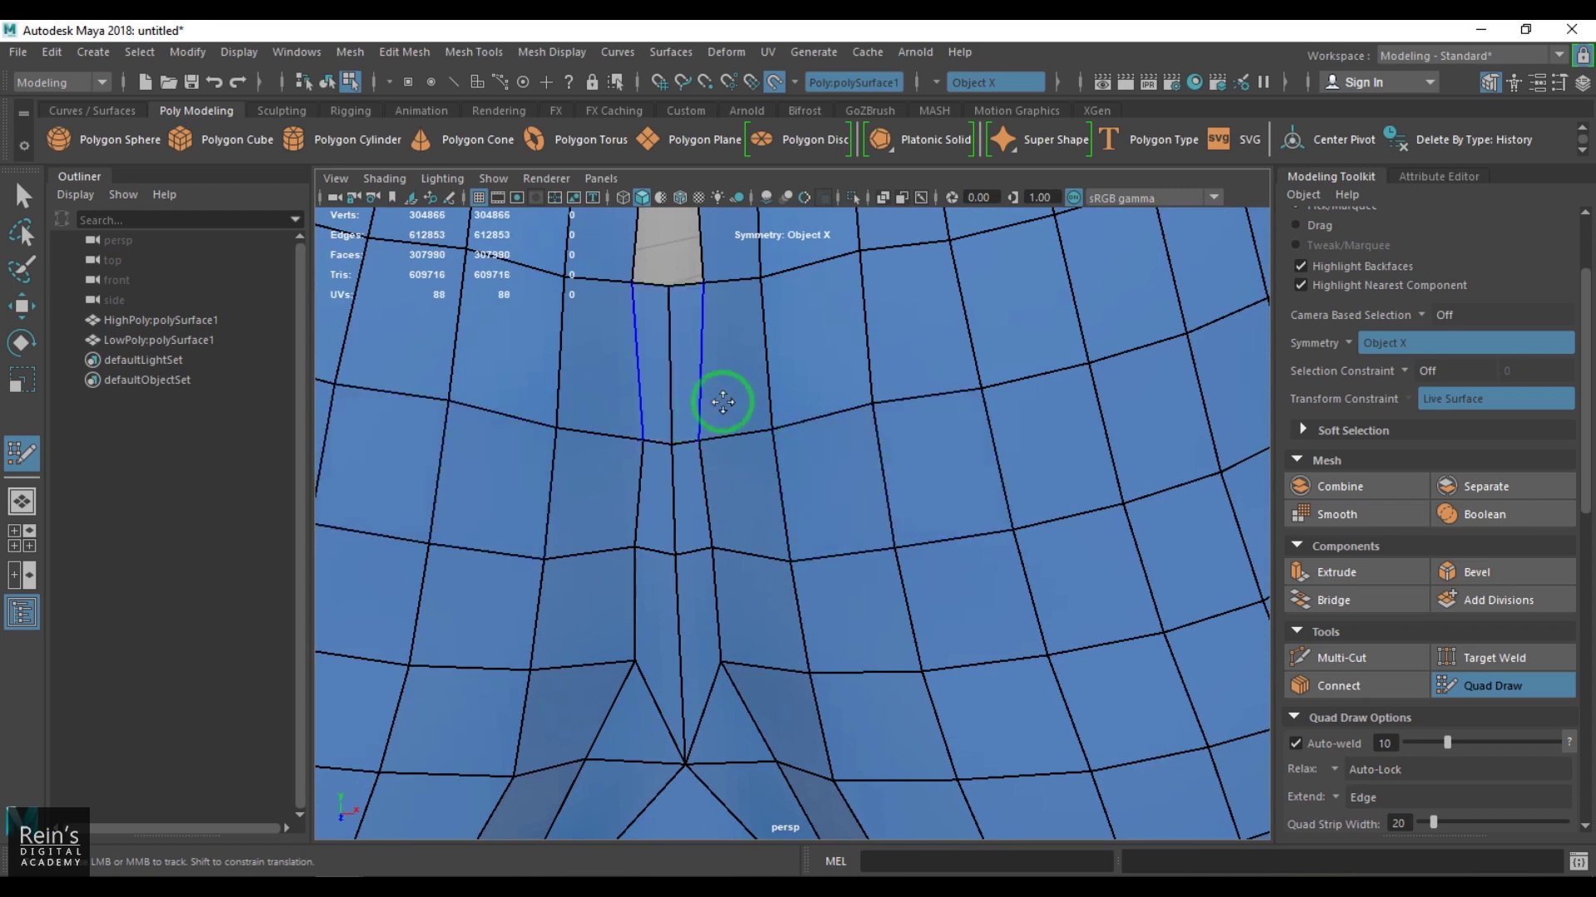
Switch from Quad Draw to the Move tool, select the low-poly mesh, and reactivate Quad Draw.
right_click_drag(740, 427, 548, 415, "alt")
middle_click_drag(905, 365, 911, 436, "alt")
right_click_drag(911, 436, 896, 441, "alt")
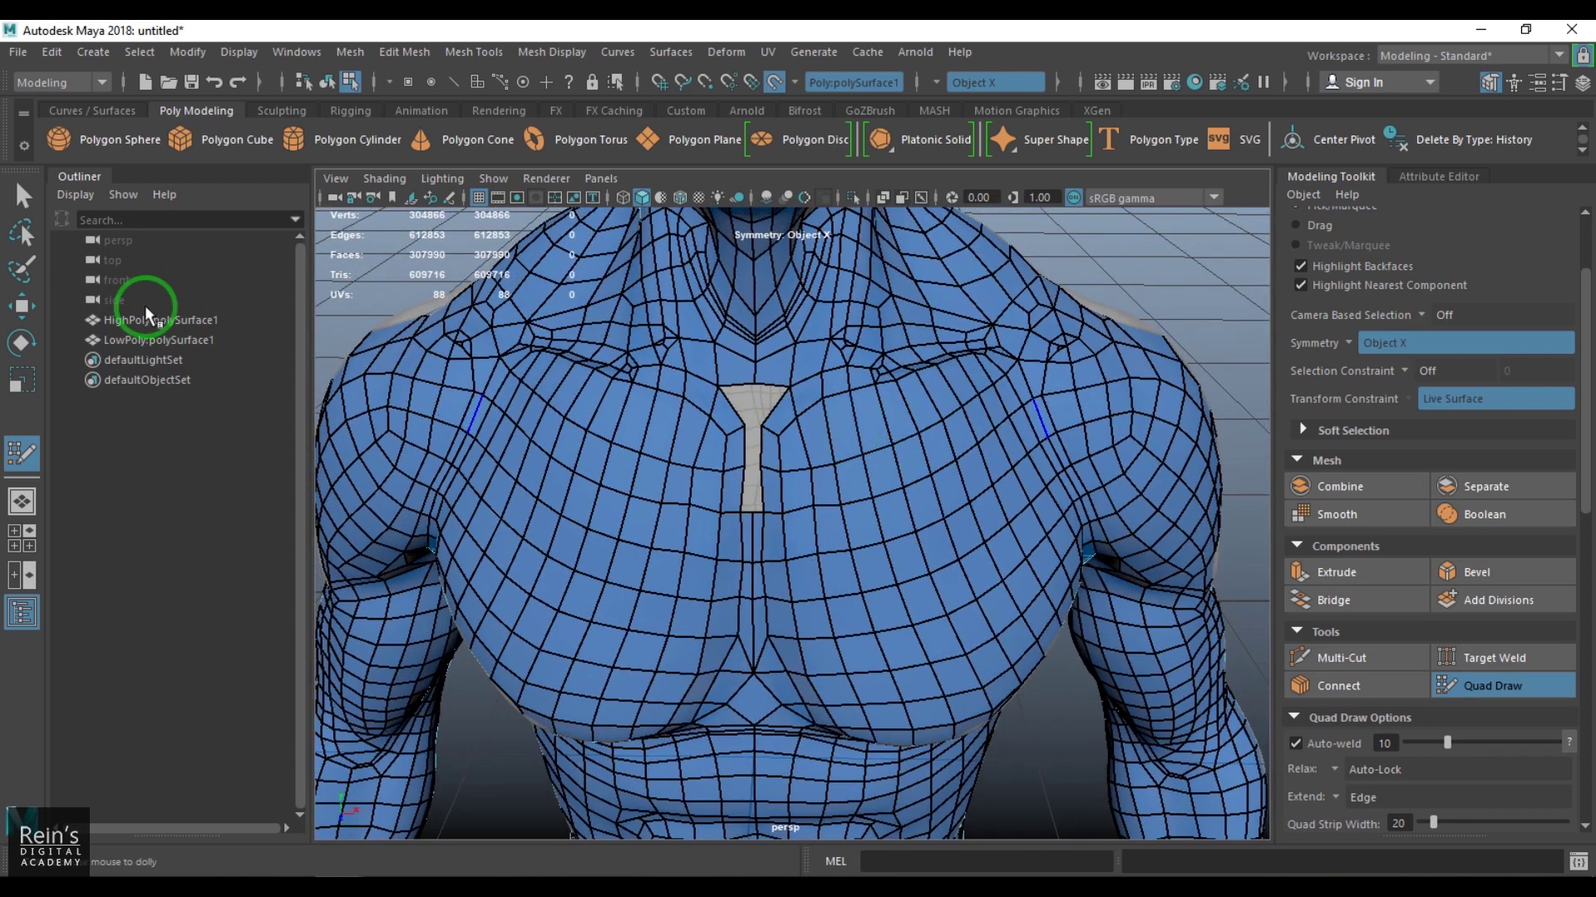
left_click(21, 305)
left_click(1077, 336)
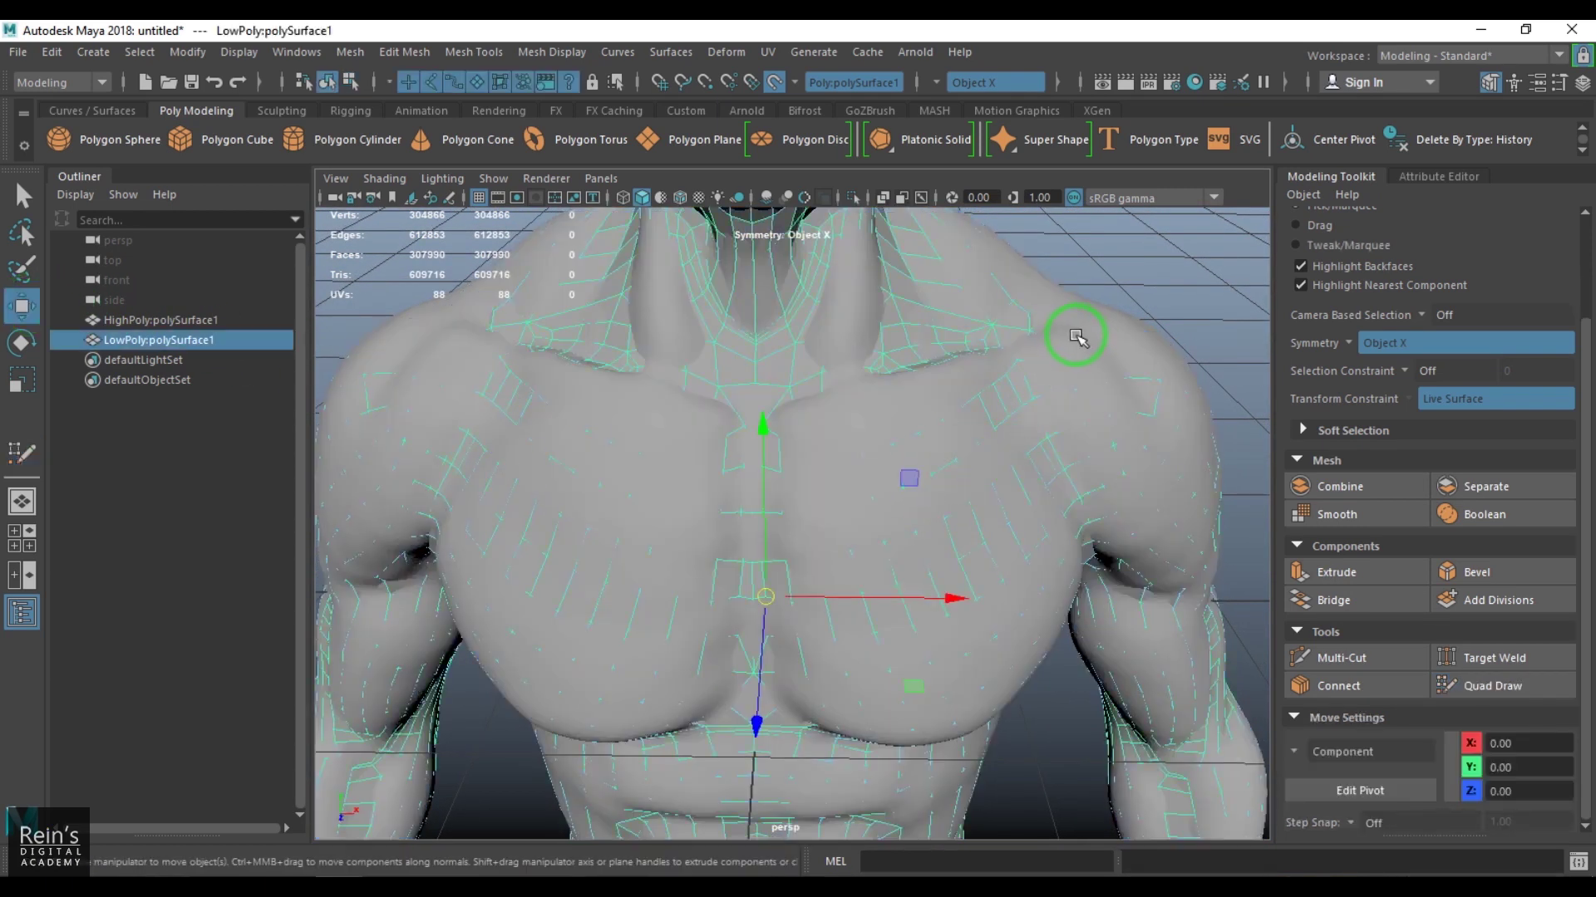
left_click(1112, 262)
left_click(918, 323)
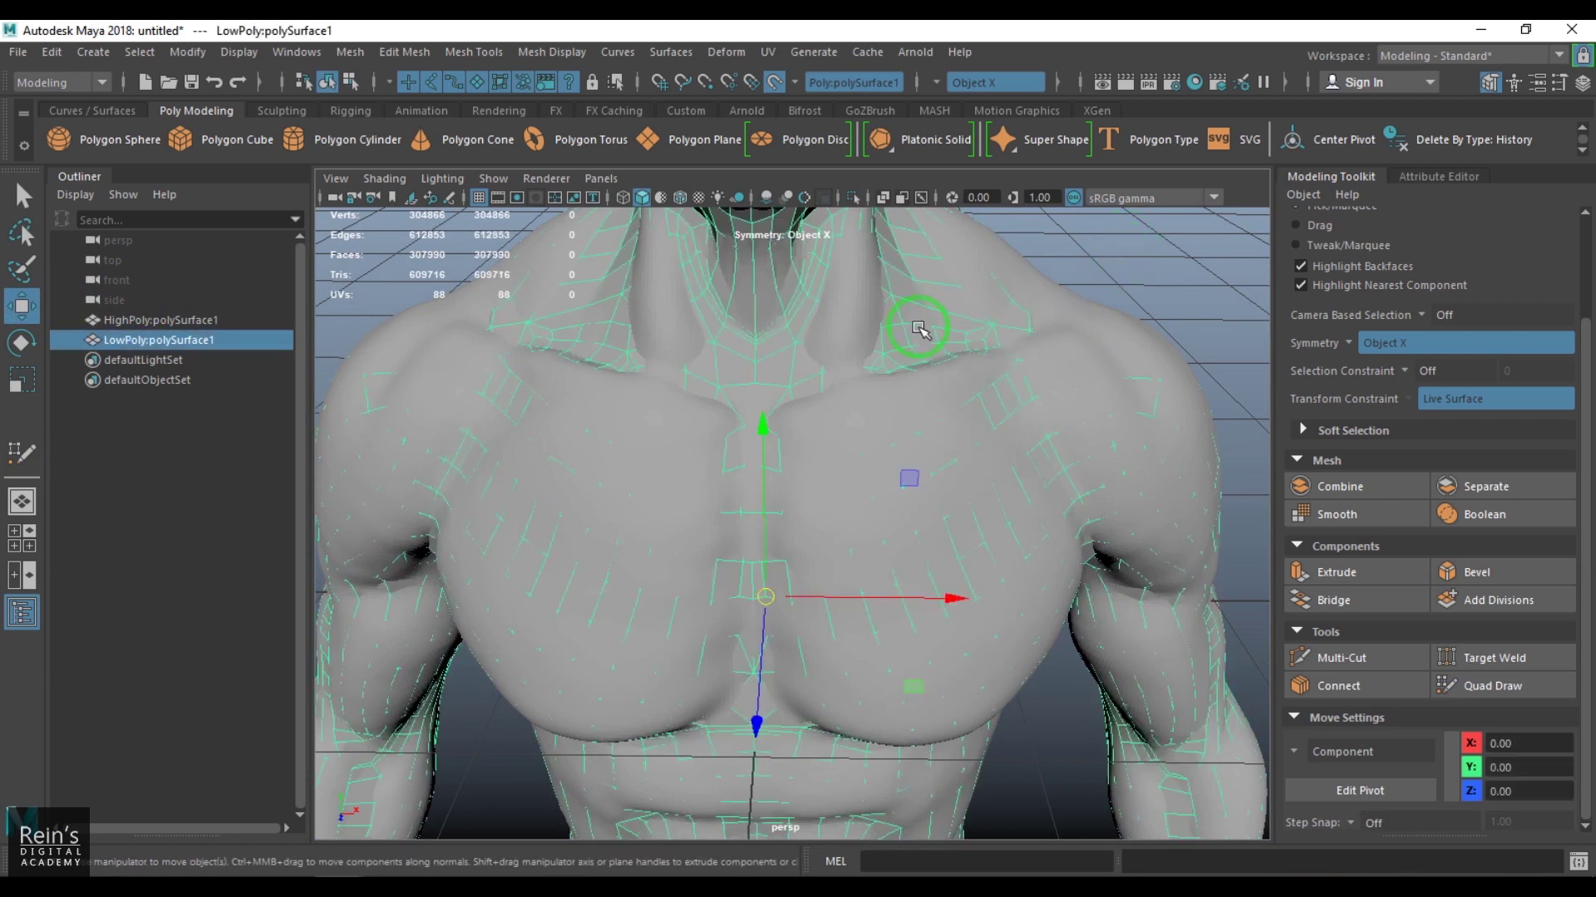
left_click(1506, 685)
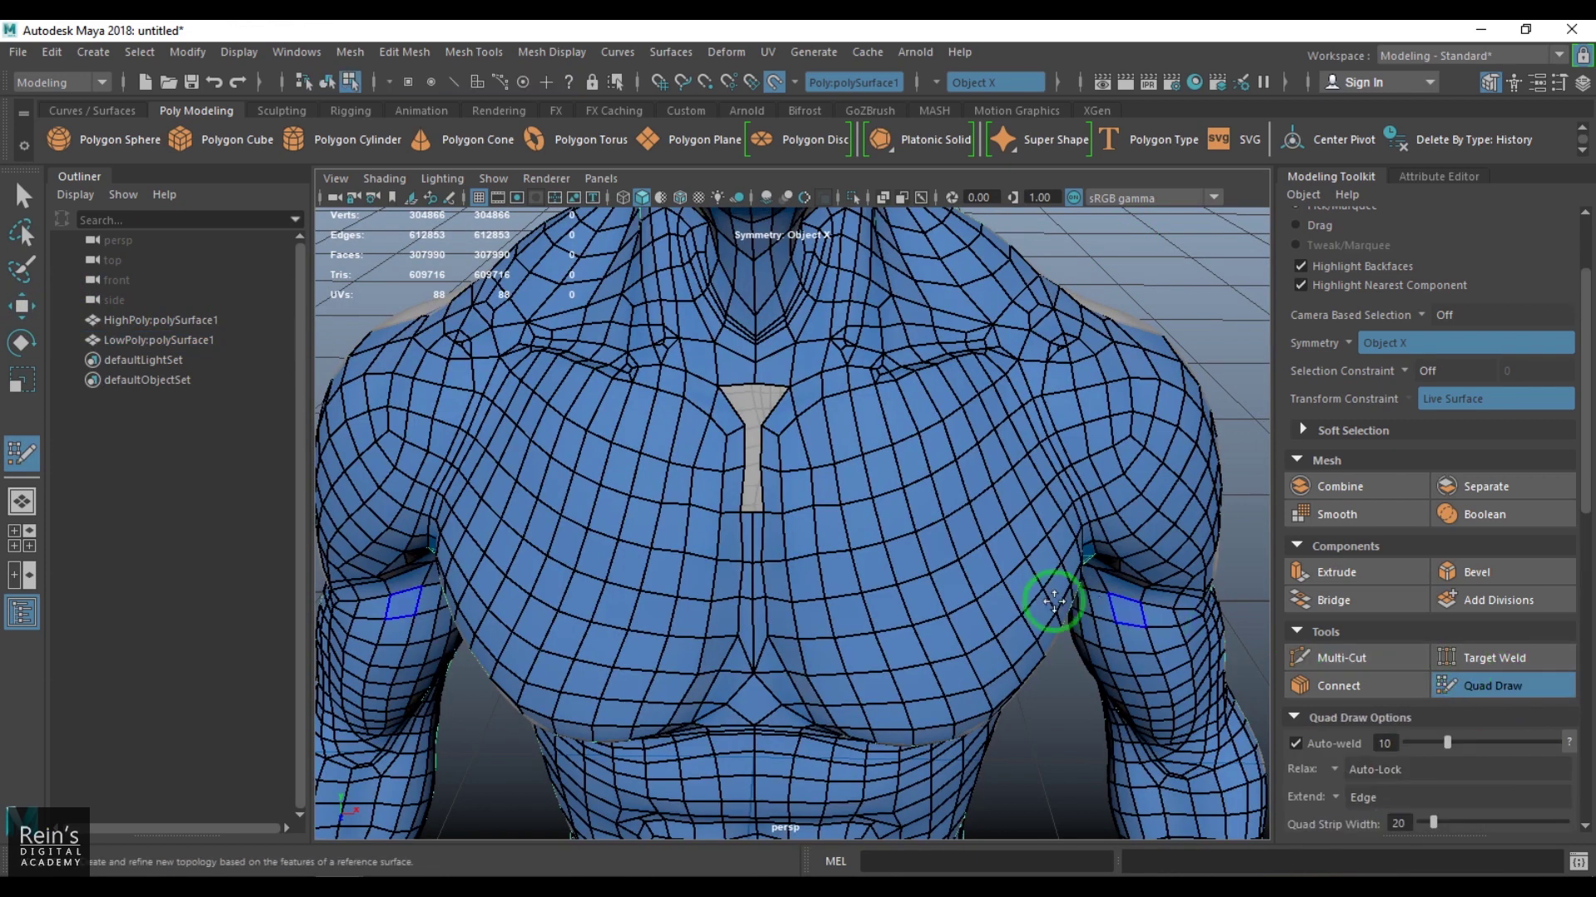
Review the Quad Draw shortcuts list and examine the low-poly topology around the torso from front to back.
left_click_drag(996, 604, 1034, 568, "alt")
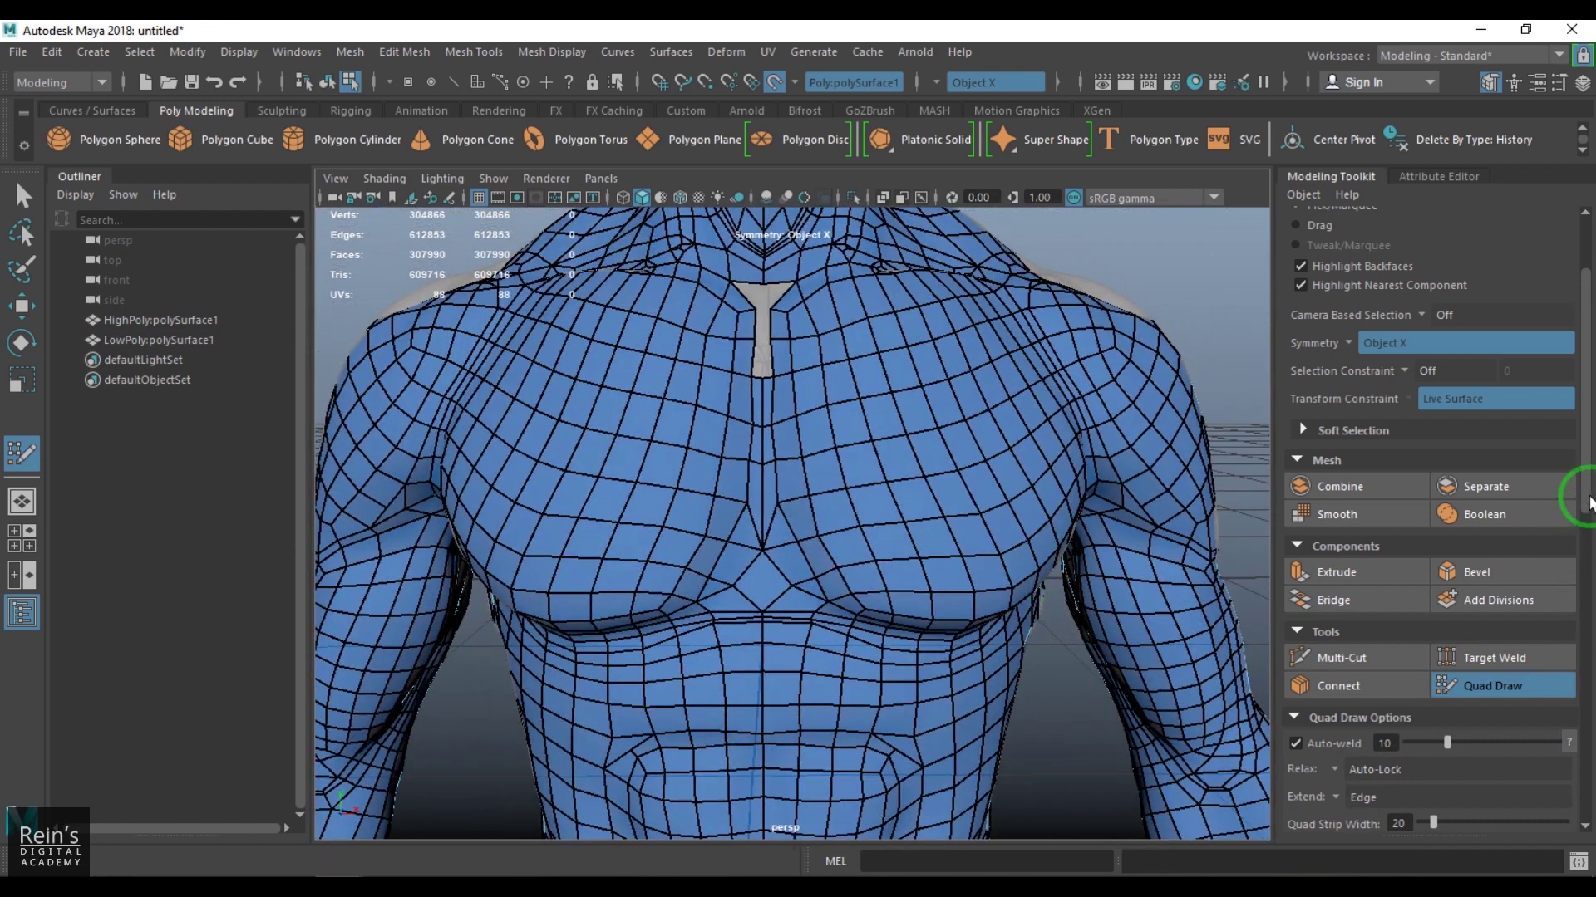
left_click_drag(1584, 511, 1571, 737)
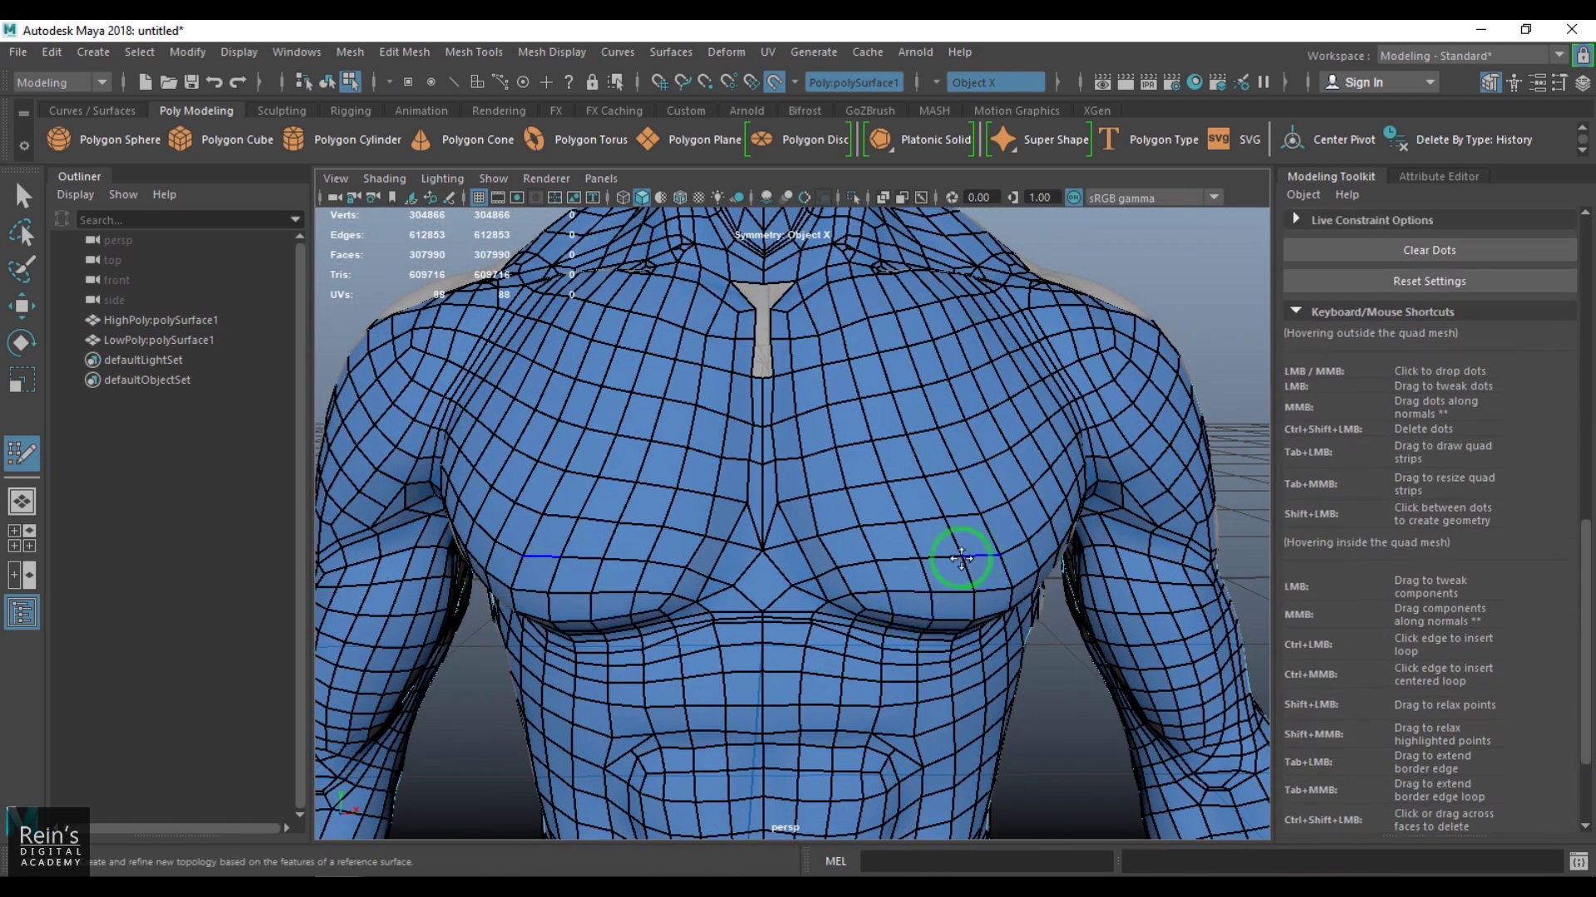
scroll(951, 556, "down", 3)
left_click_drag(1005, 542, 947, 575, "alt")
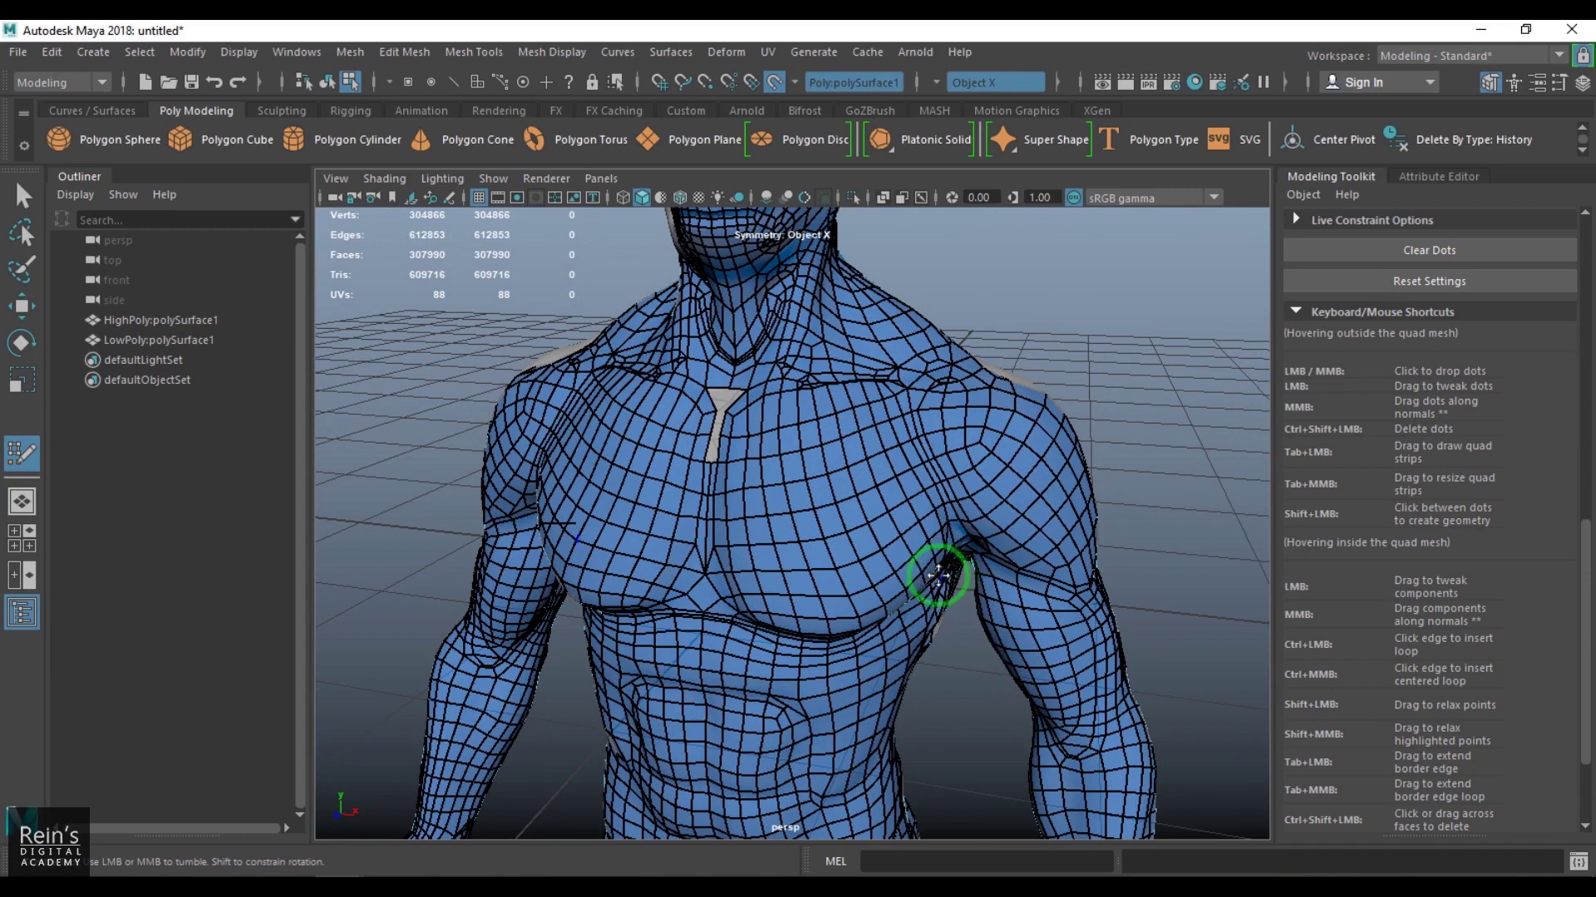
left_click_drag(798, 670, 536, 619, "alt")
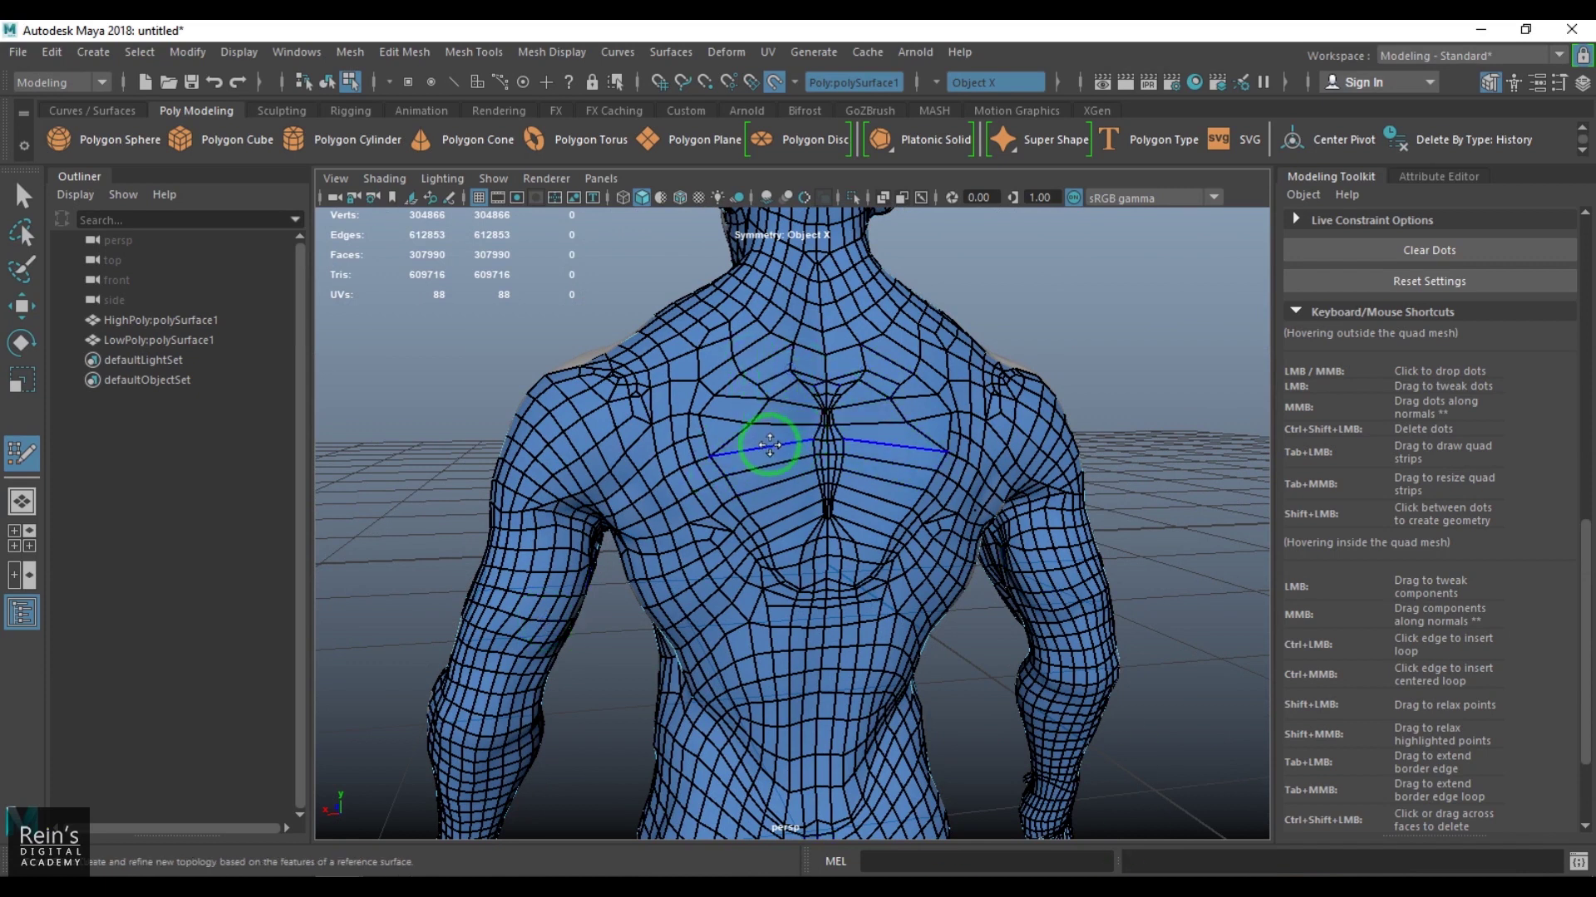
Examine the low-poly topology down the back and legs, then around the front of the body, neck and open sternum area.
middle_click_drag(811, 541, 721, 414, "alt")
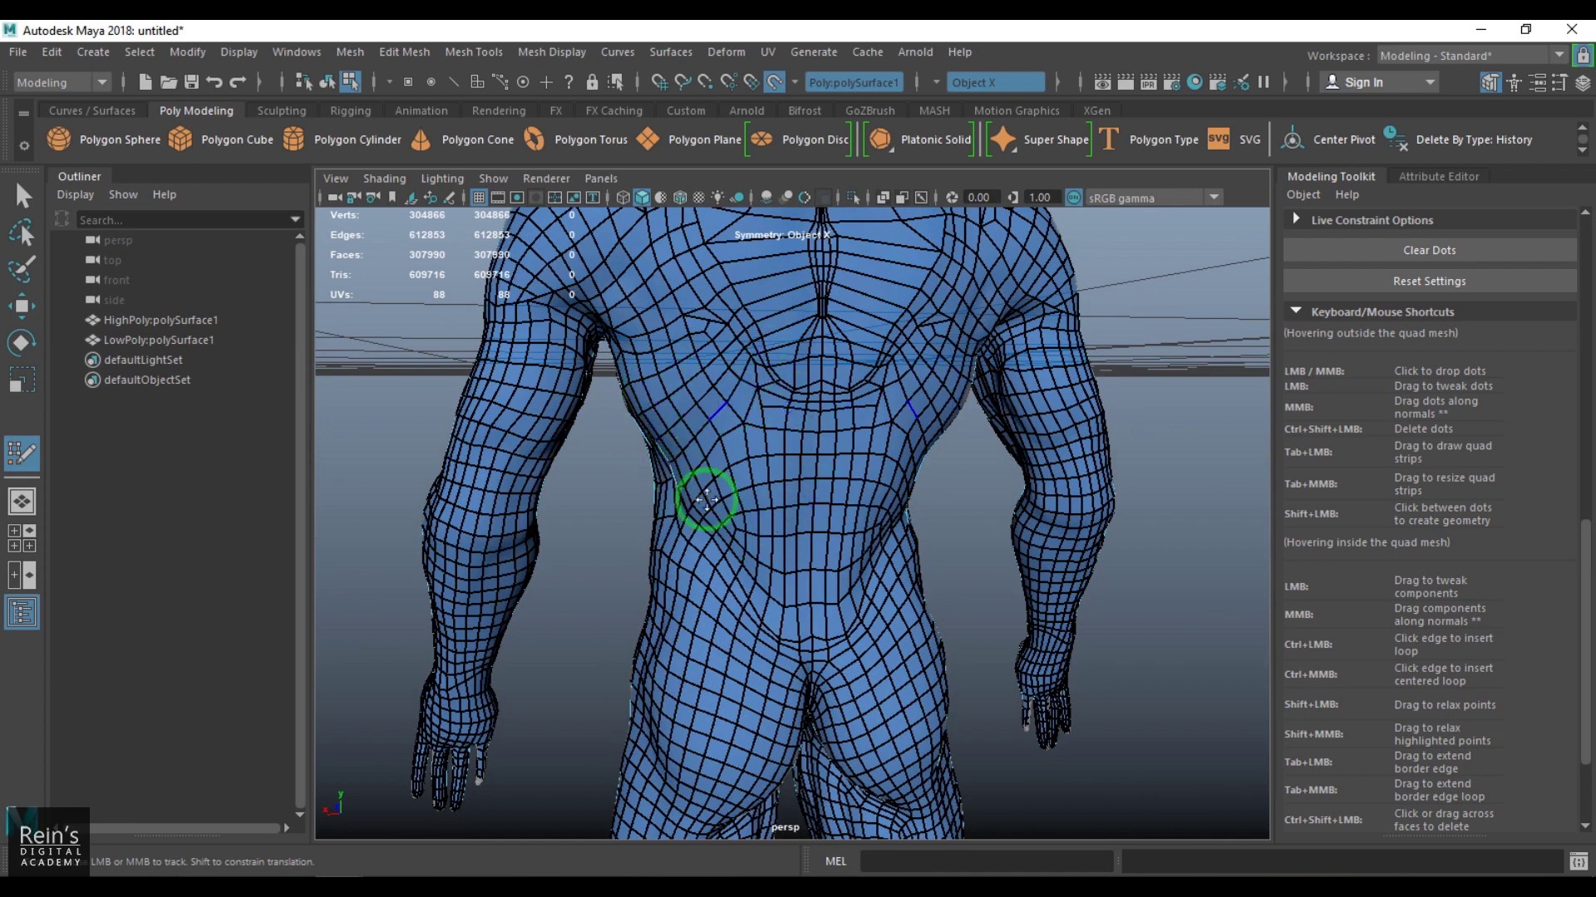
middle_click_drag(781, 620, 835, 357, "alt")
left_click_drag(646, 522, 570, 516, "alt")
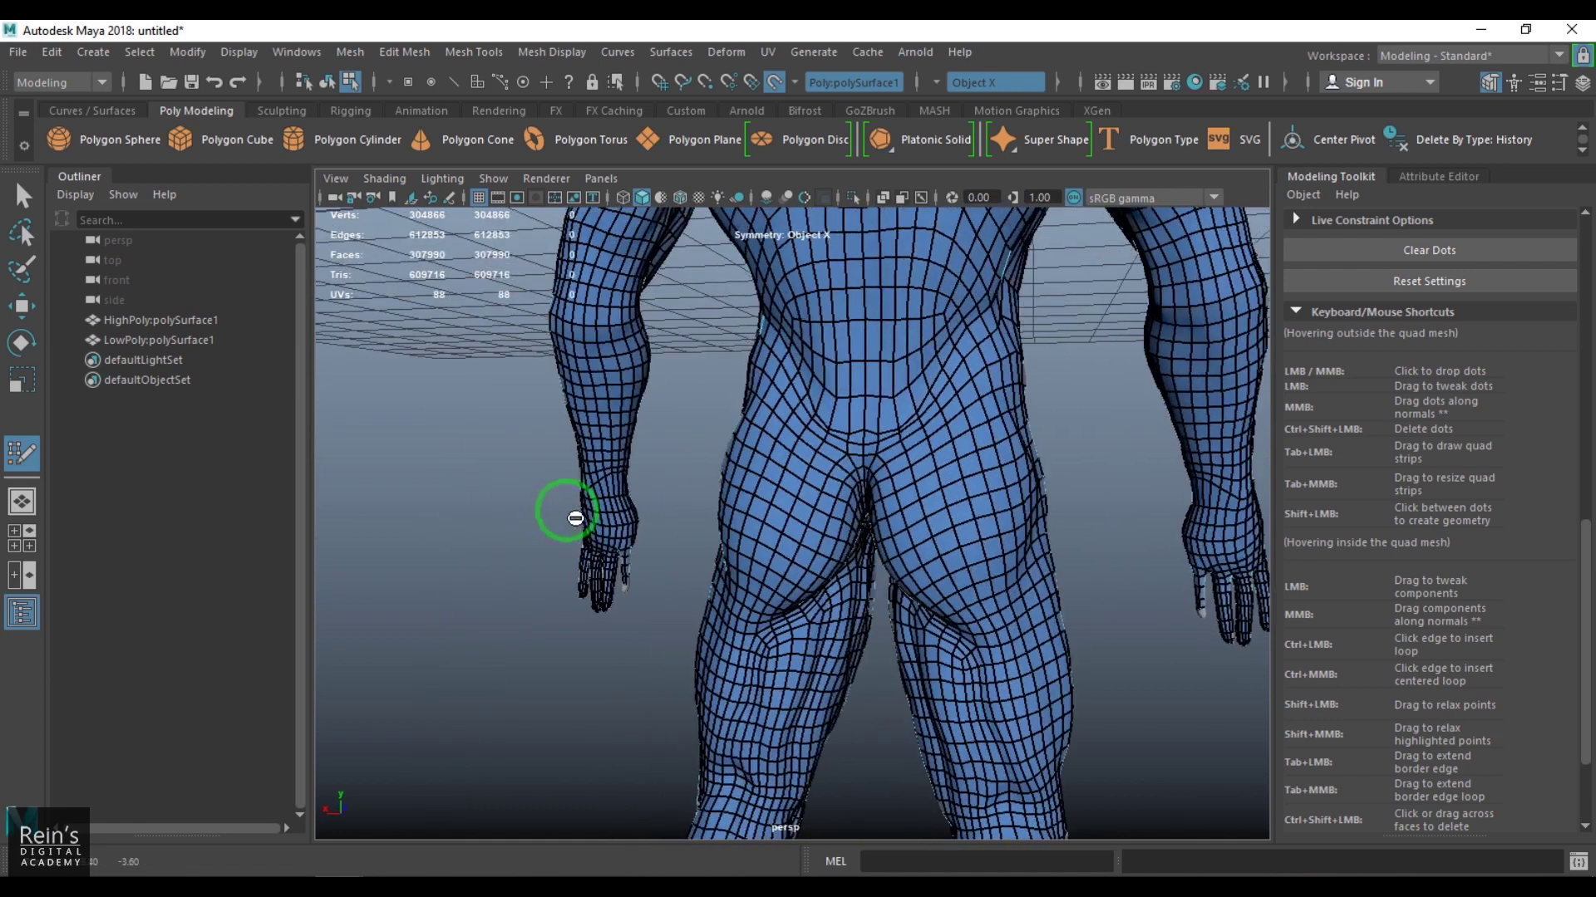
middle_click_drag(788, 571, 807, 400, "alt")
left_click_drag(790, 517, 666, 467, "alt")
middle_click_drag(666, 467, 727, 566, "alt")
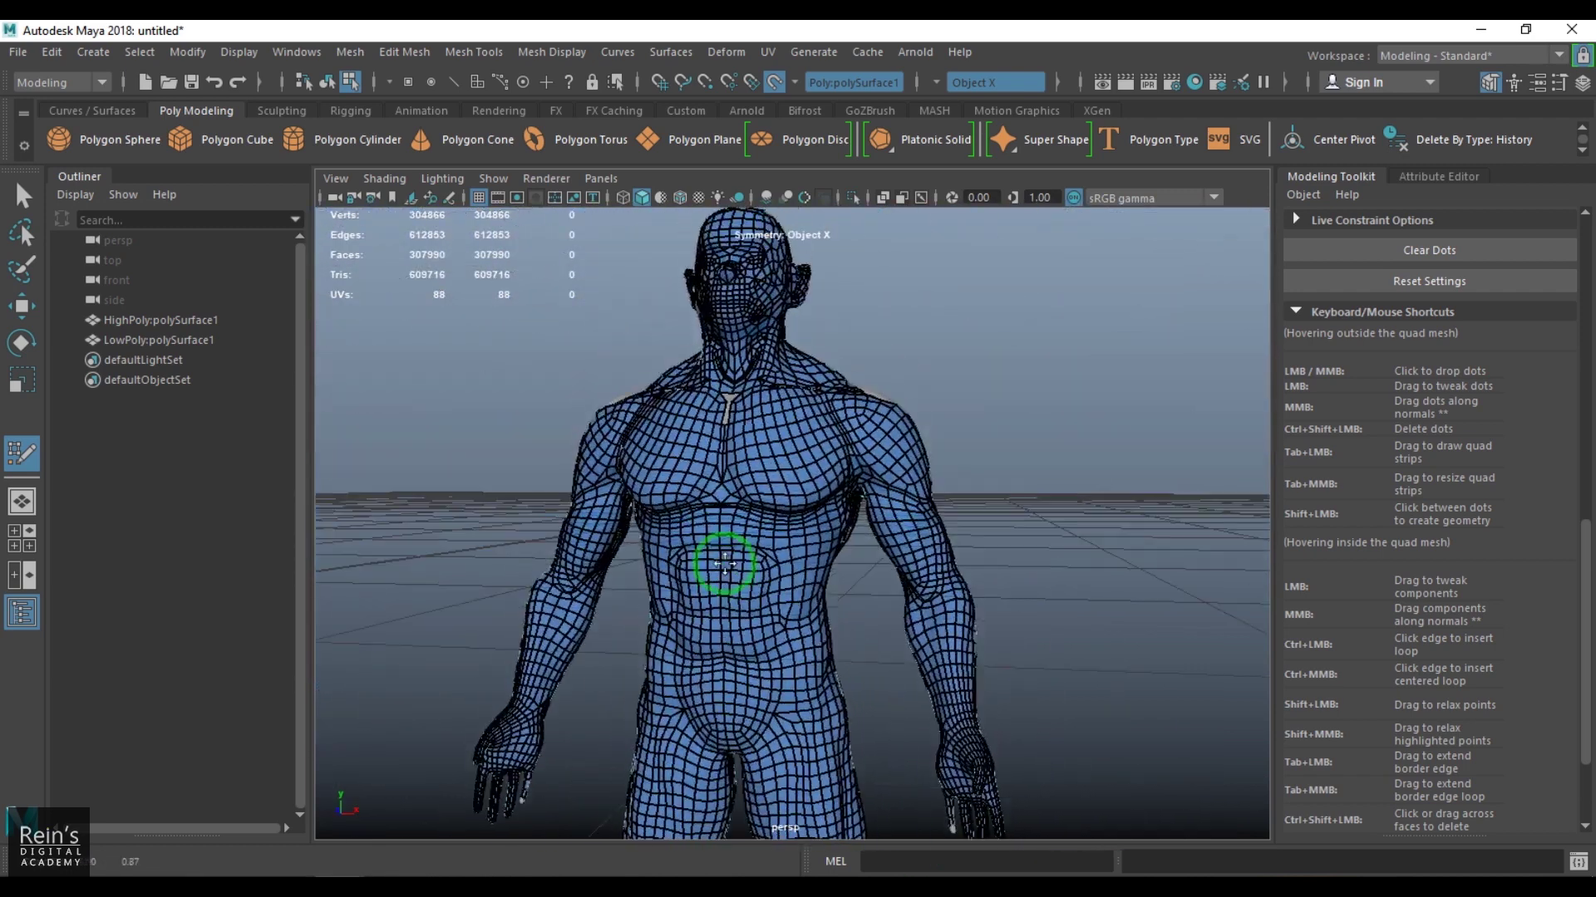
right_click_drag(726, 566, 1072, 656, "alt")
middle_click_drag(815, 491, 897, 730, "alt")
left_click_drag(898, 731, 935, 765, "alt")
middle_click_drag(740, 532, 769, 600, "alt")
scroll(837, 570, "up", 6)
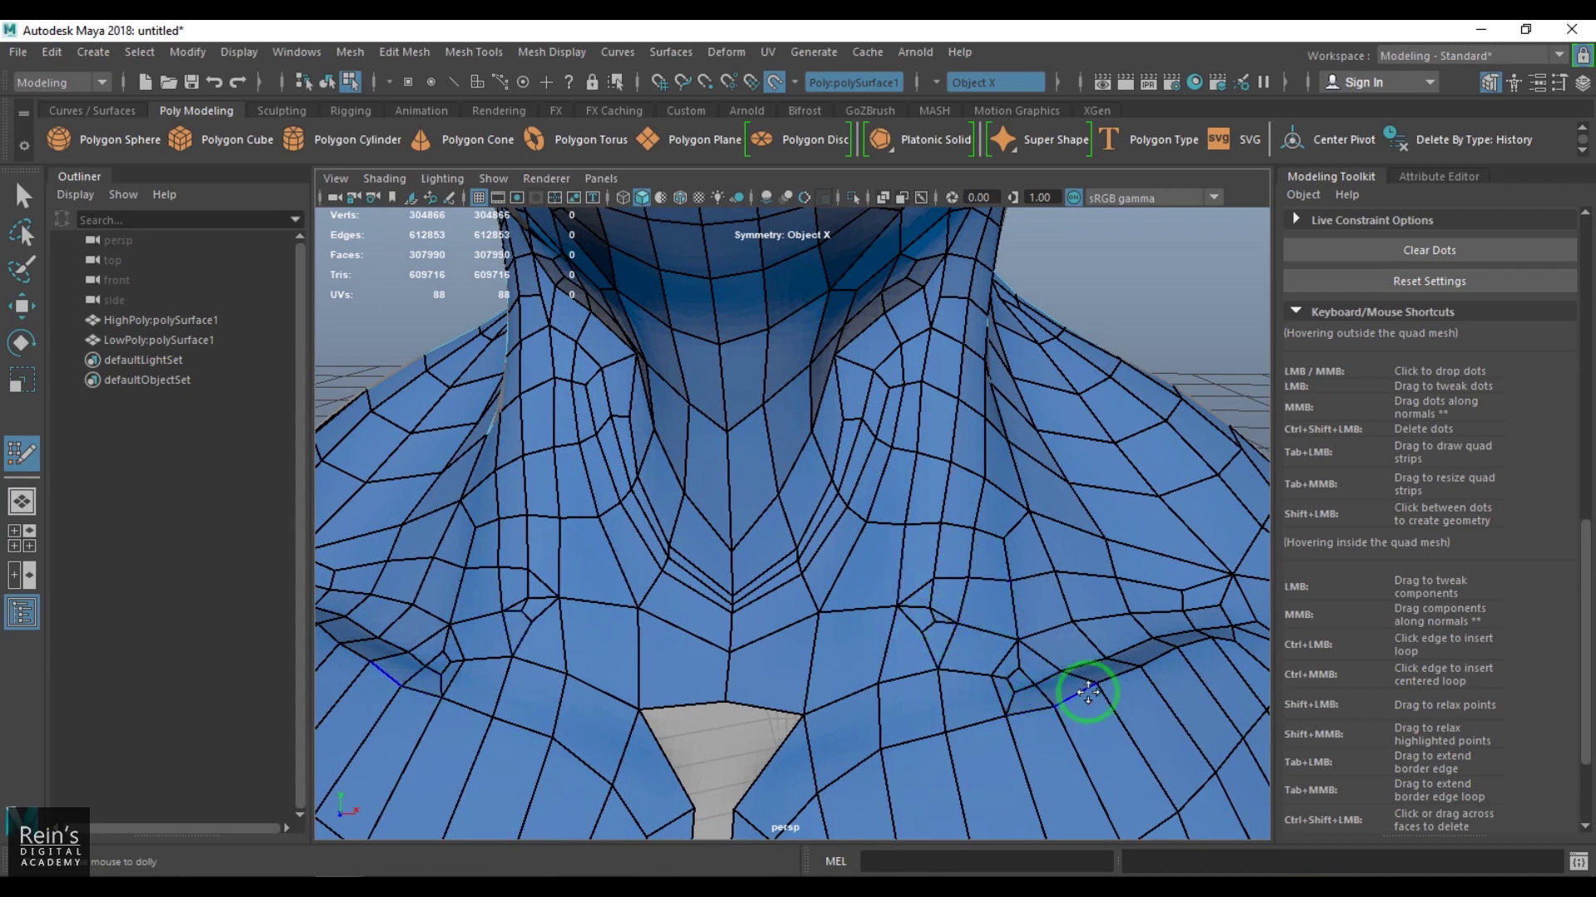
scroll(880, 666, "down", 6)
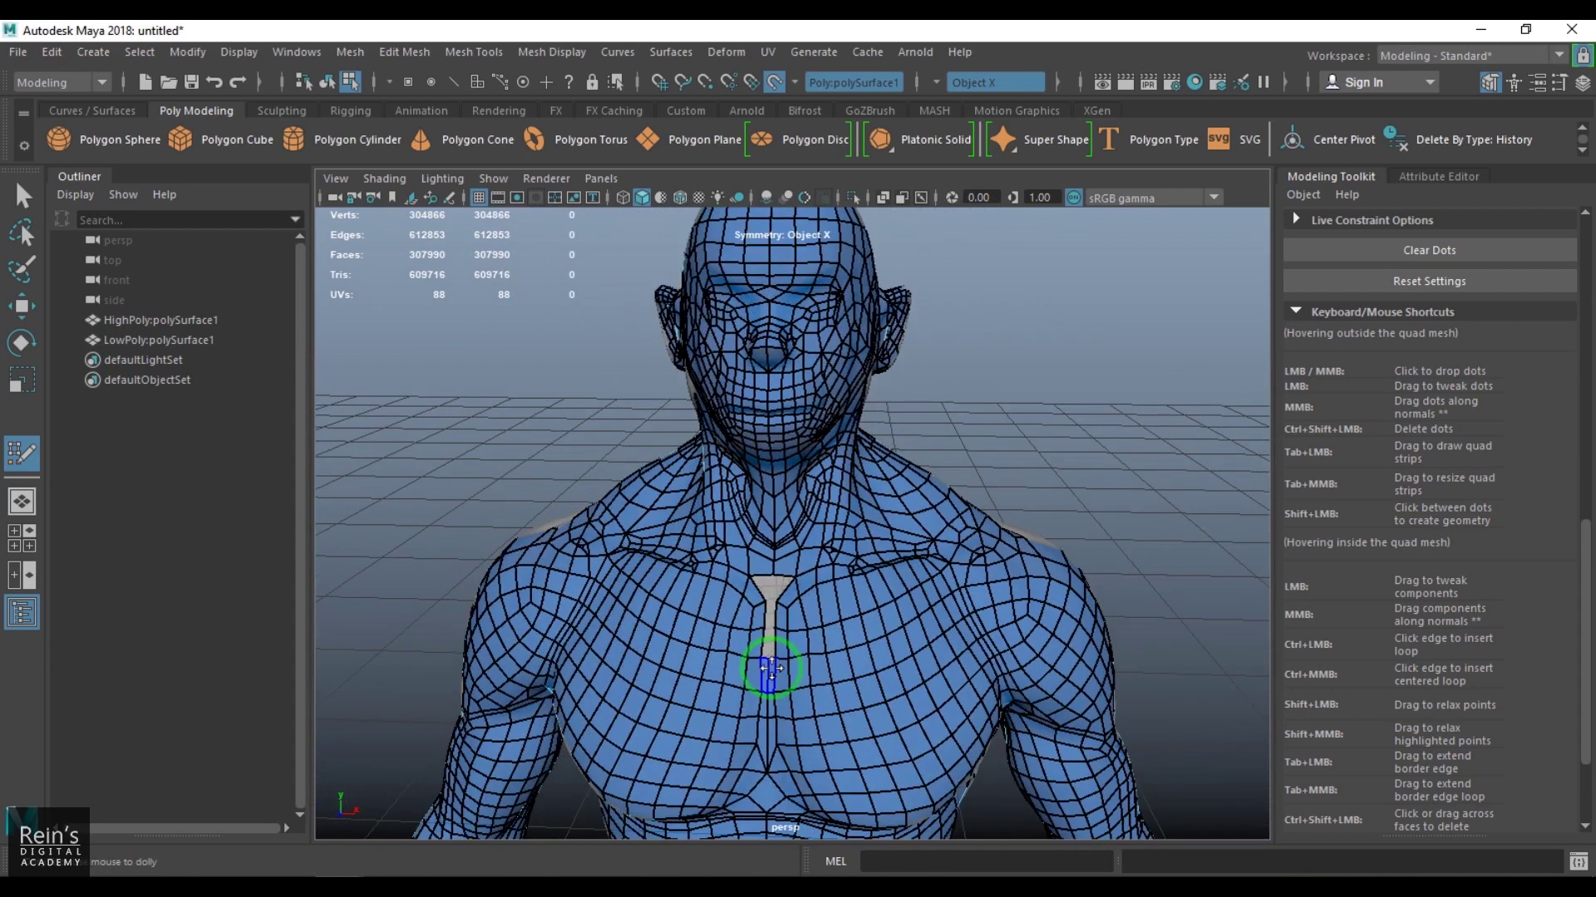
middle_click_drag(771, 668, 841, 570, "alt")
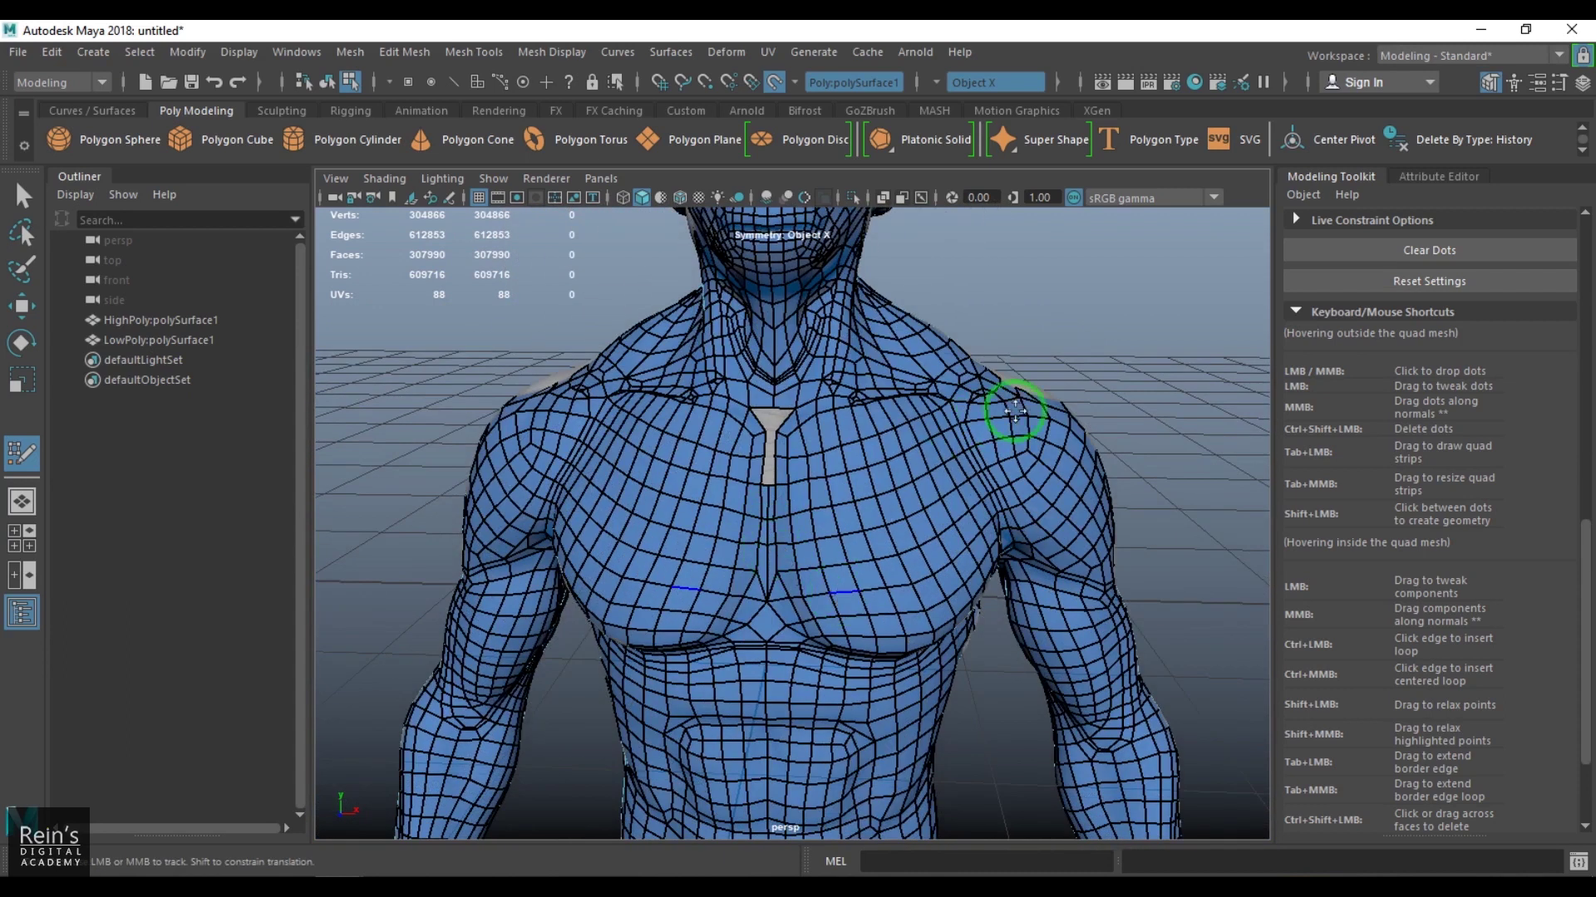
Leave Quad Draw for the Move tool, then select the low-poly mesh and delete it from the scene.
left_click(65, 336)
left_click(22, 306)
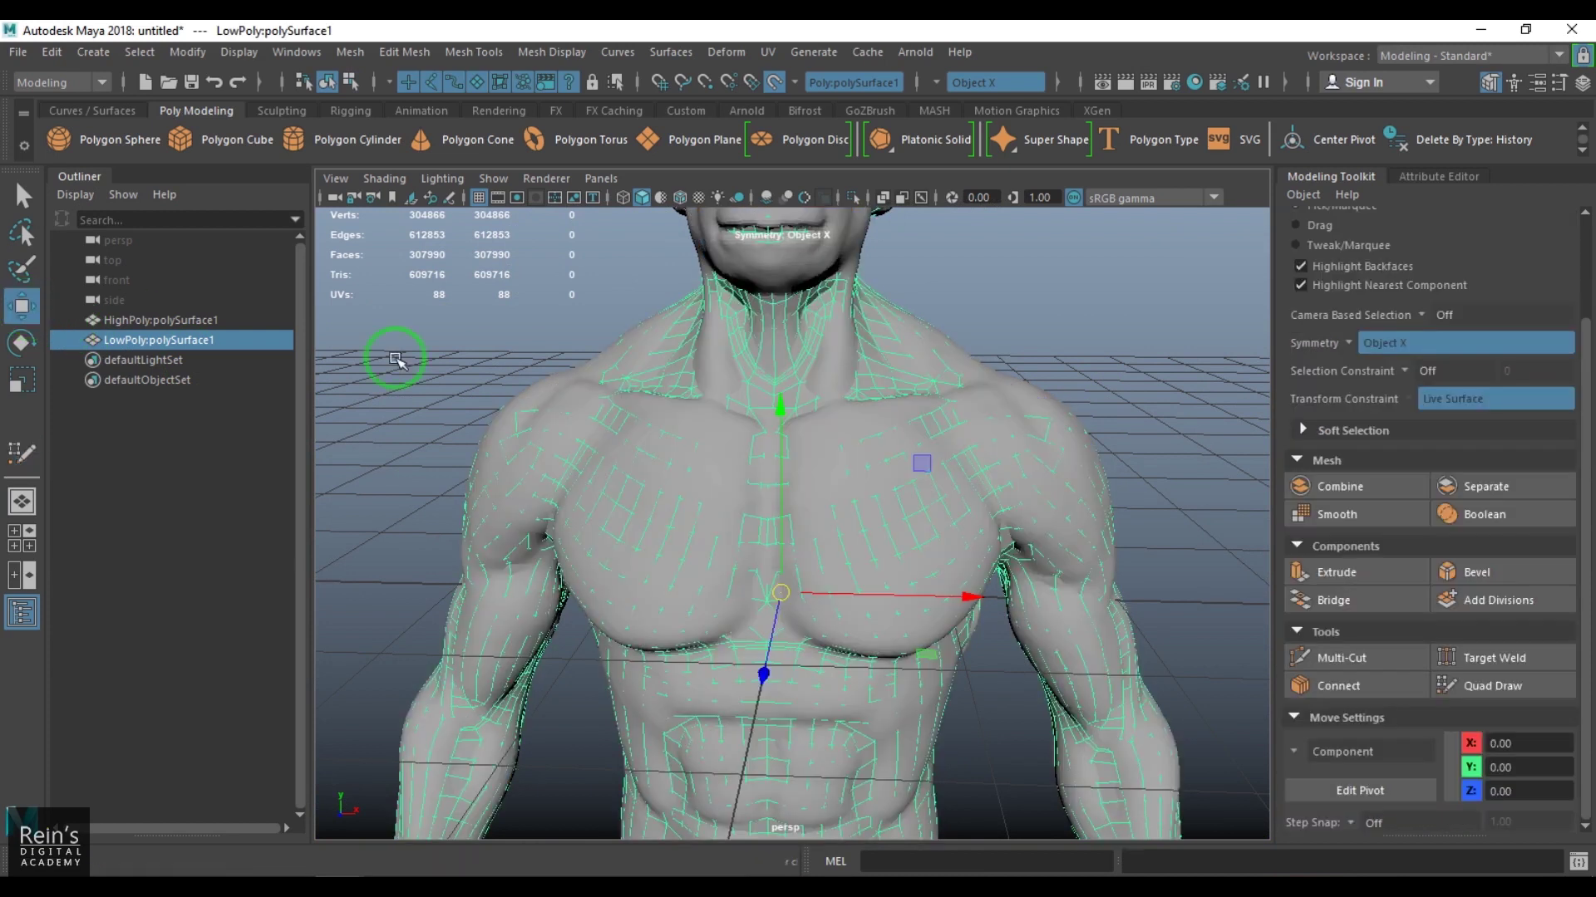
left_click(1039, 286)
scroll(1029, 321, "down", 6)
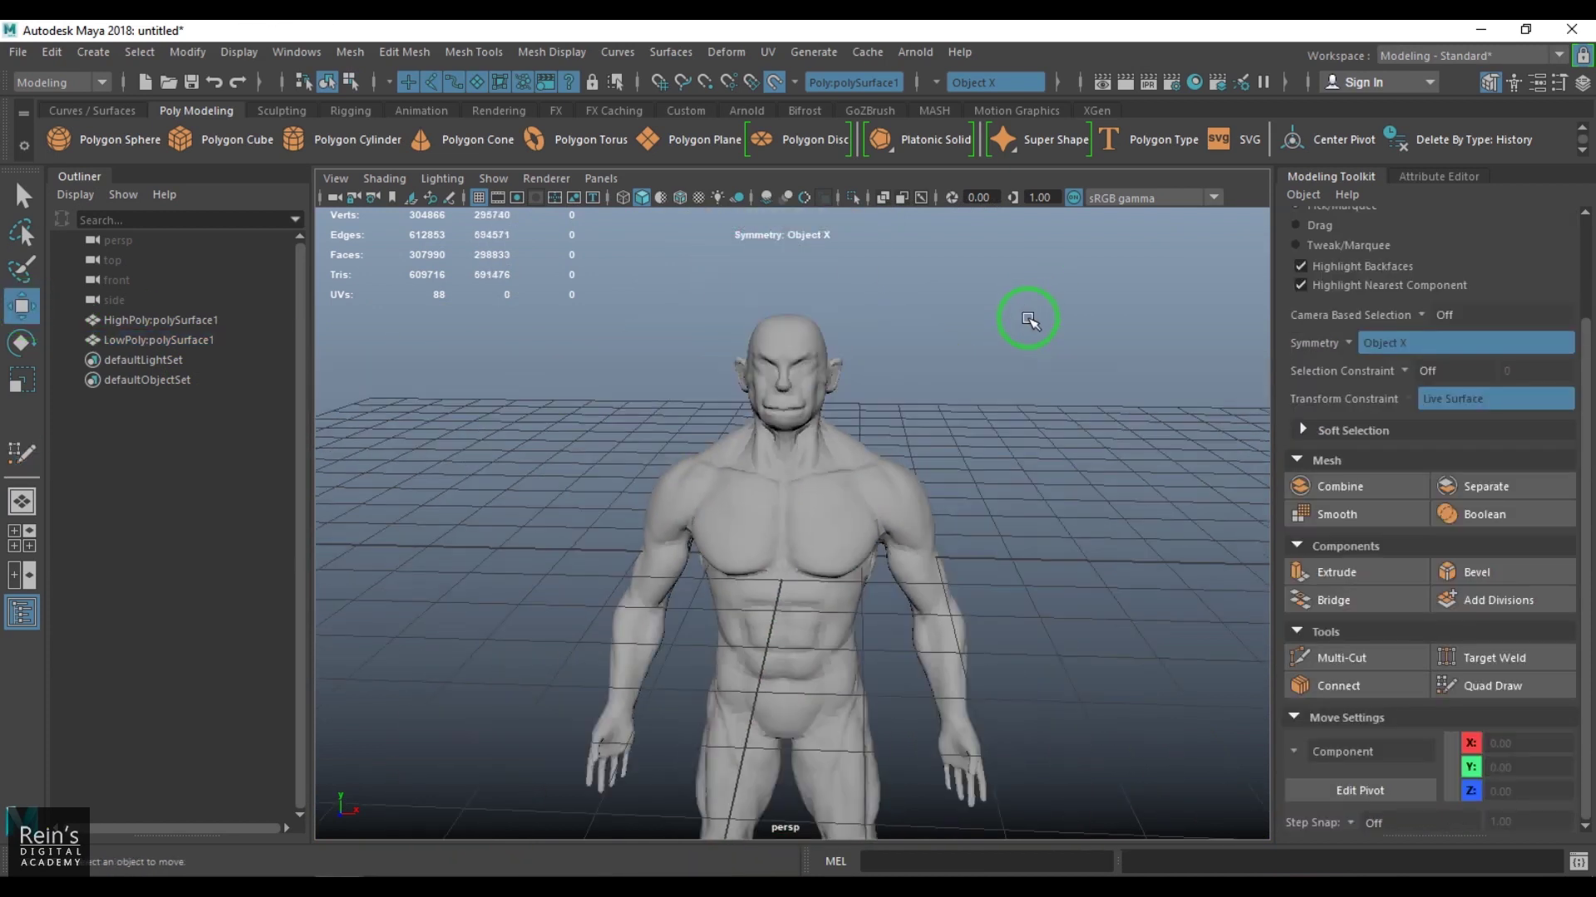
scroll(1029, 321, "up", 2)
left_click_drag(458, 393, 1186, 649)
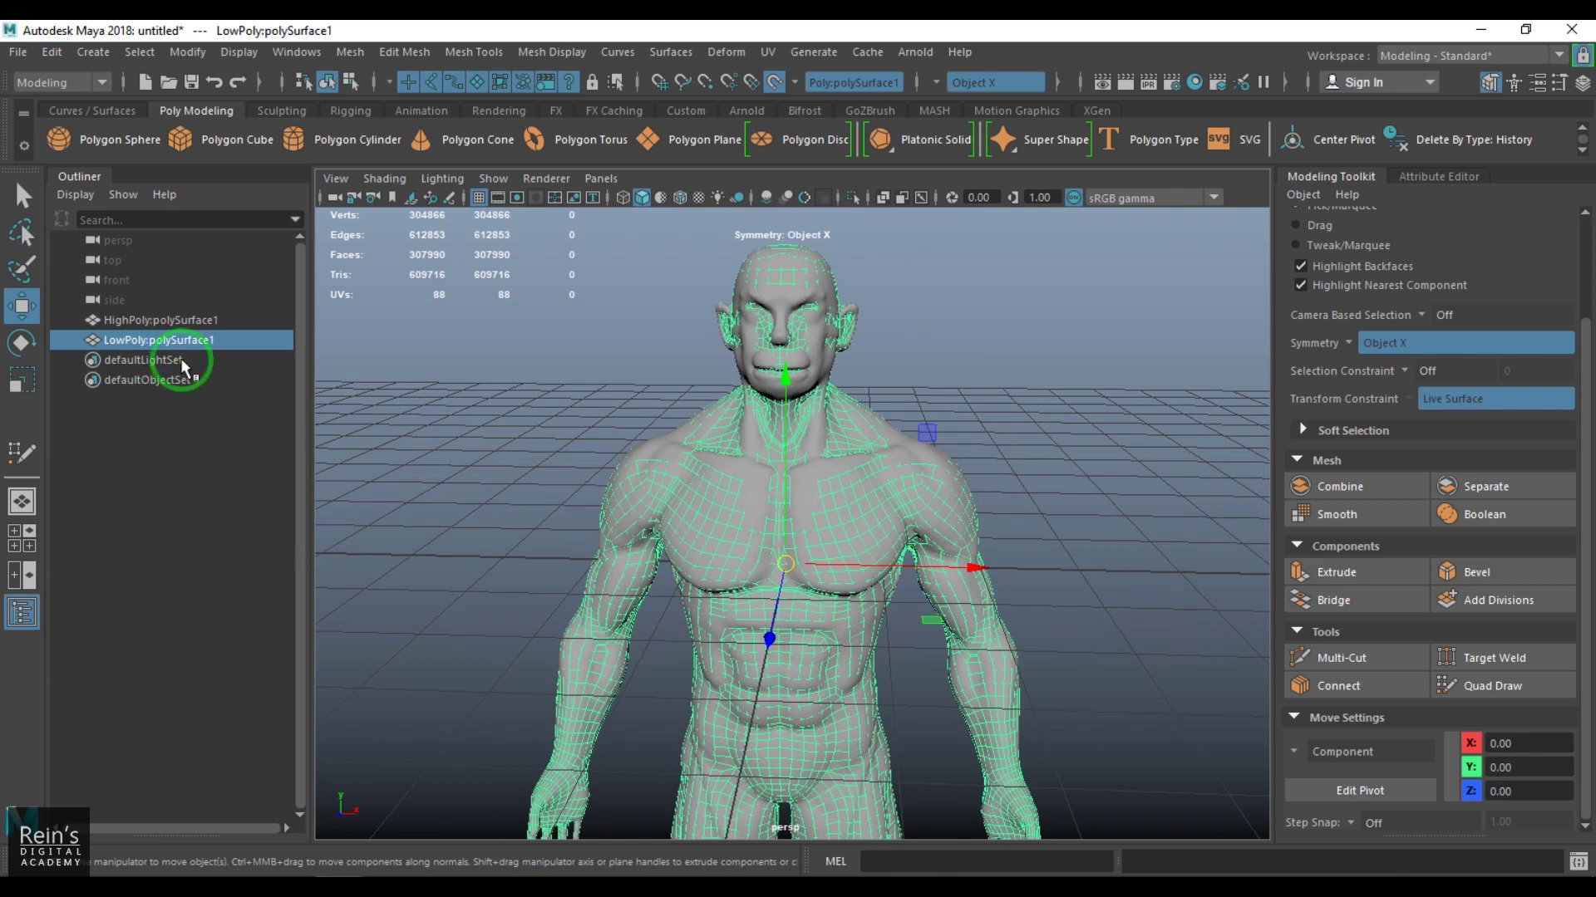
key("Delete")
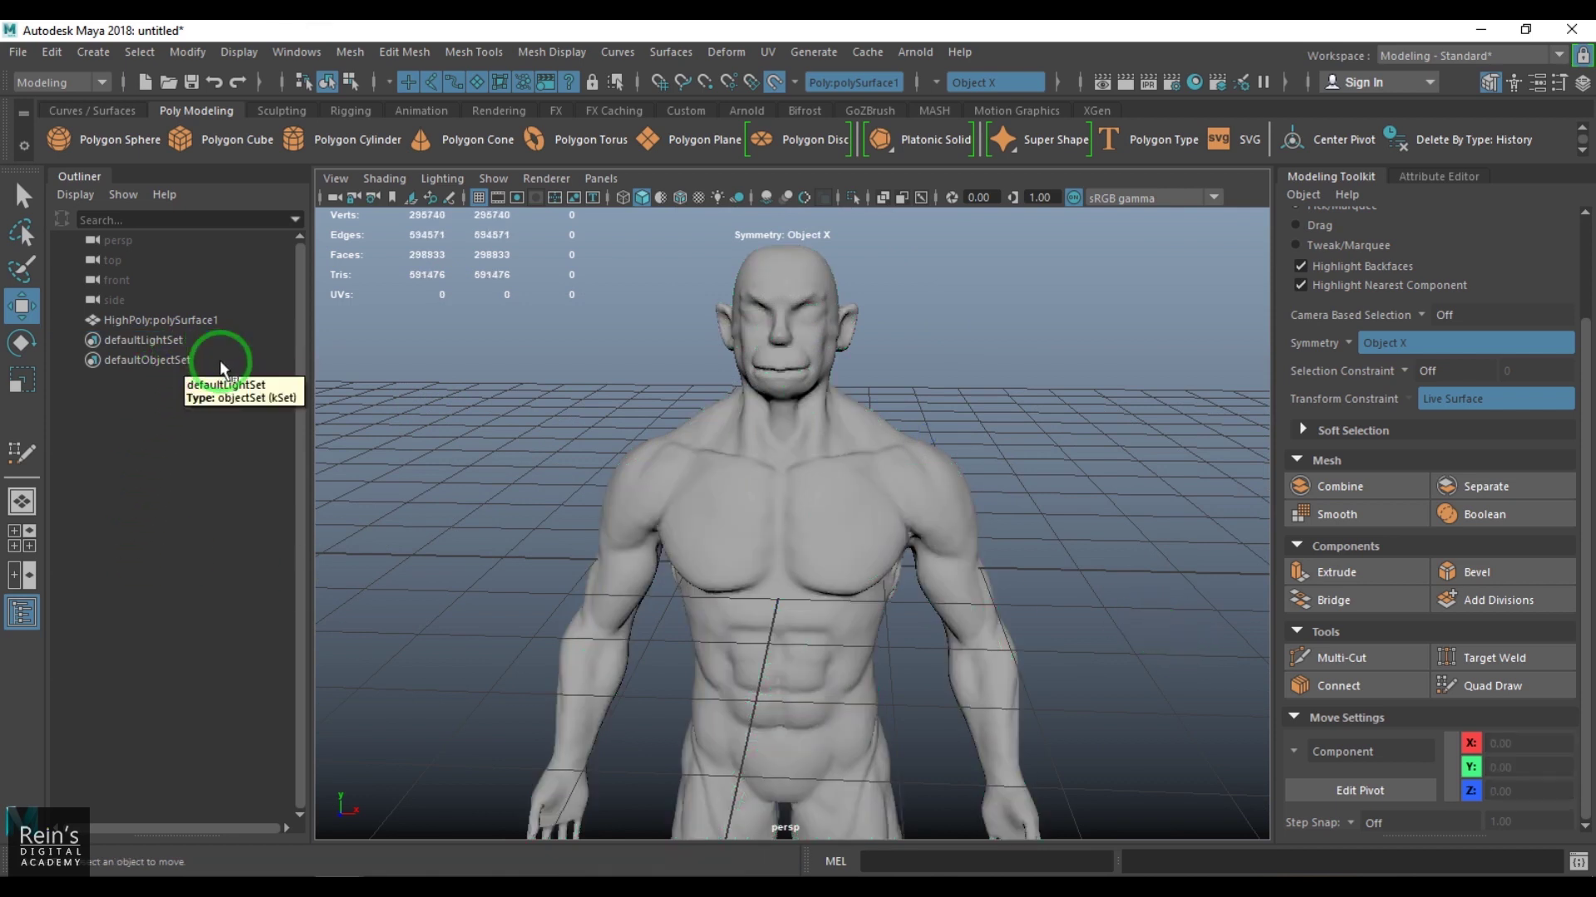
Turn off the live surface on the high-poly body and select that mesh.
left_click(773, 81)
left_click(831, 586)
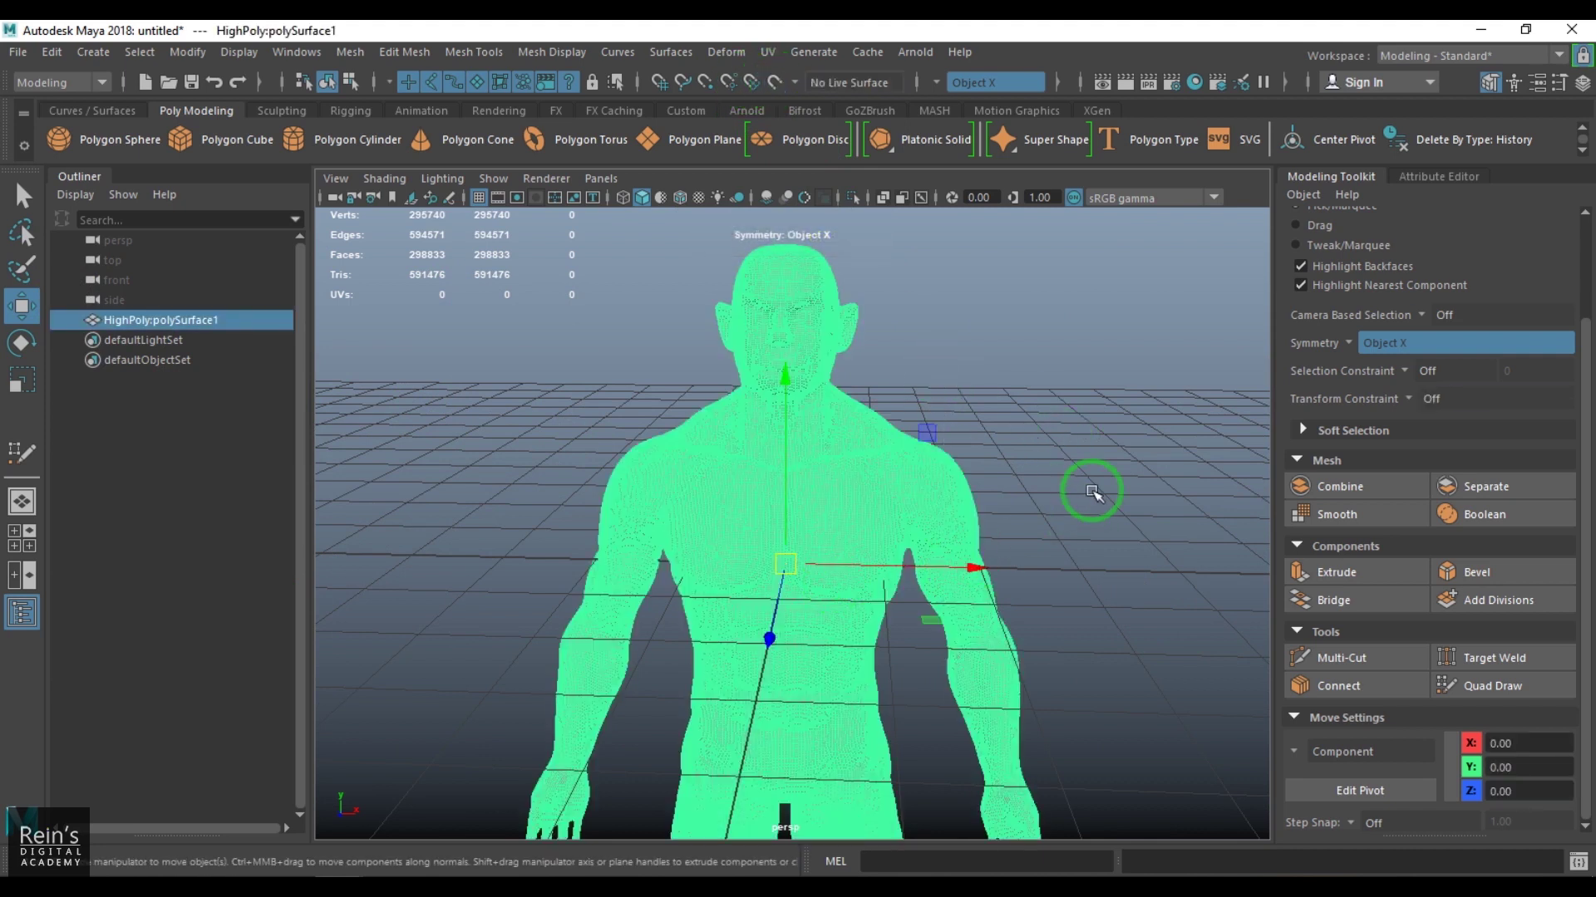
left_click(993, 474)
left_click(920, 554)
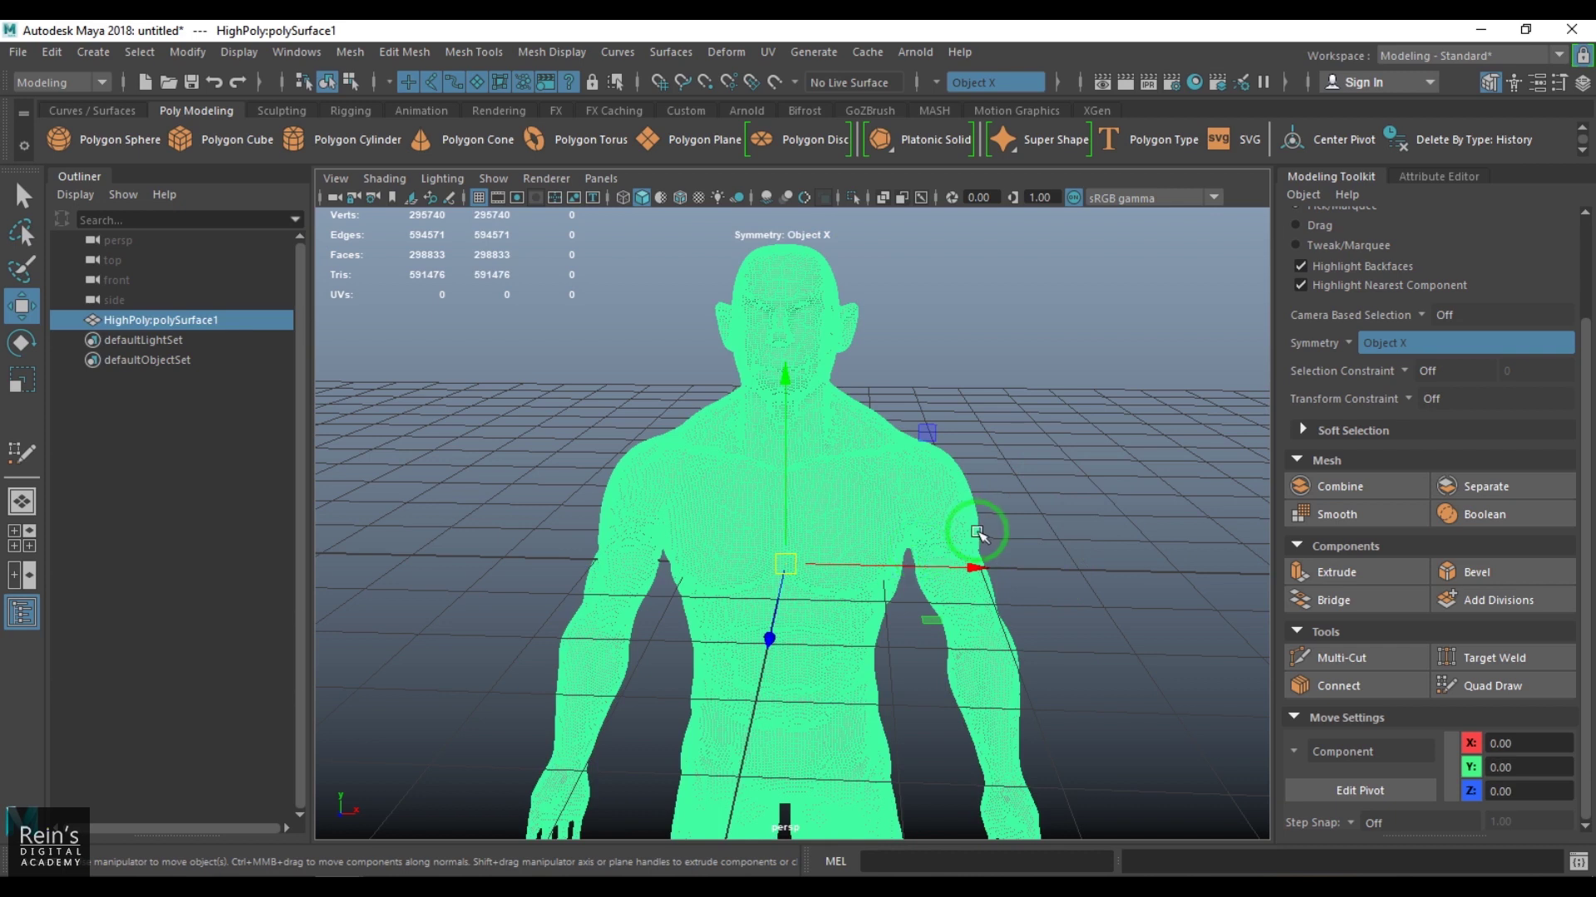
Open the options for exporting the selection to Alembic and set the cache time range to Current frame.
left_click(868, 52)
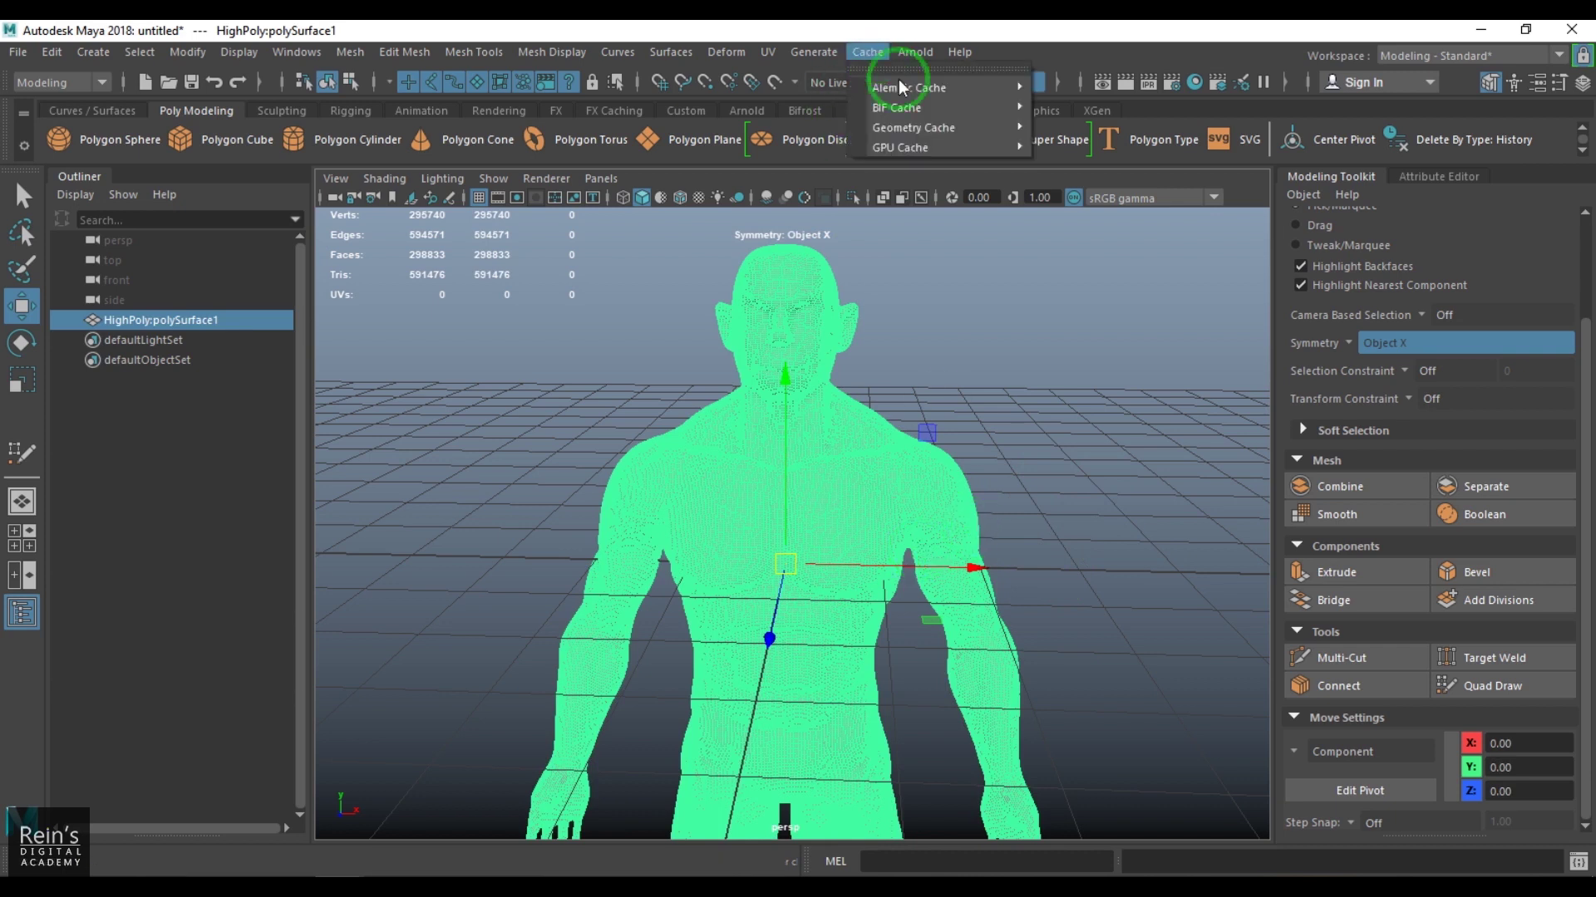
mouse_move(903, 88)
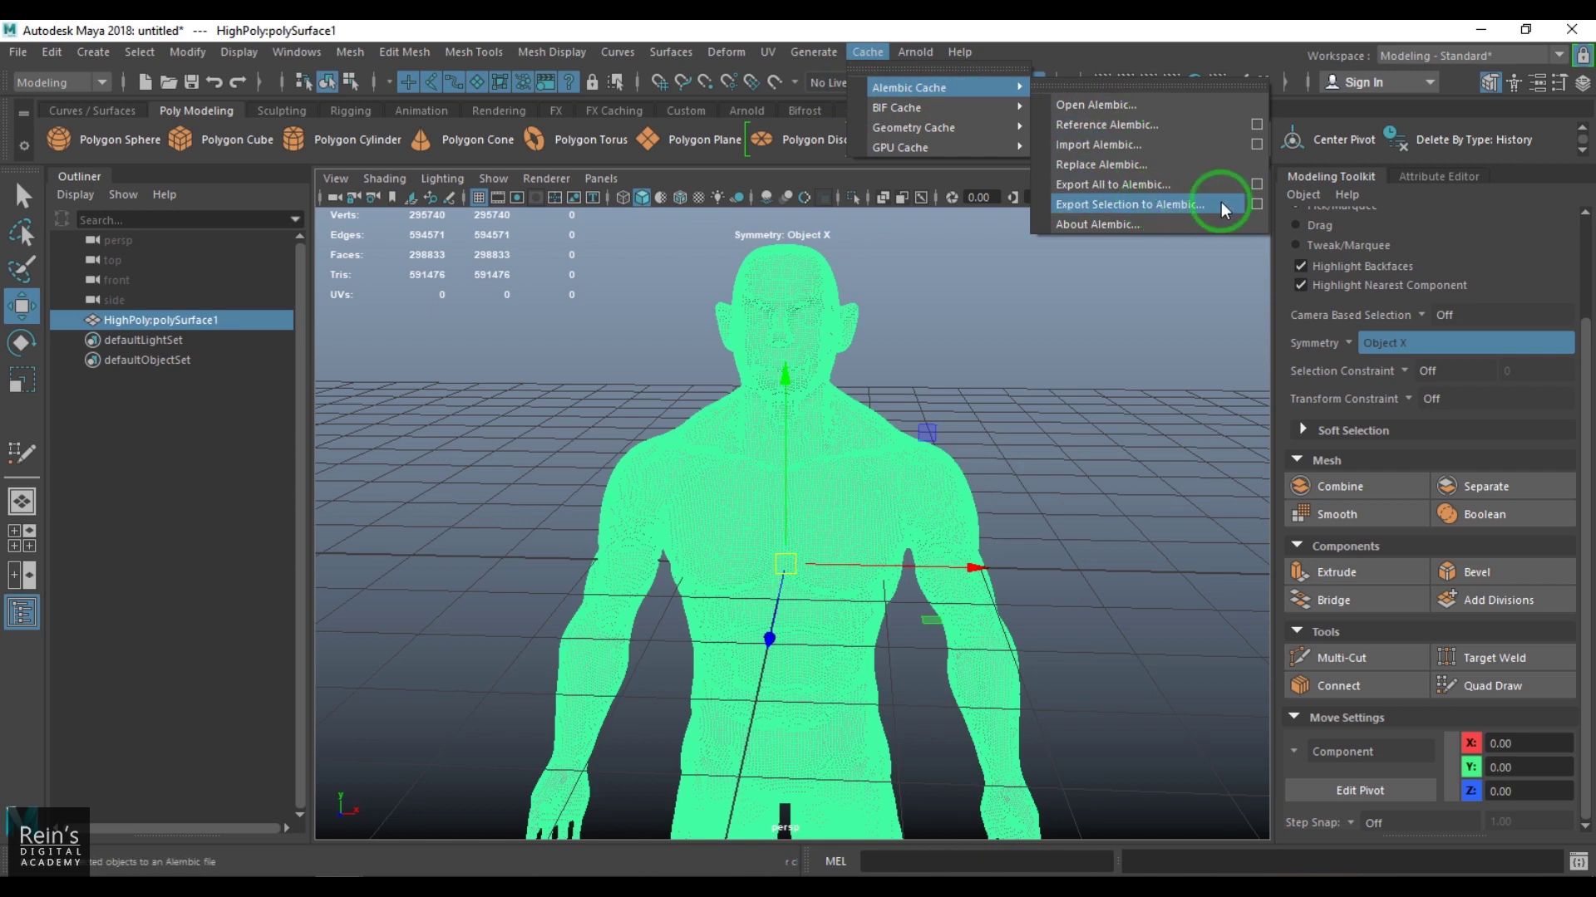
left_click(1256, 205)
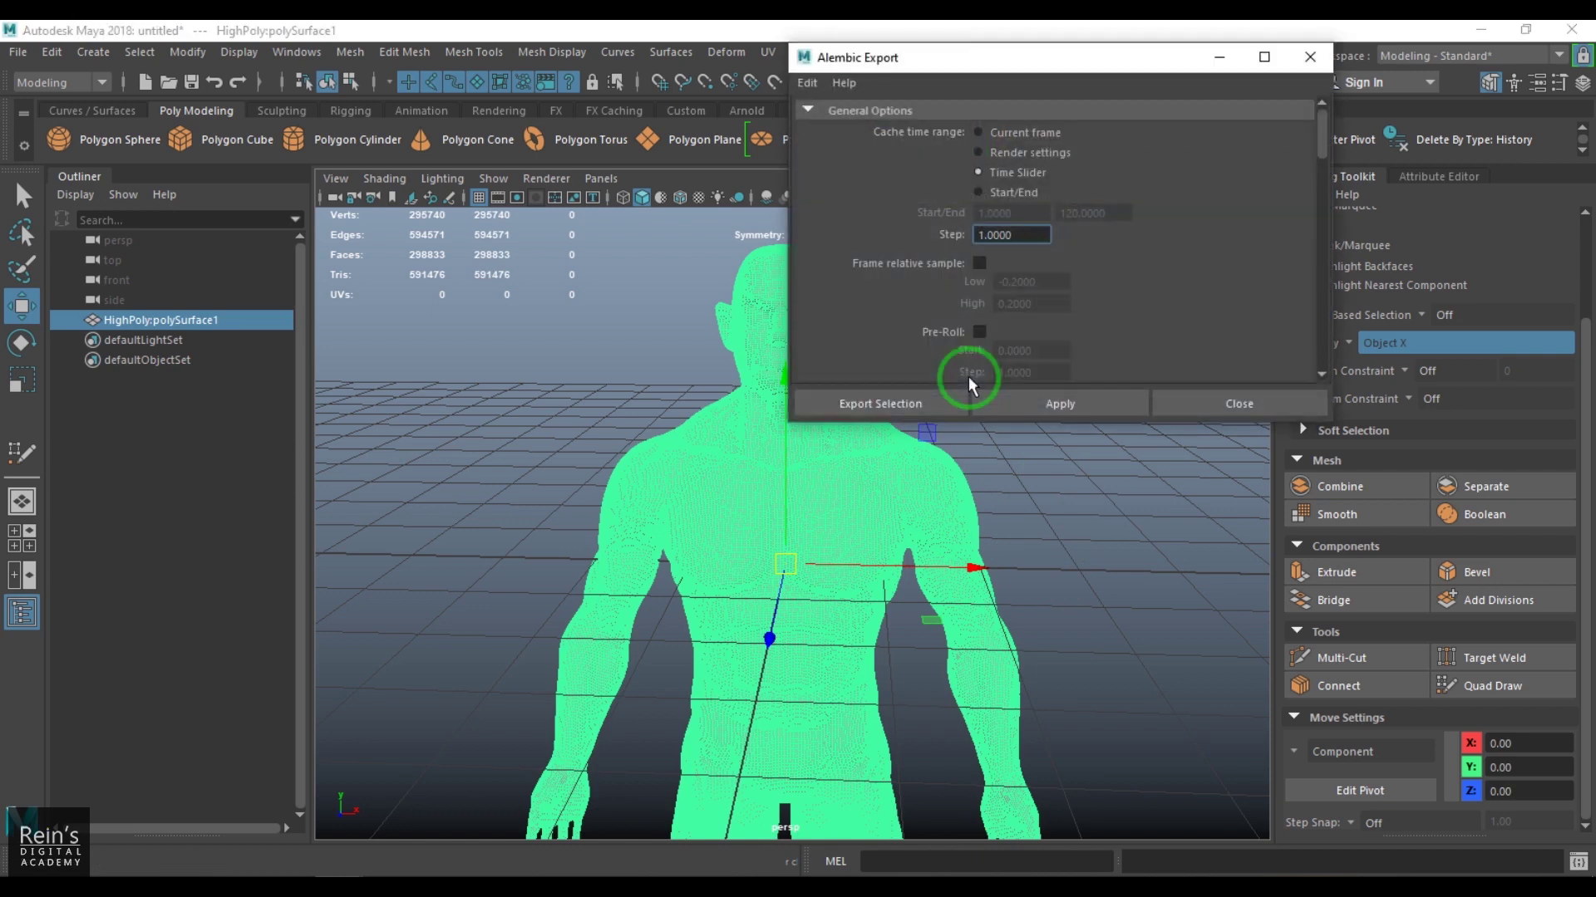
left_click(1034, 134)
left_click_drag(1119, 71, 1188, 60)
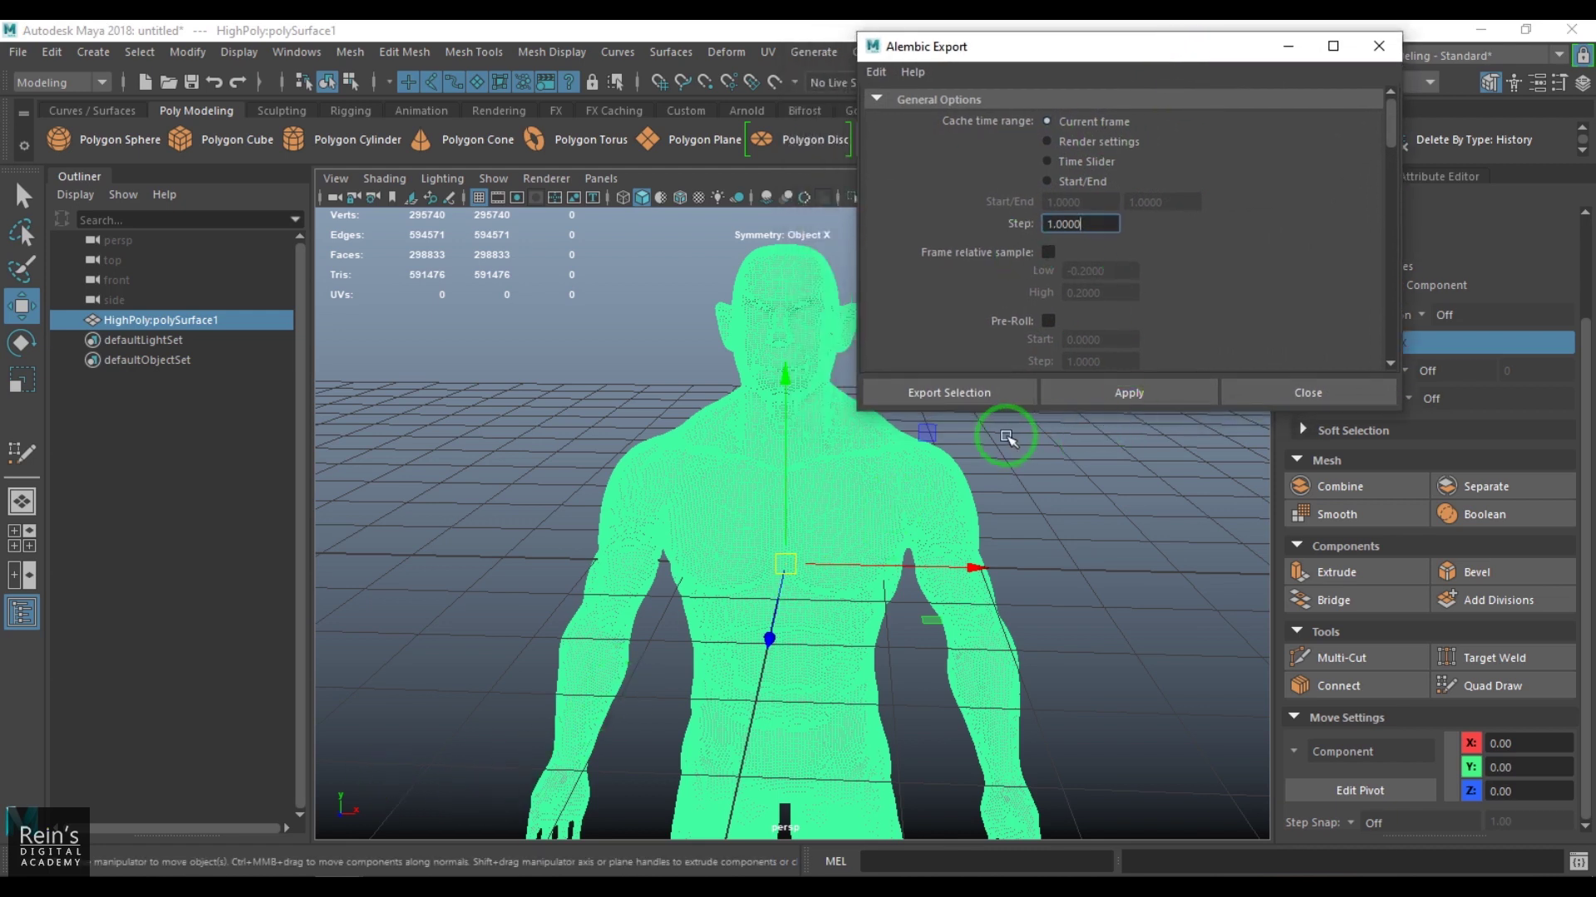
left_click_drag(1394, 133, 1425, 117)
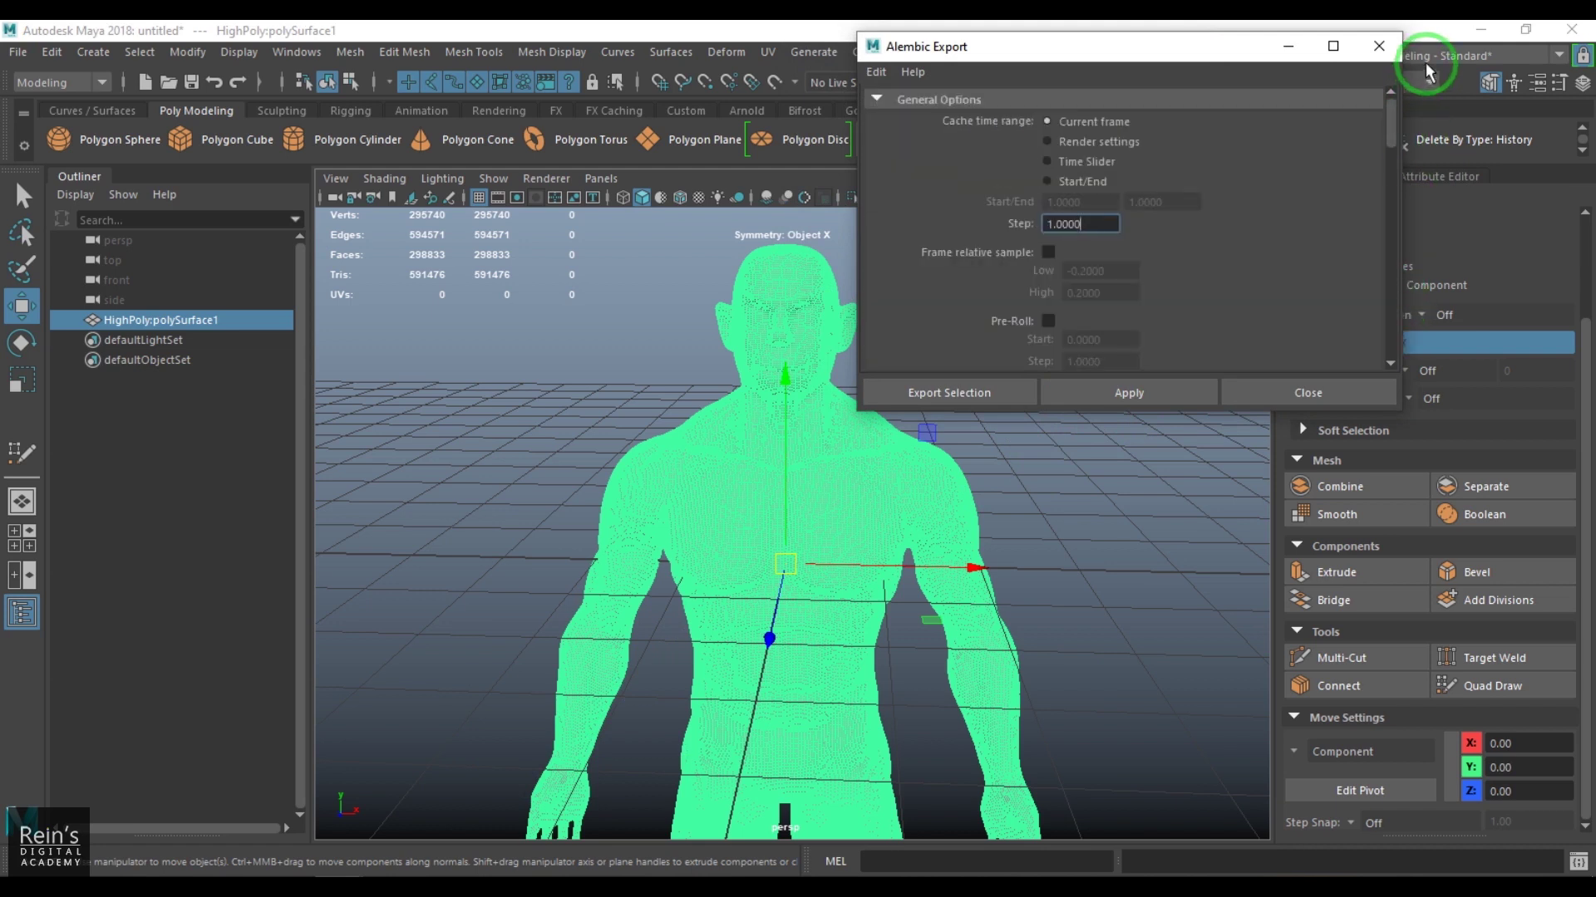
Start the selection export and choose D:\Character Sculpting\retopo as the destination folder.
left_click(999, 387)
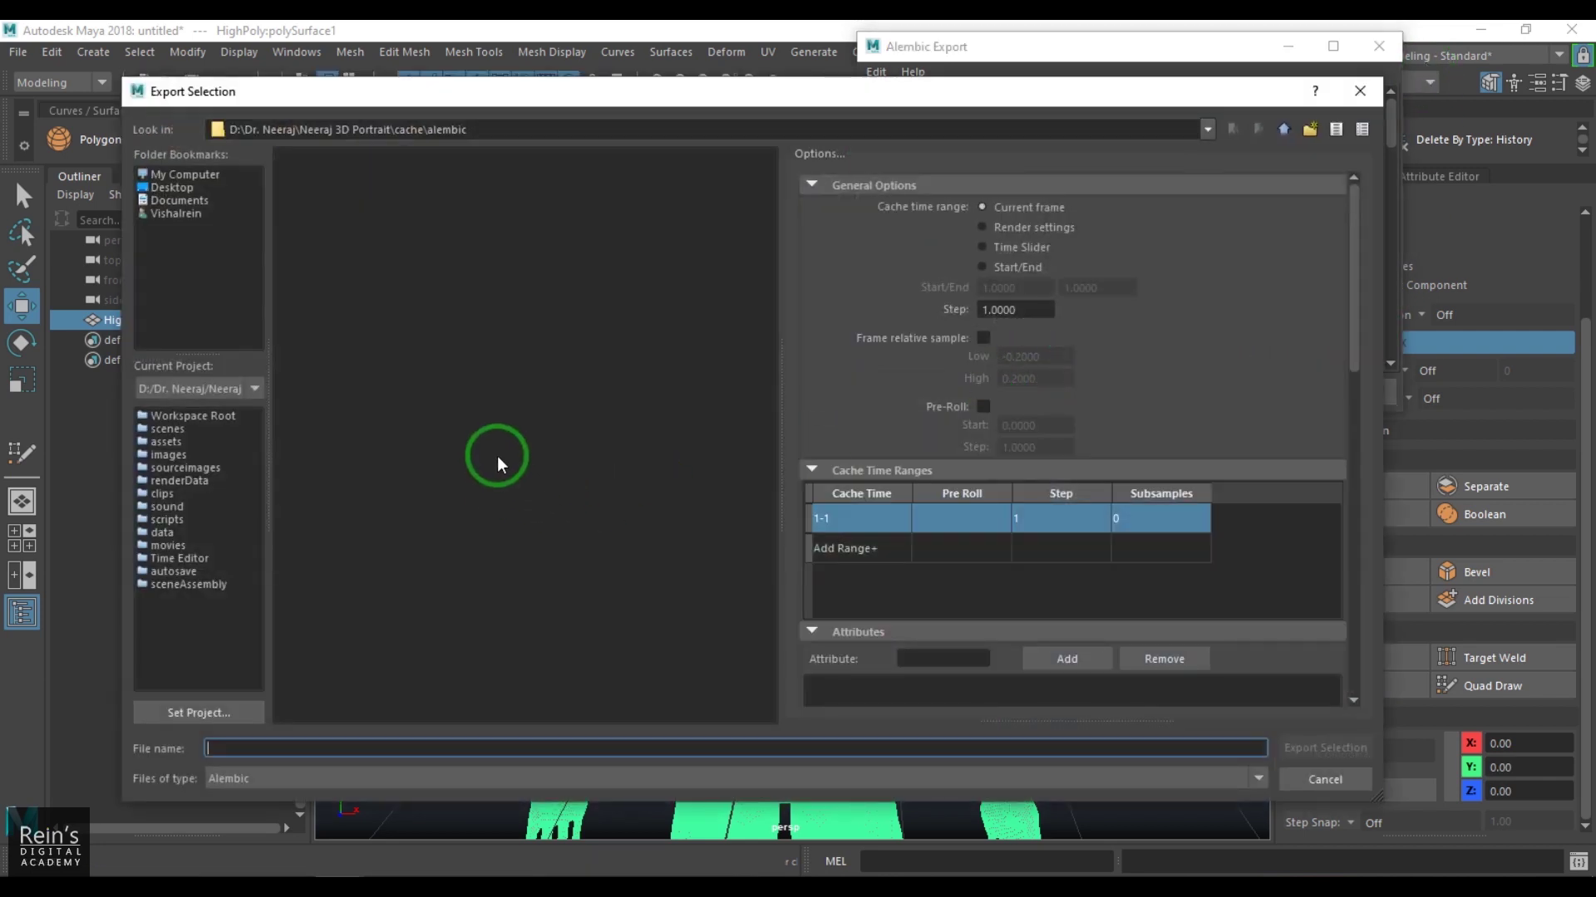
left_click(189, 174)
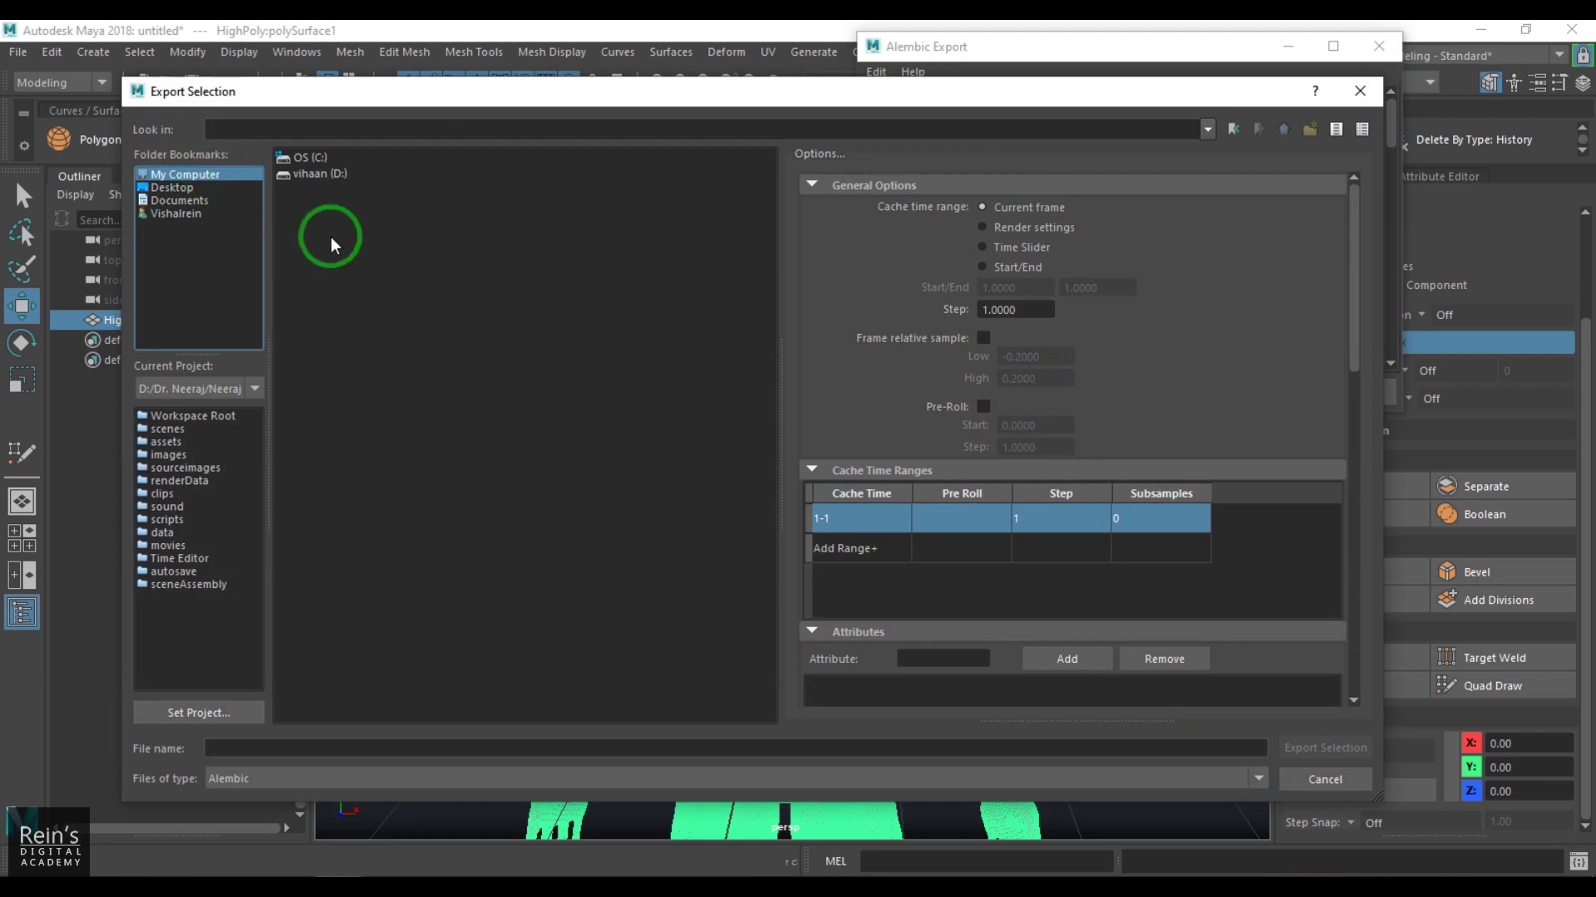
double_click(324, 173)
left_click(555, 208)
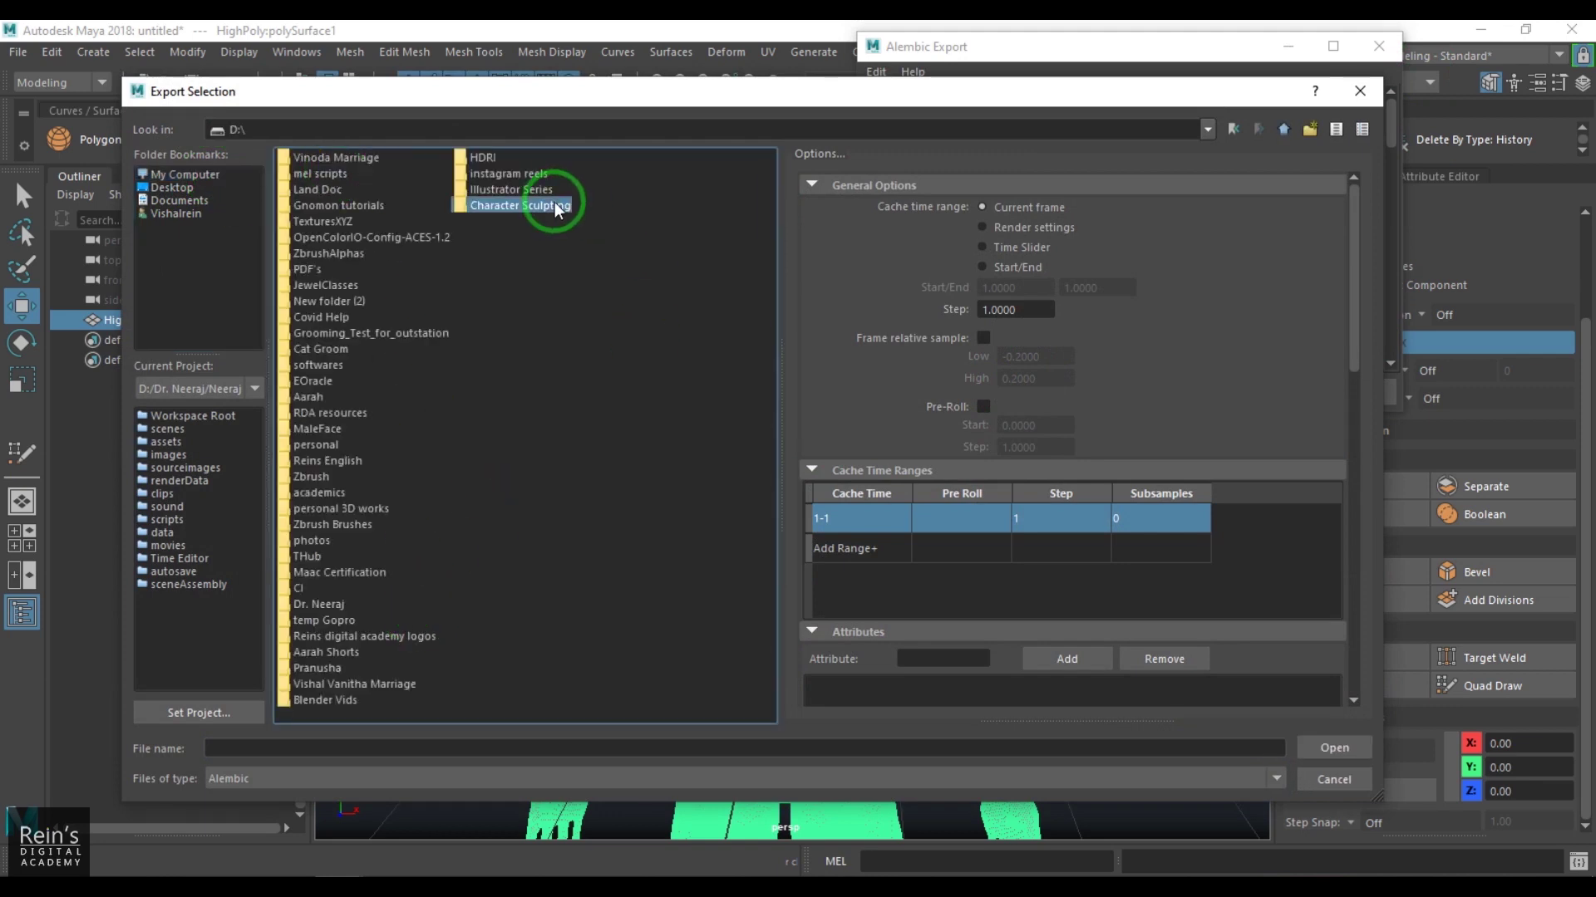
double_click(555, 208)
double_click(326, 174)
Name the Alembic file "character ABC" and export the selected high-poly mesh.
left_click(344, 750)
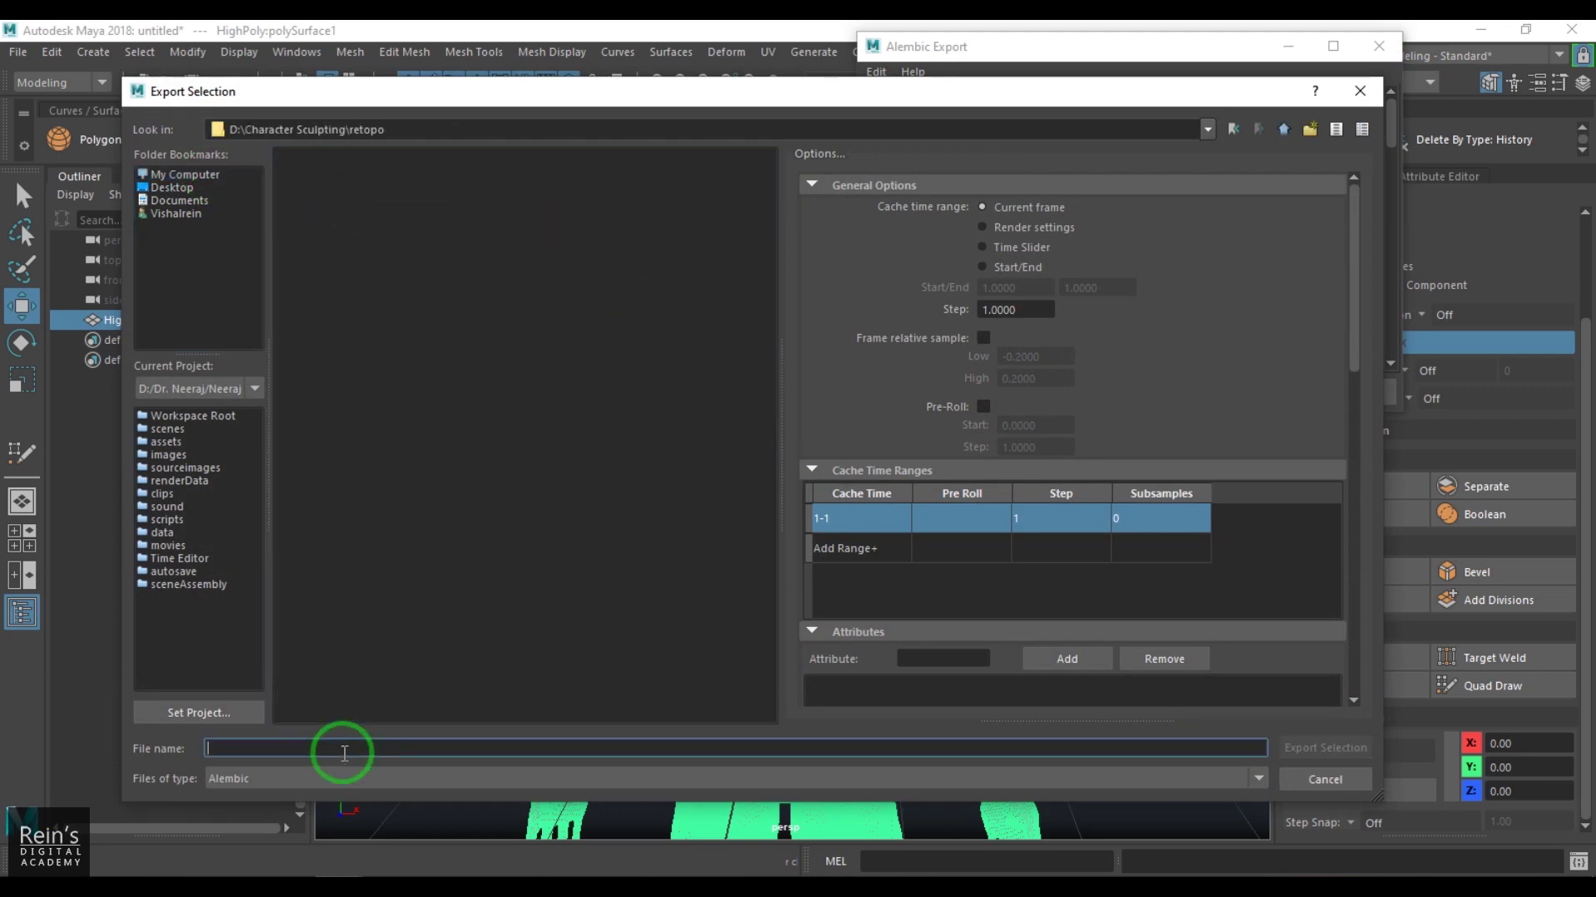
type("chara")
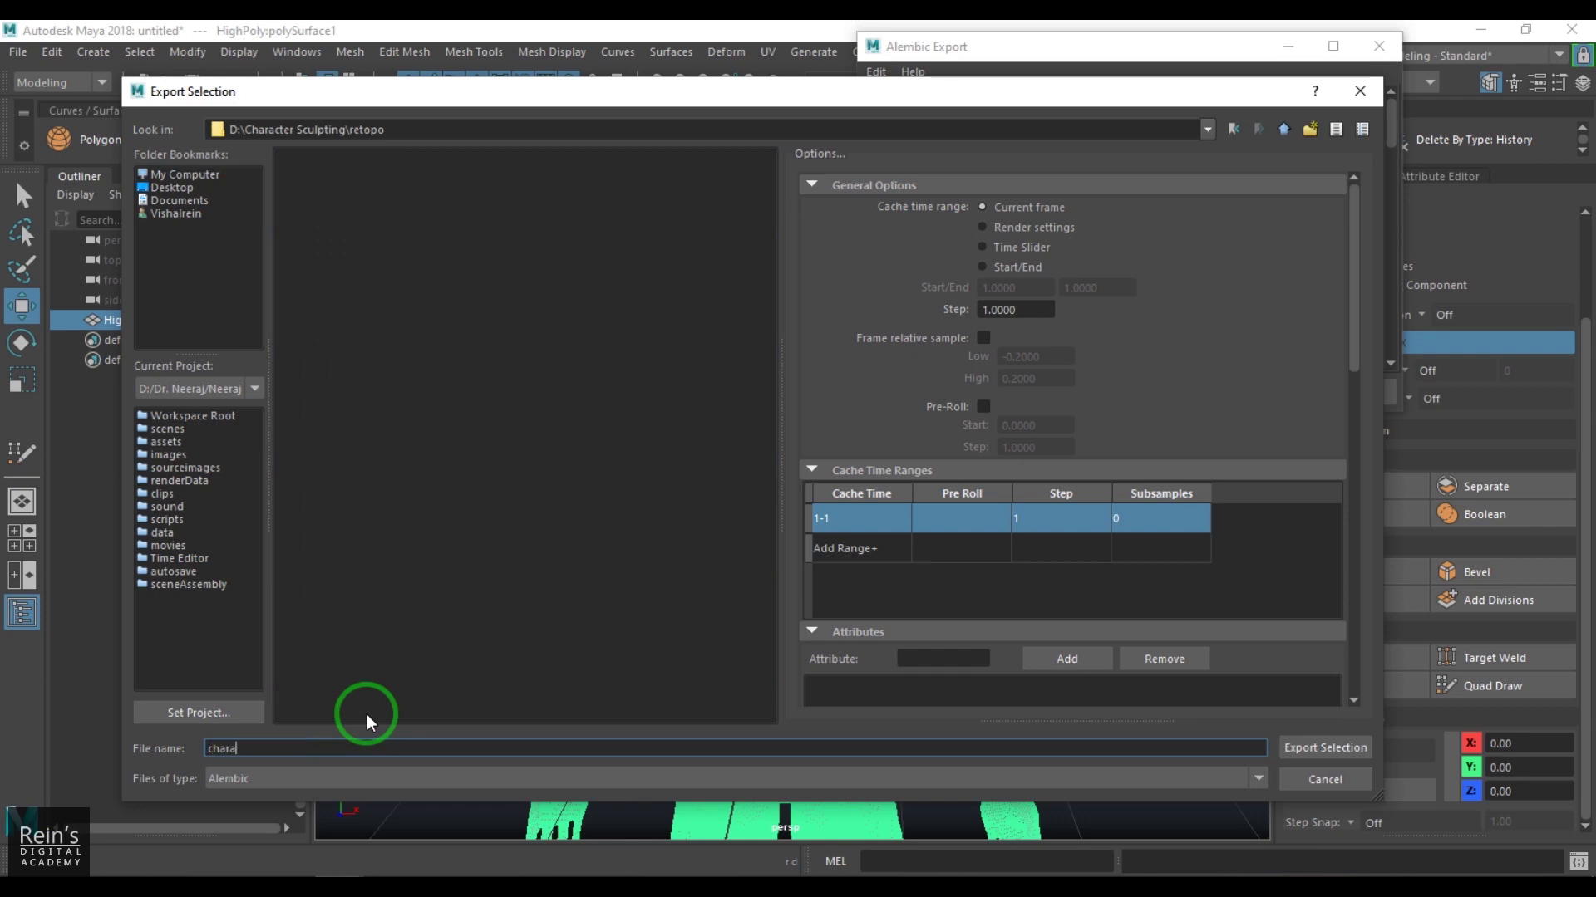
type("cter ABG")
key("BackSpace")
type("C")
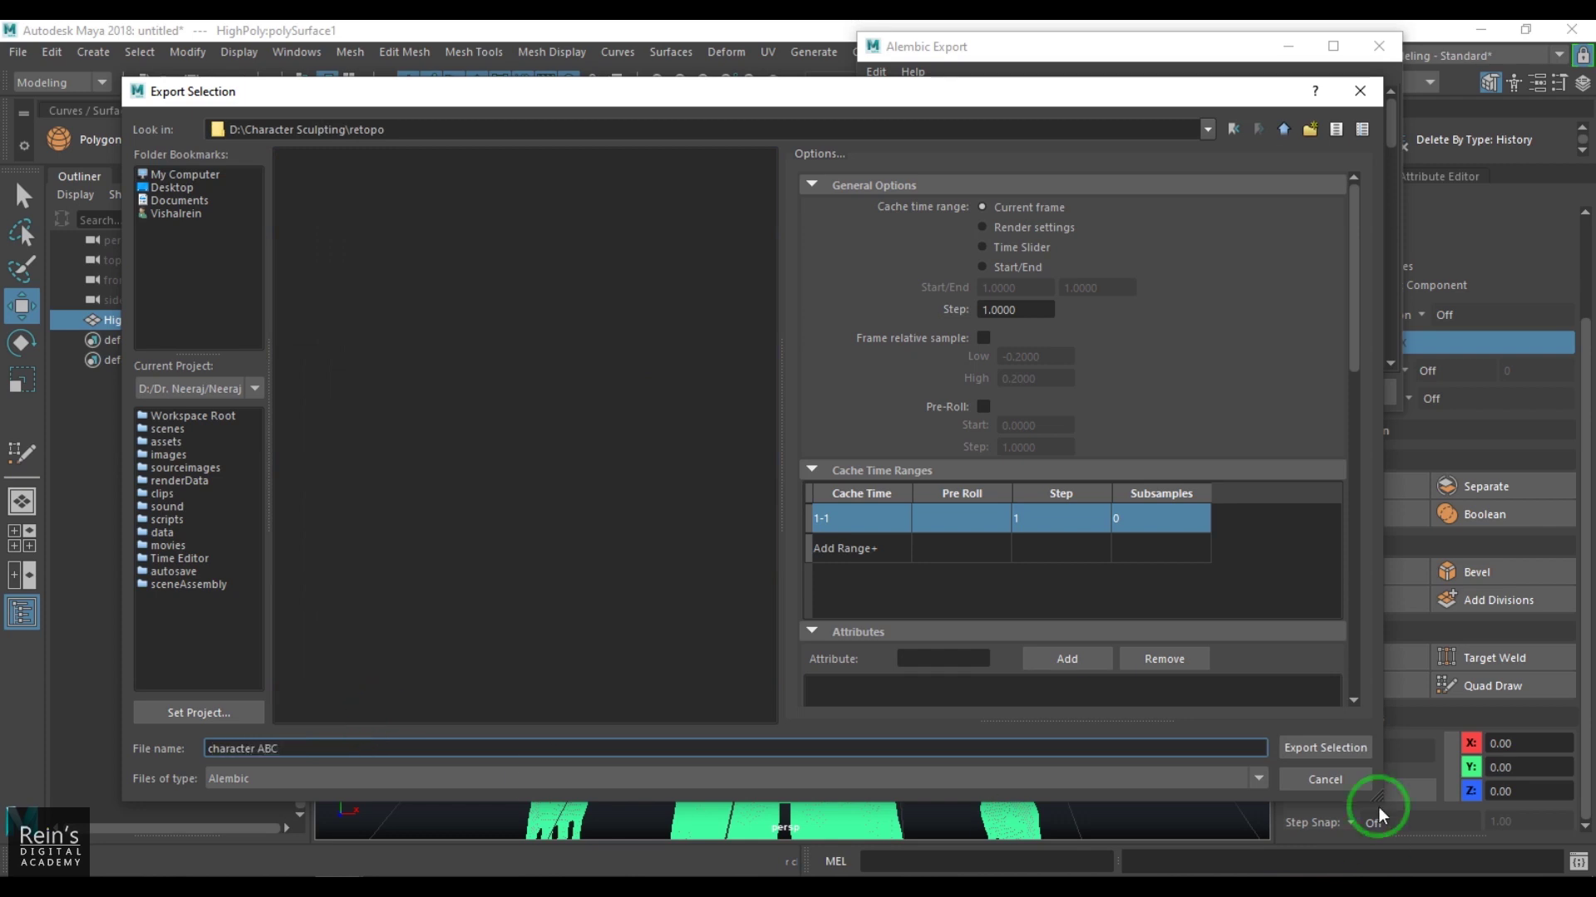
left_click(1320, 745)
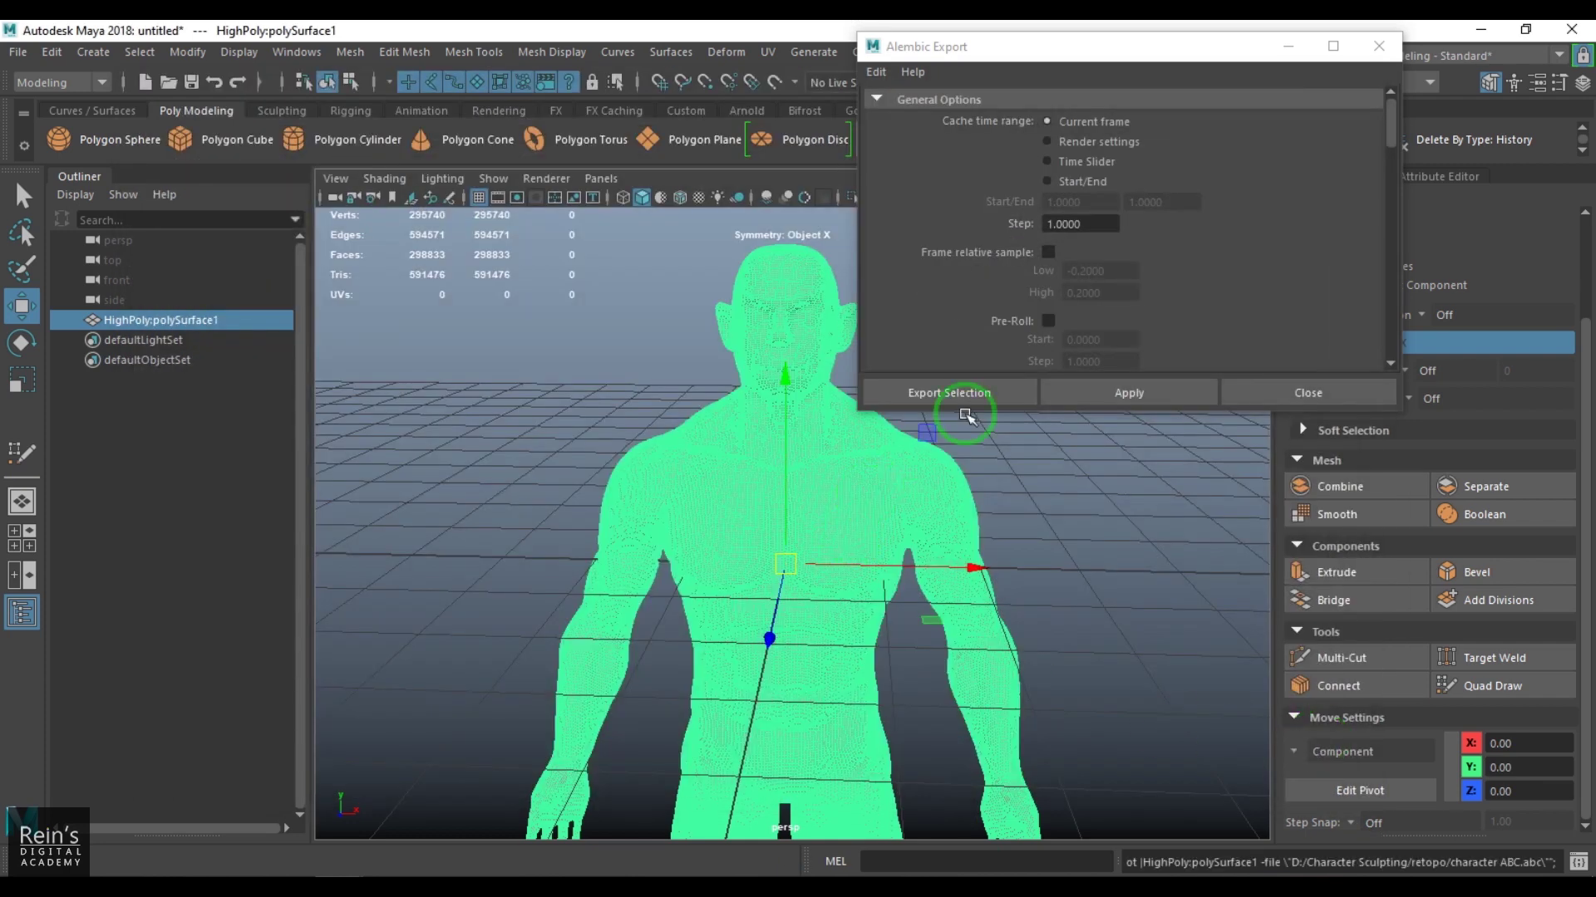
Dismiss the Alembic export options and delete the high-poly mesh from the scene.
left_click(980, 490)
left_click(760, 558)
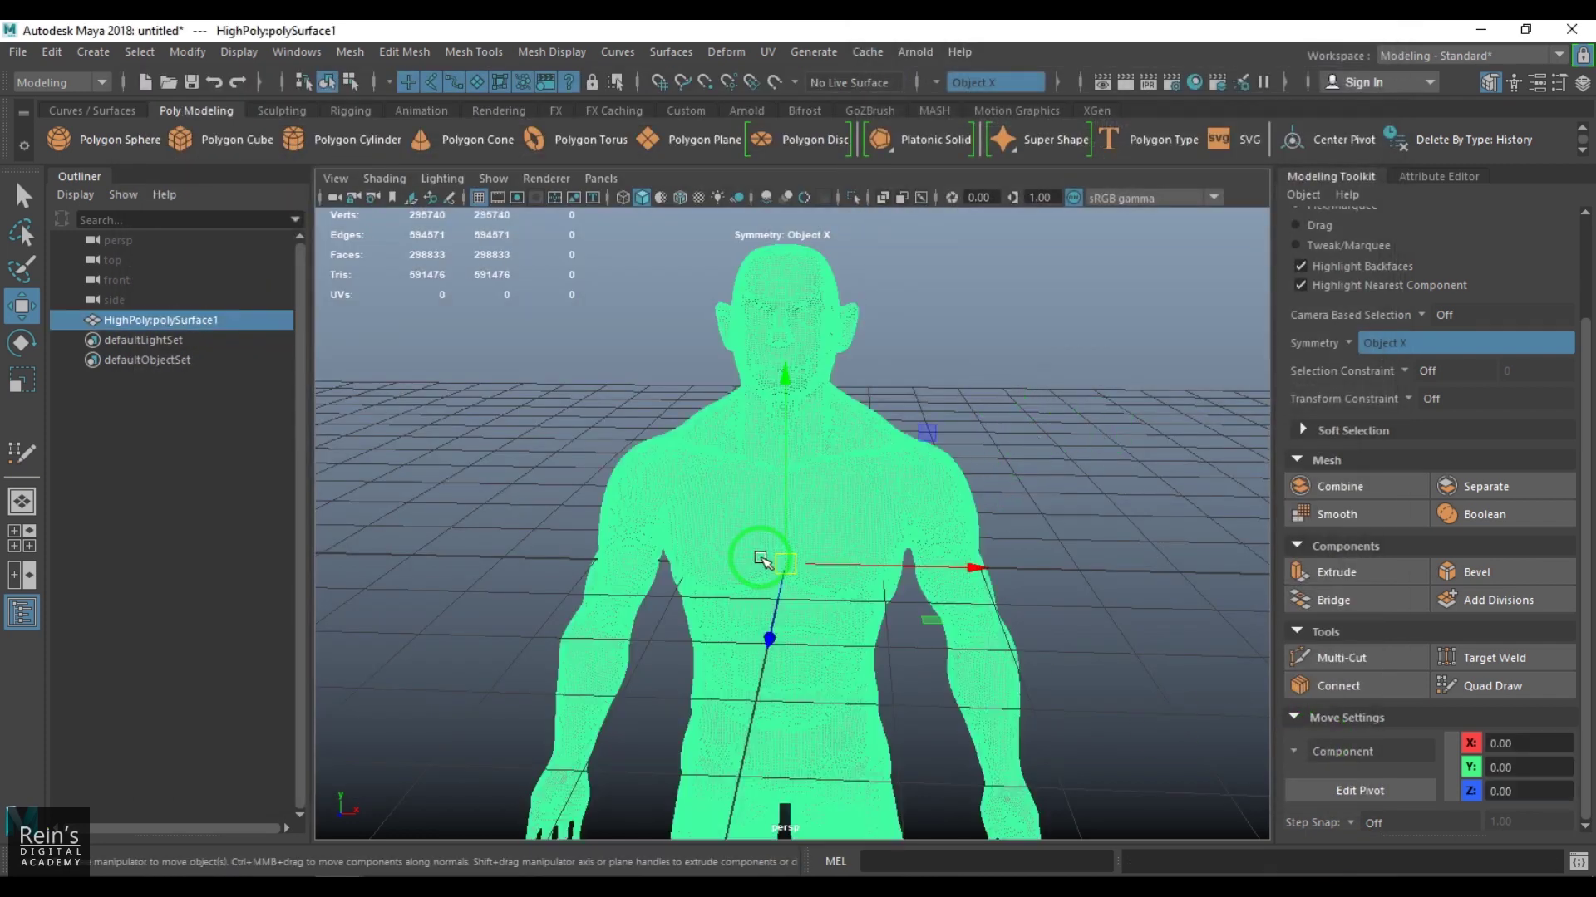
key("Delete")
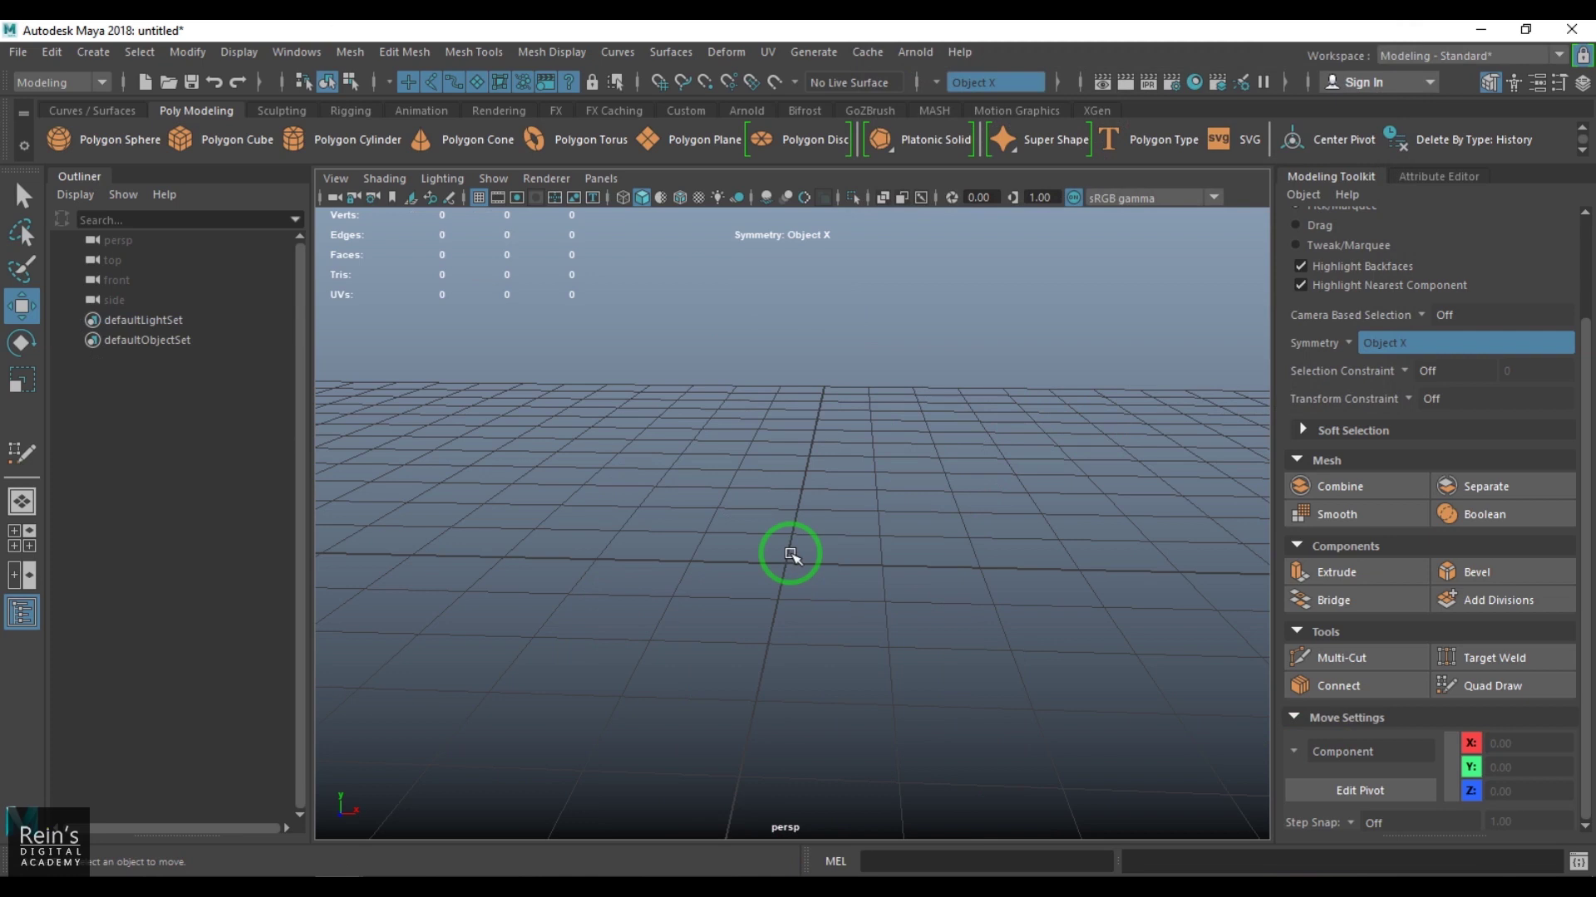
Import character ABC.abc from D:\Character Sculpting\retopo as an Alembic cache and select the imported body mesh.
left_click(868, 52)
mouse_move(902, 87)
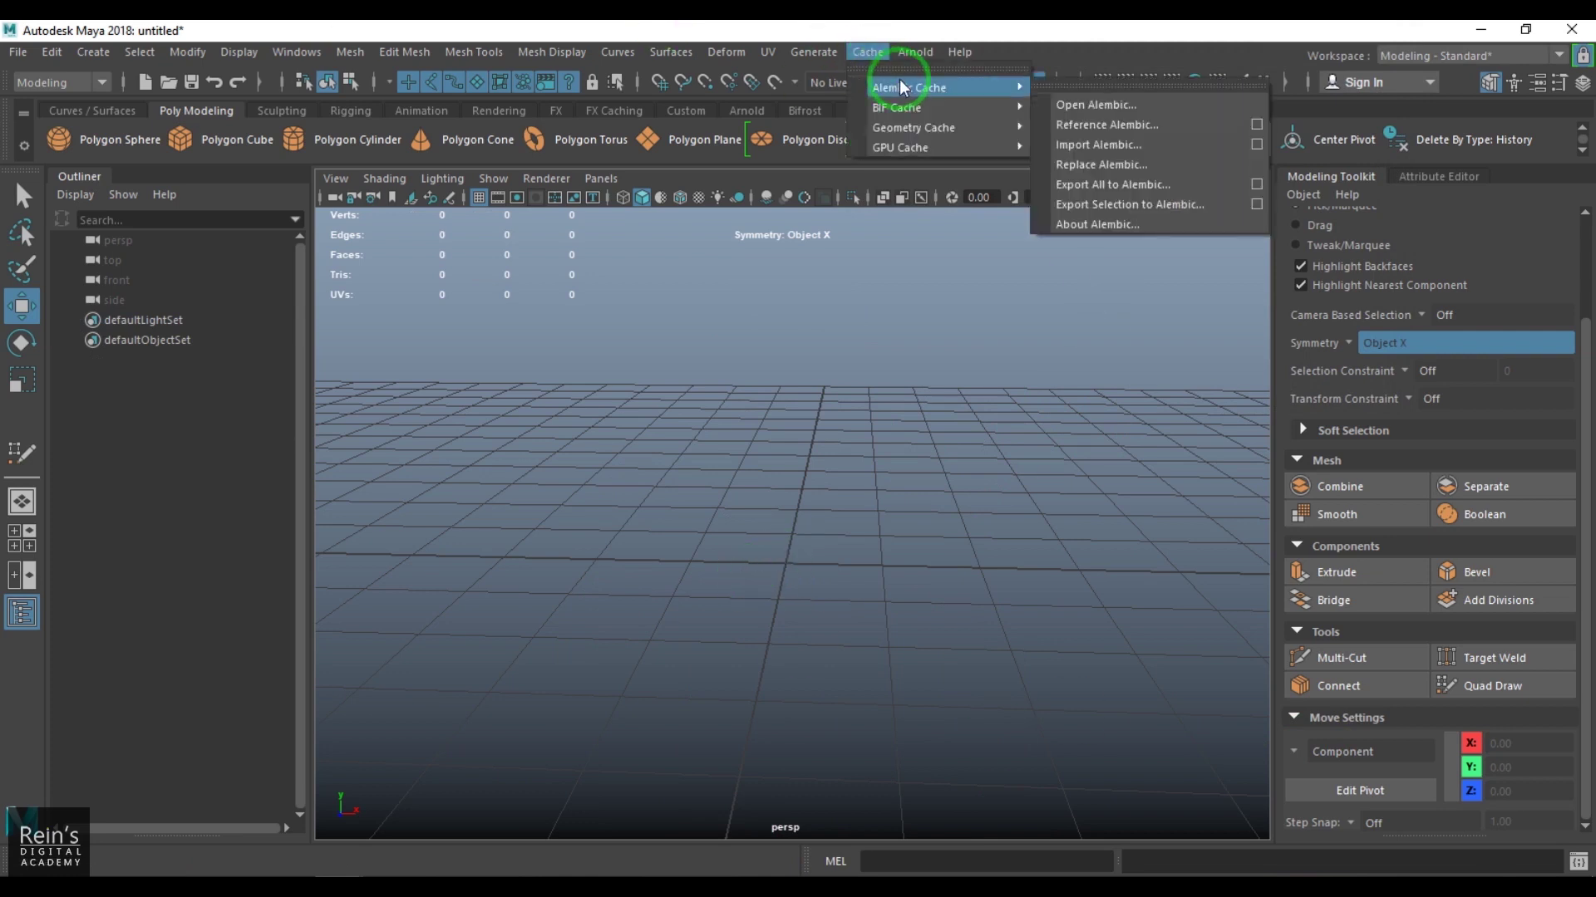
left_click(1122, 146)
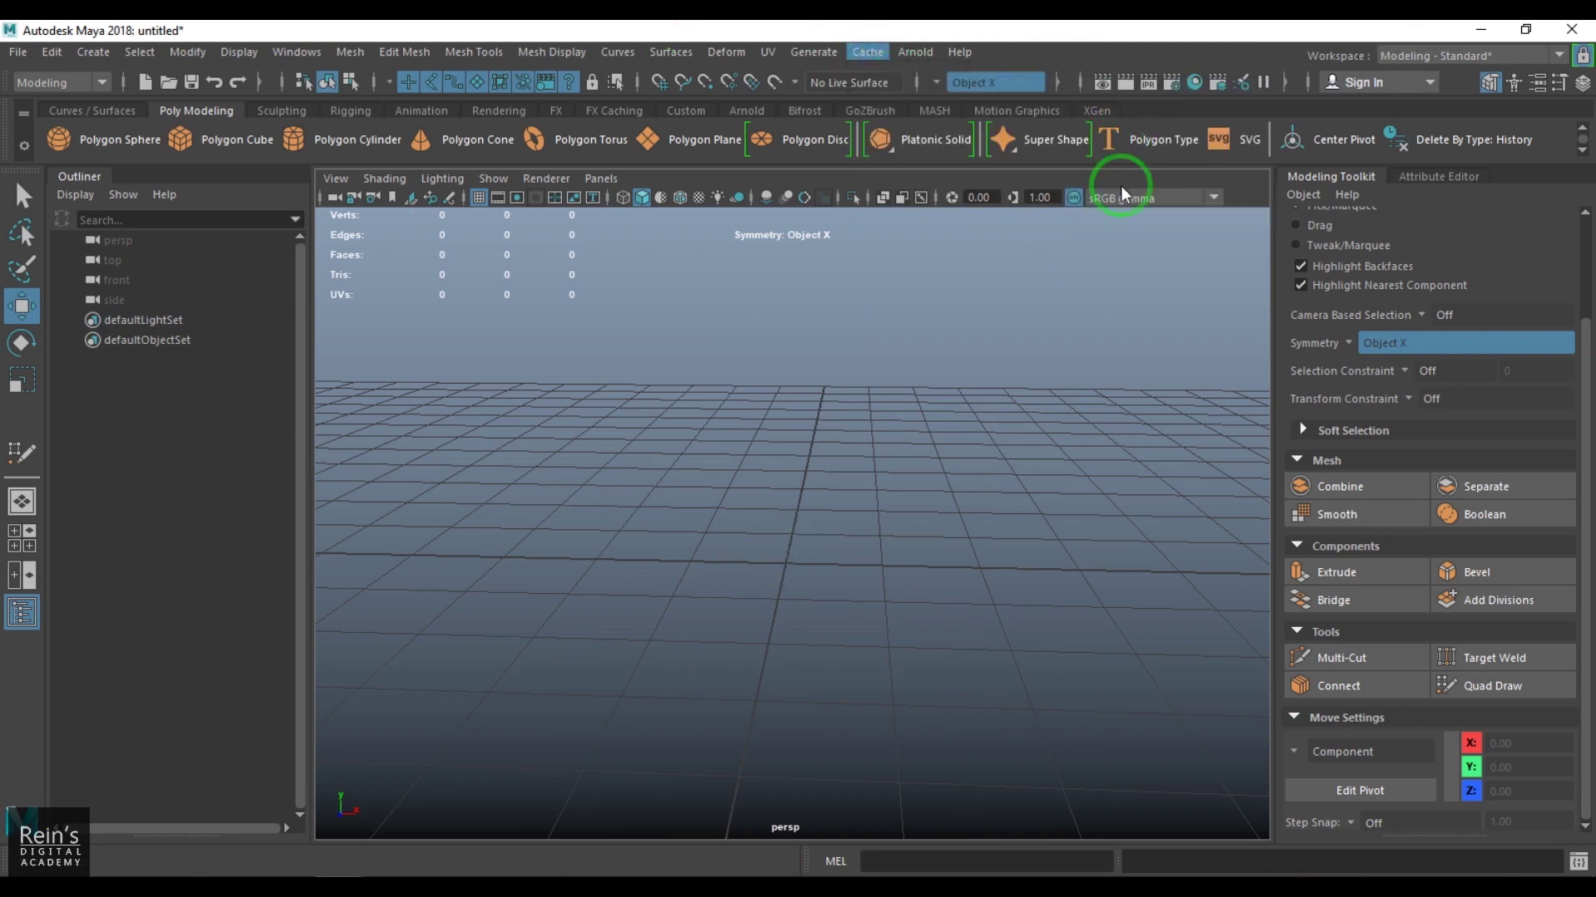
left_click(214, 175)
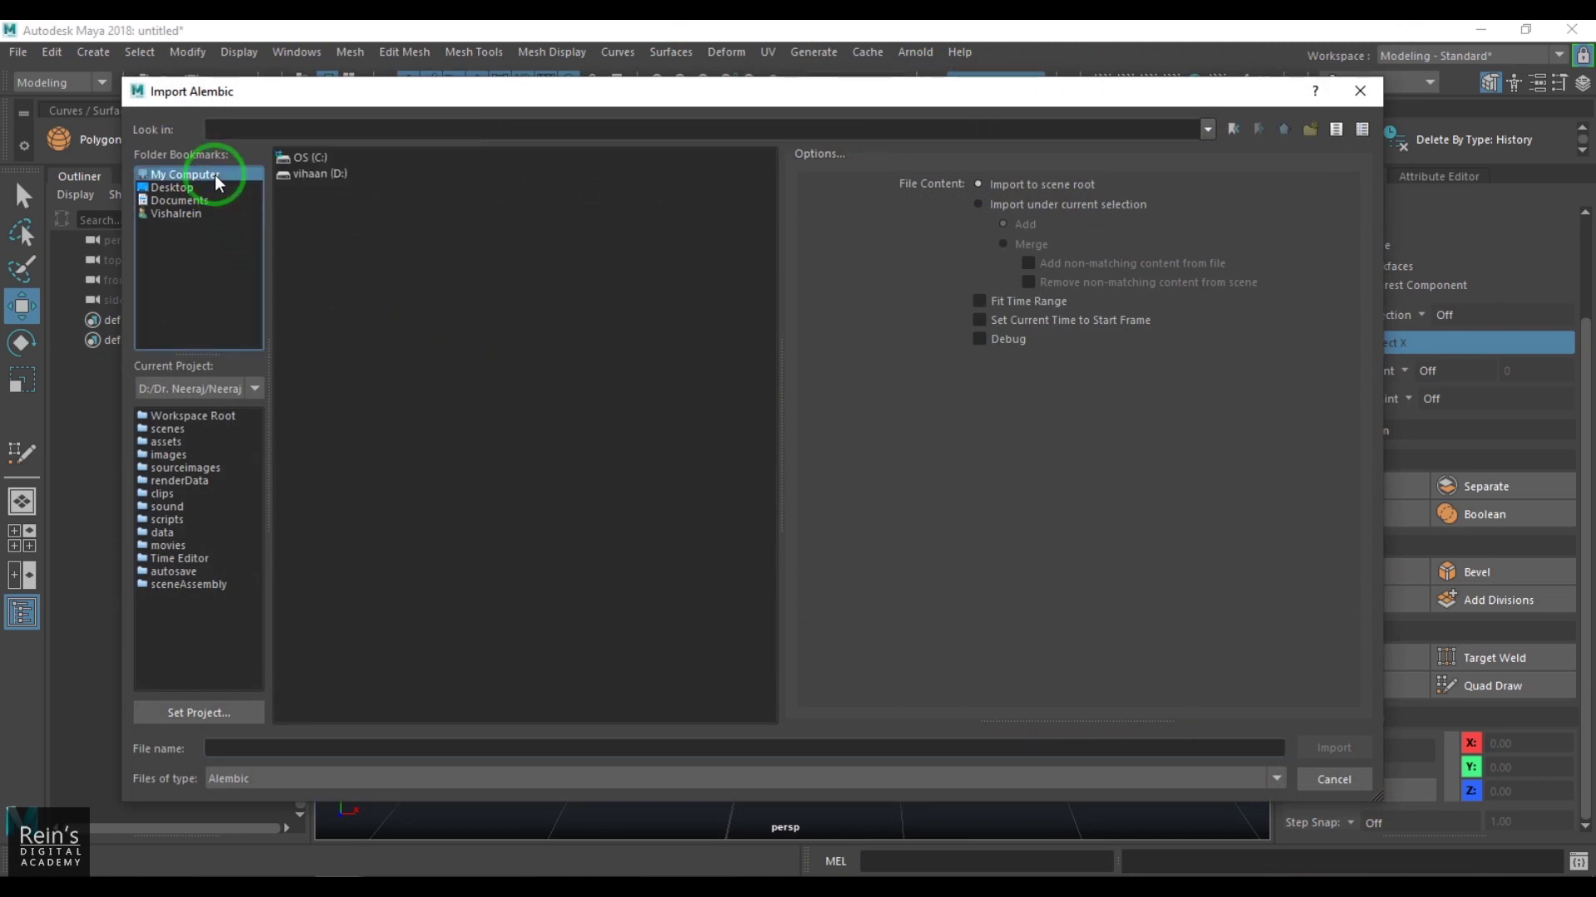
double_click(348, 177)
double_click(562, 215)
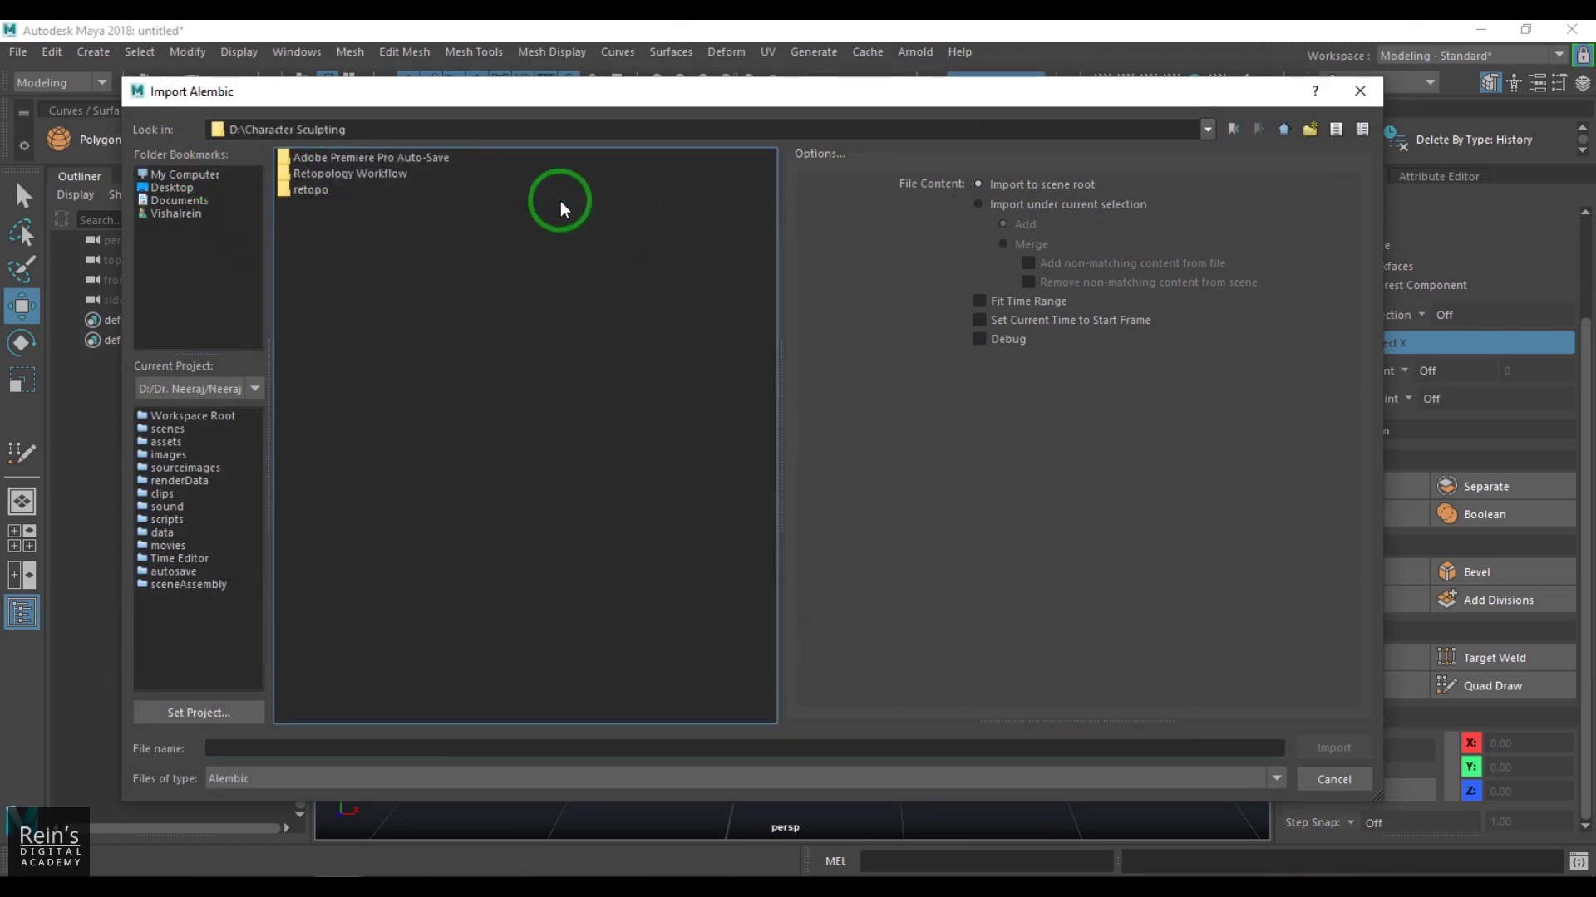
double_click(314, 187)
left_click(363, 158)
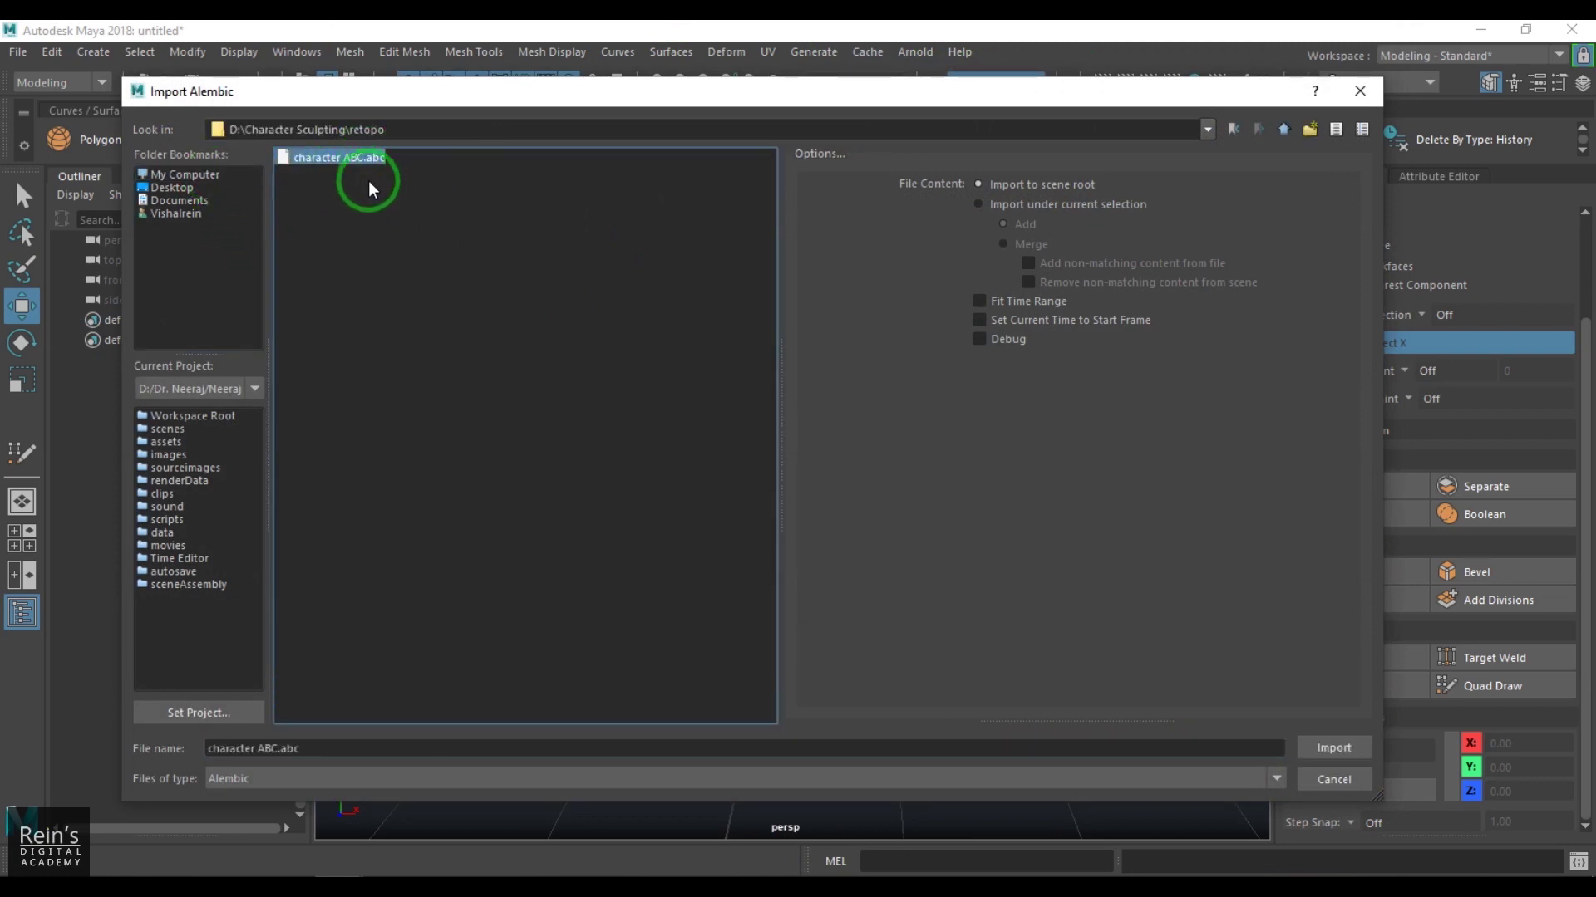
left_click(1342, 750)
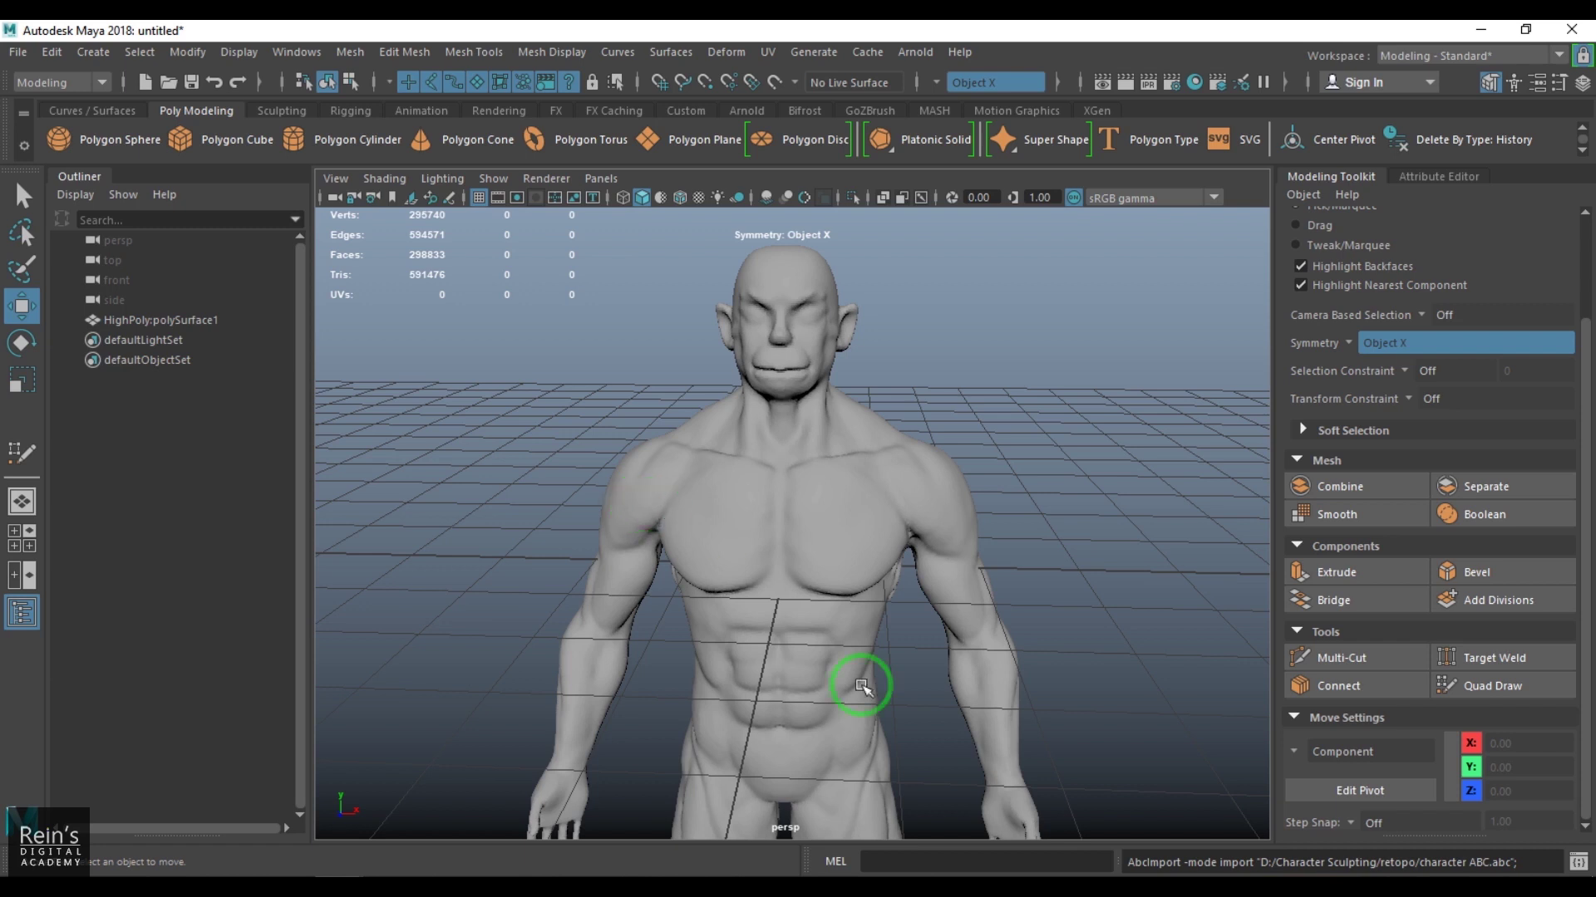
left_click(909, 532)
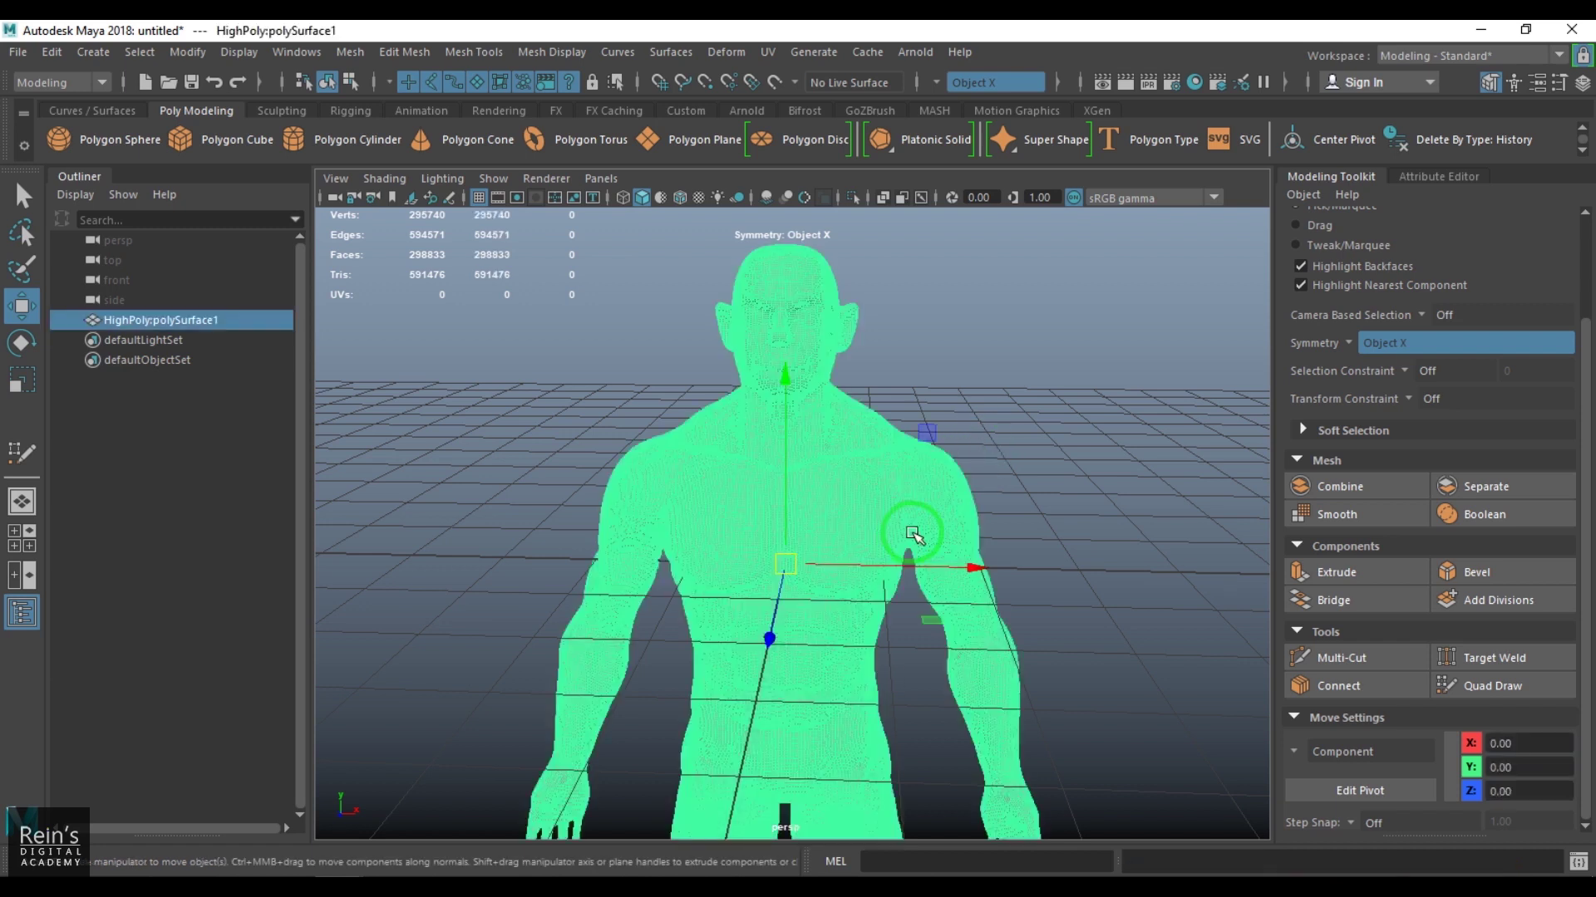